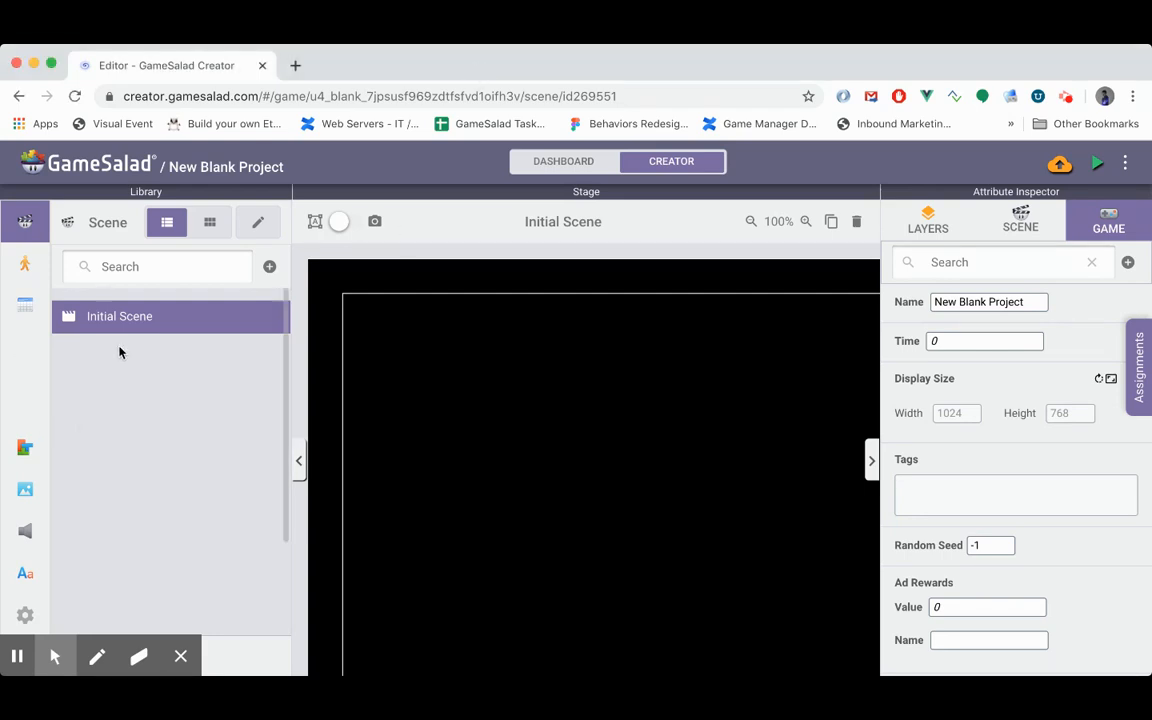
- Create a new actor and add a timer to its logic that runs every 1 second
{"action": "left_click", "coordinate": [24, 268]}
{"action": "left_click", "coordinate": [270, 267]}
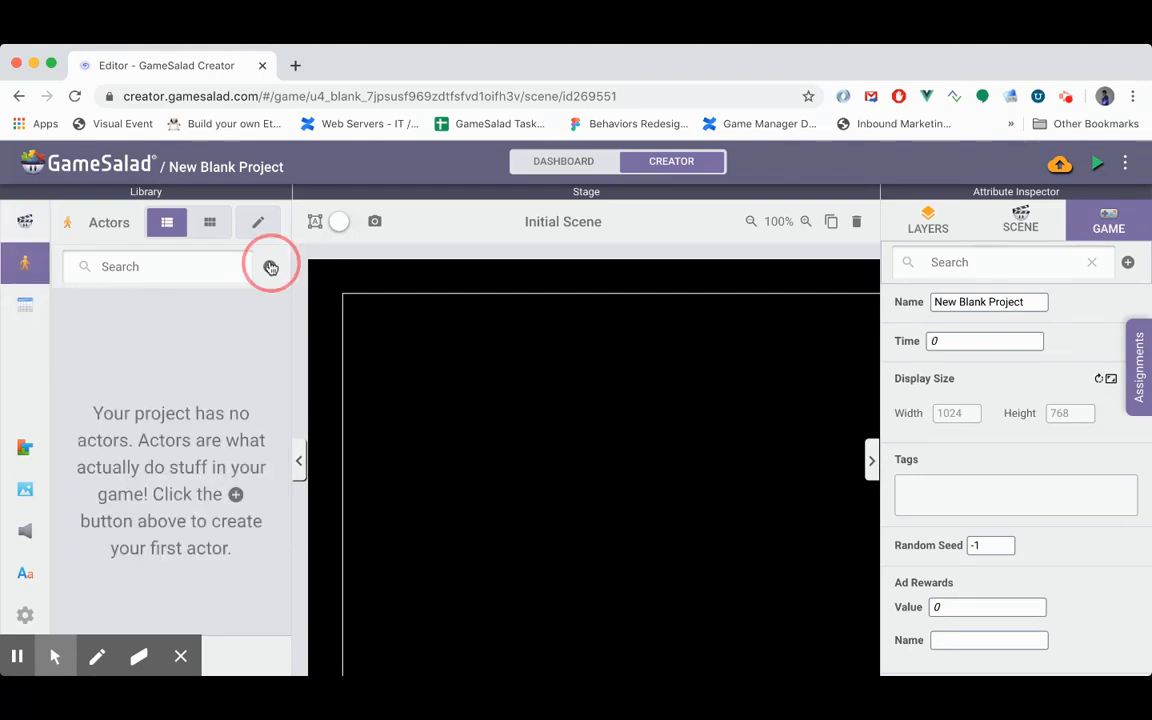
{"action": "left_click", "coordinate": [123, 322]}
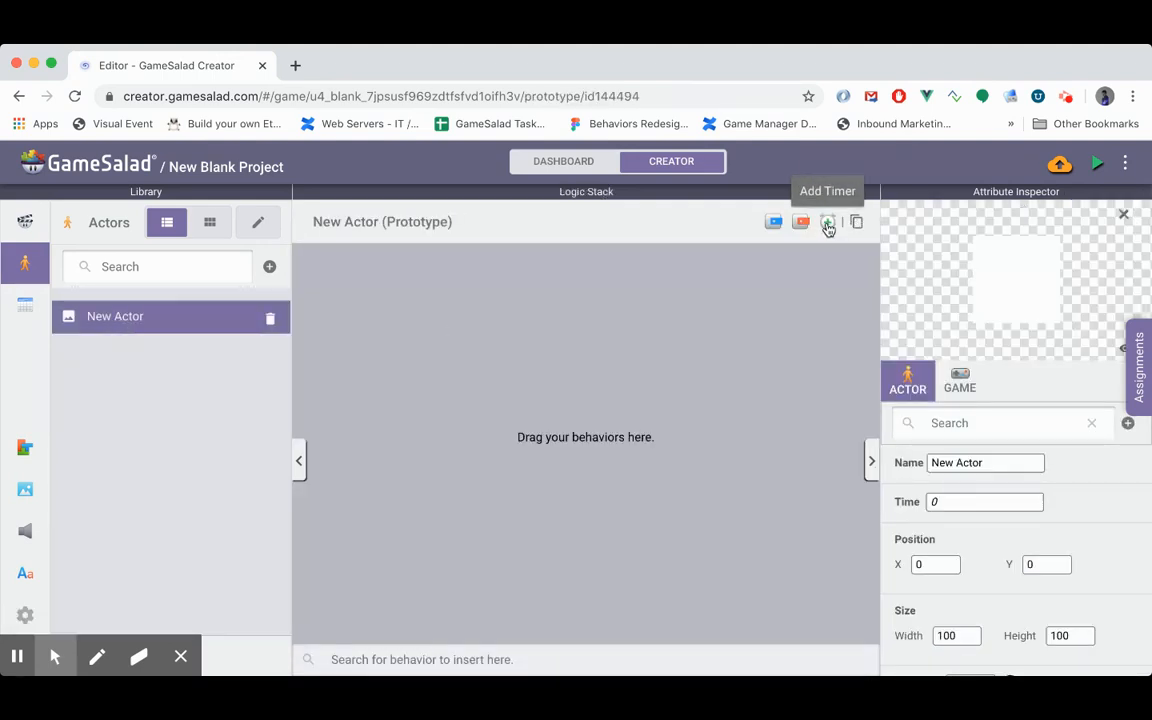
{"action": "left_click", "coordinate": [828, 224]}
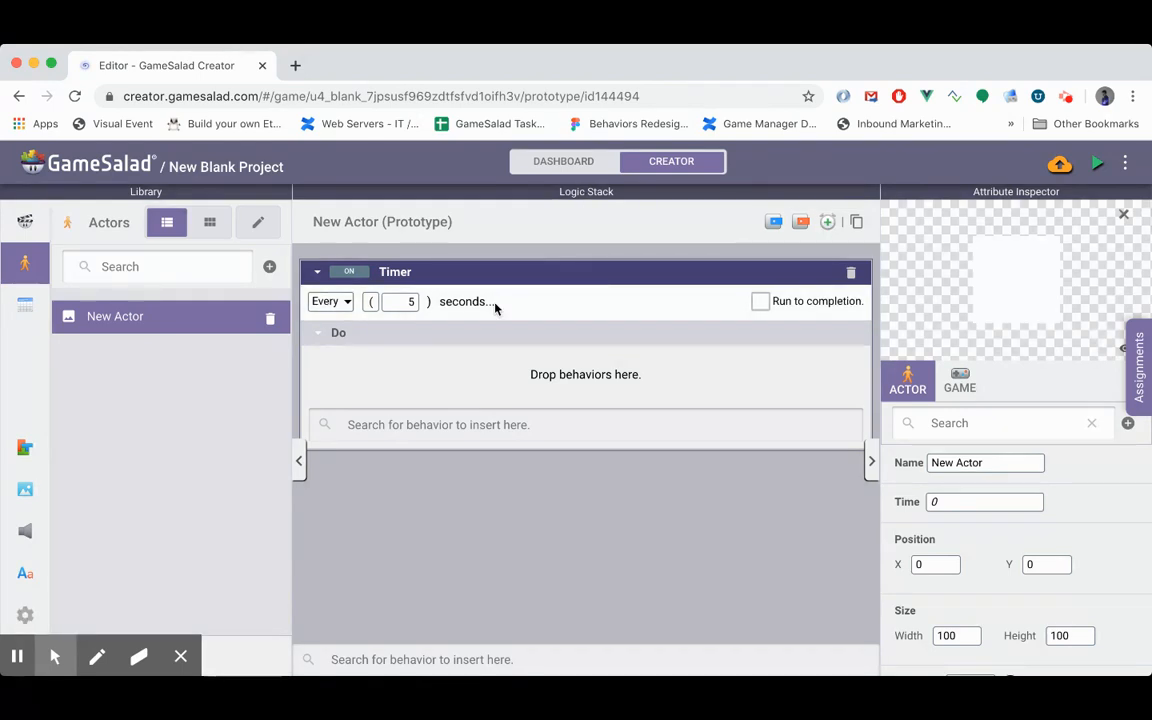
{"action": "left_click", "coordinate": [411, 301]}
{"action": "type", "text": "1"}
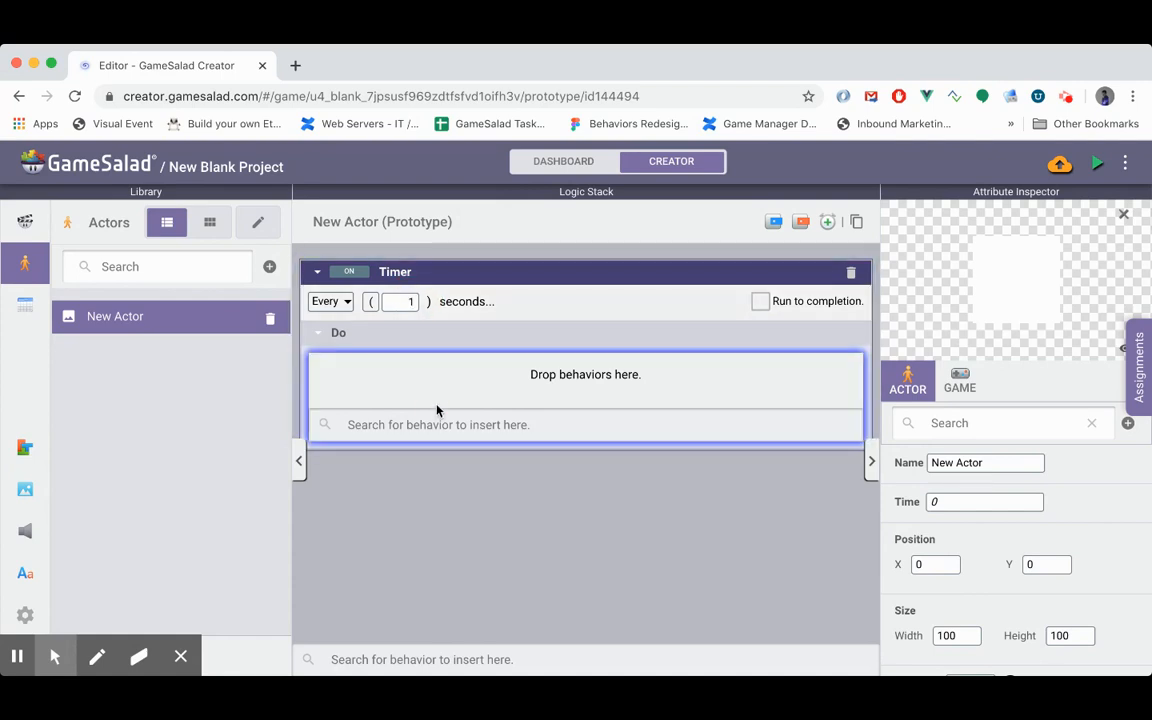
- Insert a Change Attribute behavior inside the timer and target self.aspects.motion.linearVelocity.x
{"action": "left_click", "coordinate": [432, 424]}
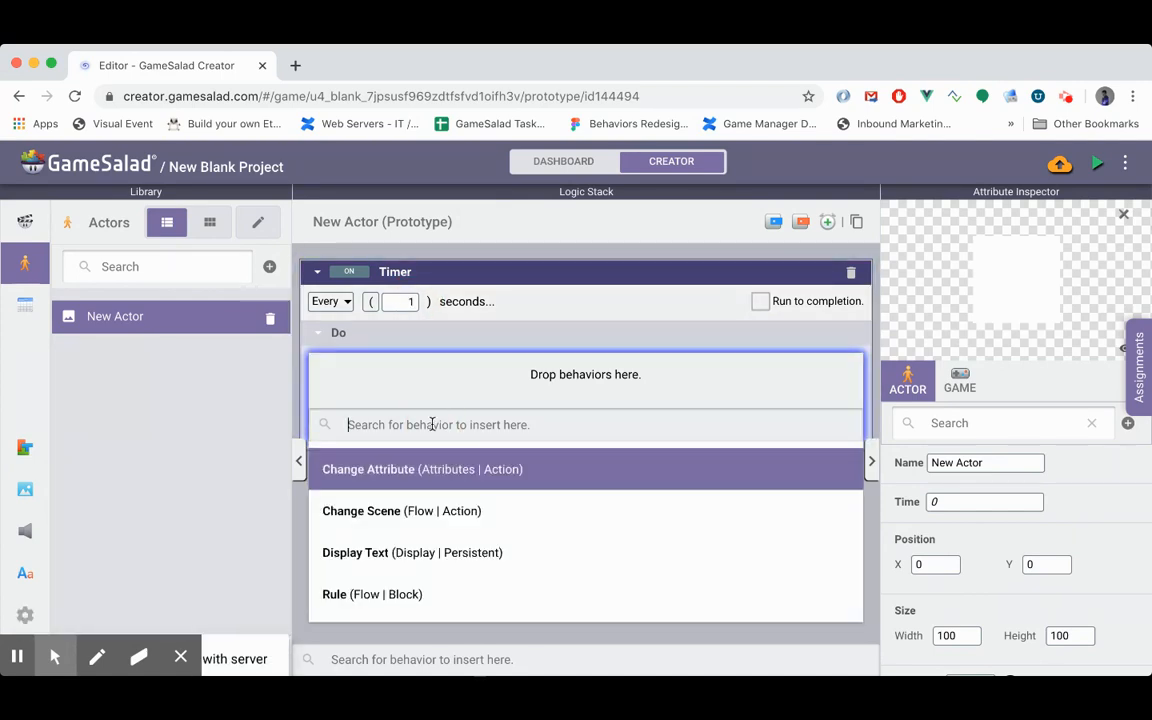
{"action": "key", "text": "Return"}
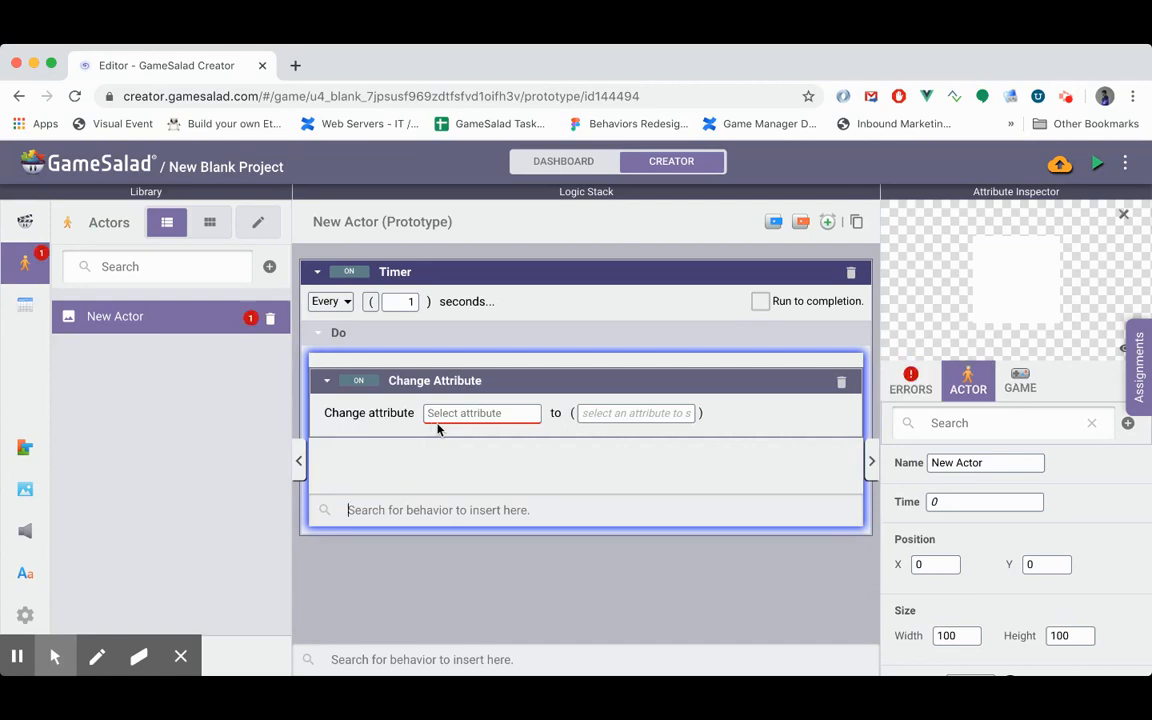
{"action": "left_click", "coordinate": [443, 418]}
{"action": "key", "text": "Down"}
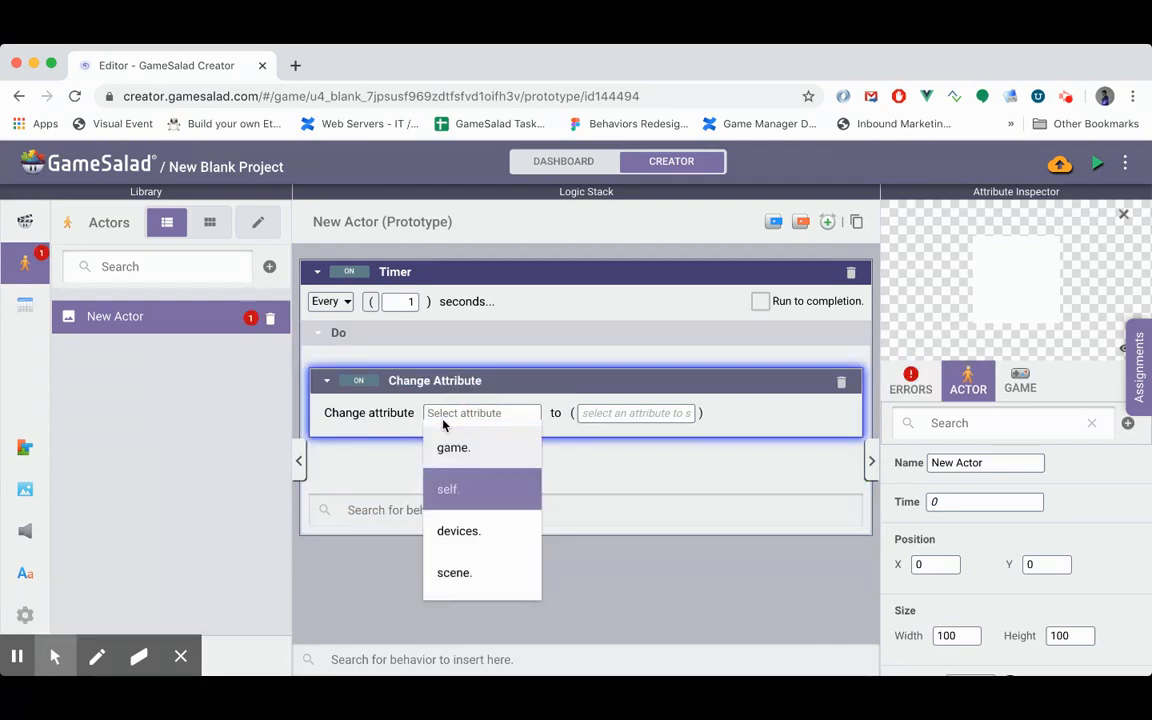
{"action": "key", "text": "Return"}
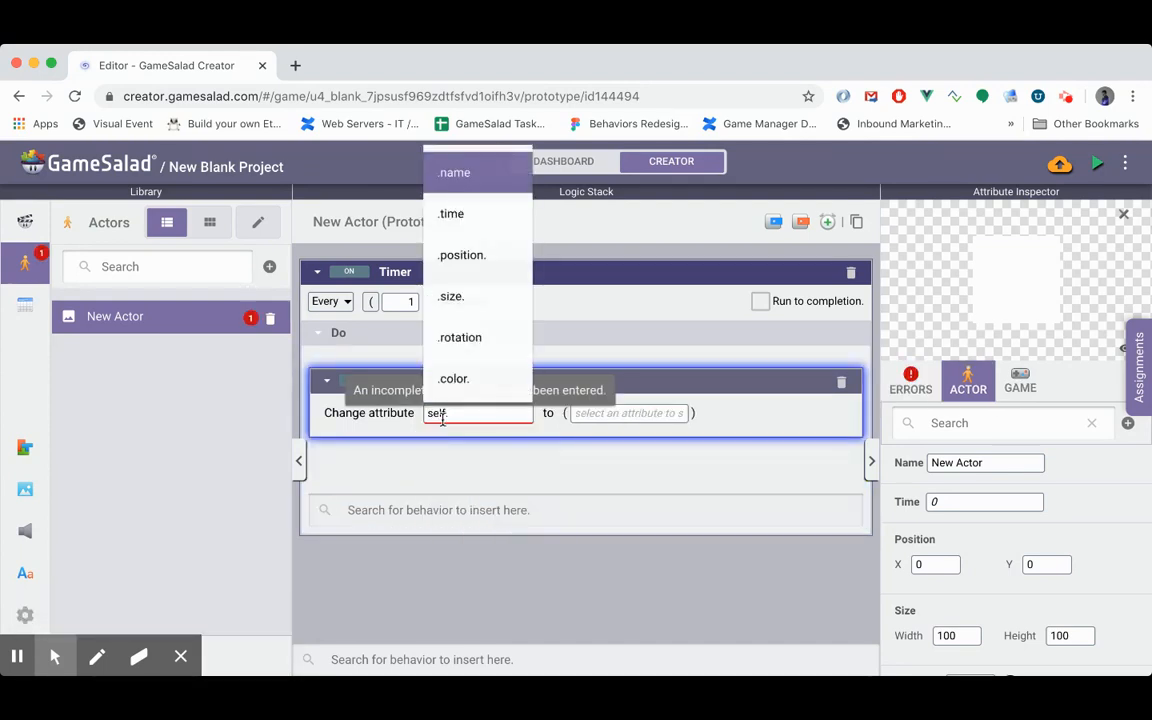
{"action": "key", "text": "Down"}
{"action": "key", "text": "Down"}
{"action": "key", "text": "Down"}
{"action": "key", "text": "Up"}
{"action": "key", "text": "Up"}
{"action": "key", "text": "Up"}
{"action": "key", "text": "Up"}
{"action": "key", "text": "Up"}
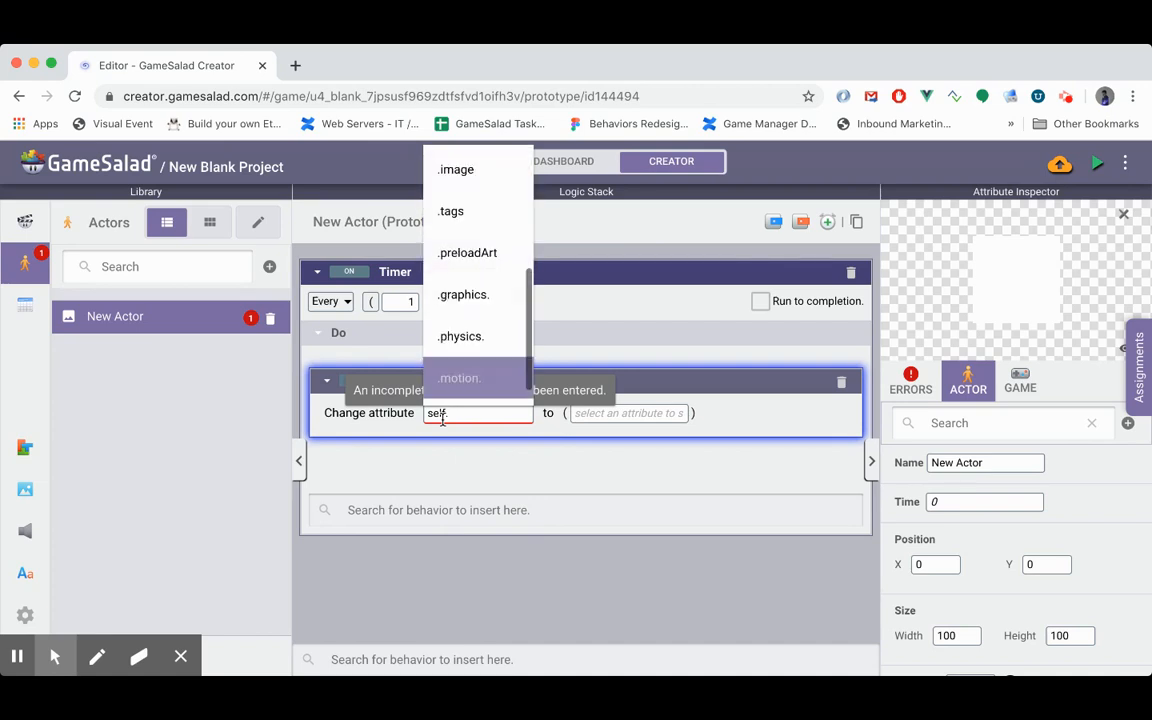
{"action": "key", "text": "Down"}
{"action": "key", "text": "Return"}
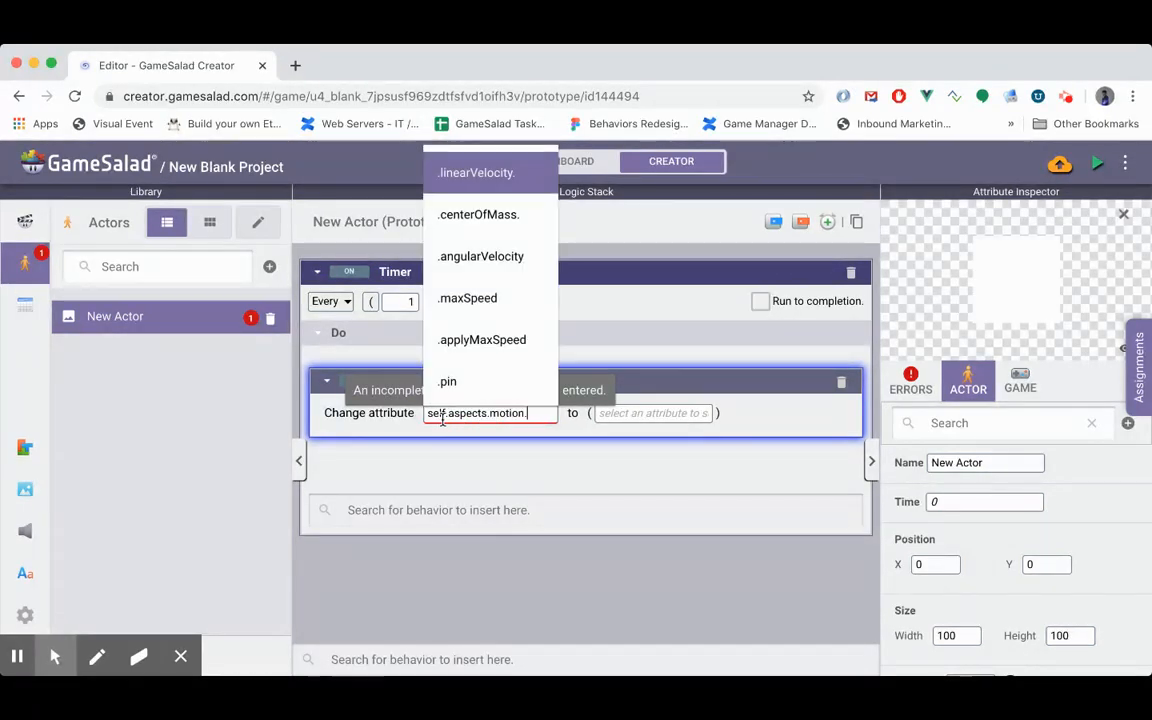
{"action": "key", "text": "Return"}
{"action": "key", "text": "Return"}
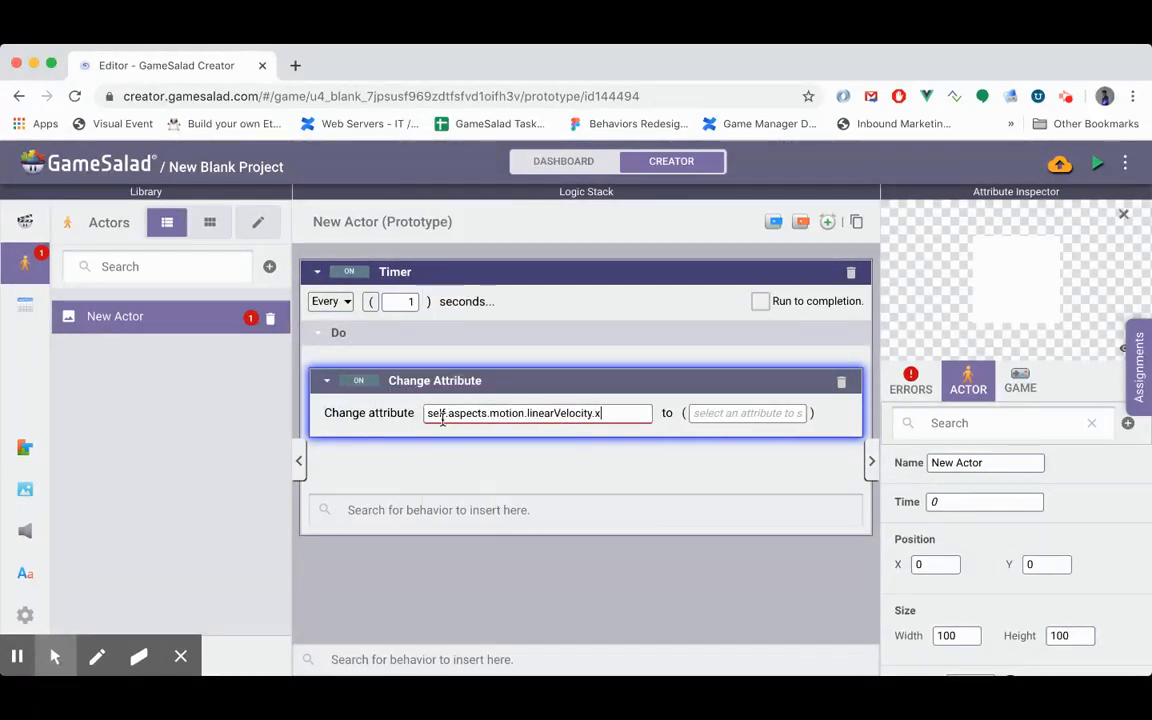
- Set the new value of the x linear velocity to the expression random(0, 2)-1*100
{"action": "left_click", "coordinate": [690, 418]}
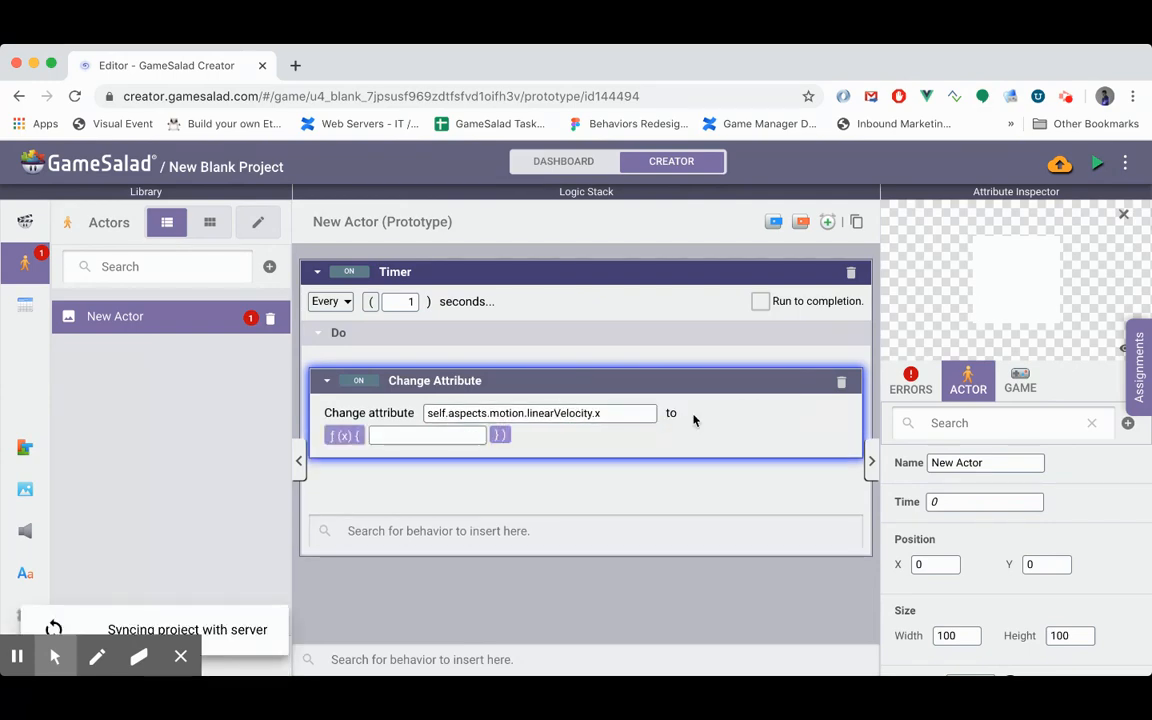
{"action": "left_click", "coordinate": [378, 440]}
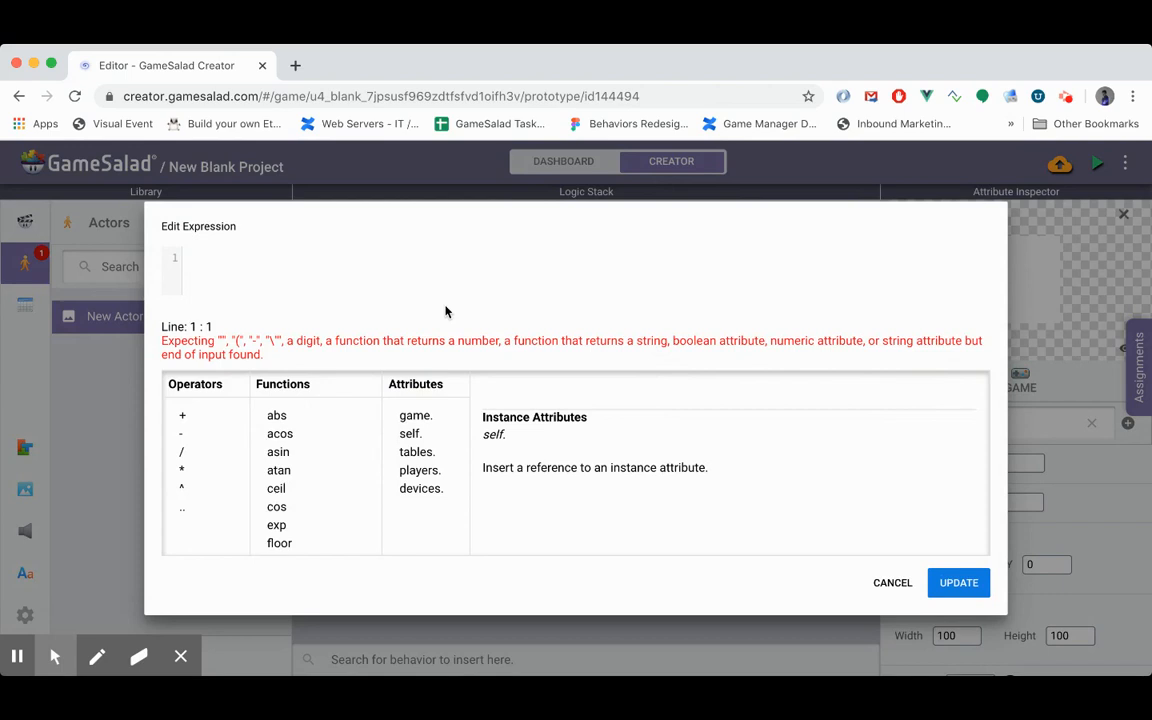
{"action": "type", "text": "random(min, max)"}
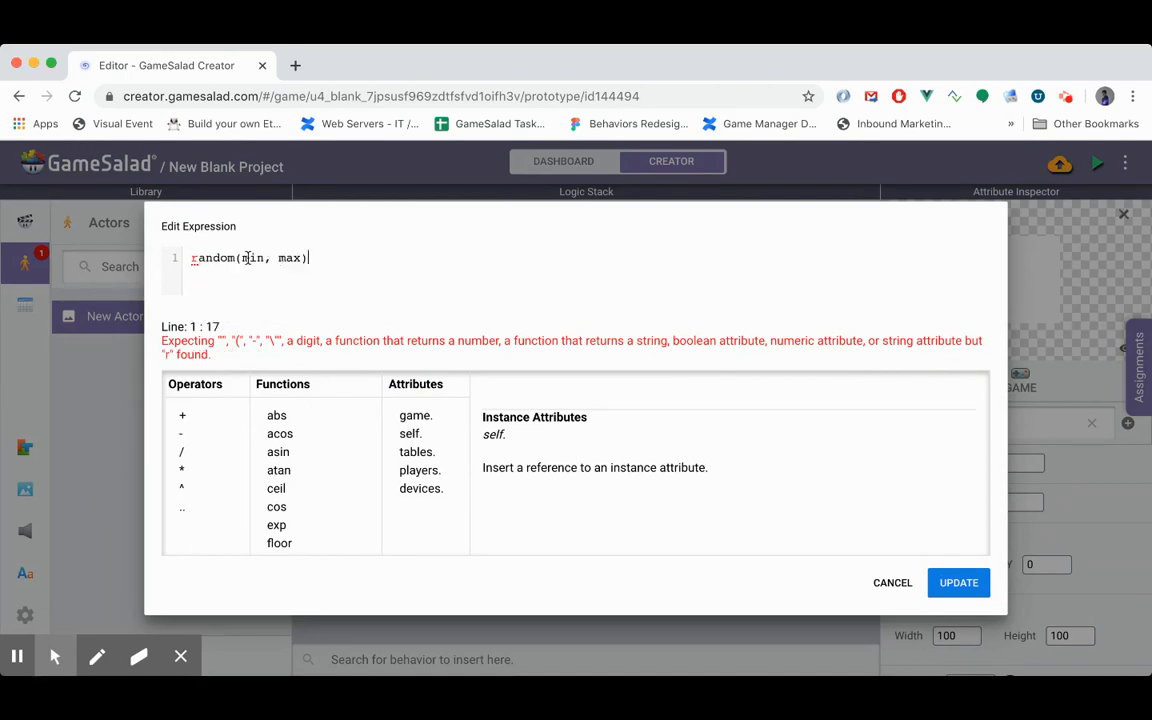
{"action": "double_click", "coordinate": [247, 258]}
{"action": "type", "text": "0"}
{"action": "double_click", "coordinate": [273, 258]}
{"action": "type", "text": "2)"}
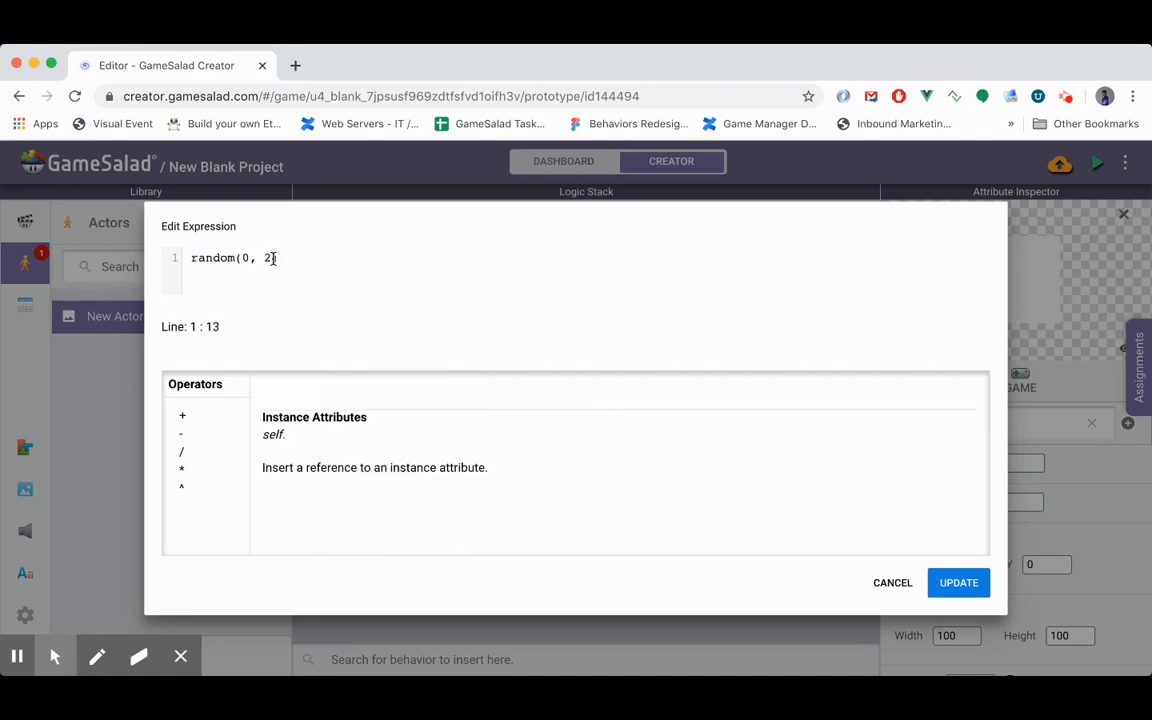
{"action": "type", "text": "-"}
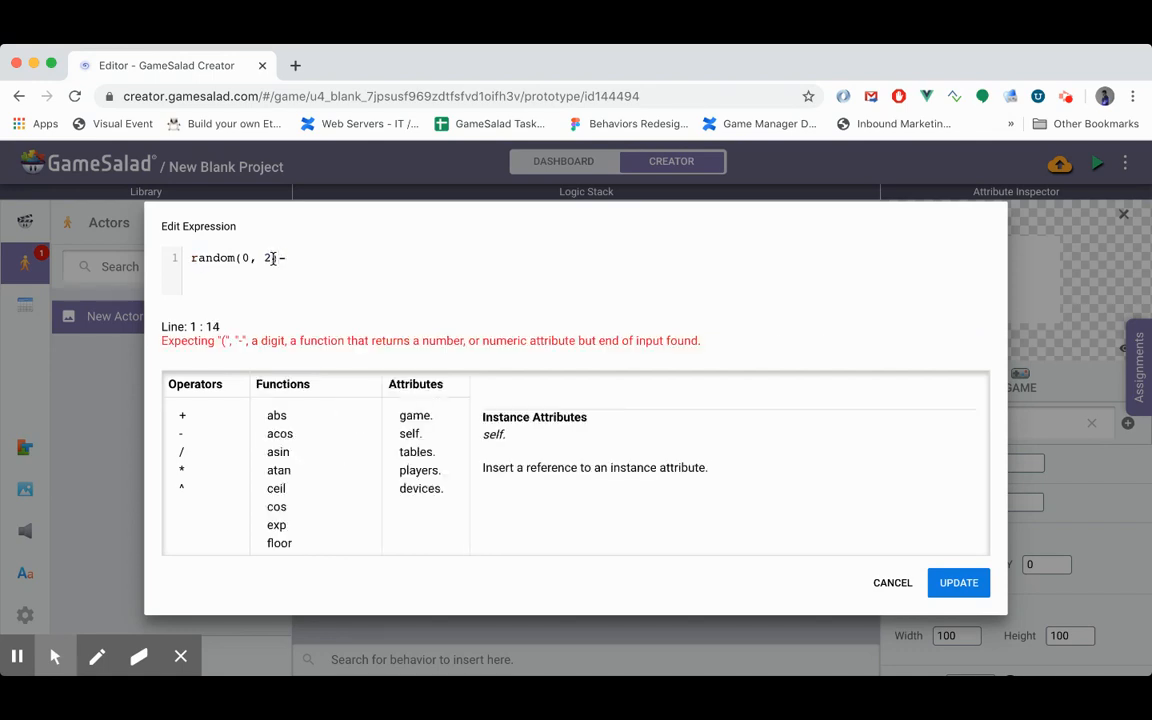
{"action": "type", "text": "1"}
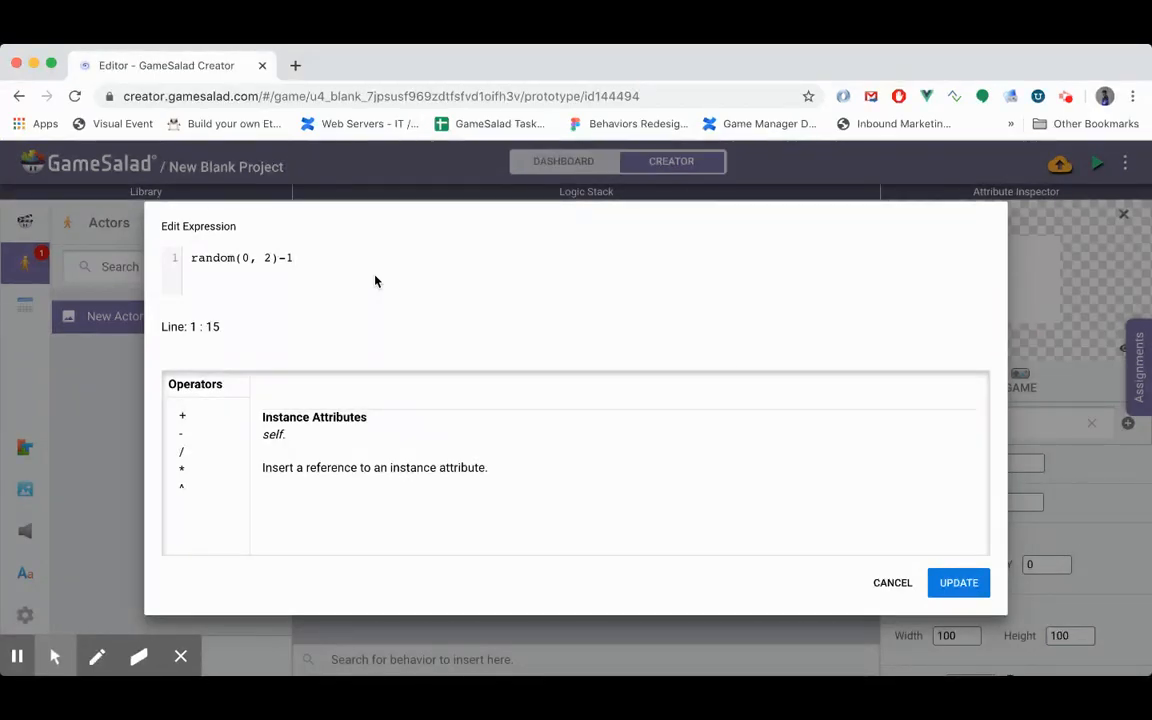
{"action": "type", "text": "*100"}
{"action": "left_click", "coordinate": [955, 584]}
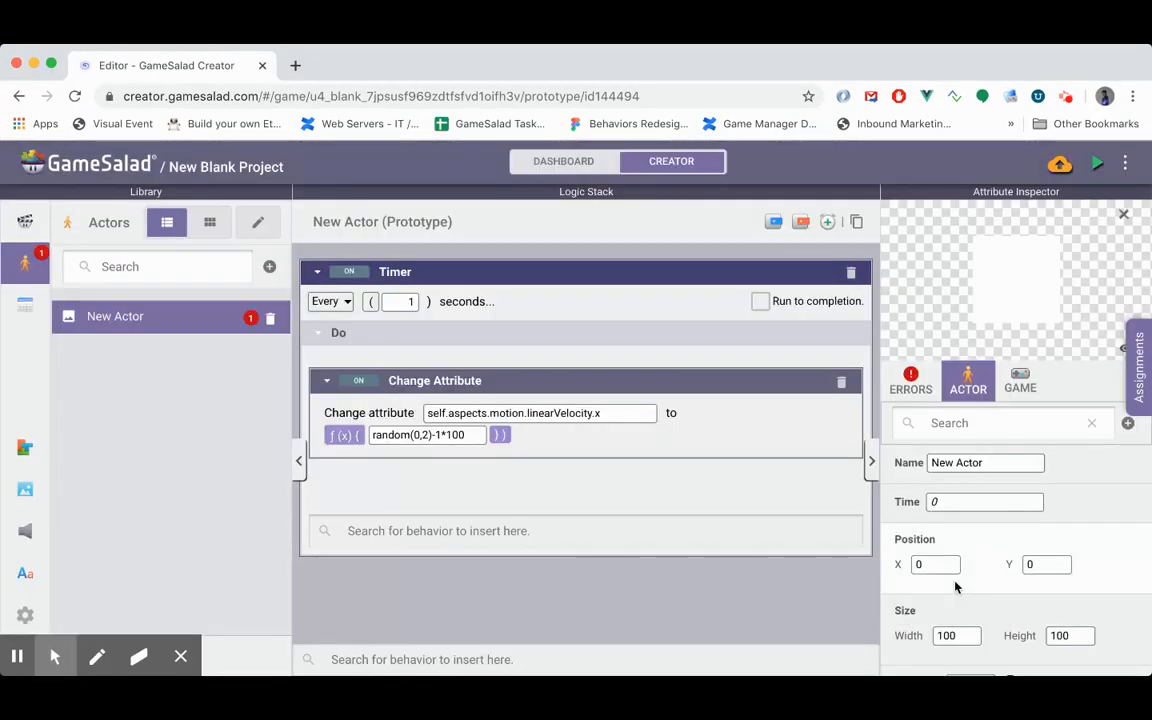
{"action": "left_click", "coordinate": [487, 384]}
{"action": "left_click", "coordinate": [456, 523]}
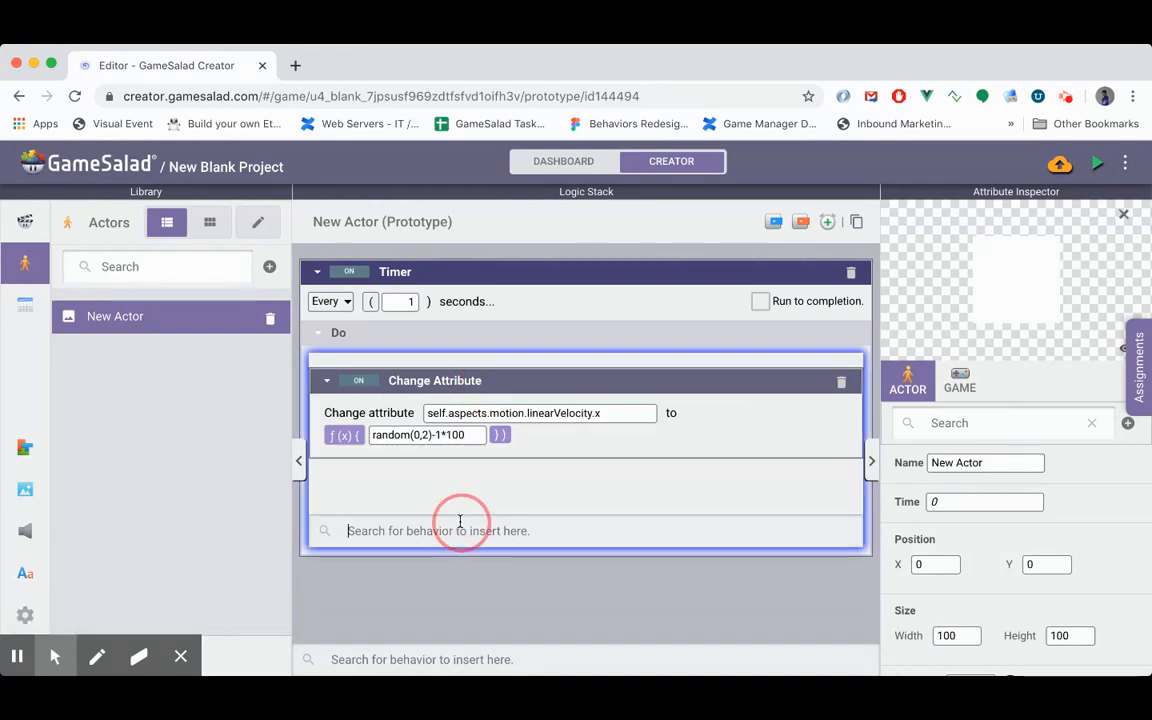
{"action": "type", "text": "d"}
{"action": "key", "text": "Return"}
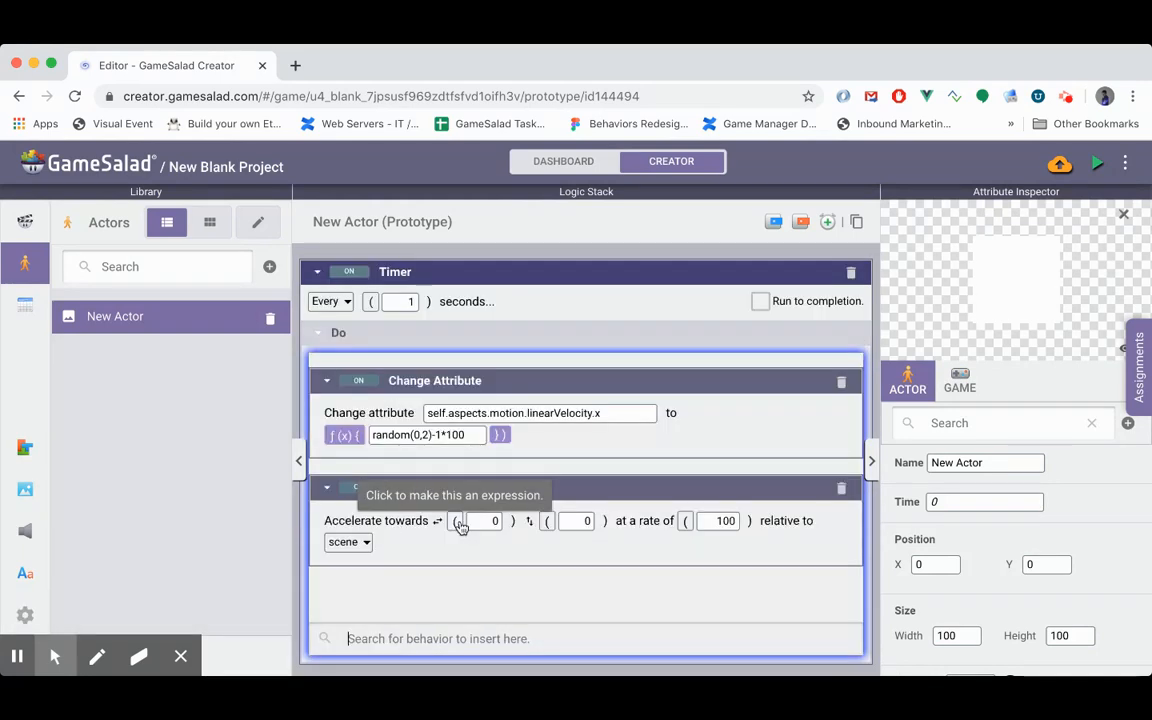
{"action": "left_click", "coordinate": [841, 488]}
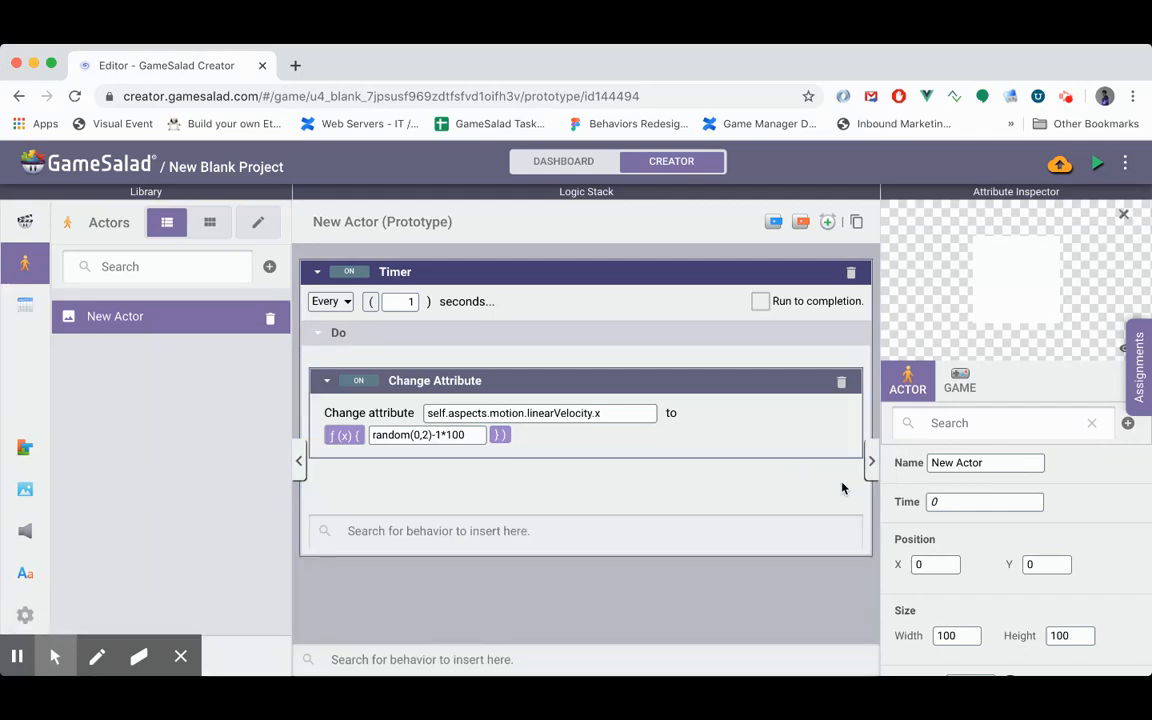
- Insert a second Change Attribute behavior inside the timer and target self.aspects.motion.linearVelocity.y
{"action": "left_click", "coordinate": [514, 532]}
{"action": "type", "text": "d"}
{"action": "type", "text": "h"}
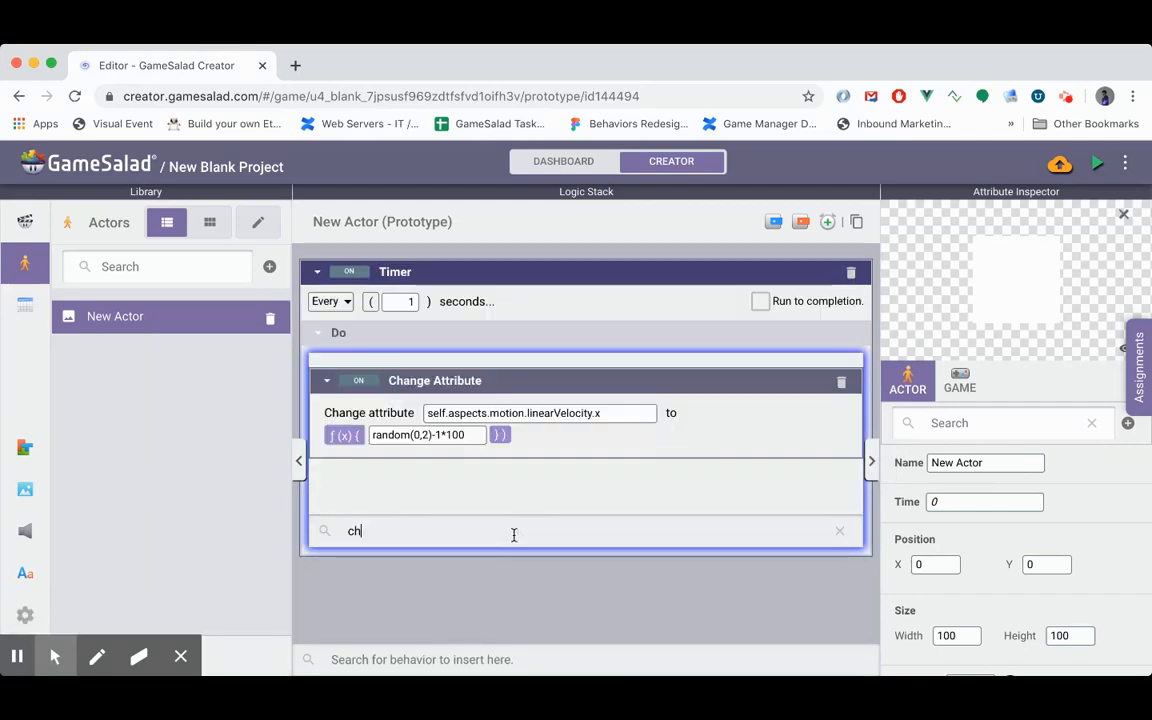
{"action": "key", "text": "Return"}
{"action": "left_click", "coordinate": [490, 518]}
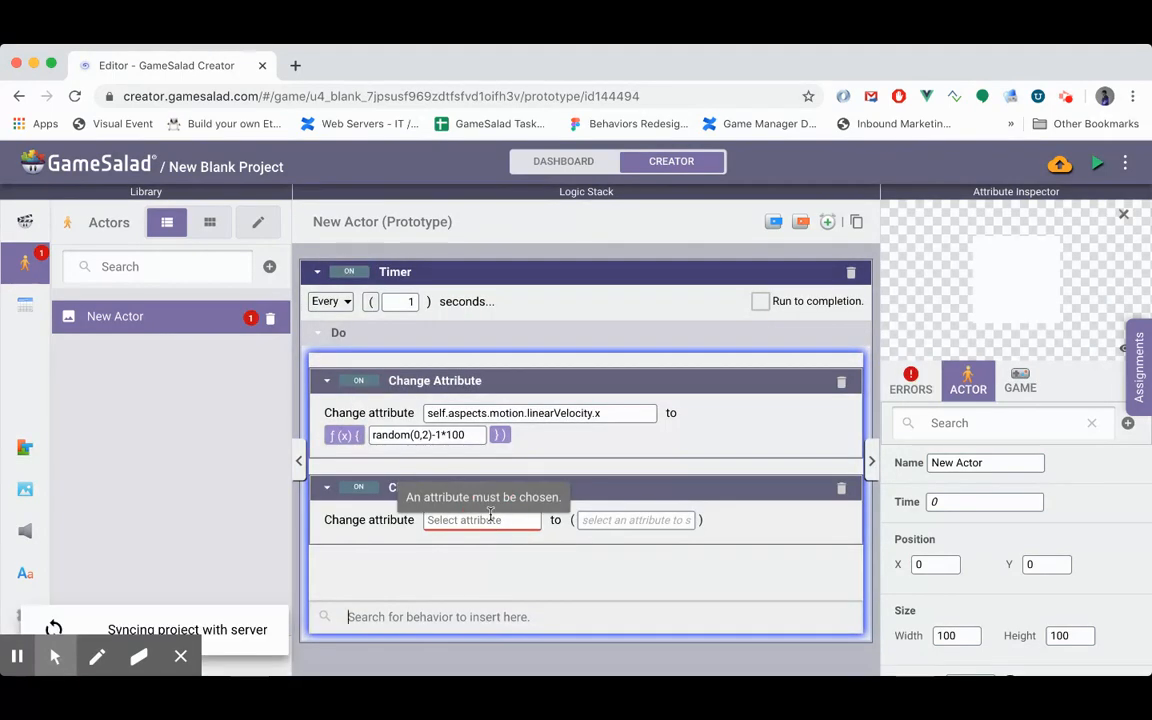
{"action": "type", "text": "s"}
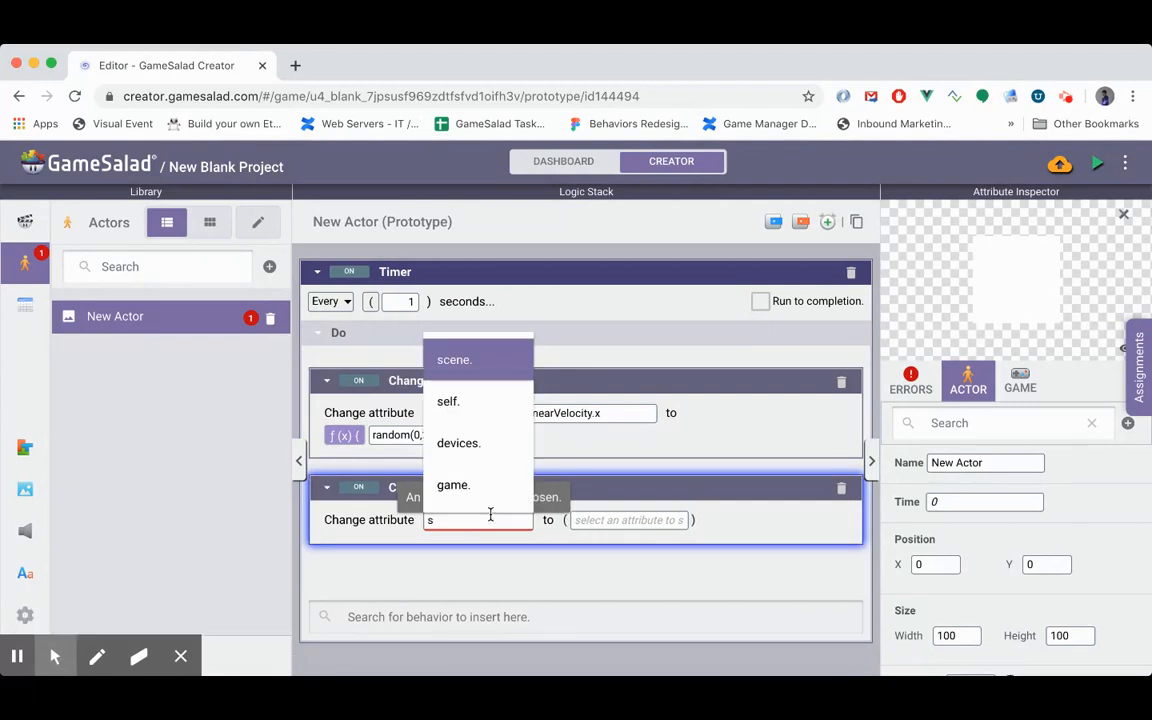
{"action": "type", "text": "elf."}
{"action": "key", "text": "Down"}
{"action": "key", "text": "Down"}
{"action": "key", "text": "Down"}
{"action": "key", "text": "Down"}
{"action": "key", "text": "Down"}
{"action": "key", "text": "Down"}
{"action": "key", "text": "Down"}
{"action": "key", "text": "Down"}
{"action": "key", "text": "Down"}
{"action": "key", "text": "Down"}
{"action": "key", "text": "Down"}
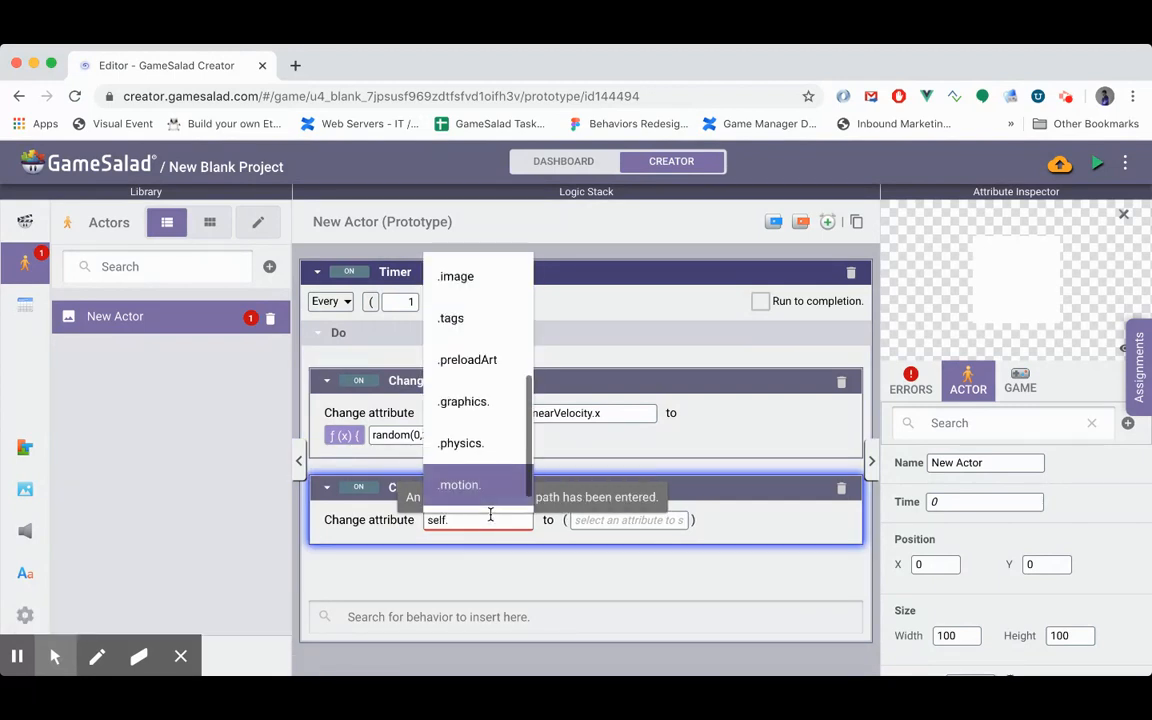
{"action": "key", "text": "Return"}
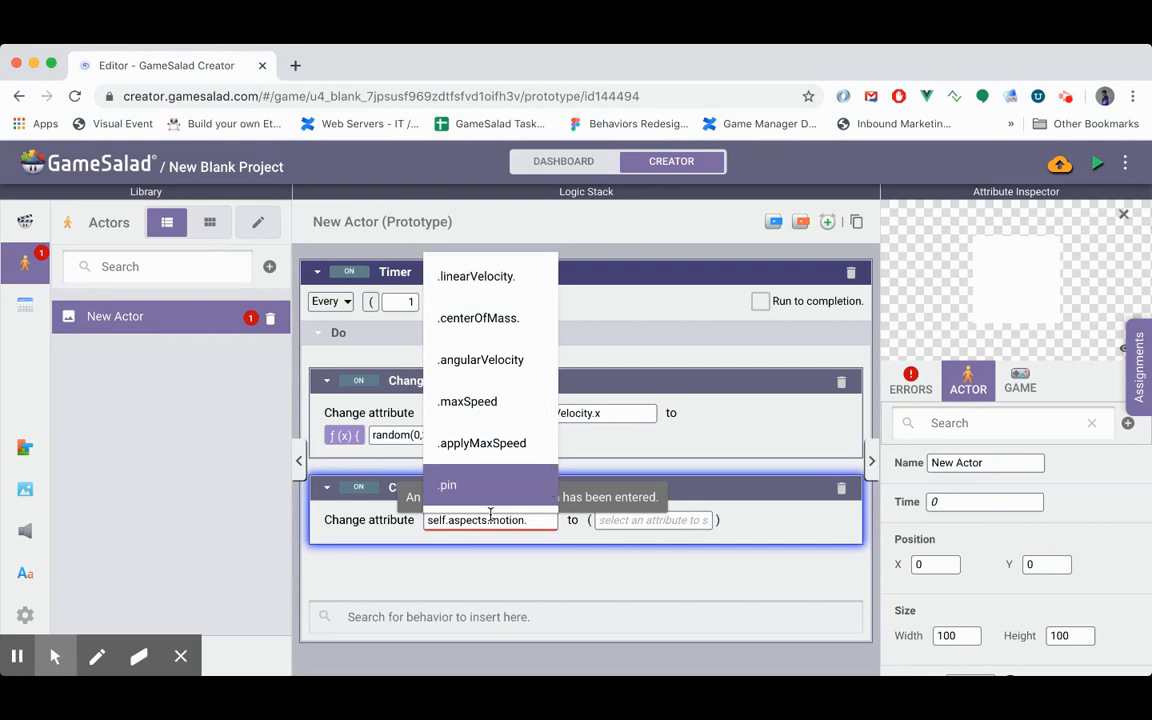
{"action": "key", "text": "Return"}
{"action": "key", "text": "Down"}
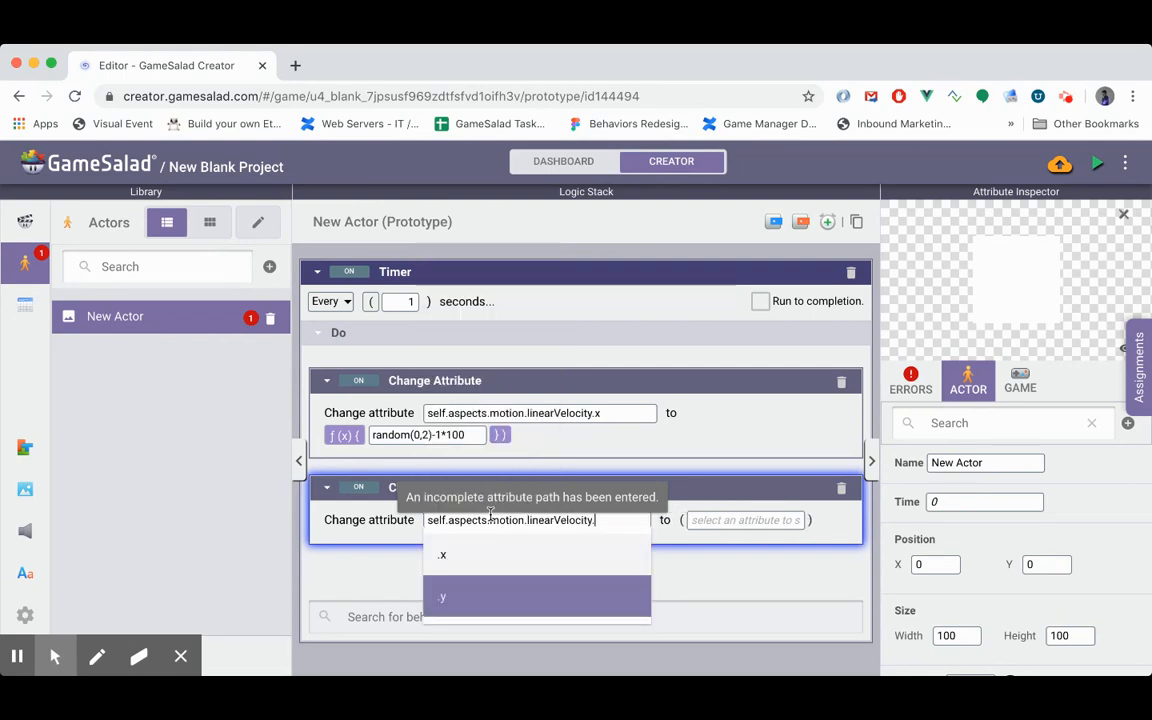
{"action": "key", "text": "Return"}
- Set the new value of the y linear velocity to the expression random(0,2)-1*100
{"action": "left_click", "coordinate": [722, 519]}
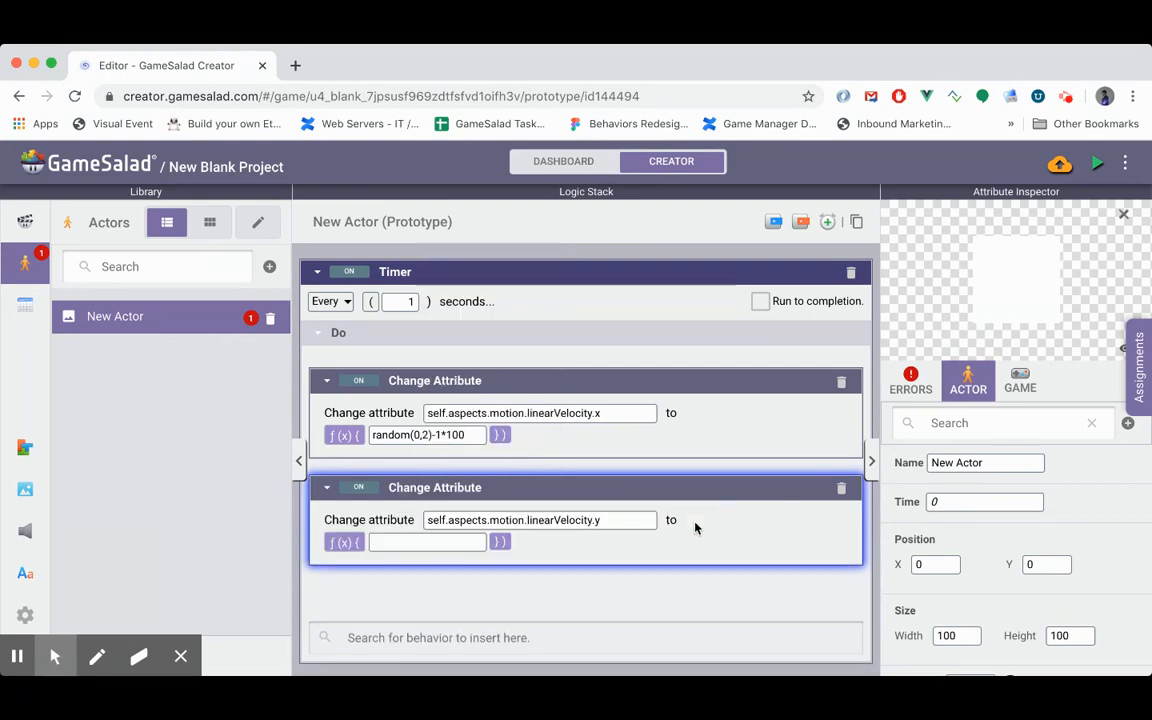
{"action": "left_click", "coordinate": [404, 542]}
{"action": "type", "text": "ra"}
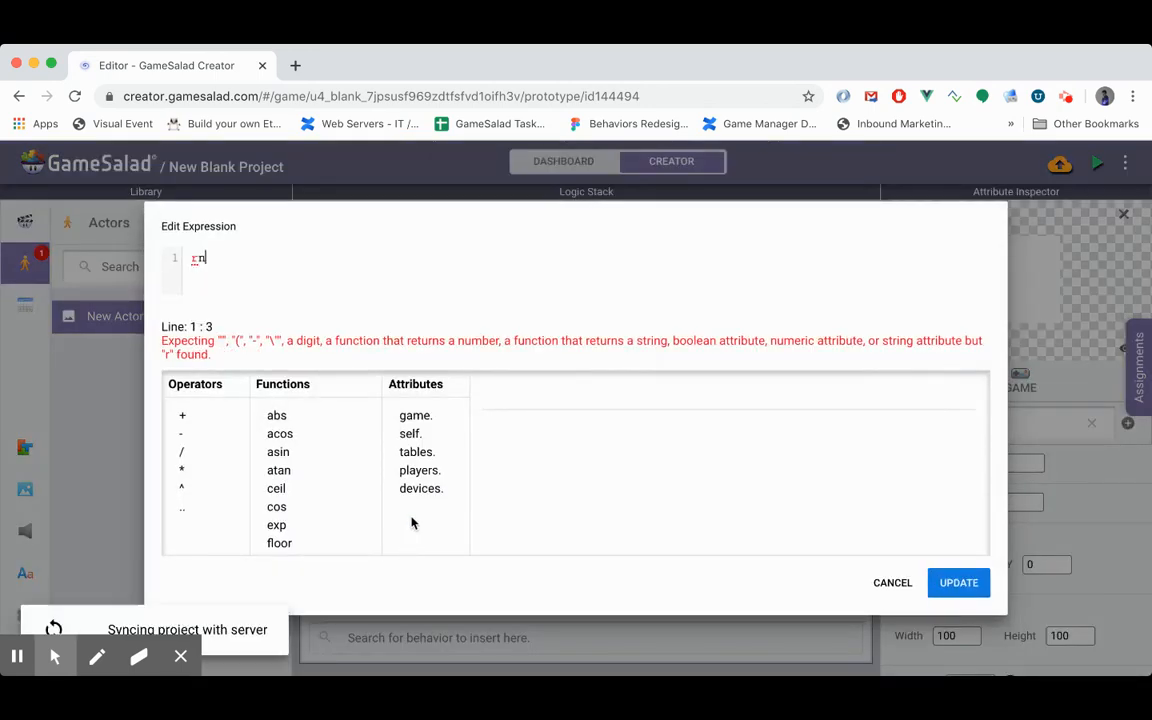
{"action": "type", "text": "ndom(0,"}
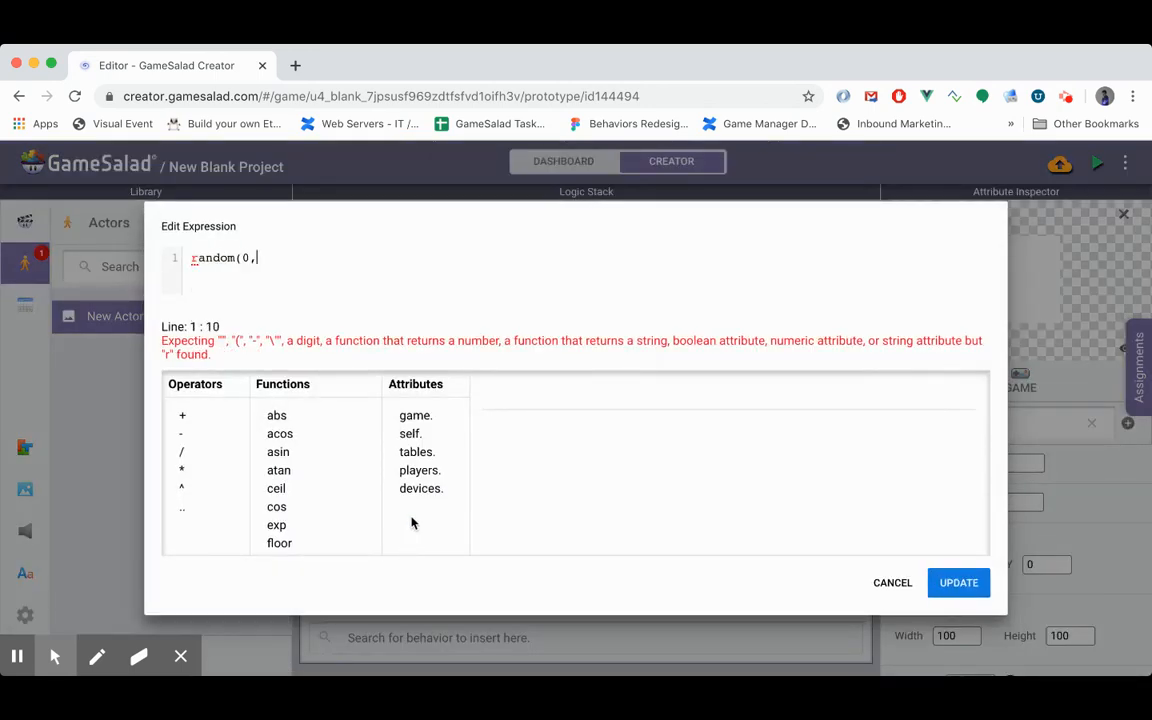
{"action": "type", "text": "2)-1"}
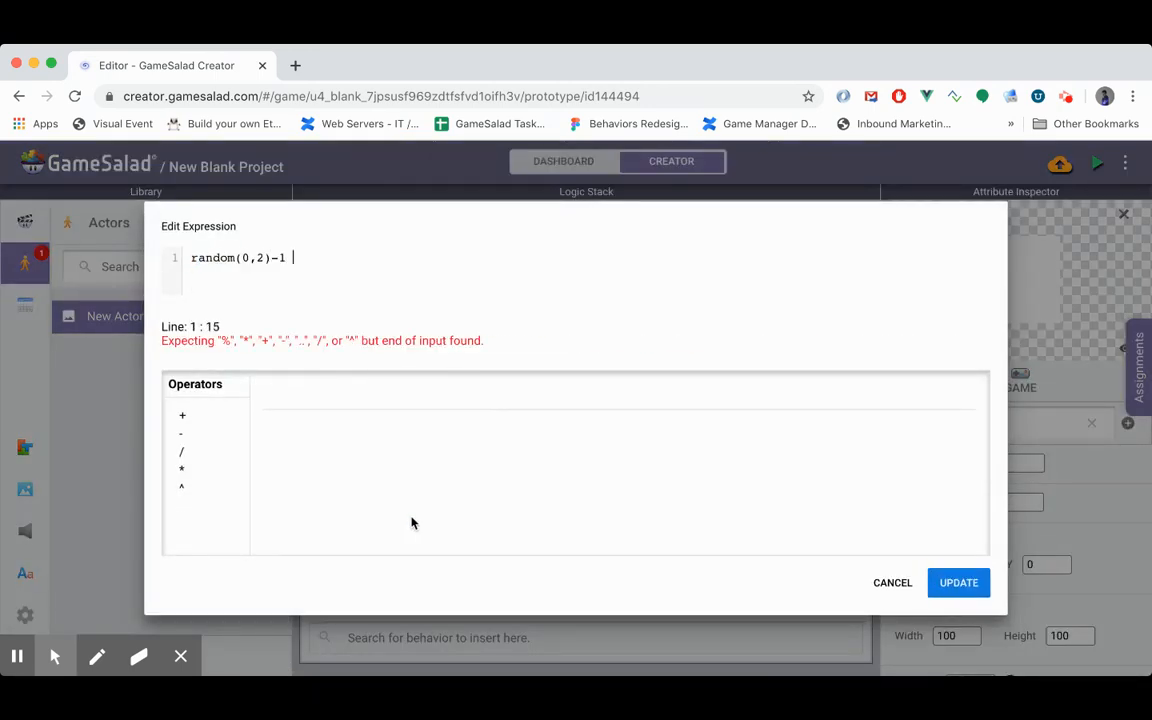
{"action": "type", "text": "*100"}
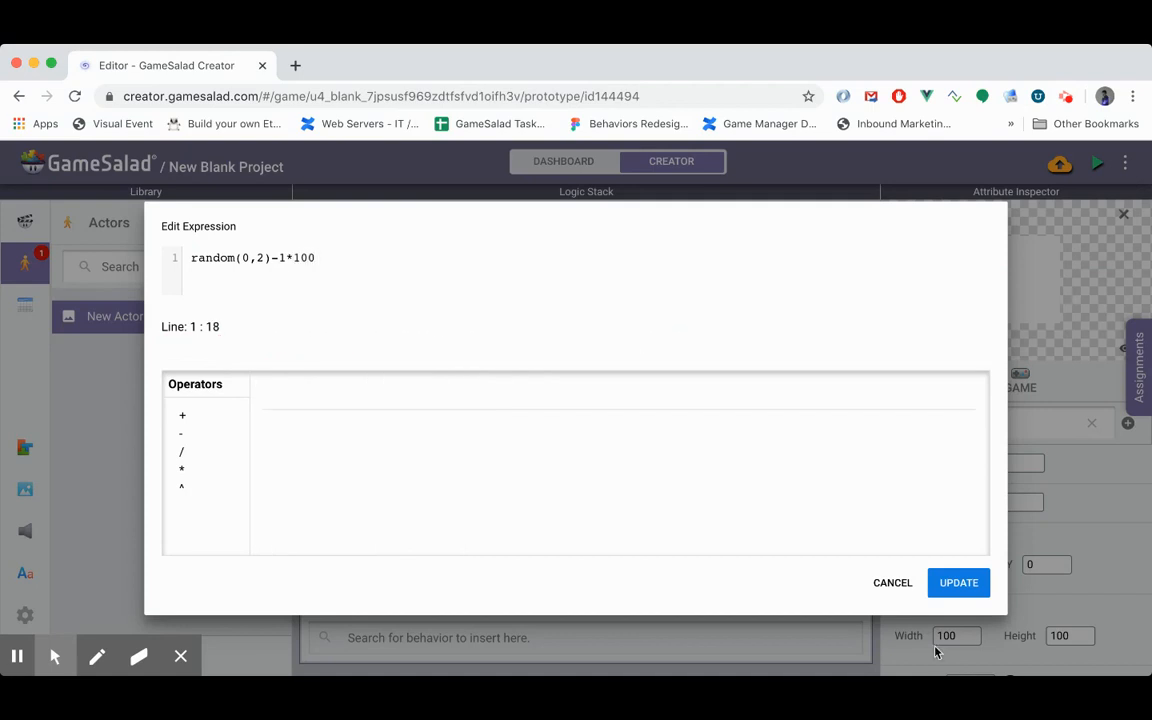
{"action": "left_click", "coordinate": [958, 582]}
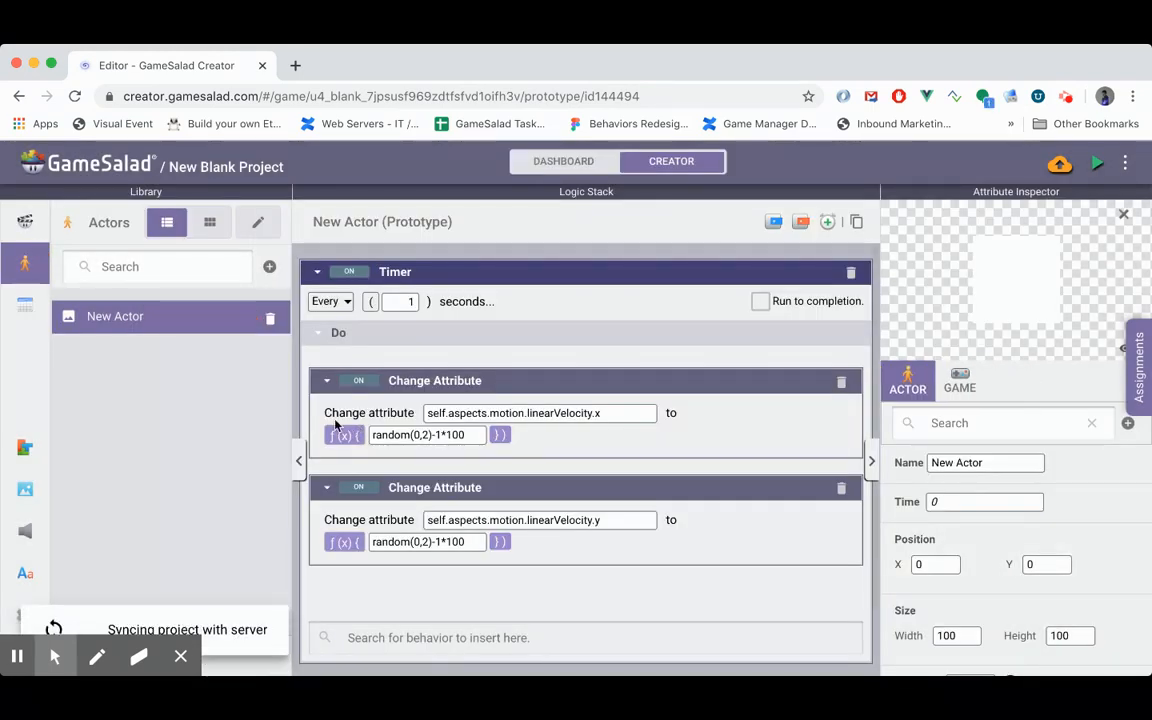
{"action": "left_click", "coordinate": [25, 222]}
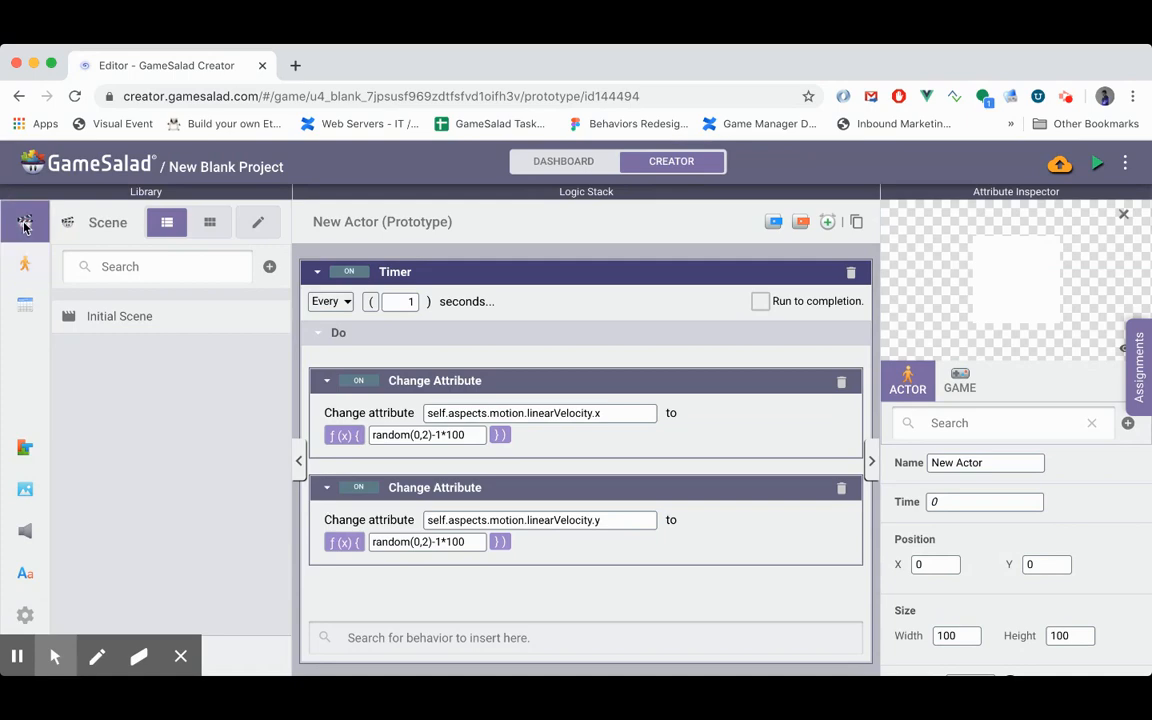
{"action": "double_click", "coordinate": [158, 324]}
{"action": "left_click", "coordinate": [25, 263]}
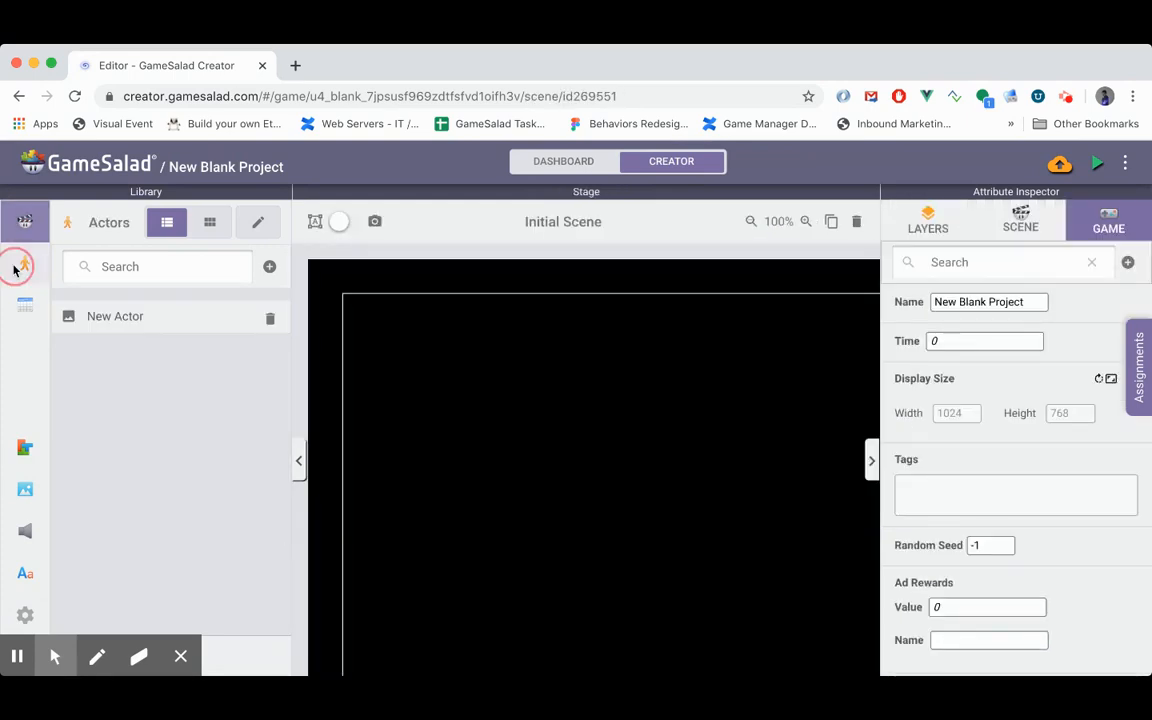
- Set both the width and the height of the New Actor prototype to 20
{"action": "double_click", "coordinate": [120, 328]}
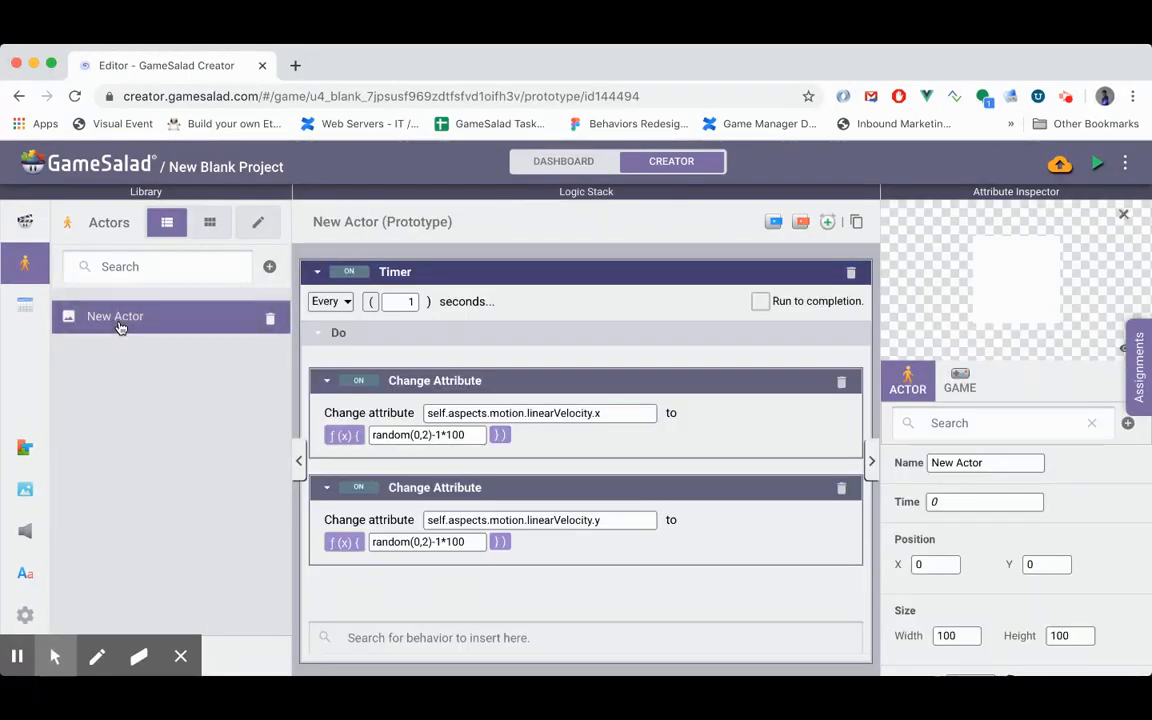
{"action": "scroll", "coordinate": [937, 480], "scroll_direction": "down", "scroll_amount": 3}
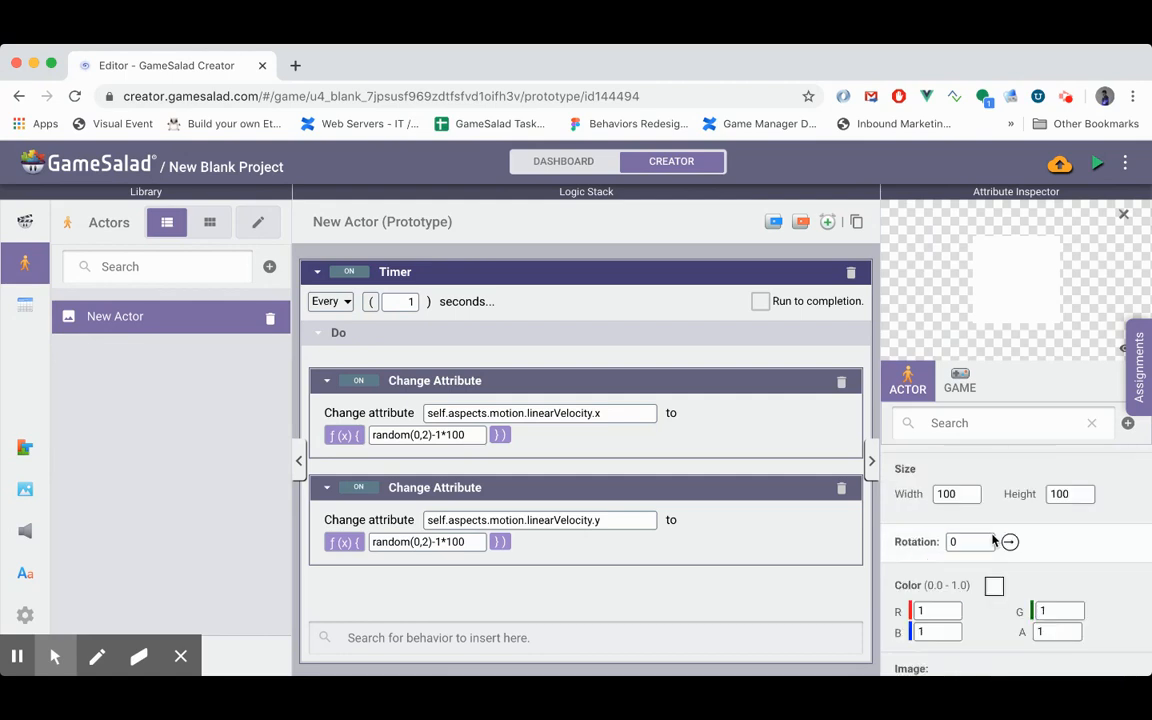
{"action": "double_click", "coordinate": [947, 493]}
{"action": "type", "text": "20"}
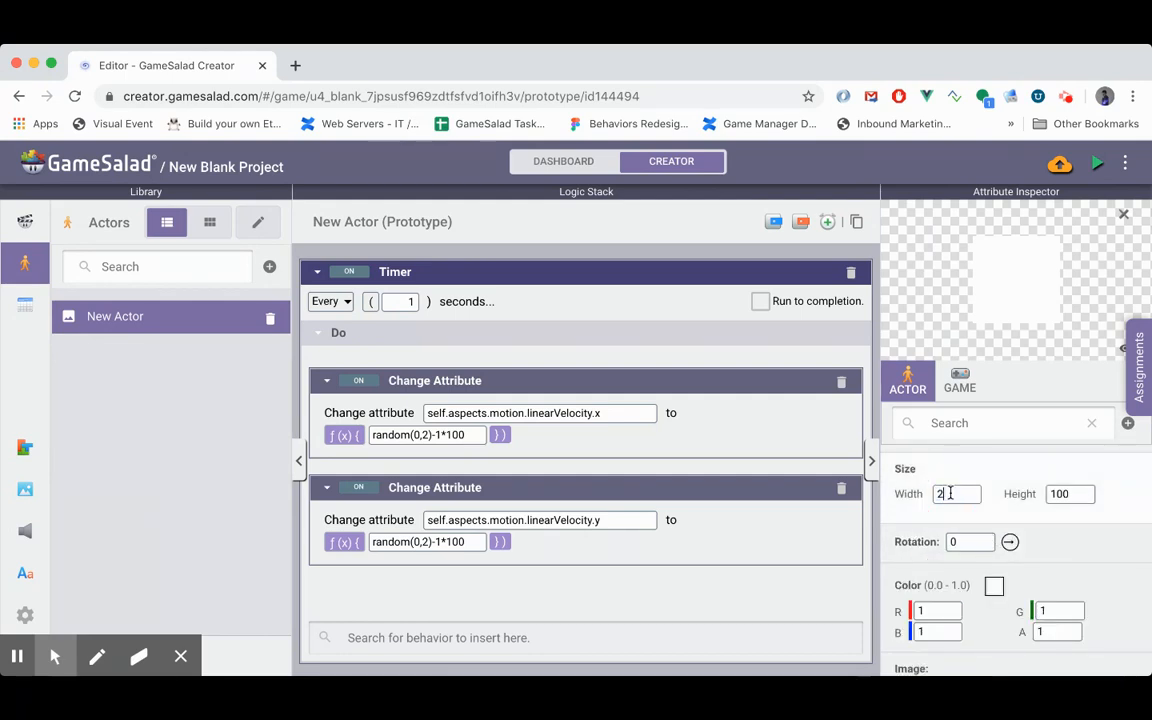
{"action": "double_click", "coordinate": [1062, 495]}
{"action": "type", "text": "20"}
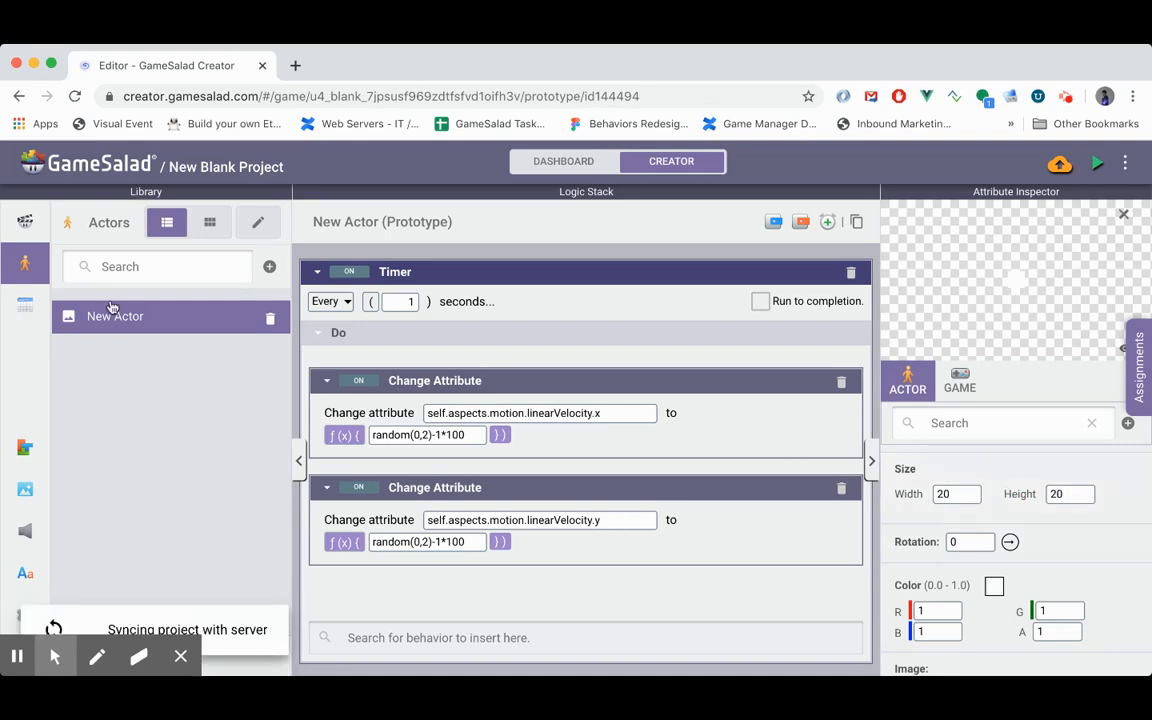
- Place an instance of New Actor in the Initial Scene and preview its movement, returning to the editor
{"action": "left_click", "coordinate": [27, 221]}
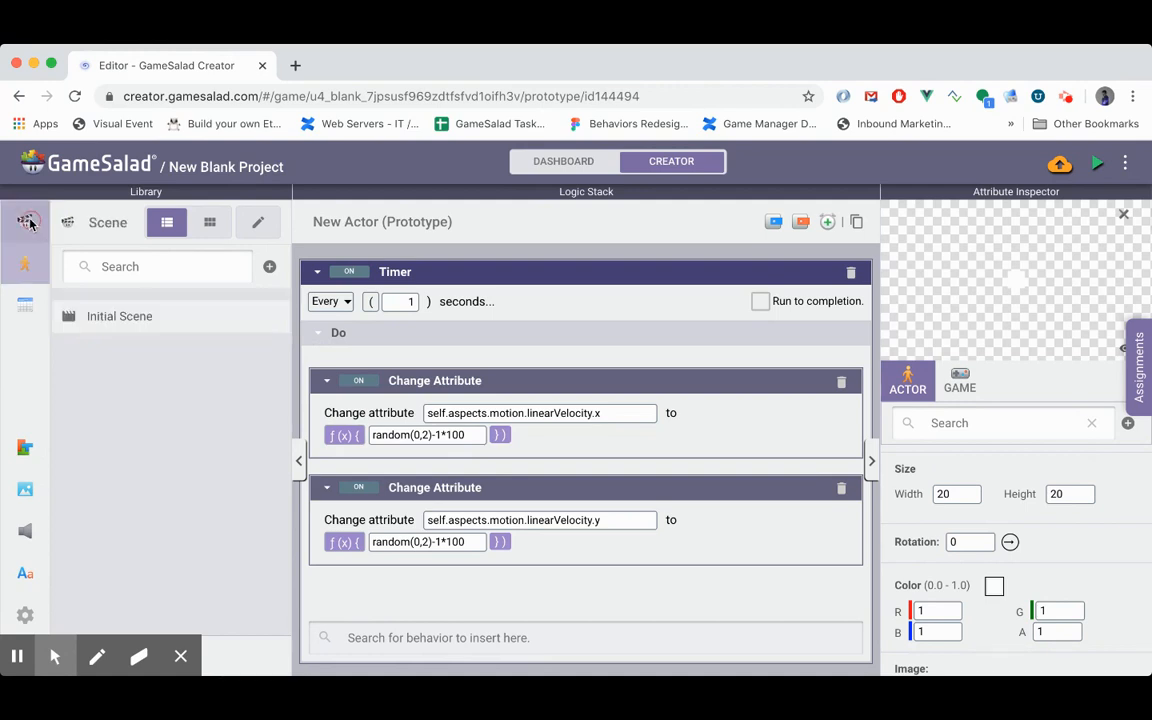
{"action": "left_click", "coordinate": [148, 327]}
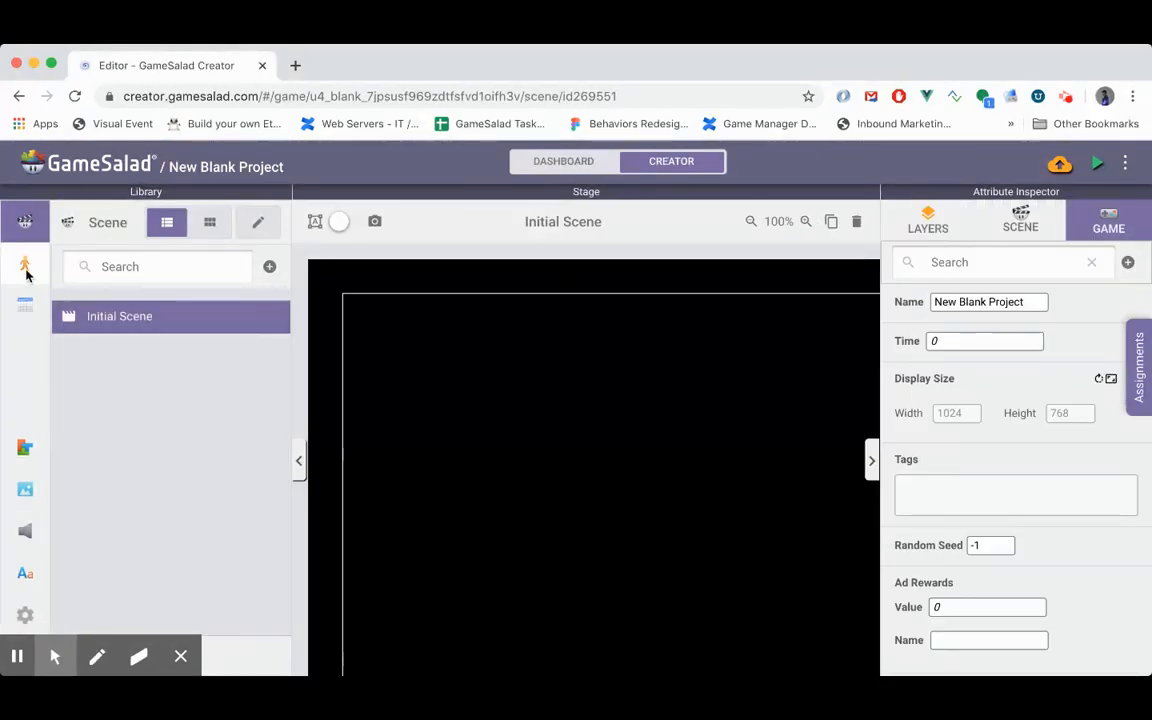
{"action": "left_click", "coordinate": [25, 264]}
{"action": "left_click_drag", "start_coordinate": [87, 314], "coordinate": [704, 543]}
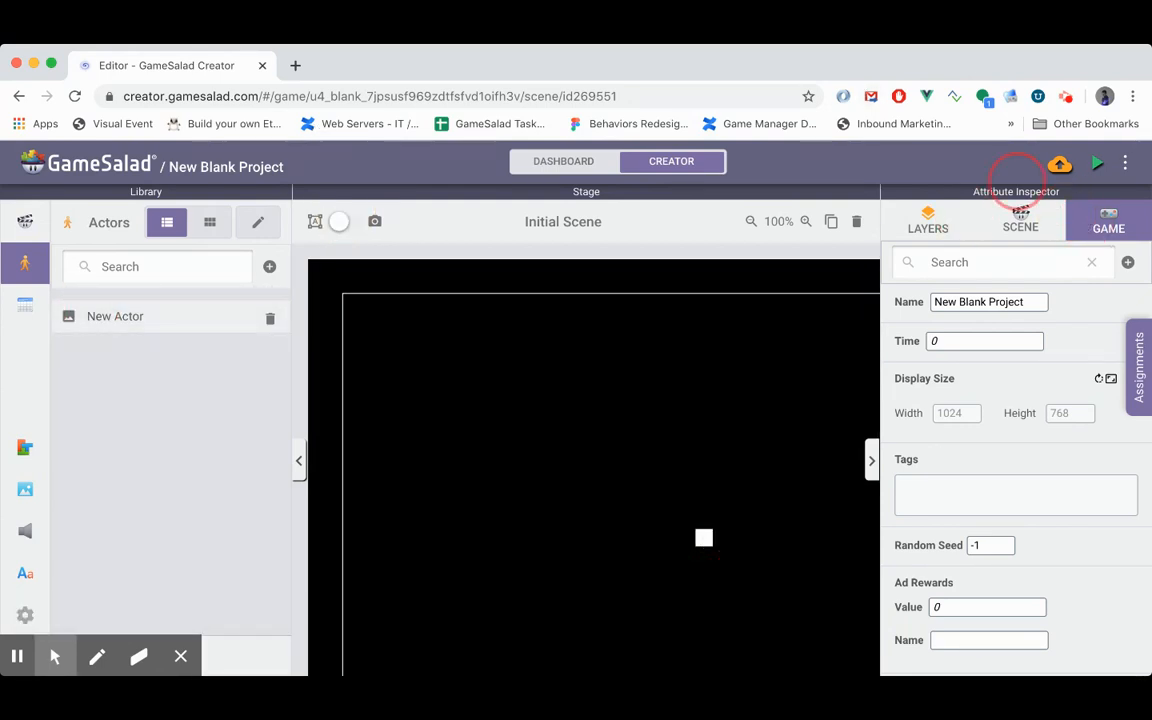
{"action": "left_click", "coordinate": [1097, 164]}
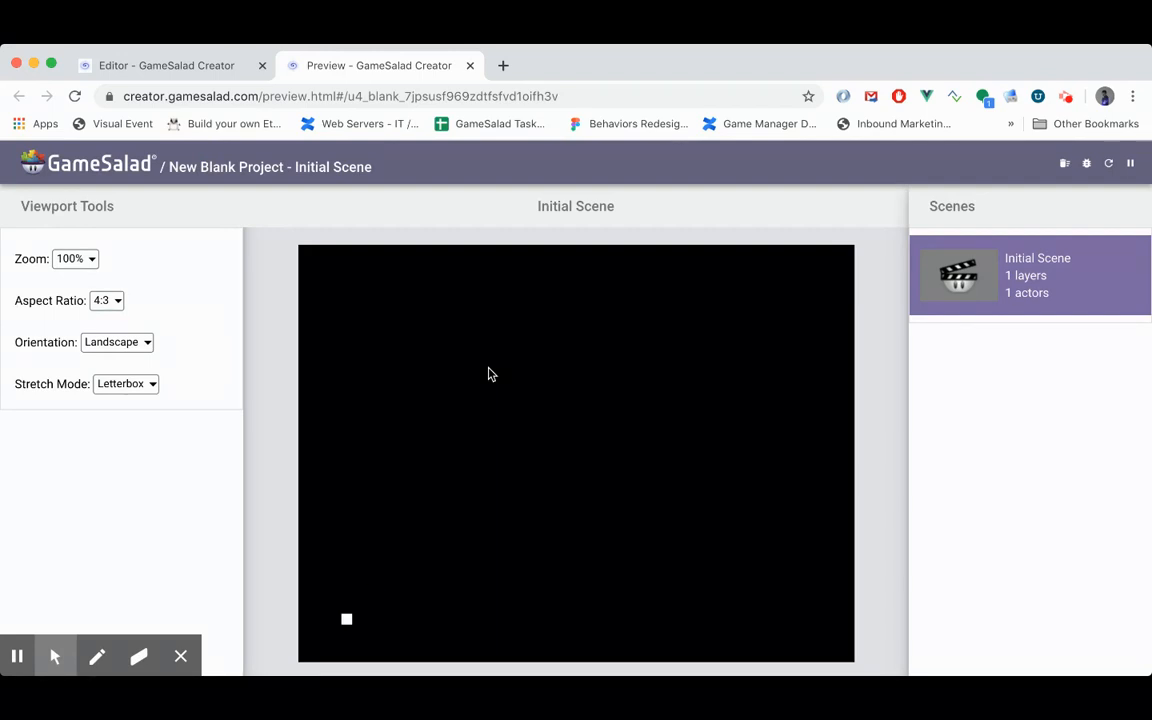
{"action": "left_click", "coordinate": [470, 66]}
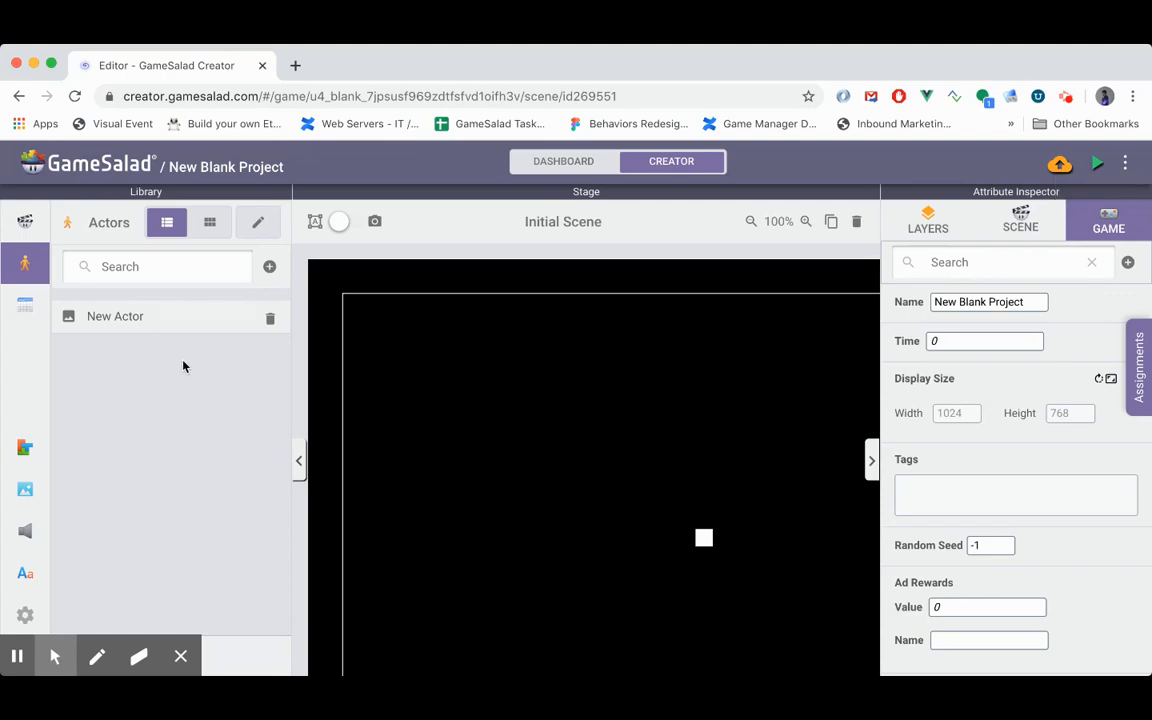
- Change New Actor's x linear velocity expression to (random(0,2)-1)*100
{"action": "double_click", "coordinate": [125, 318]}
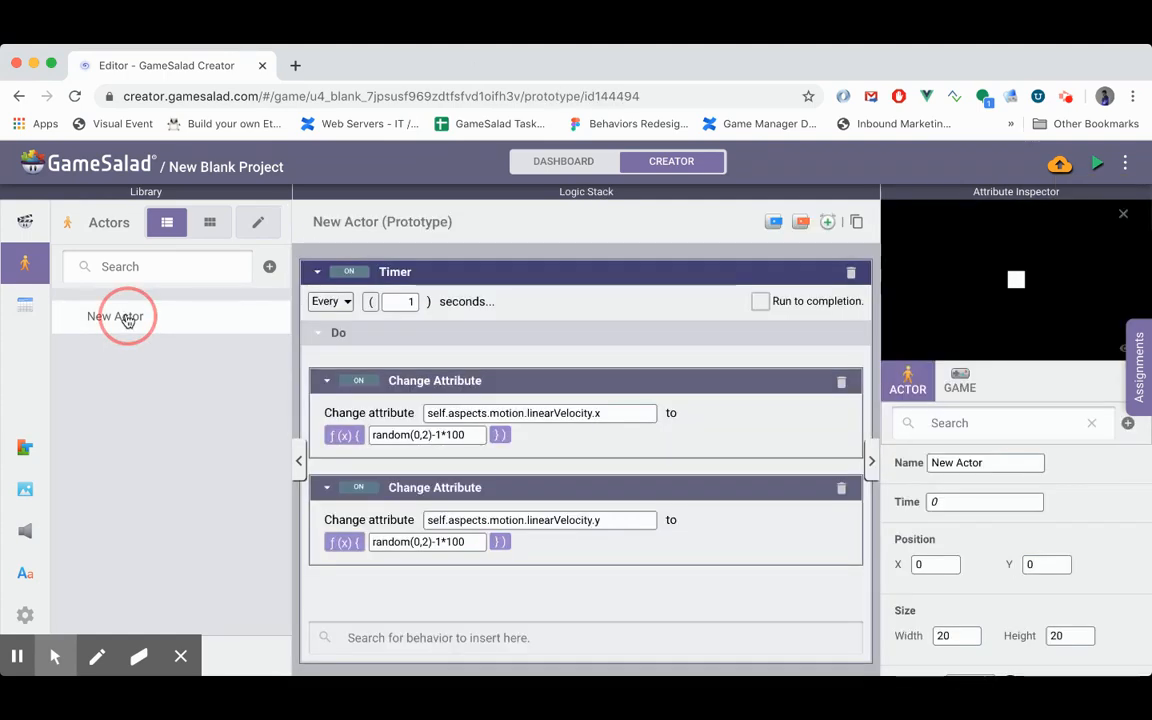
{"action": "left_click", "coordinate": [409, 438]}
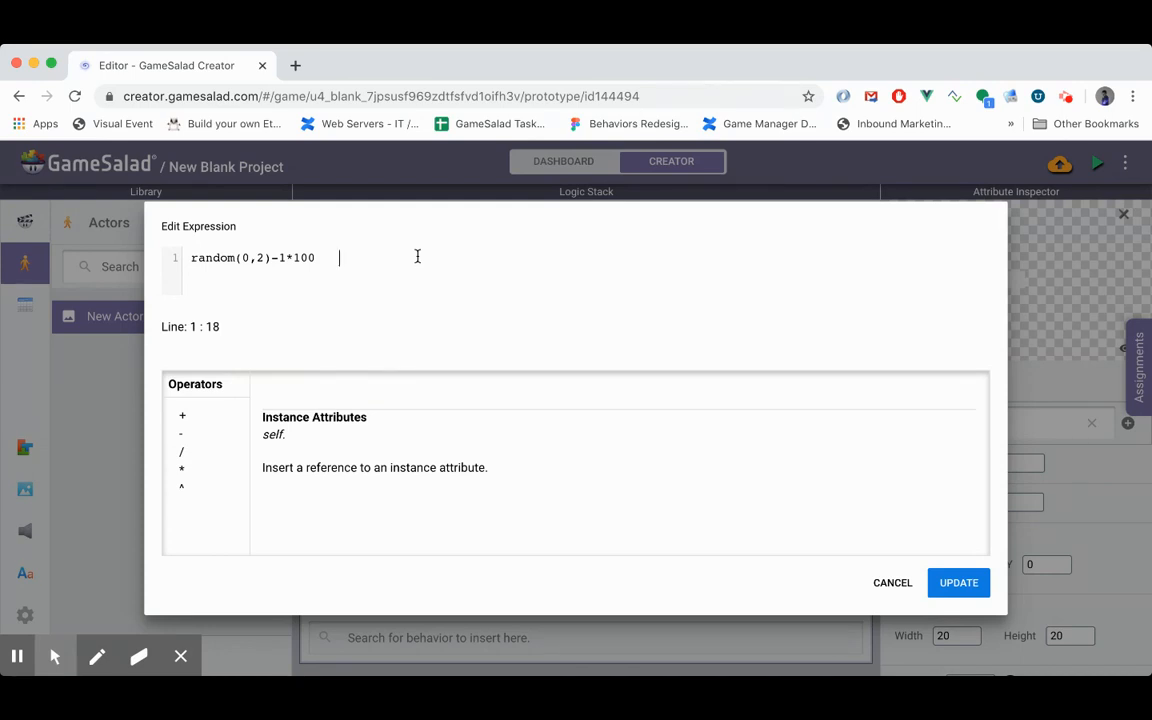
{"action": "left_click", "coordinate": [286, 258]}
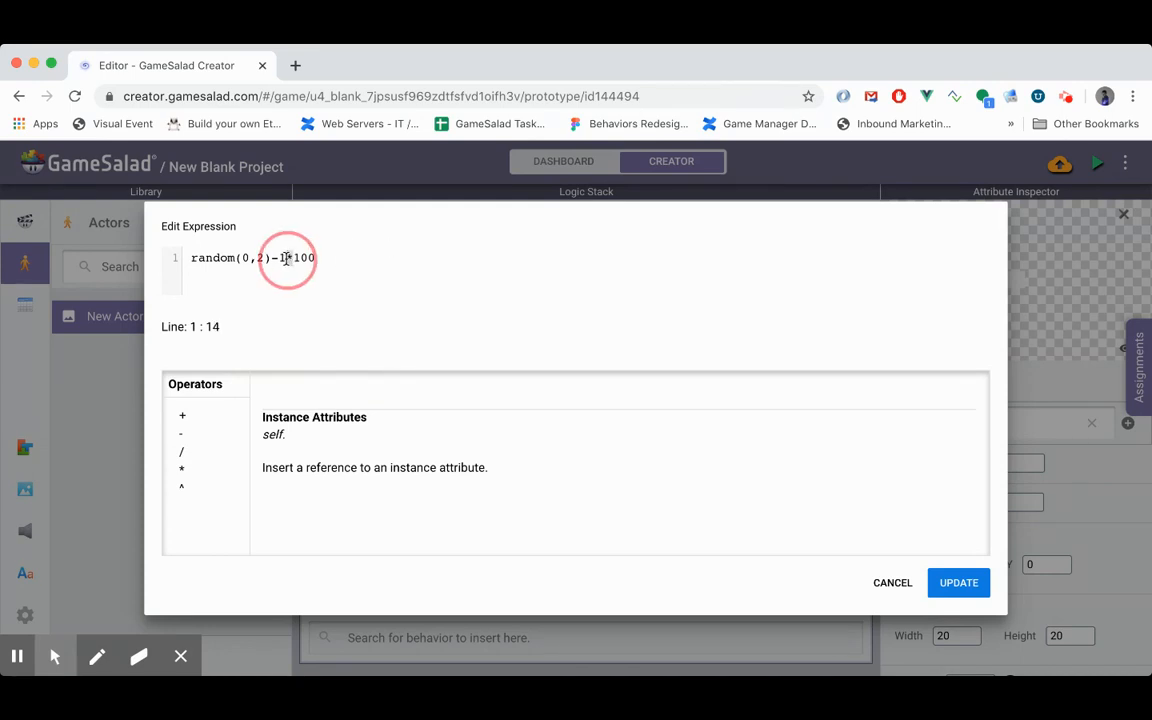
{"action": "left_click", "coordinate": [270, 258]}
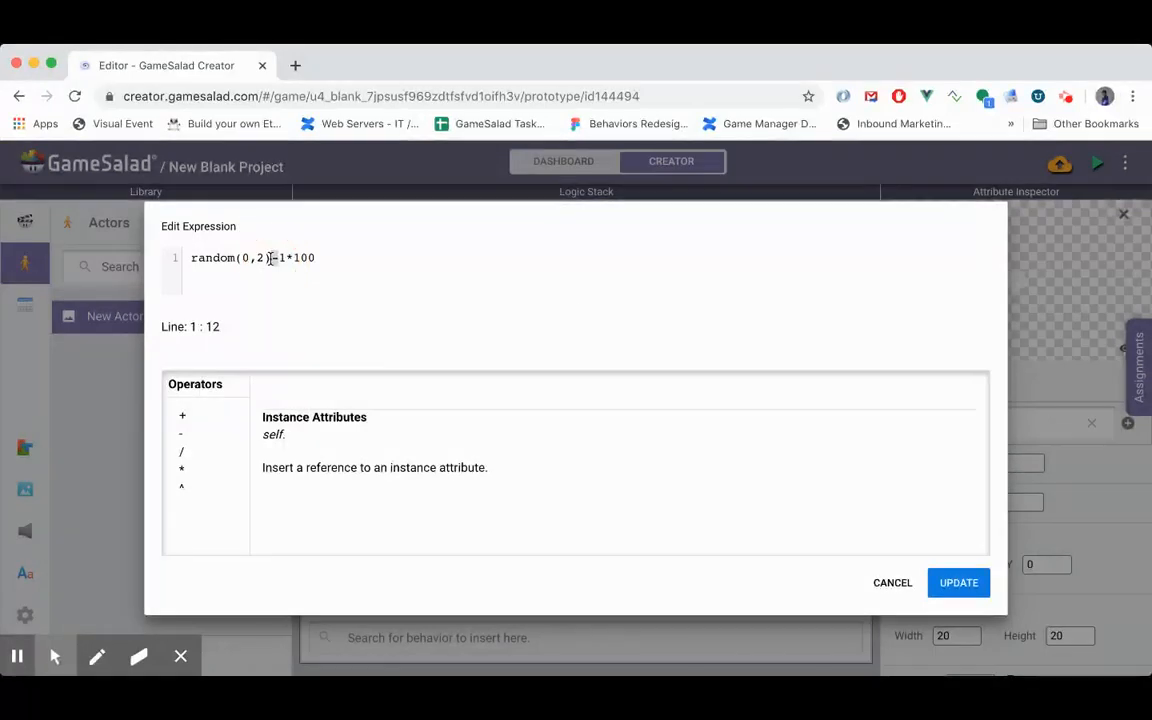
{"action": "left_click", "coordinate": [390, 275]}
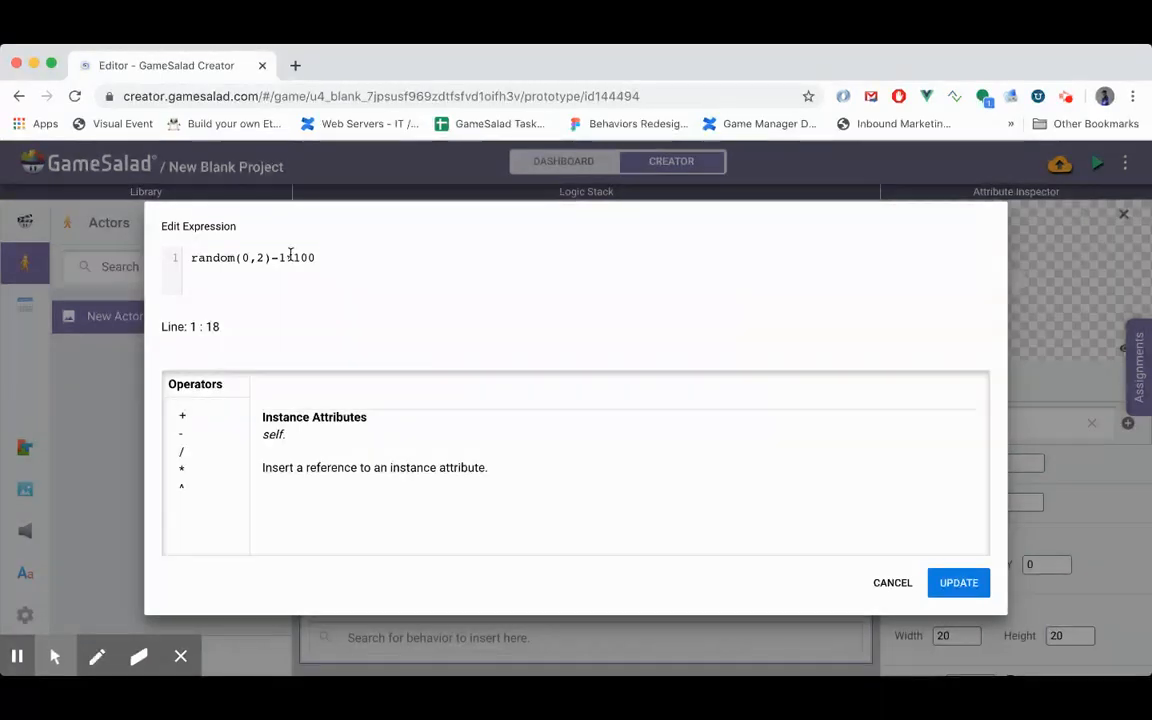
{"action": "left_click", "coordinate": [289, 257]}
{"action": "type", "text": ")"}
{"action": "left_click", "coordinate": [194, 258]}
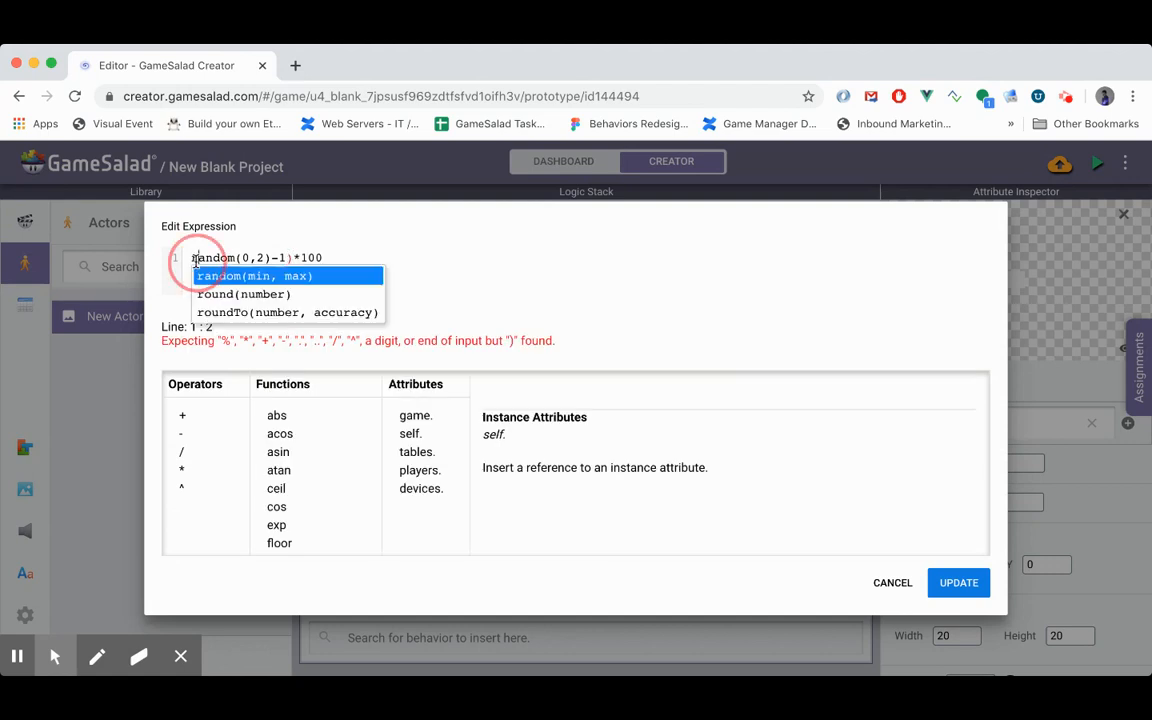
{"action": "type", "text": "("}
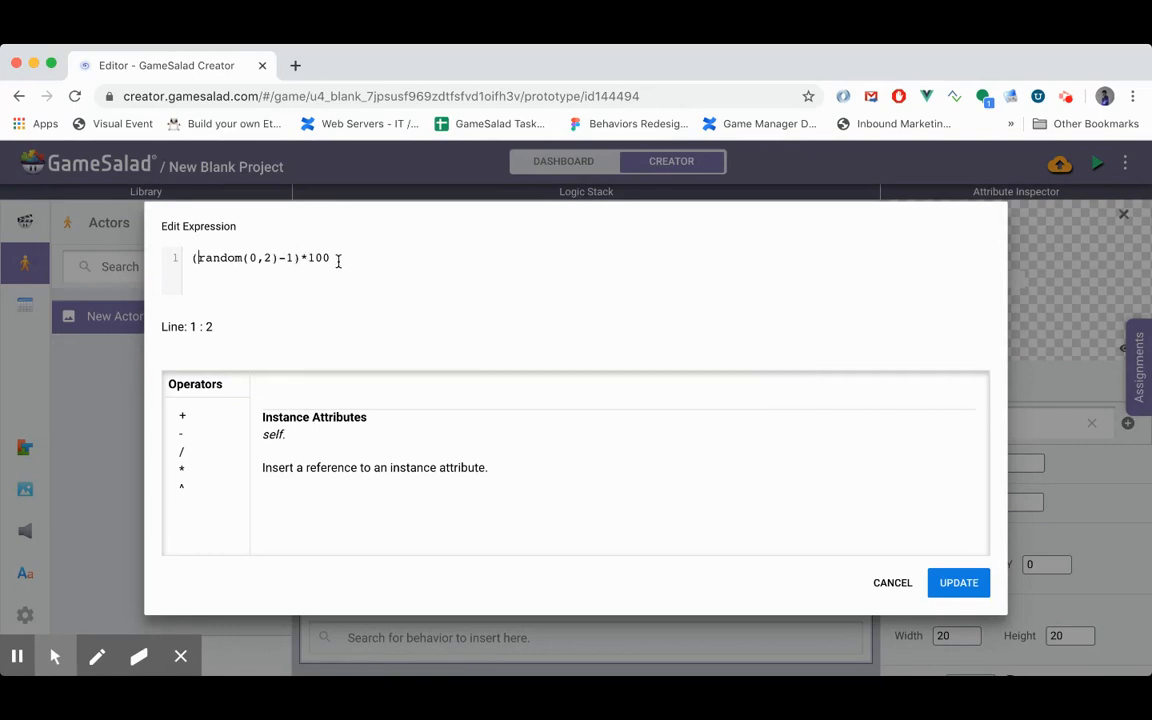
{"action": "left_click", "coordinate": [962, 582]}
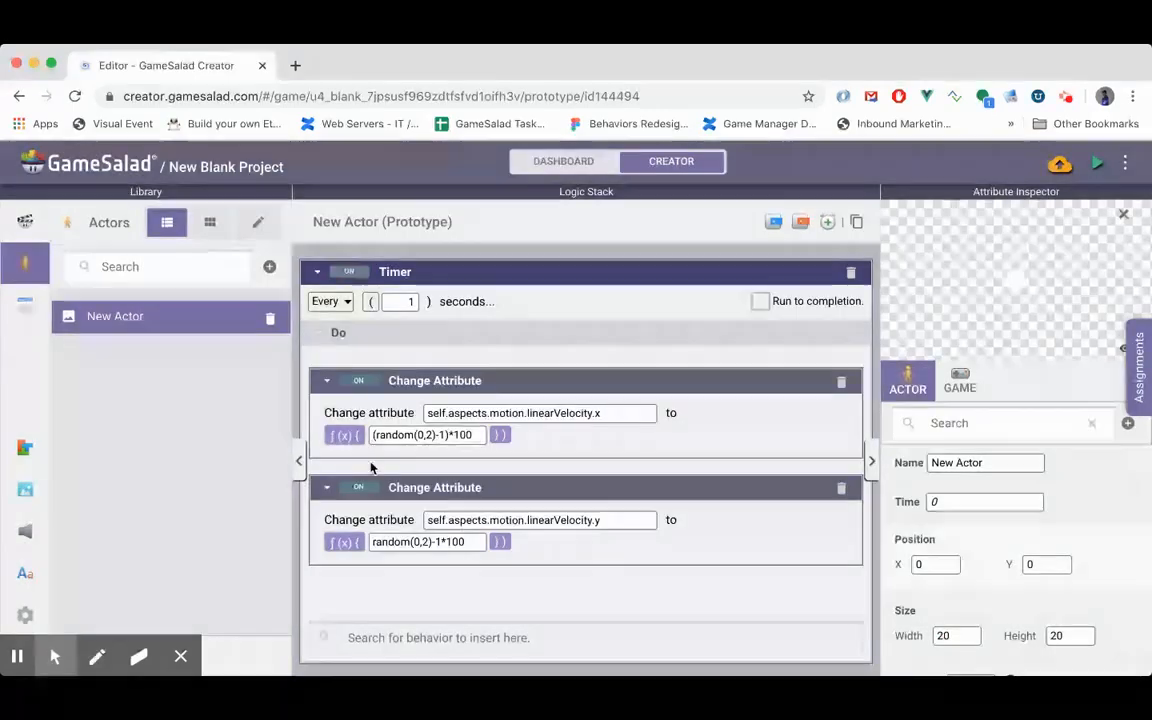
- Change the y linear velocity expression to (random(0,2)-1)*100 and preview the game, returning to the editor
{"action": "left_click", "coordinate": [377, 543]}
{"action": "left_click", "coordinate": [192, 258]}
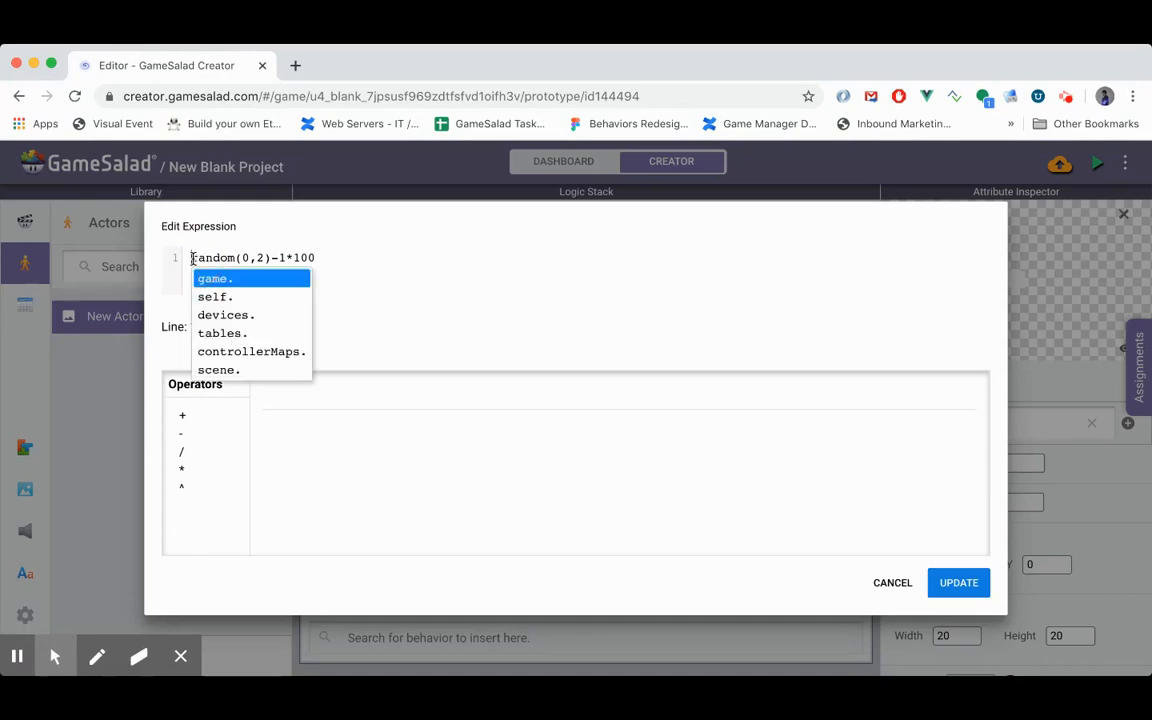
{"action": "type", "text": "("}
{"action": "left_click", "coordinate": [294, 258]}
{"action": "type", "text": ")"}
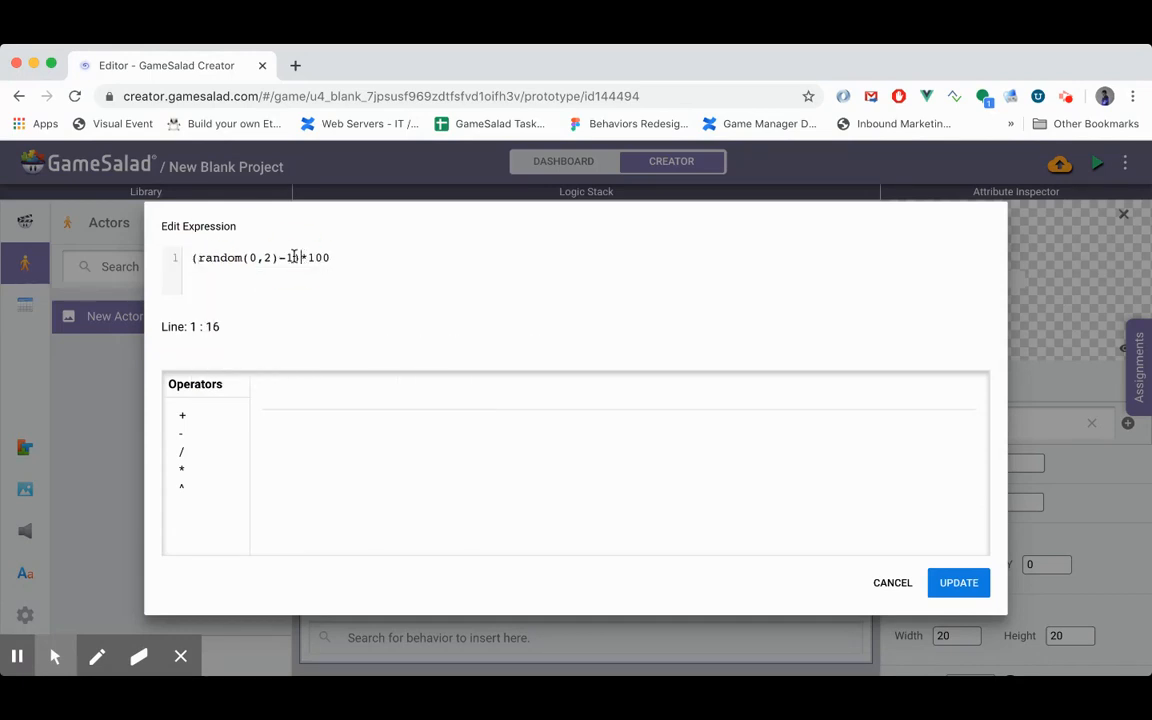
{"action": "left_click", "coordinate": [931, 574]}
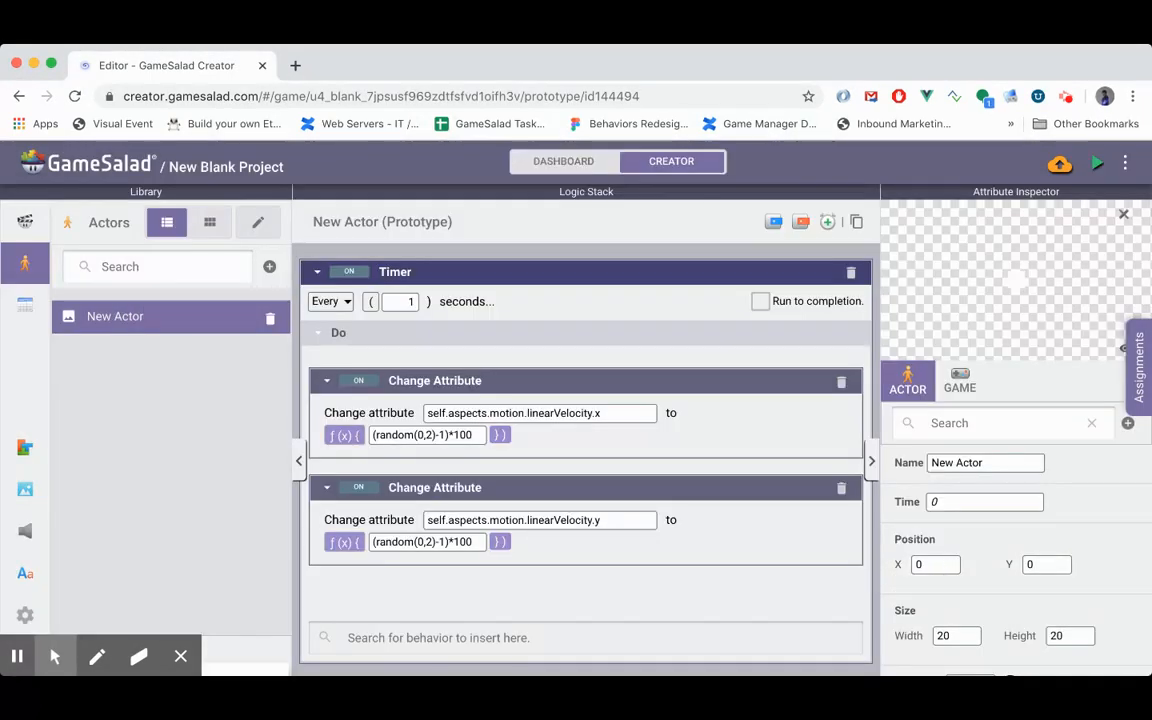
{"action": "left_click", "coordinate": [1099, 165]}
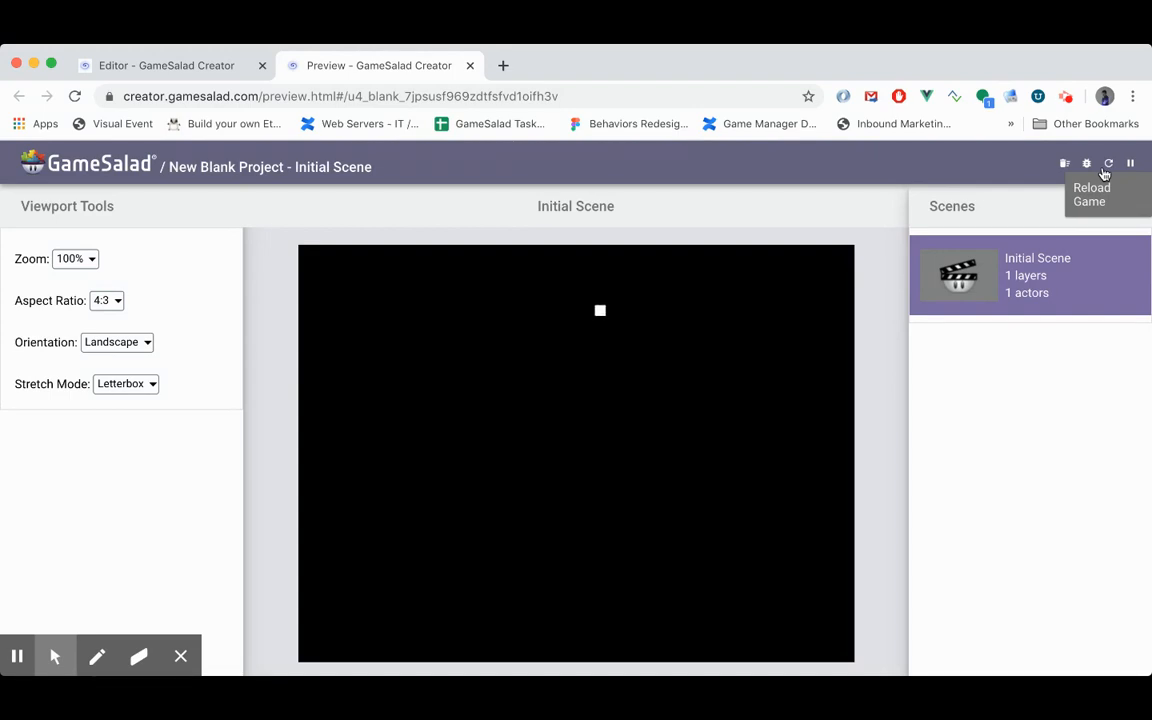
{"action": "left_click", "coordinate": [470, 66]}
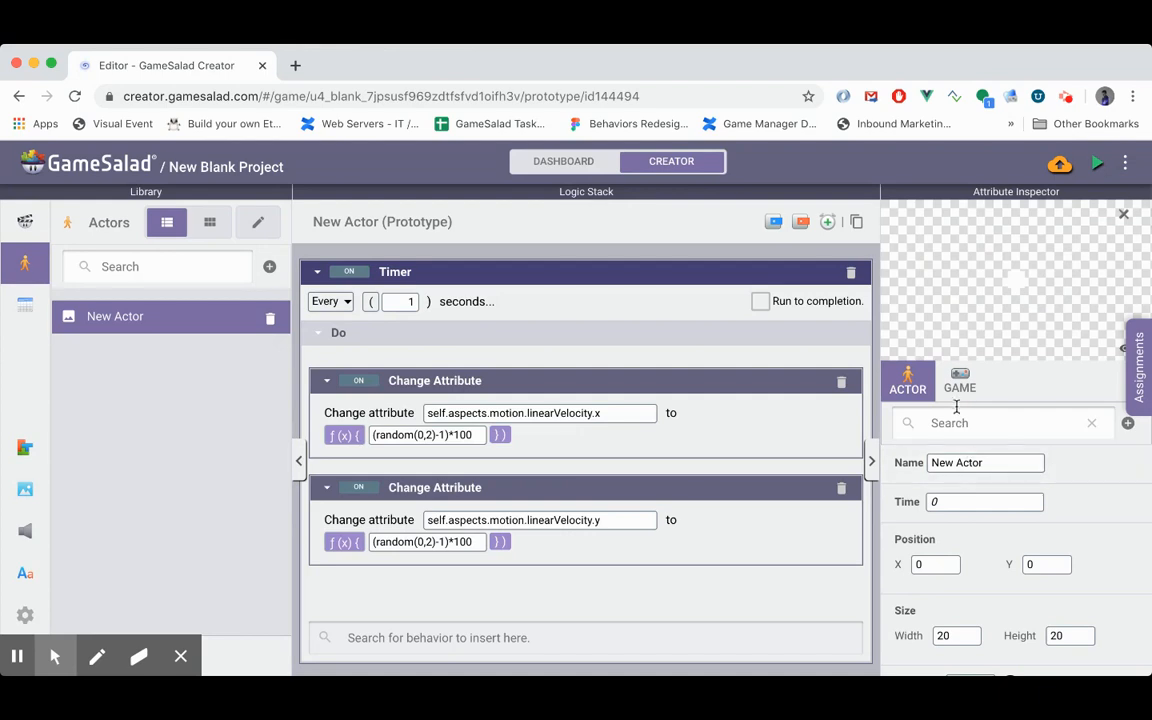
- Enable Wrap X and Wrap Y in the Initial Scene's attributes
{"action": "left_click", "coordinate": [25, 222]}
{"action": "double_click", "coordinate": [100, 318]}
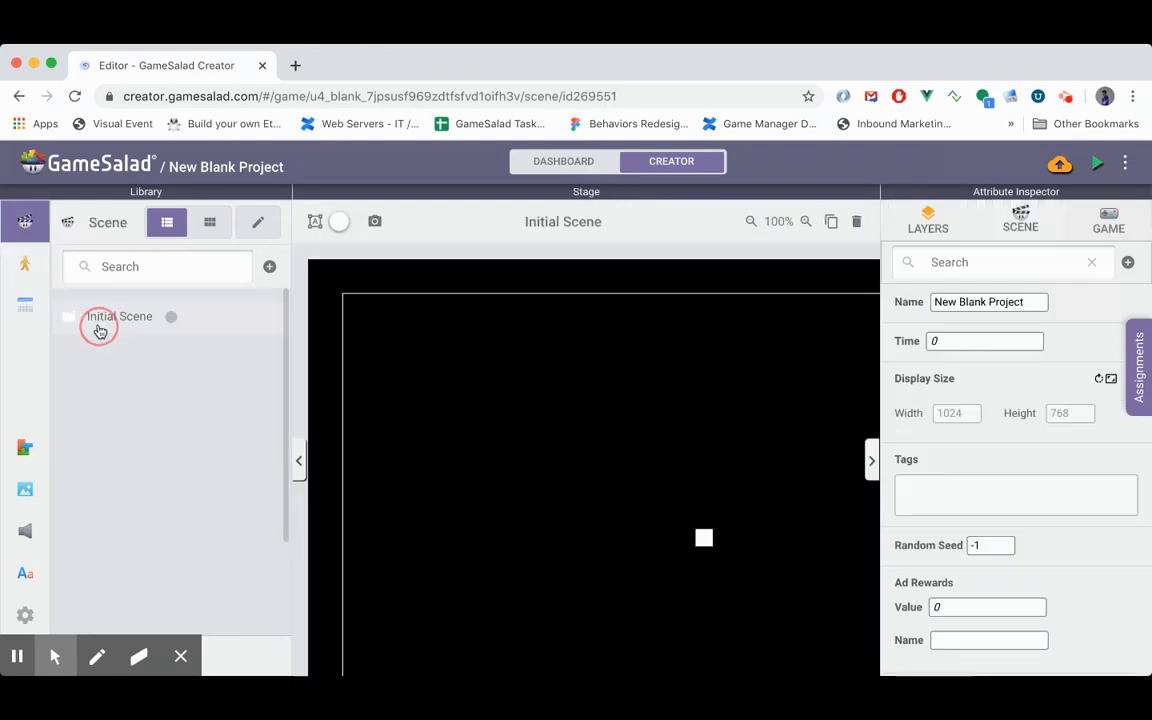
{"action": "scroll", "coordinate": [998, 393], "scroll_direction": "down", "scroll_amount": 1}
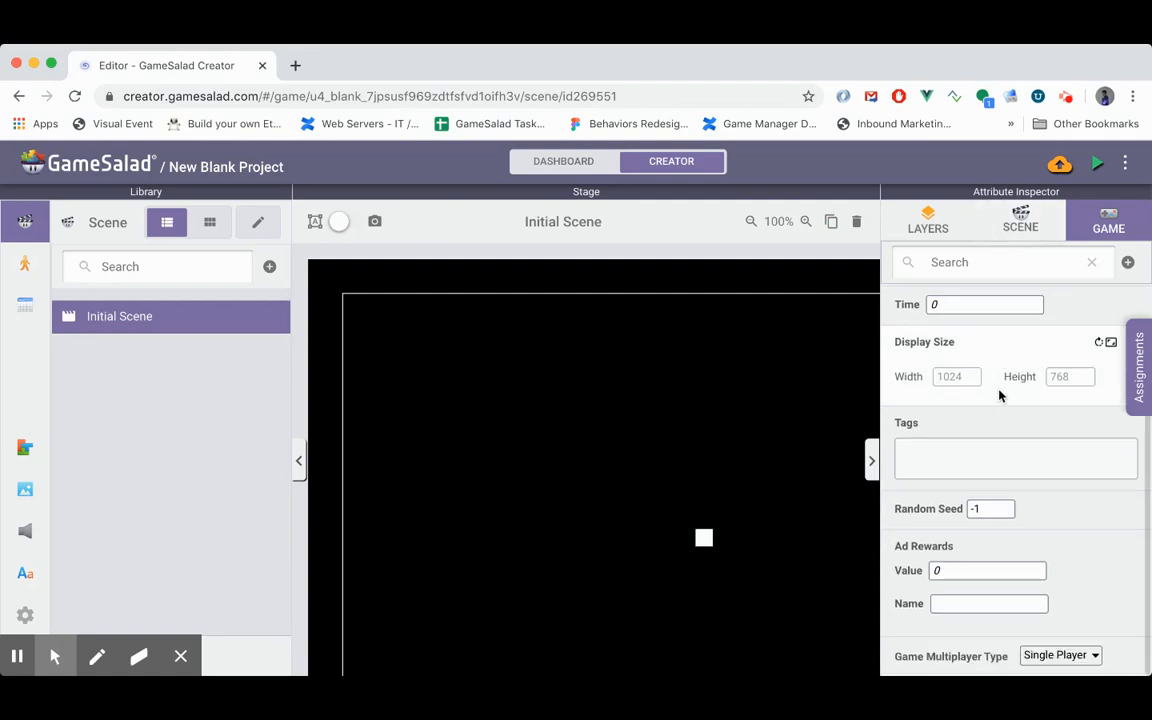
{"action": "scroll", "coordinate": [999, 396], "scroll_direction": "up", "scroll_amount": 1}
{"action": "left_click", "coordinate": [1021, 222]}
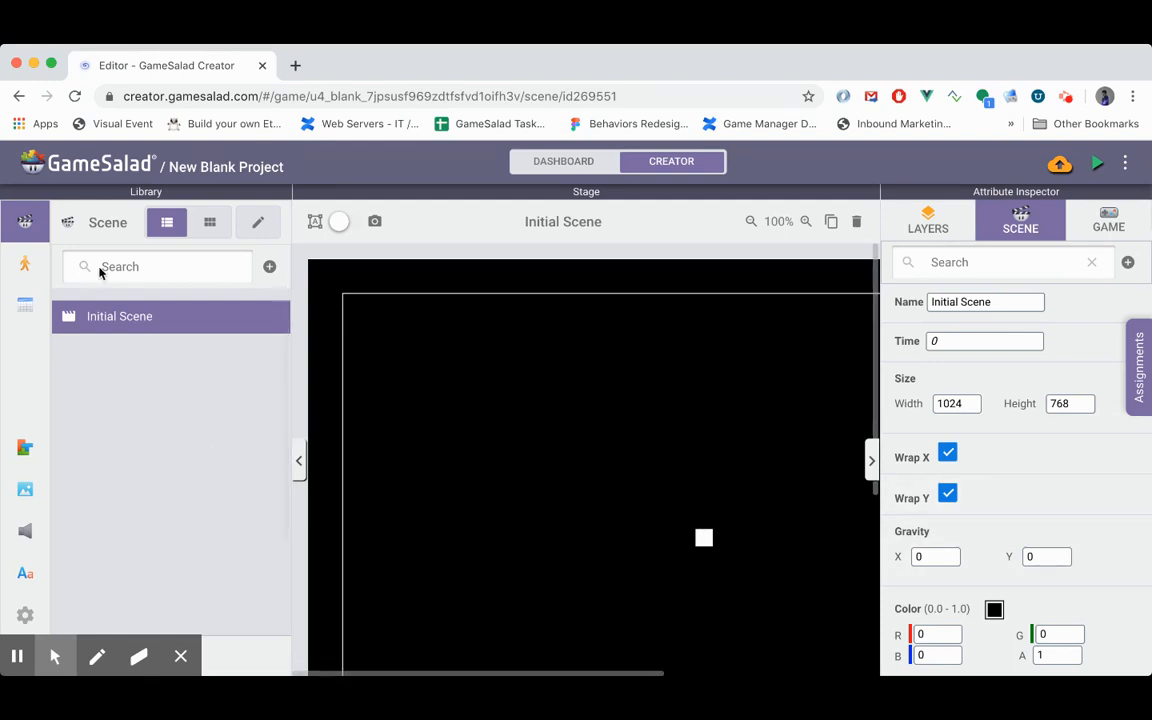
- Rename the New Actor prototype as Person
{"action": "left_click", "coordinate": [27, 268]}
{"action": "double_click", "coordinate": [93, 316]}
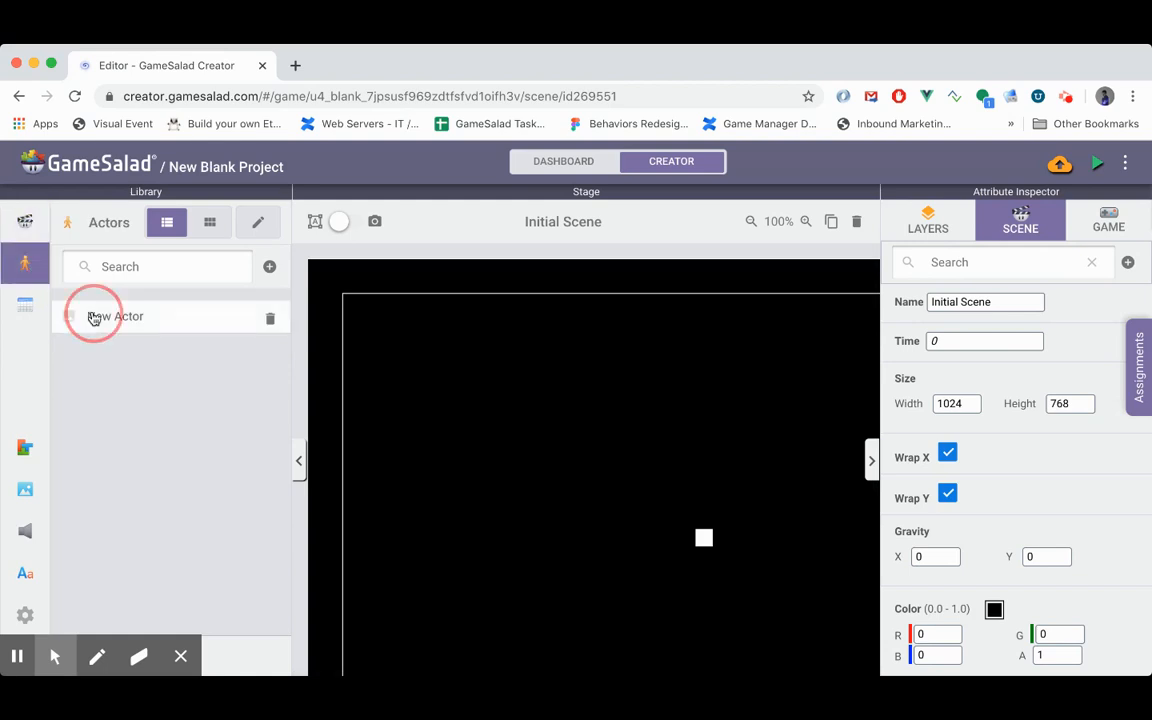
{"action": "left_click", "coordinate": [1003, 463]}
{"action": "triple_click", "coordinate": [1003, 463]}
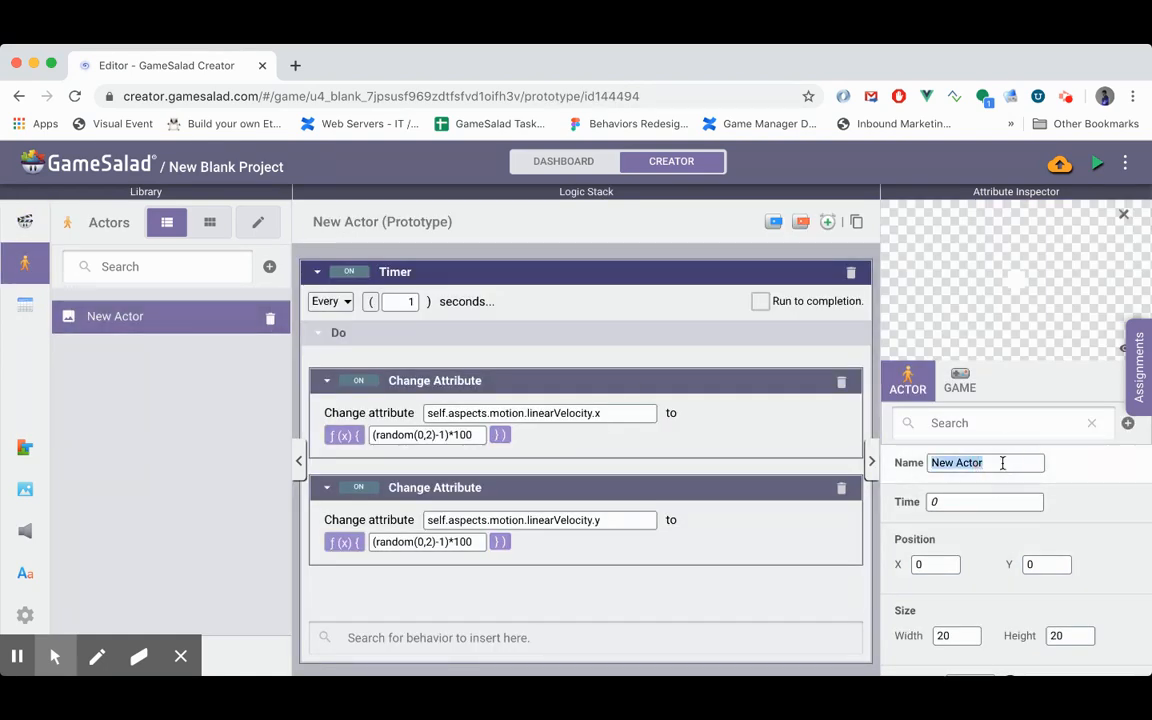
{"action": "type", "text": "p"}
{"action": "key", "text": "BackSpace"}
{"action": "type", "text": "Person"}
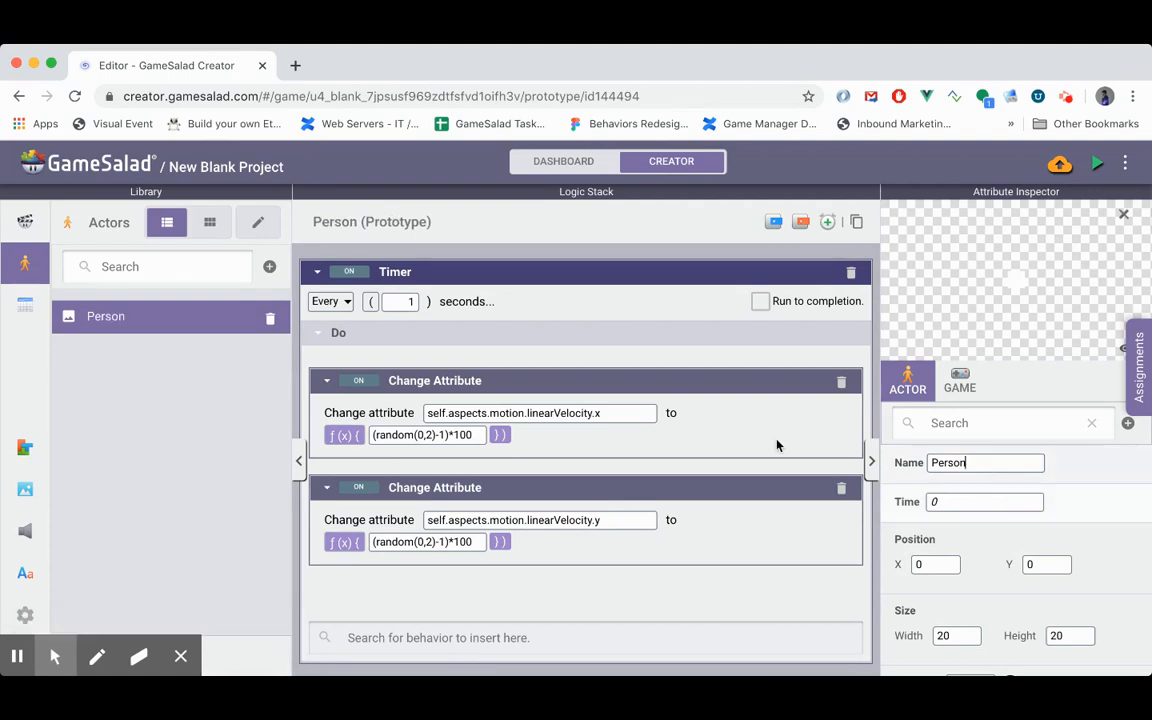
{"action": "left_click", "coordinate": [198, 392]}
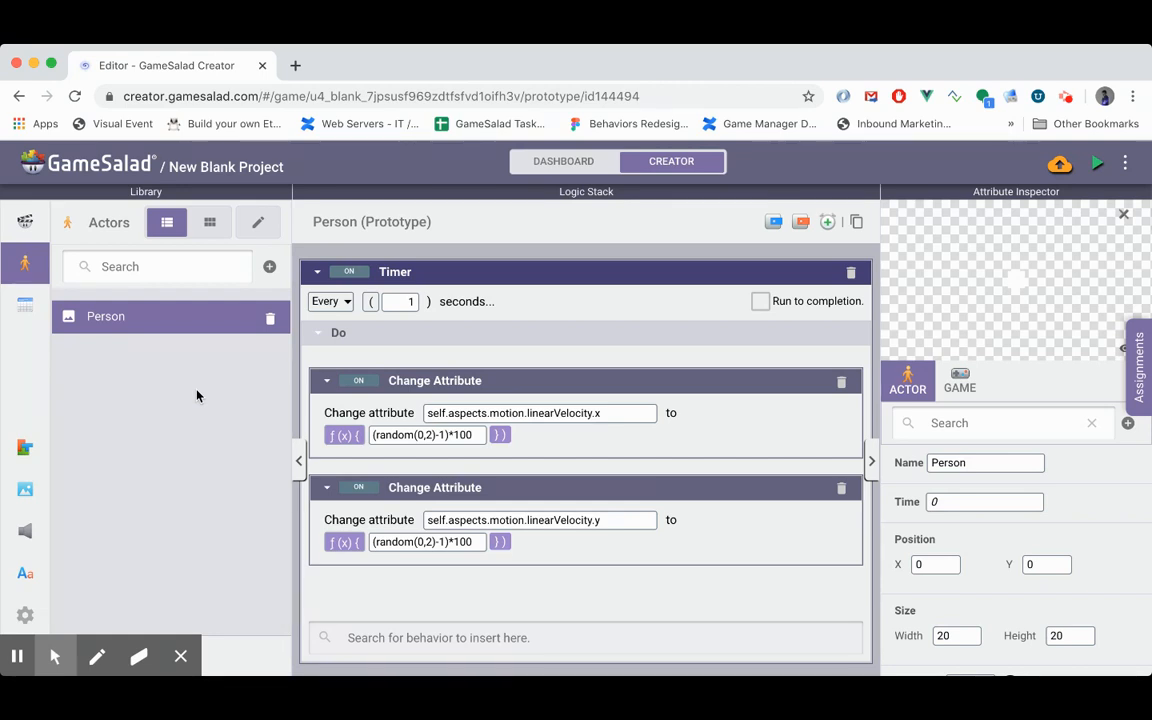
- Create another actor and name it MCP
{"action": "left_click", "coordinate": [270, 270]}
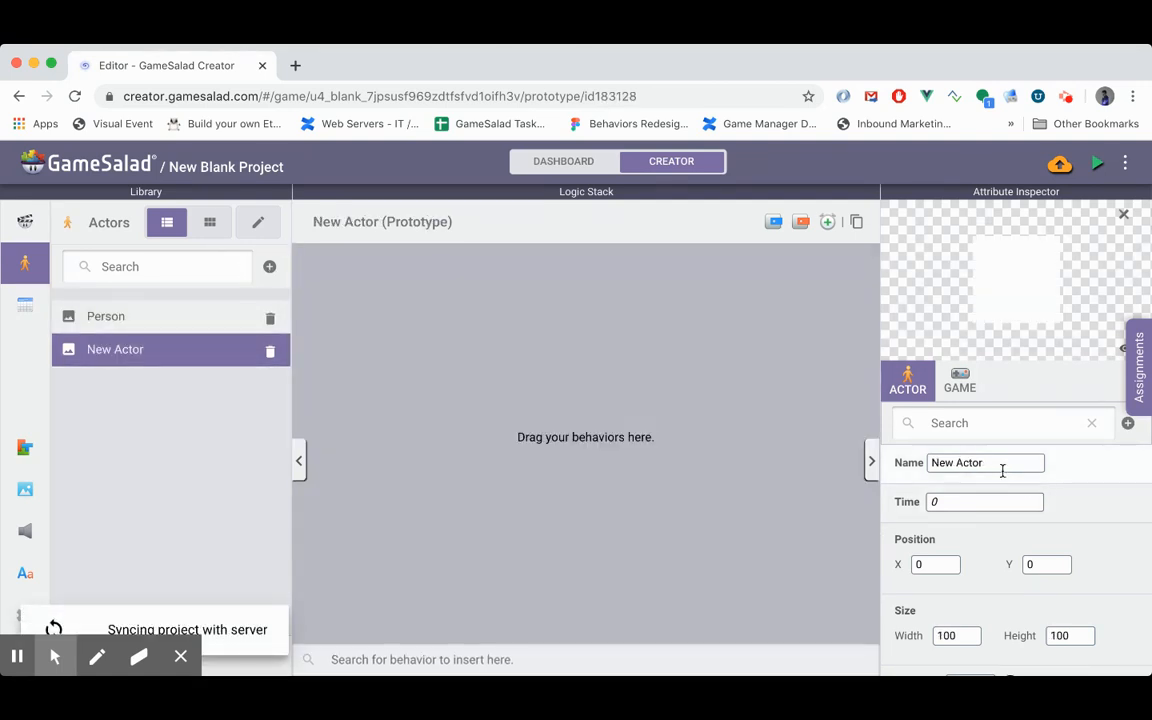
{"action": "triple_click", "coordinate": [1003, 467]}
{"action": "type", "text": "MO"}
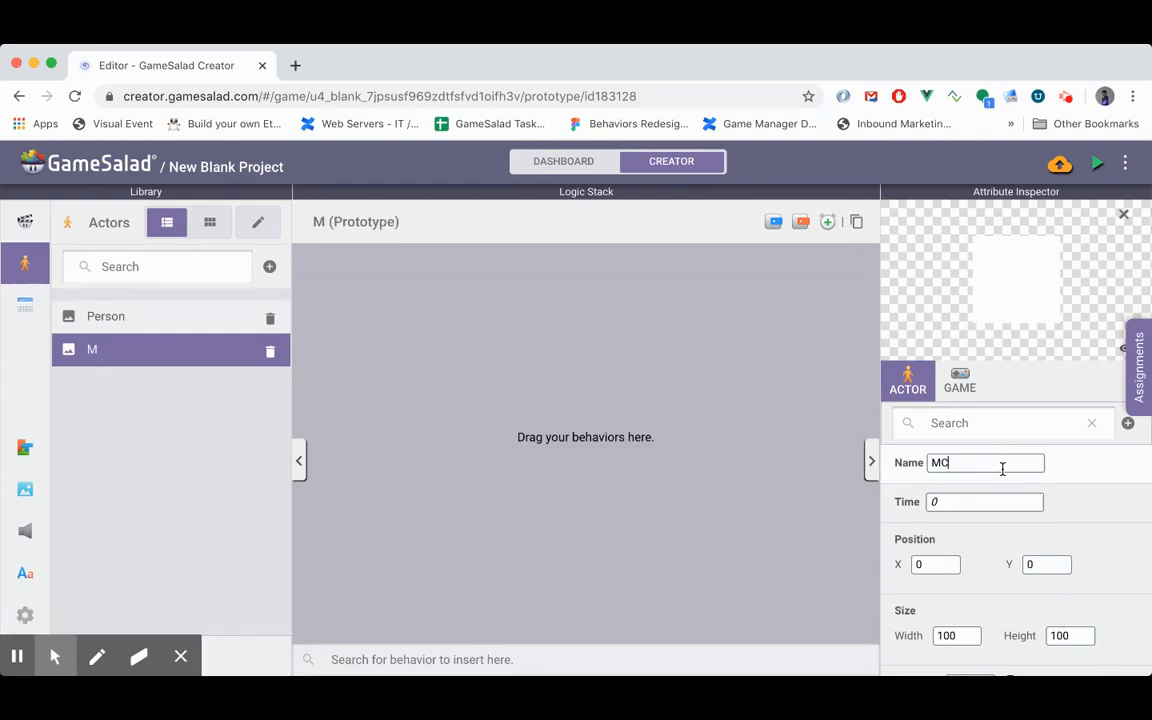
{"action": "type", "text": "P"}
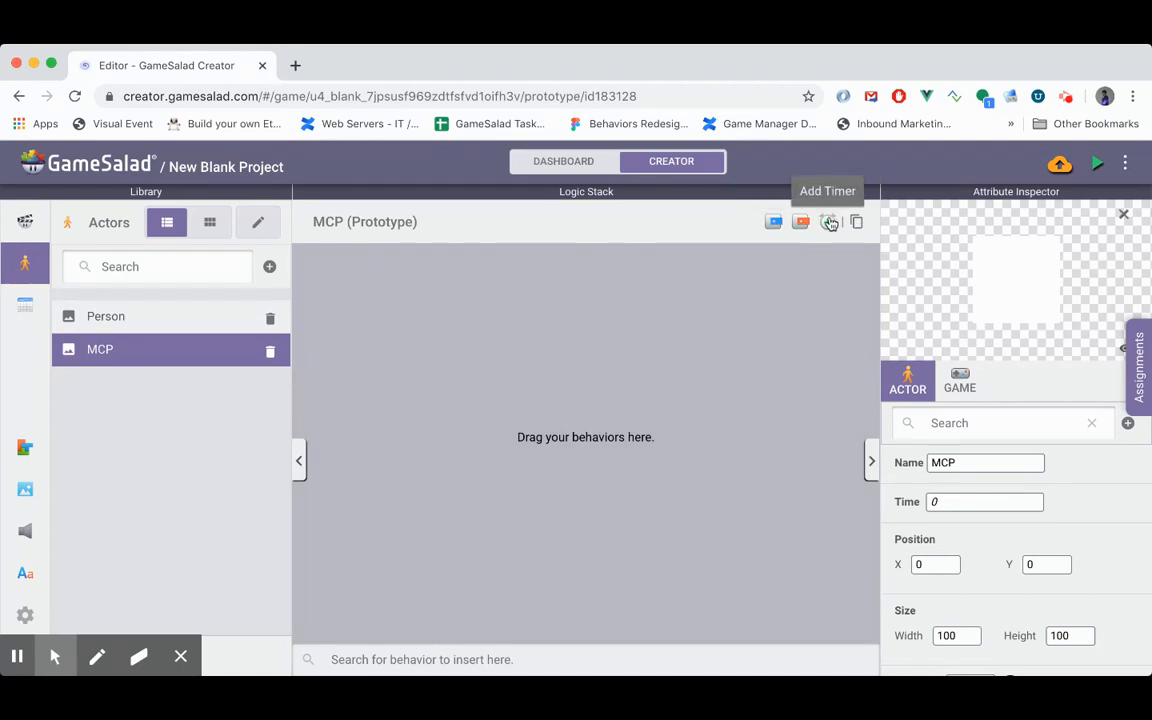
{"action": "scroll", "coordinate": [1054, 552], "scroll_direction": "down", "scroll_amount": 5}
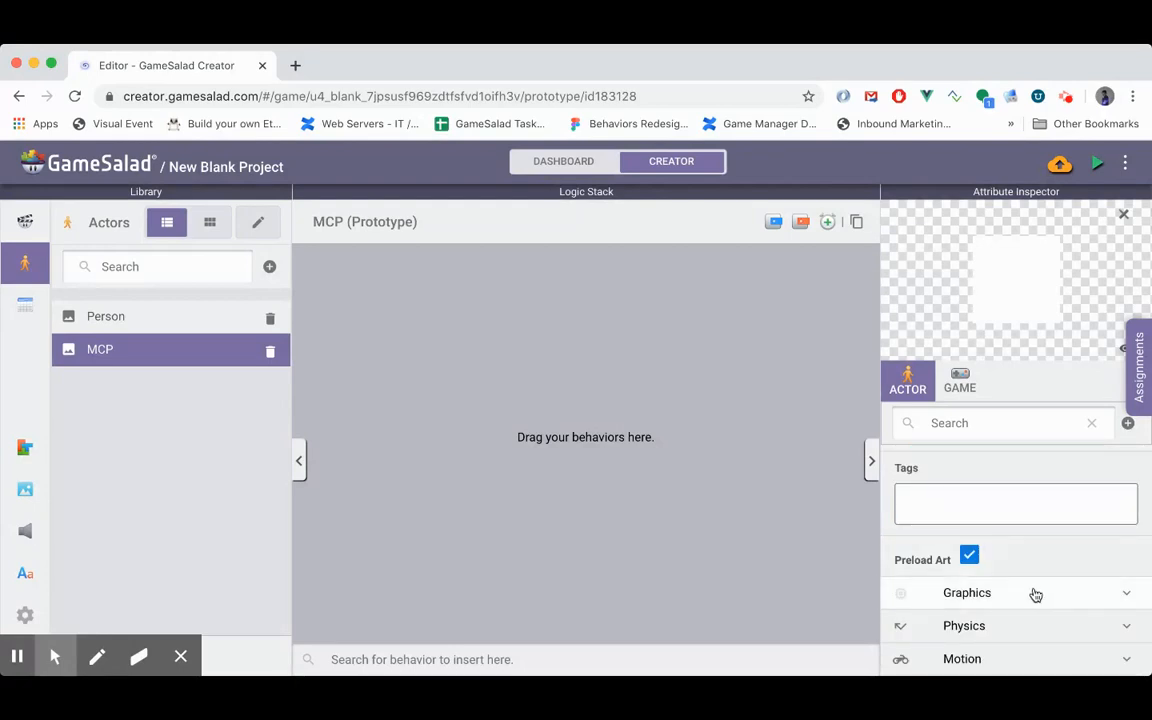
{"action": "scroll", "coordinate": [1034, 591], "scroll_direction": "up", "scroll_amount": 1}
{"action": "scroll", "coordinate": [1034, 595], "scroll_direction": "up", "scroll_amount": 4}
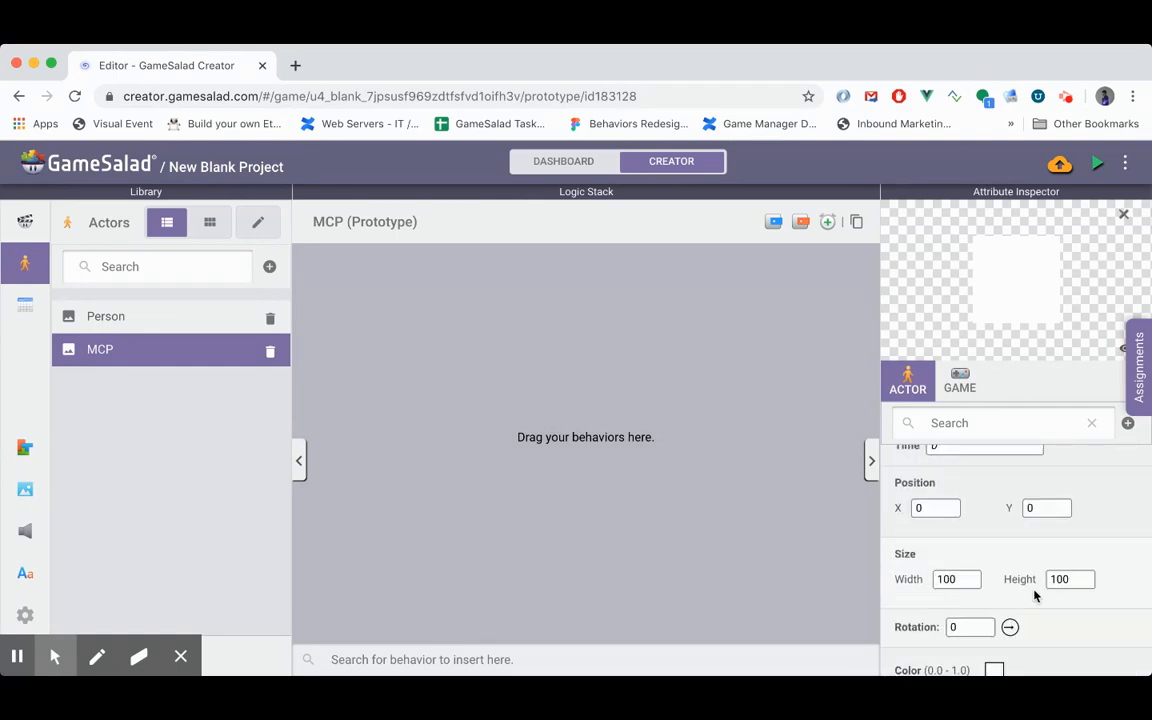
- Add a Spawn Actor behavior to the MCP actor and set it to spawn Person
{"action": "left_click", "coordinate": [597, 661]}
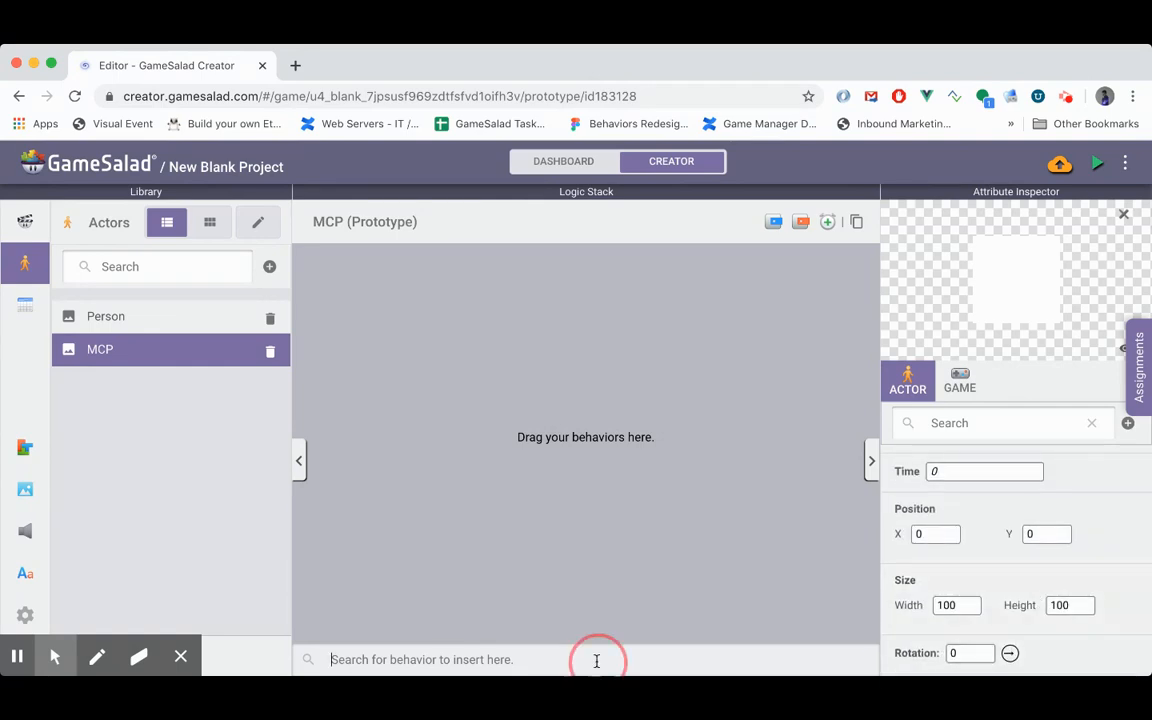
{"action": "type", "text": "Spa"}
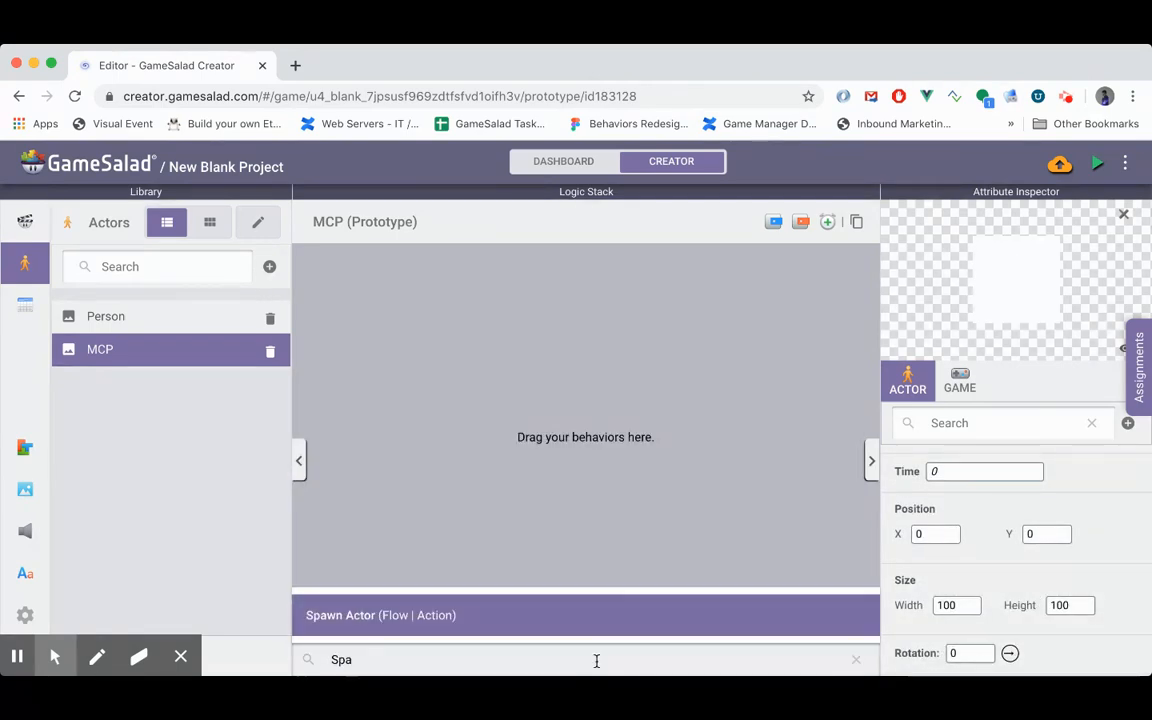
{"action": "key", "text": "Return"}
{"action": "left_click", "coordinate": [458, 300]}
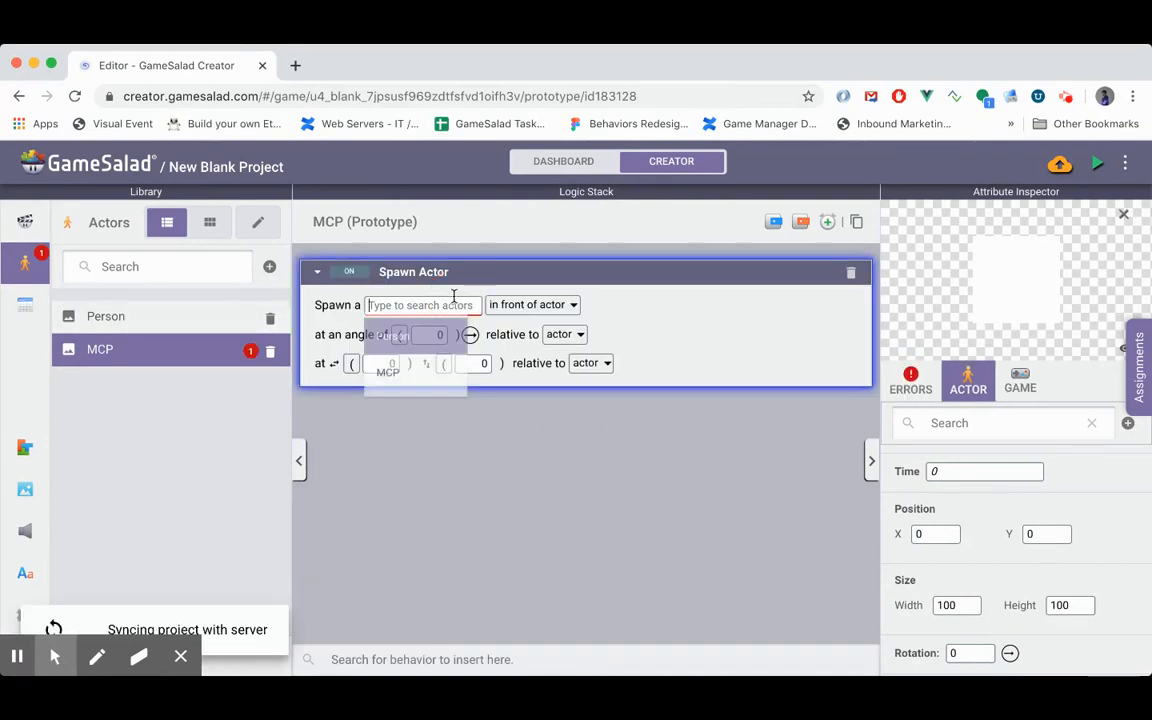
{"action": "key", "text": "Return"}
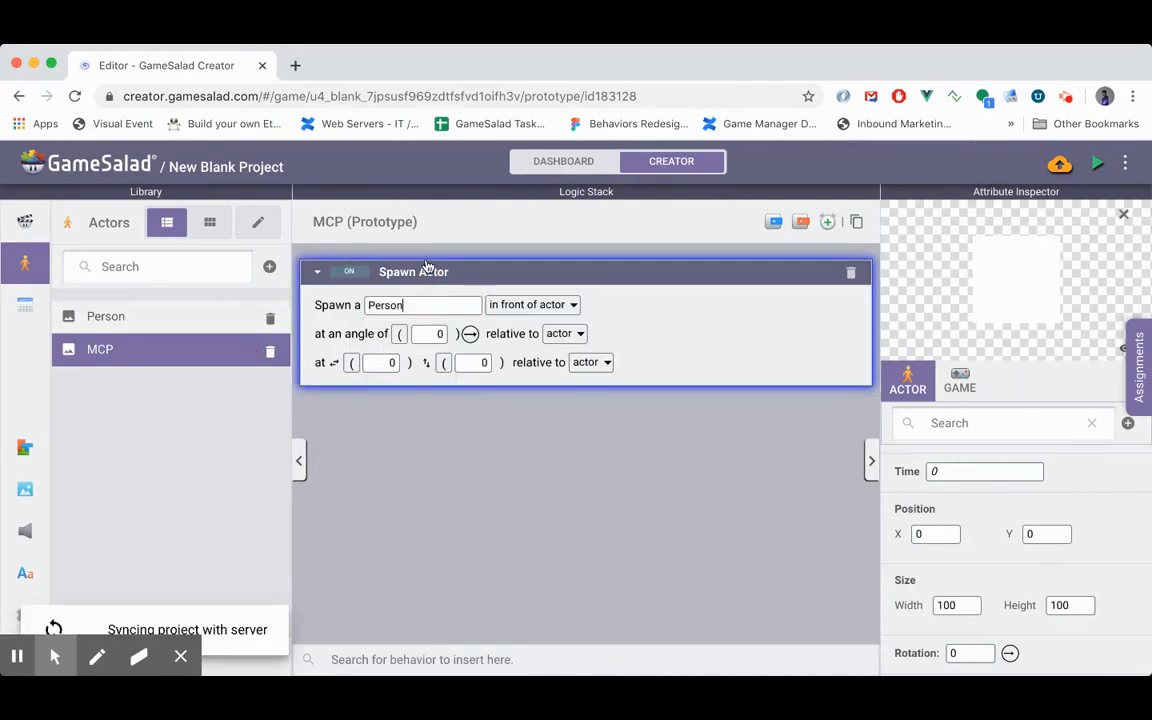
- Set the Spawn Actor's horizontal position to the expression random(0,devices.screen.size.width)
{"action": "left_click", "coordinate": [350, 364]}
{"action": "left_click", "coordinate": [411, 364]}
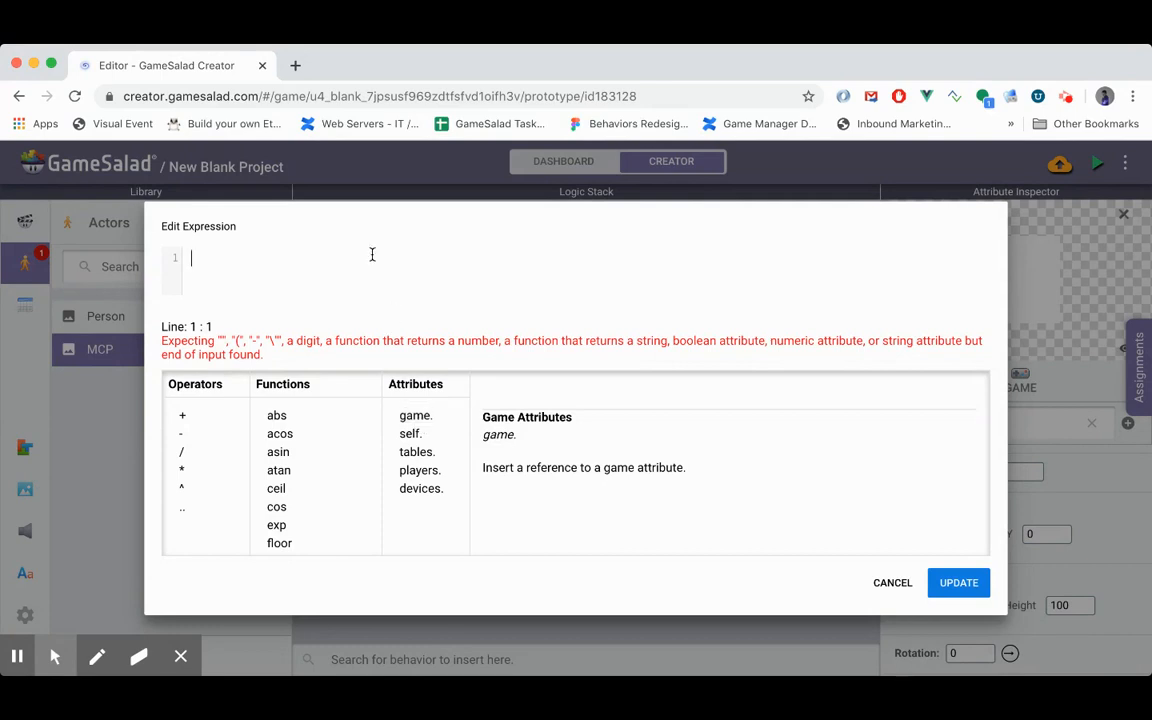
{"action": "type", "text": "random"}
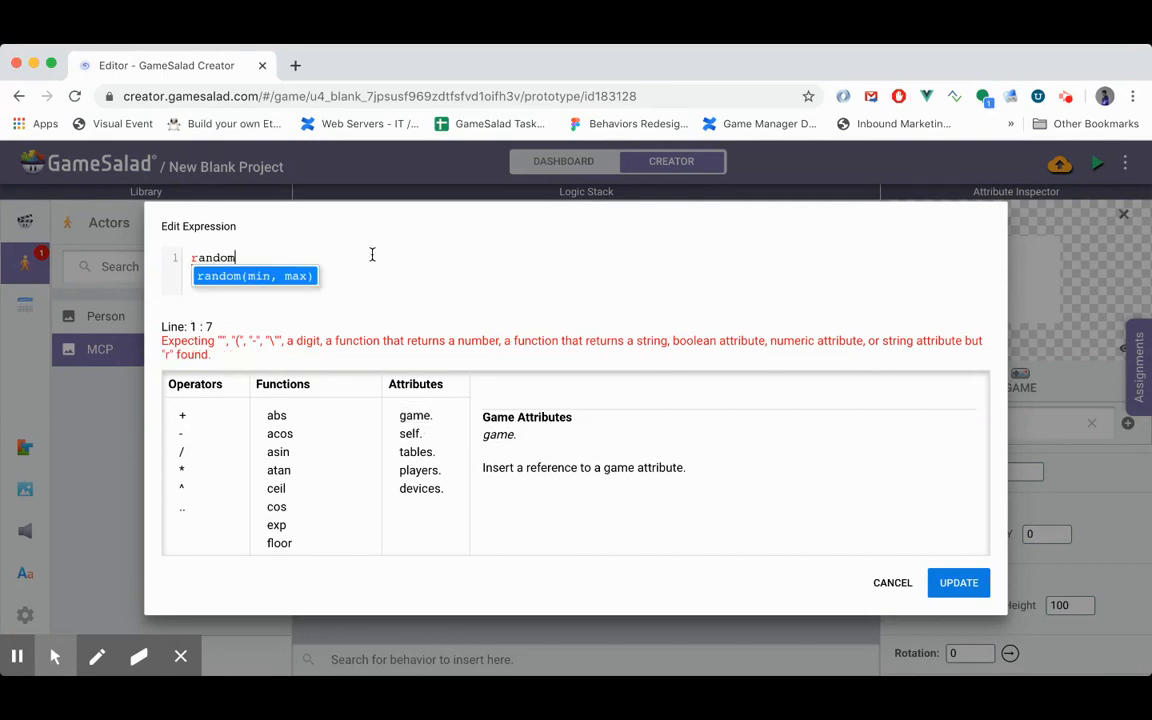
{"action": "type", "text": "(0,"}
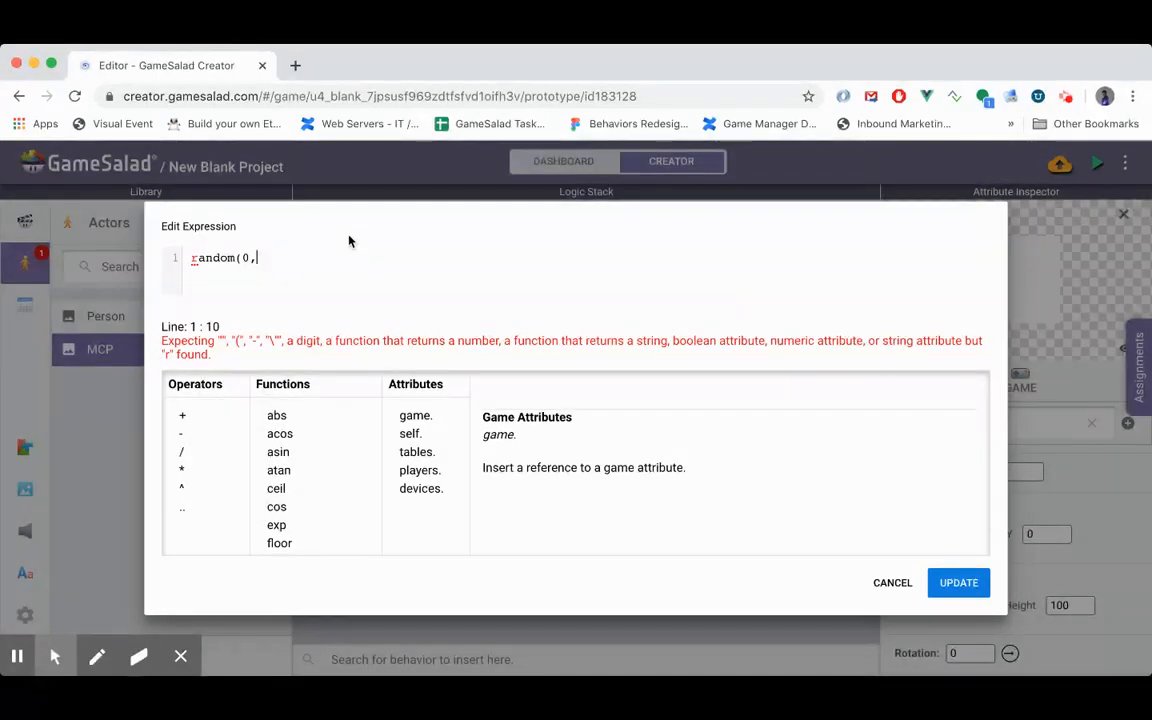
{"action": "type", "text": "devices."}
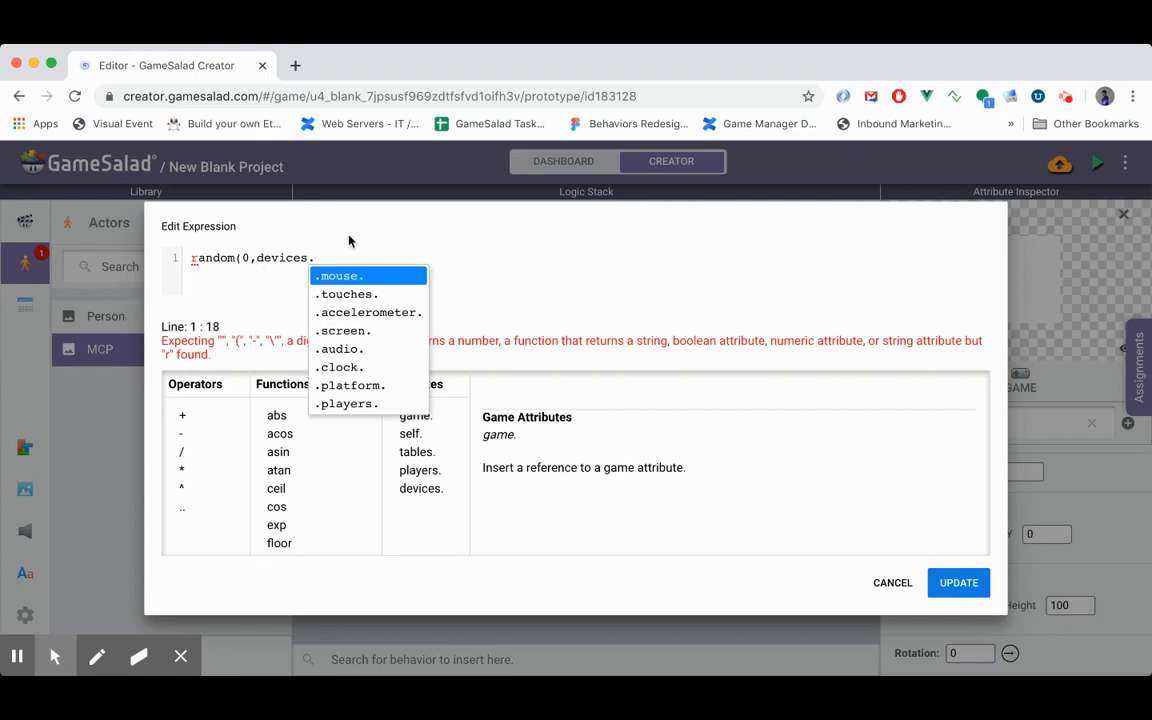
{"action": "key", "text": "Down"}
{"action": "key", "text": "Down"}
{"action": "key", "text": "Down"}
{"action": "key", "text": "Return"}
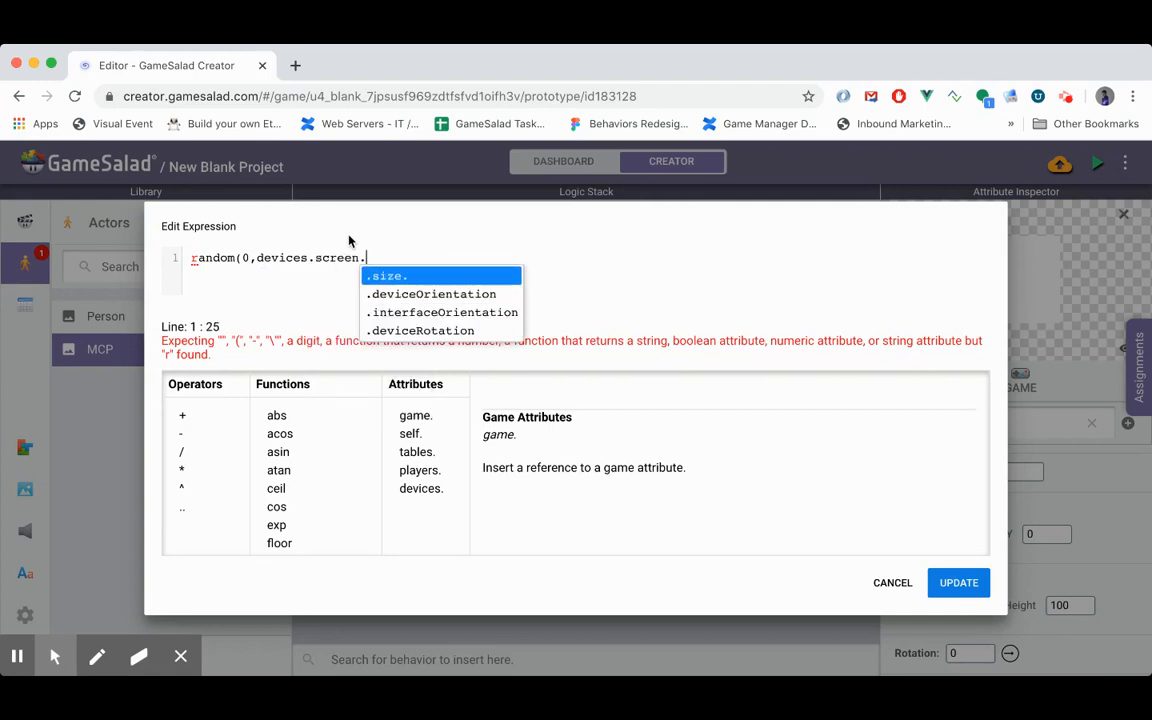
{"action": "key", "text": "Return"}
{"action": "key", "text": "Return"}
{"action": "type", "text": ")"}
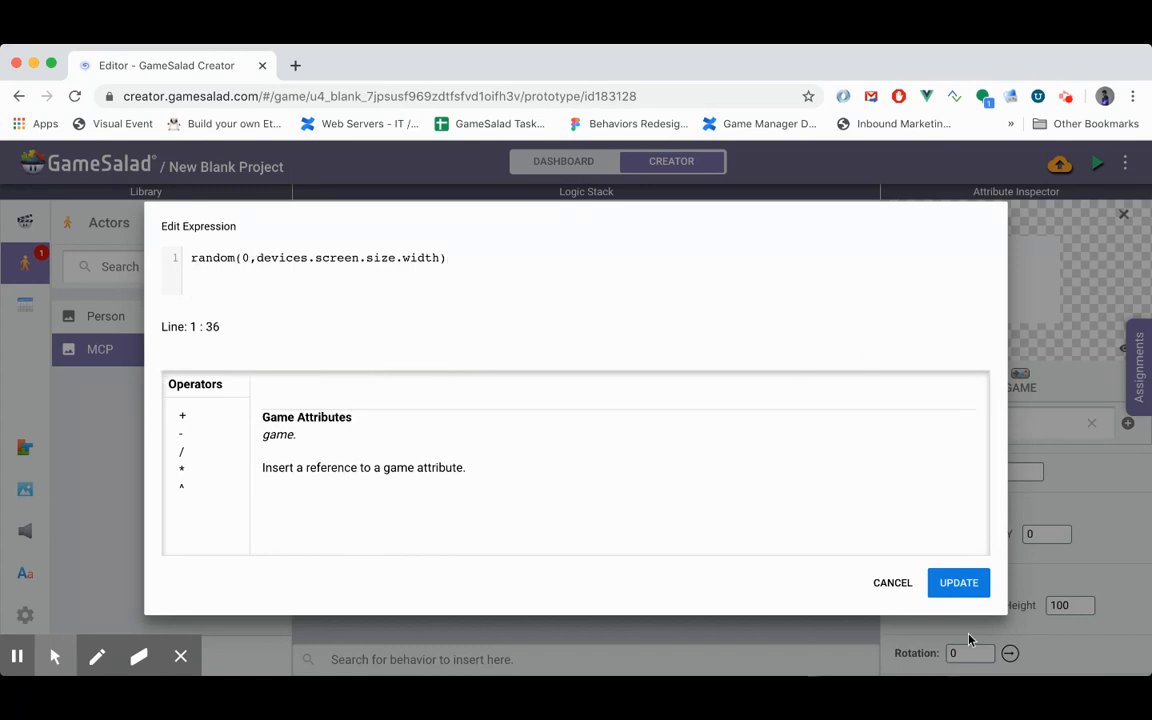
{"action": "left_click", "coordinate": [982, 582]}
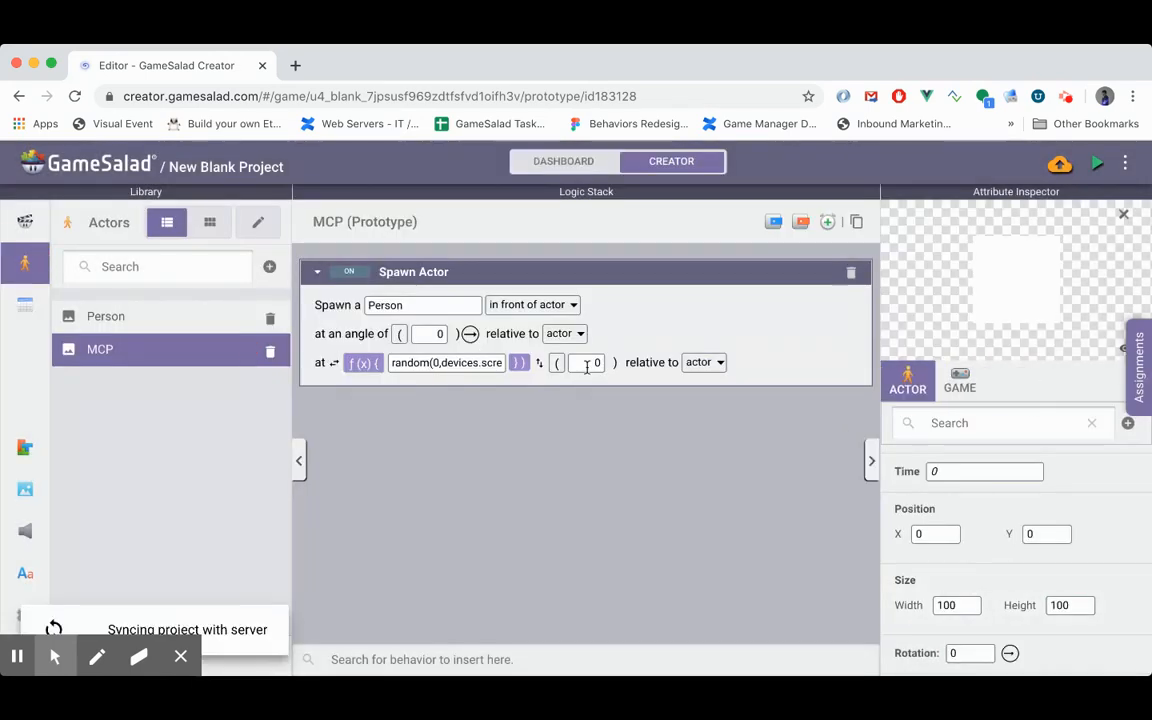
- Set the Spawn Actor's vertical position to the expression random(0,devices.screen.size.height)
{"action": "left_click", "coordinate": [557, 363]}
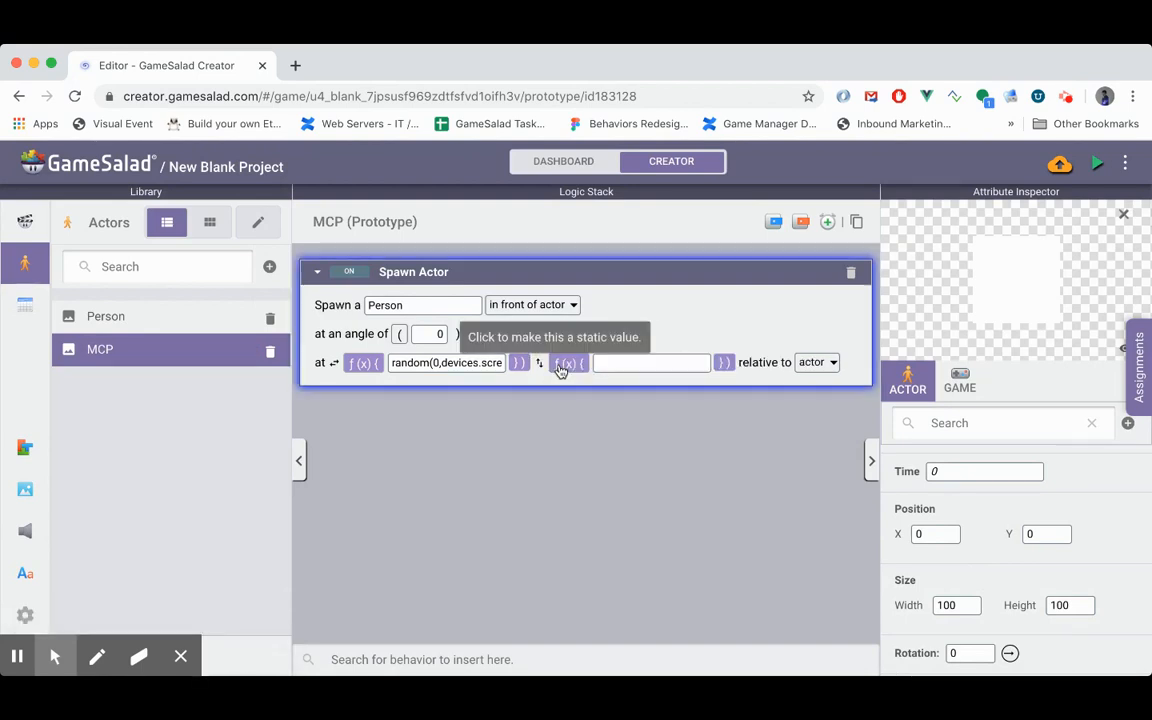
{"action": "left_click", "coordinate": [602, 364]}
{"action": "type", "text": "ran"}
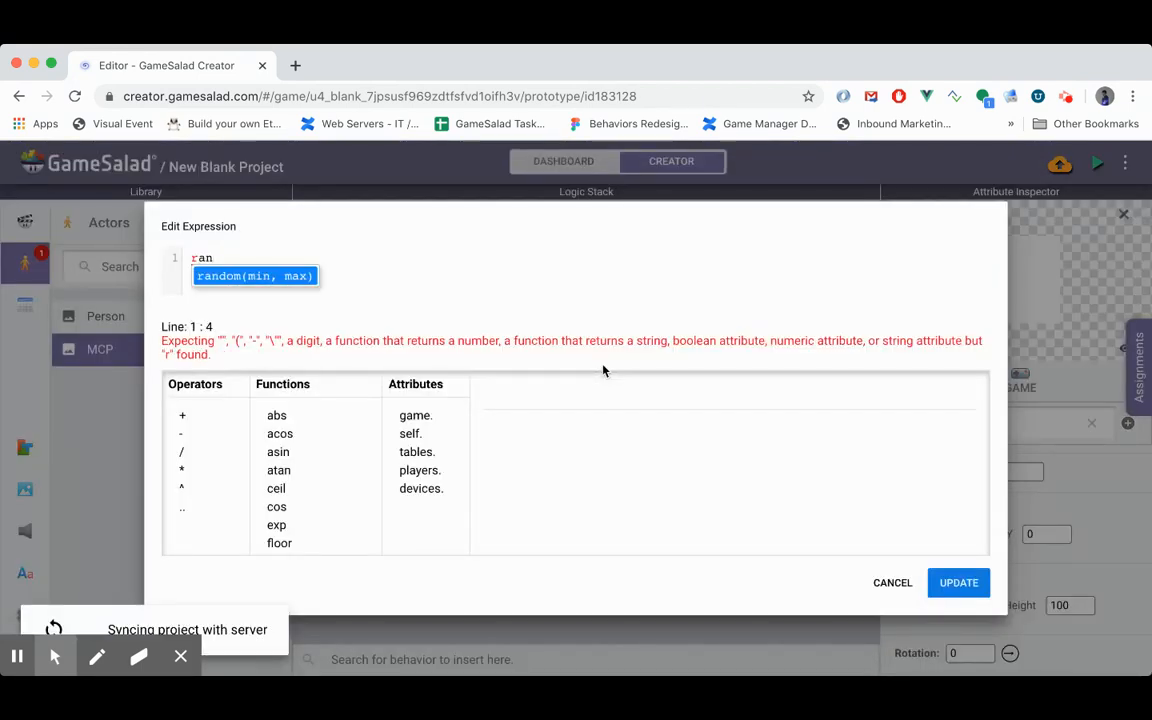
{"action": "type", "text": "dom(0,"}
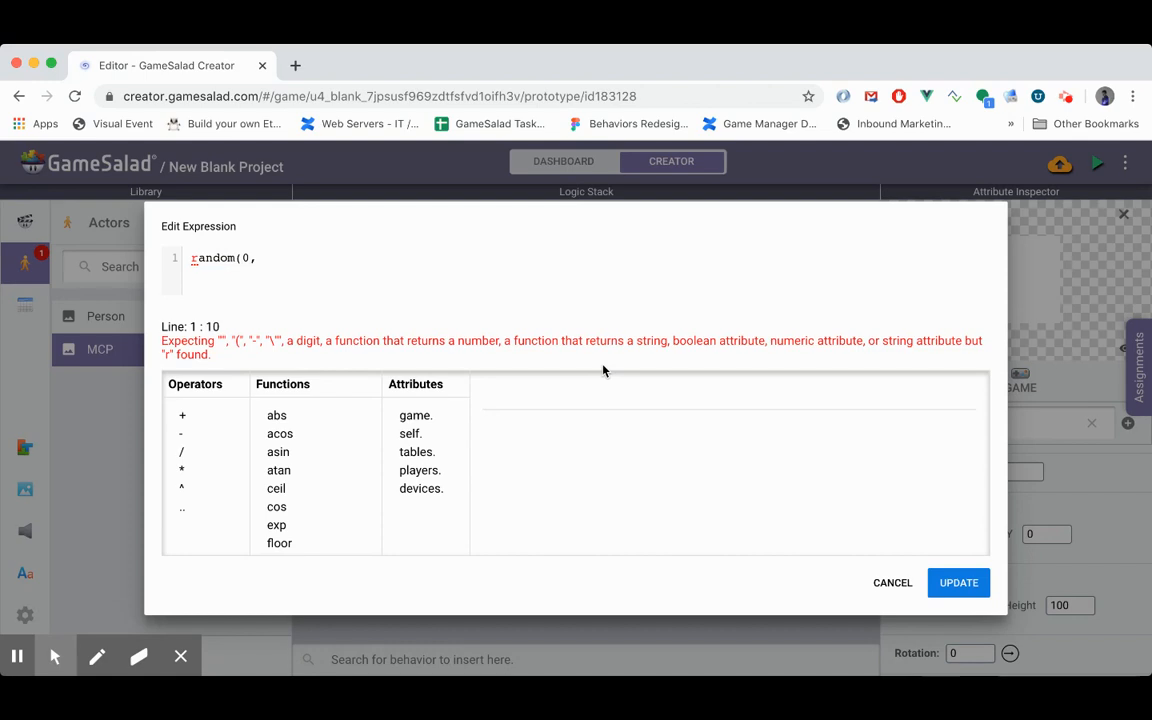
{"action": "type", "text": "devices."}
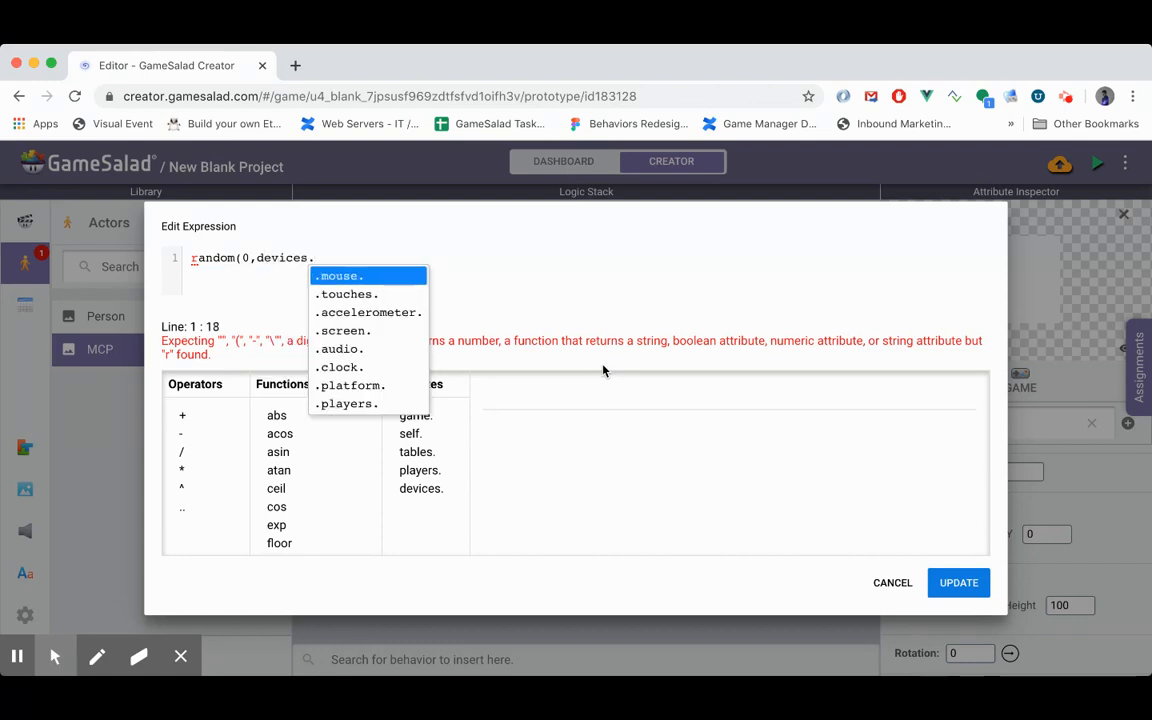
{"action": "key", "text": "Down"}
{"action": "type", "text": "screen.size."}
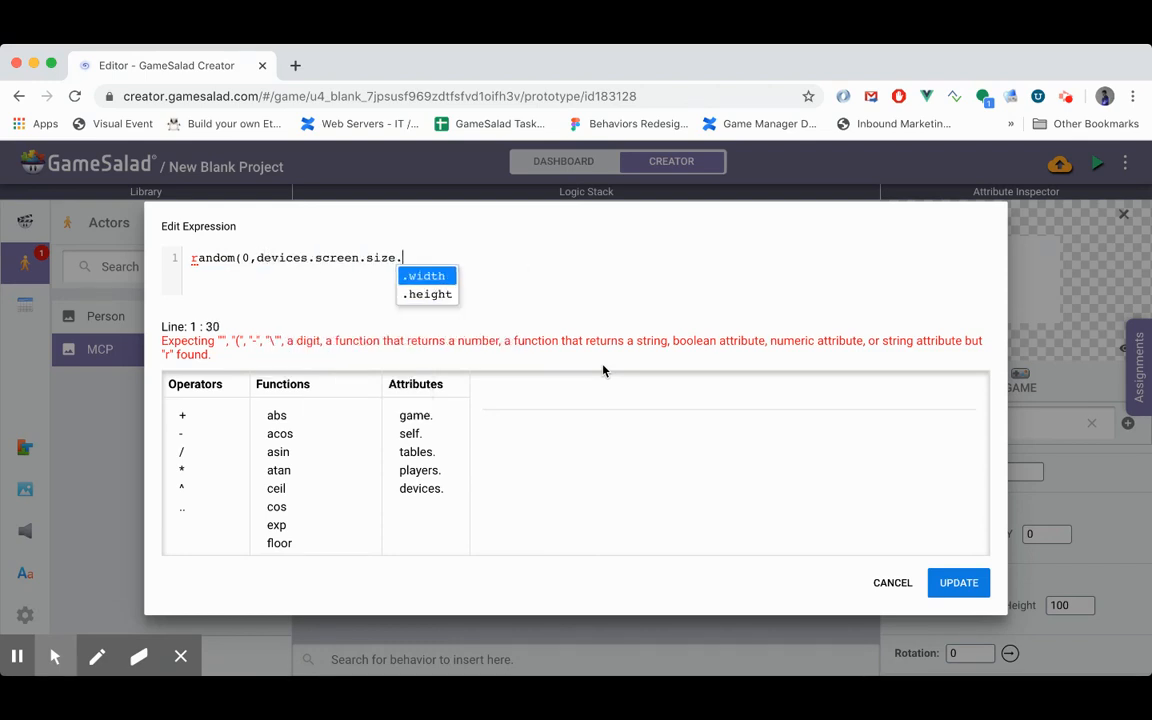
{"action": "type", "text": "height)"}
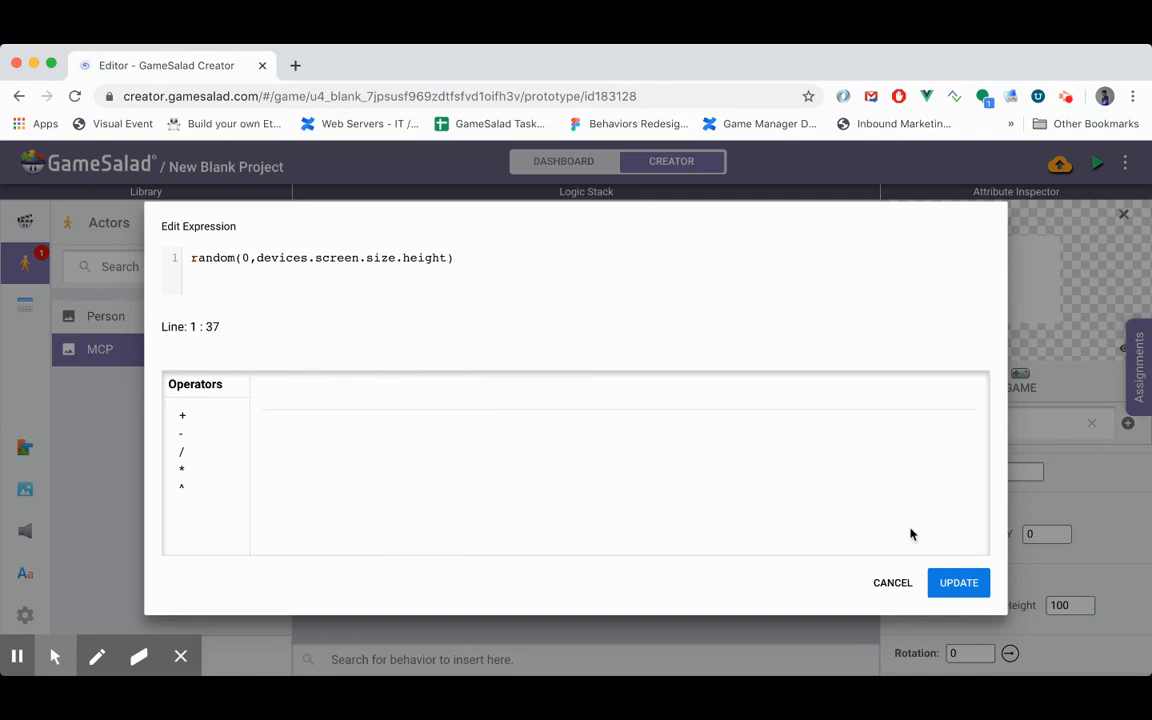
{"action": "left_click", "coordinate": [958, 584]}
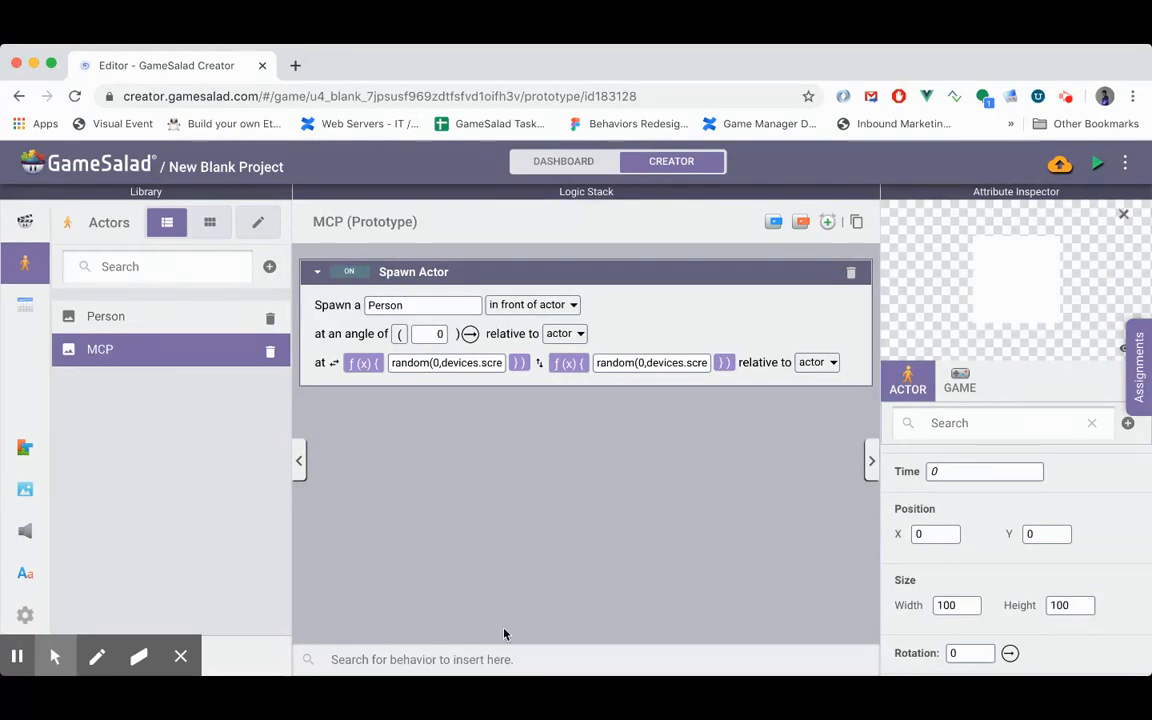
- Add a Loop behavior below Spawn Actor in the MCP logic stack
{"action": "left_click", "coordinate": [495, 656]}
{"action": "type", "text": "Loo"}
{"action": "key", "text": "Down"}
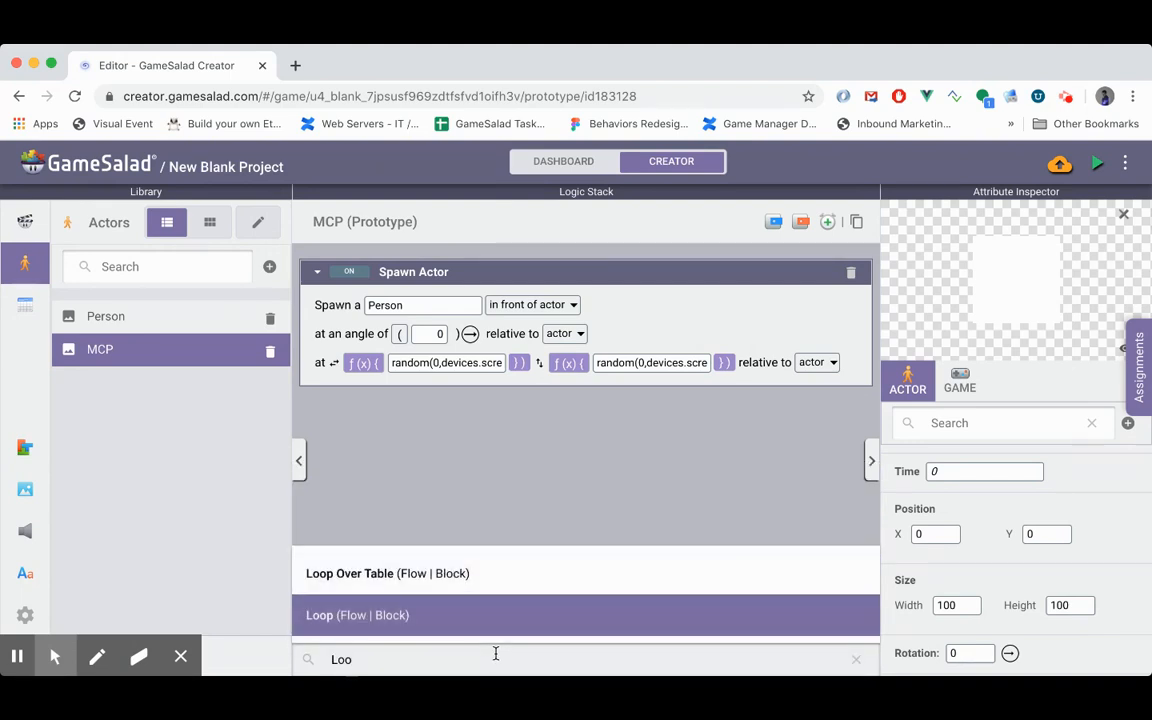
{"action": "key", "text": "Return"}
{"action": "scroll", "coordinate": [412, 404], "scroll_direction": "up", "scroll_amount": 2}
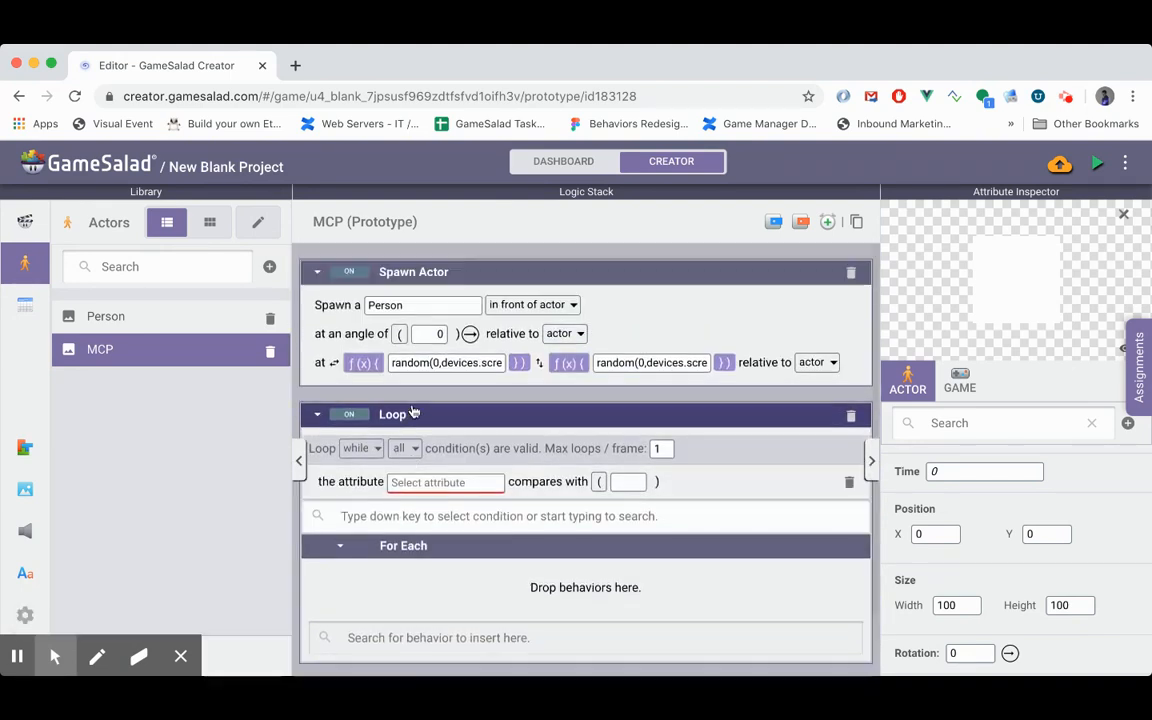
- Move the Spawn Actor behavior into the Loop's For Each section
{"action": "left_click", "coordinate": [466, 270]}
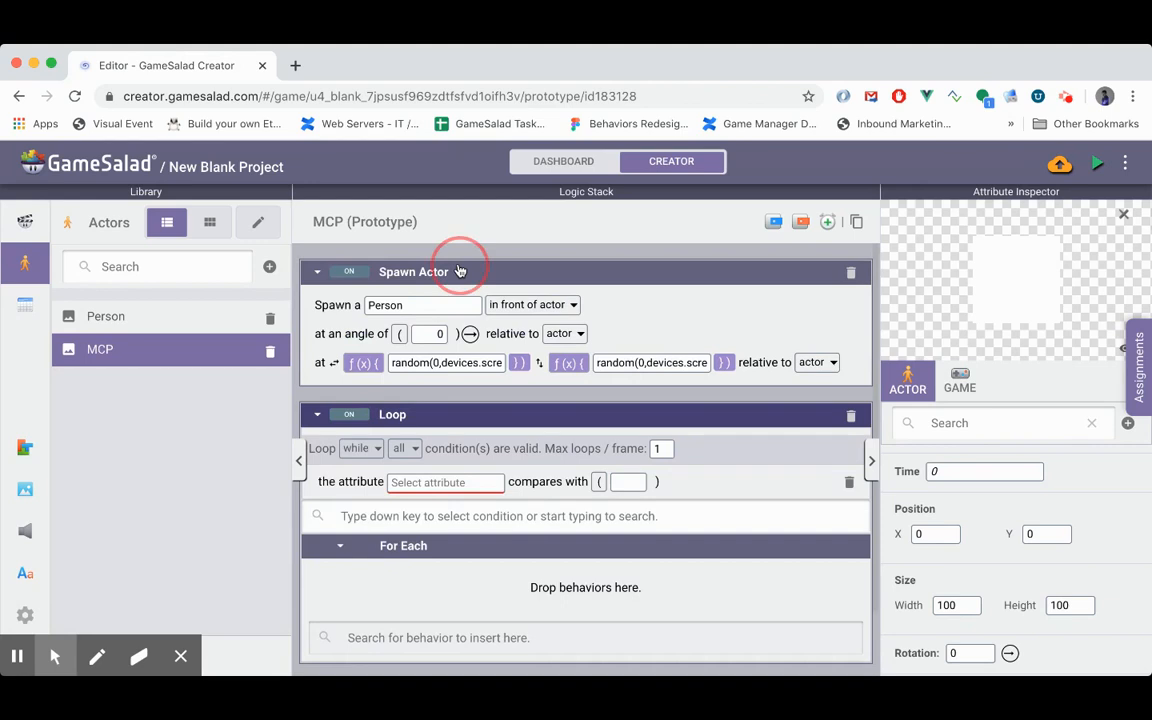
{"action": "left_click", "coordinate": [383, 565]}
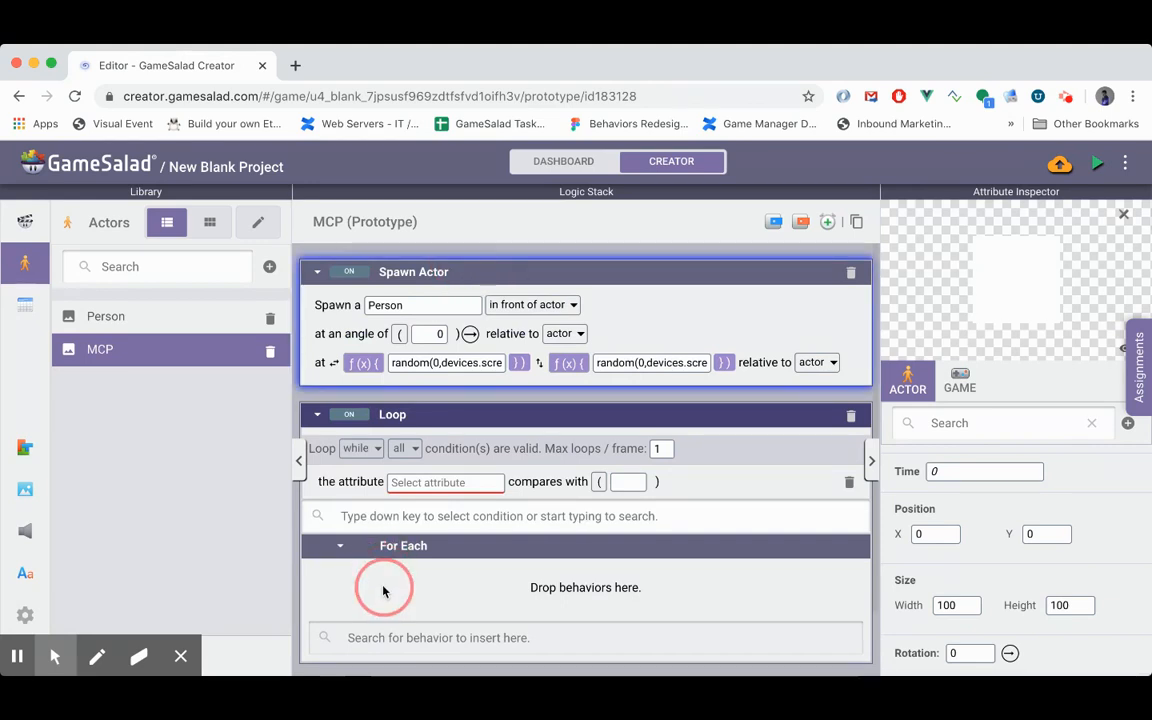
{"action": "left_click", "coordinate": [424, 274]}
{"action": "left_click_drag", "start_coordinate": [424, 276], "coordinate": [522, 596]}
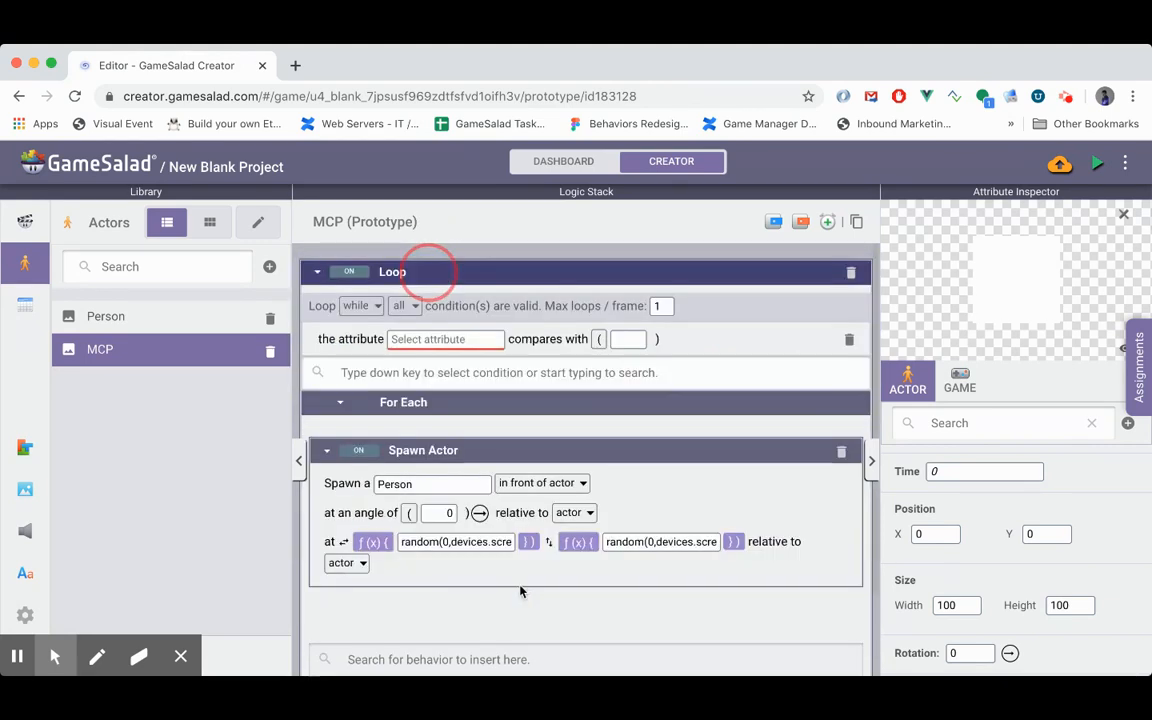
{"action": "left_click", "coordinate": [445, 330]}
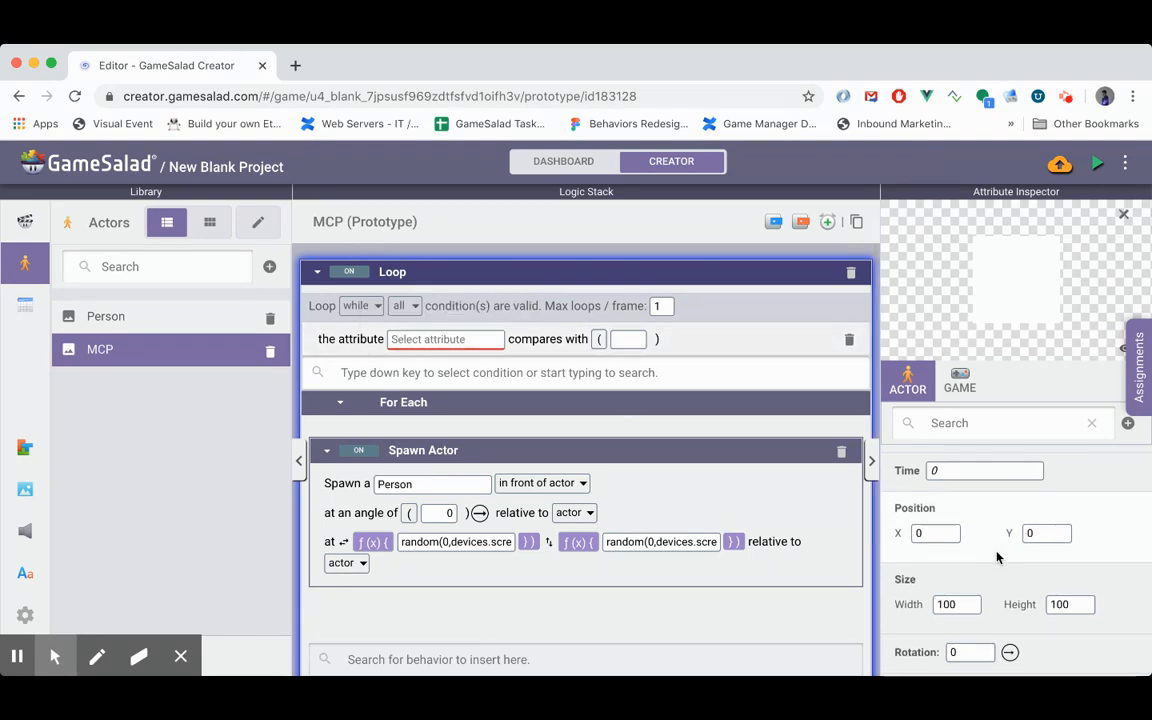
- Create an integer game attribute named Population
{"action": "scroll", "coordinate": [993, 509], "scroll_direction": "down", "scroll_amount": 3}
{"action": "left_click", "coordinate": [959, 381]}
{"action": "scroll", "coordinate": [1024, 527], "scroll_direction": "down", "scroll_amount": 2}
{"action": "scroll", "coordinate": [1024, 527], "scroll_direction": "down", "scroll_amount": 1}
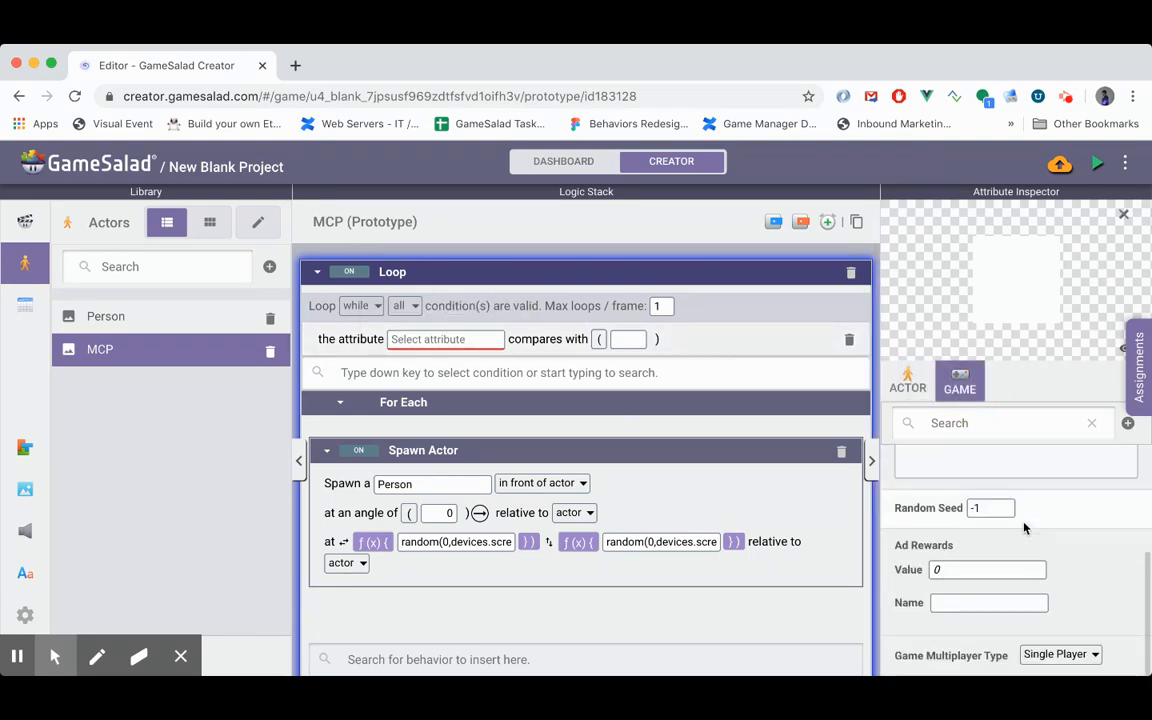
{"action": "left_click", "coordinate": [1127, 430]}
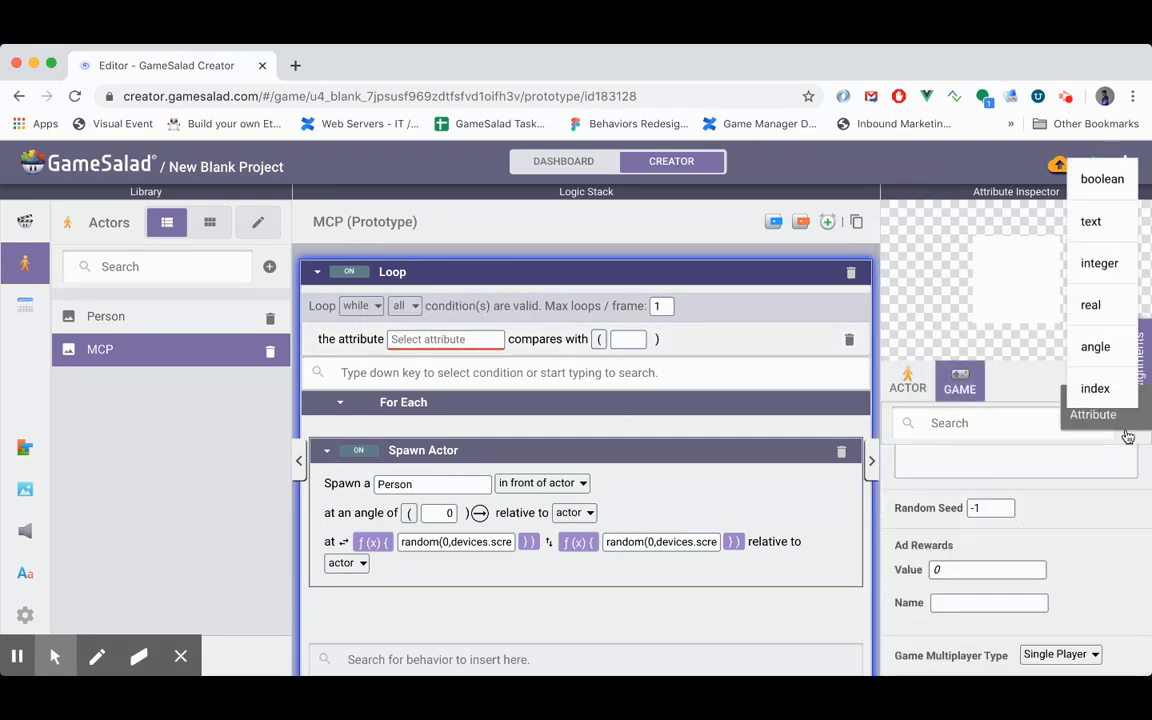
{"action": "left_click", "coordinate": [1097, 262]}
{"action": "type", "text": "P"}
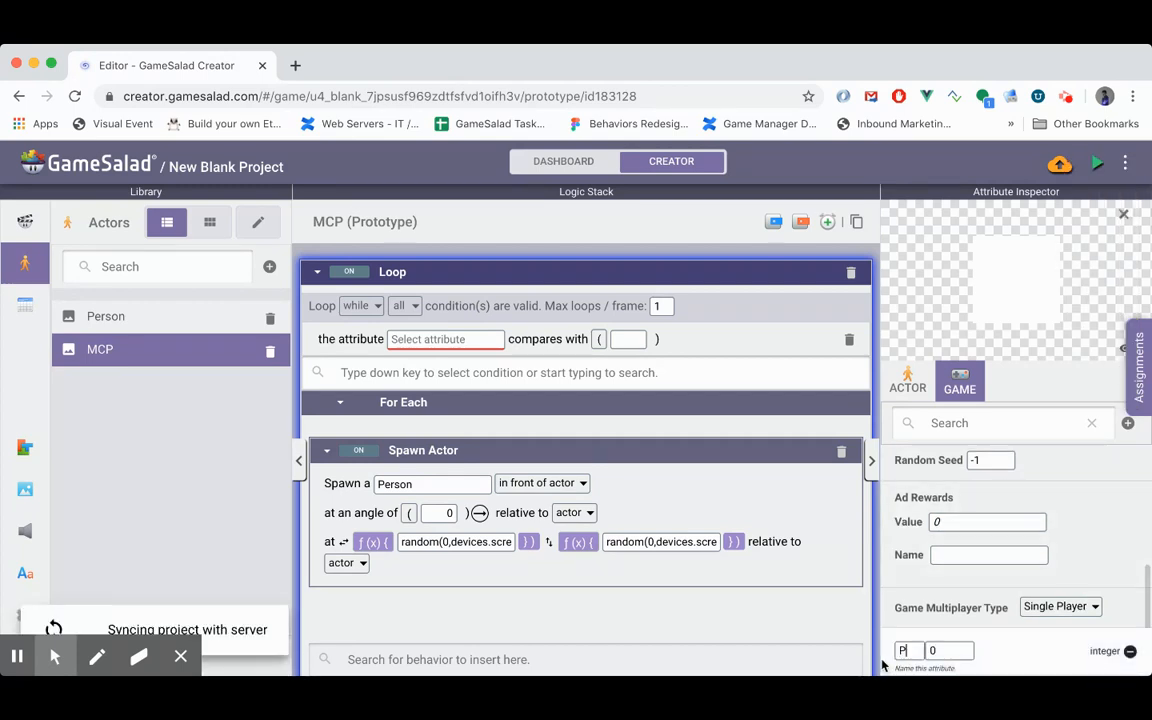
{"action": "type", "text": "opu"}
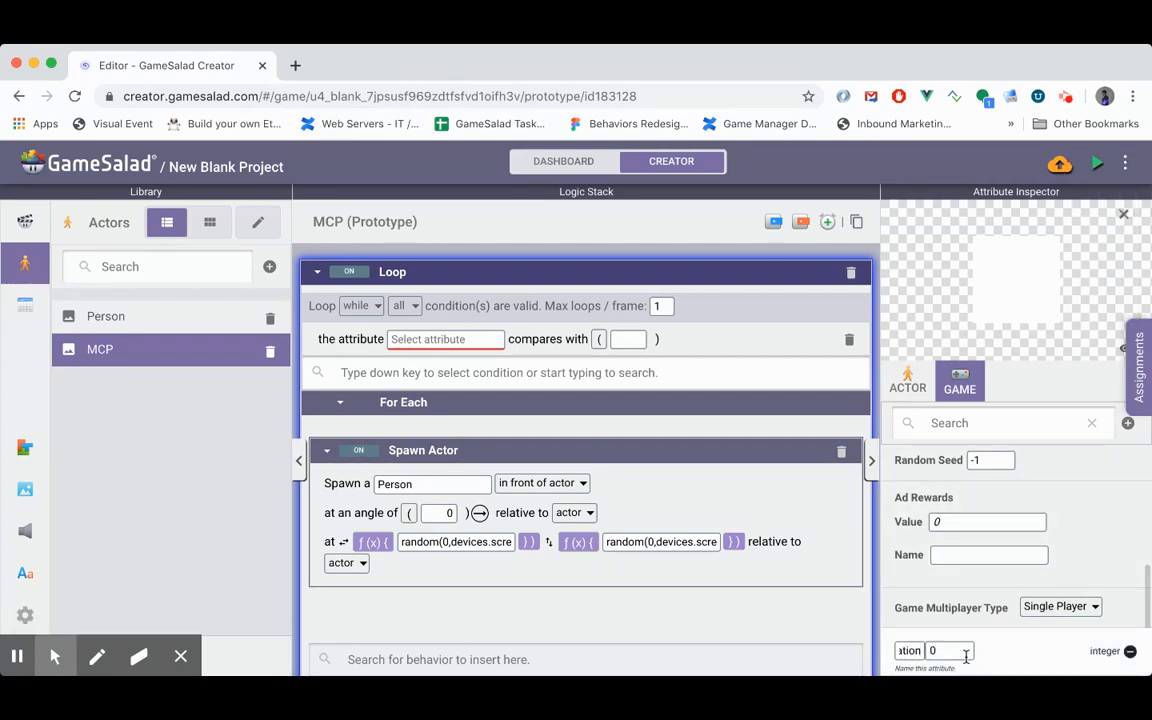
{"action": "left_click", "coordinate": [966, 653]}
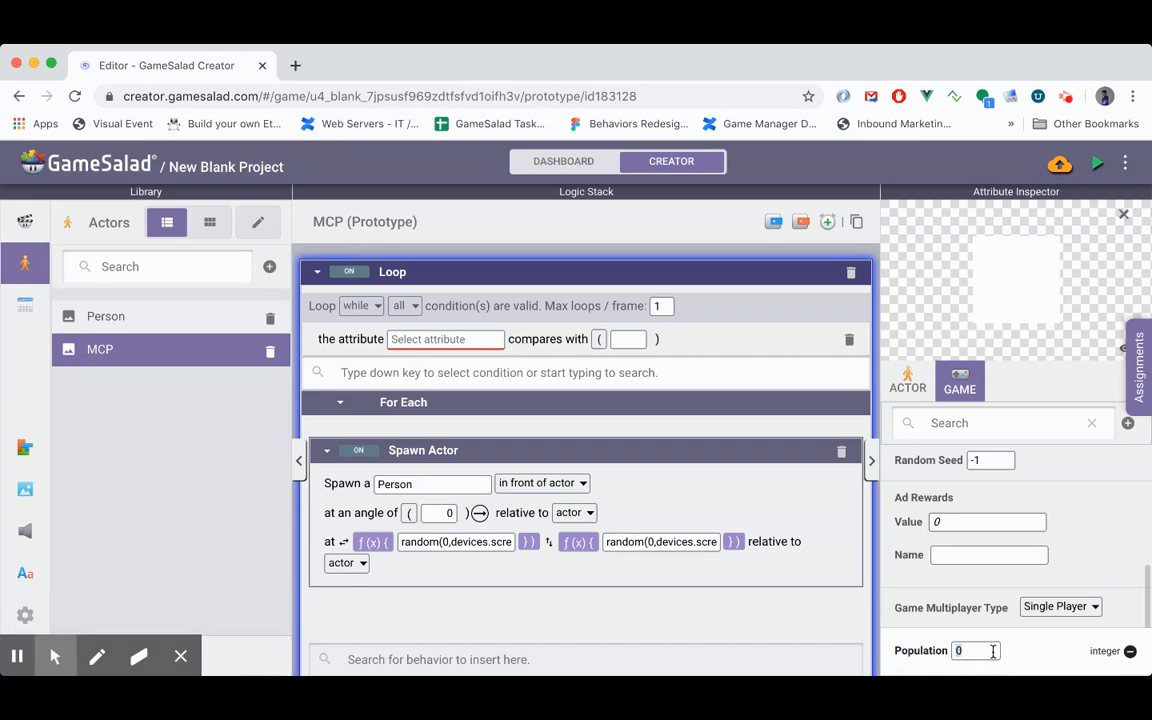
- Set the Loop condition to run while game.Population is less than 100
{"action": "left_click", "coordinate": [440, 339]}
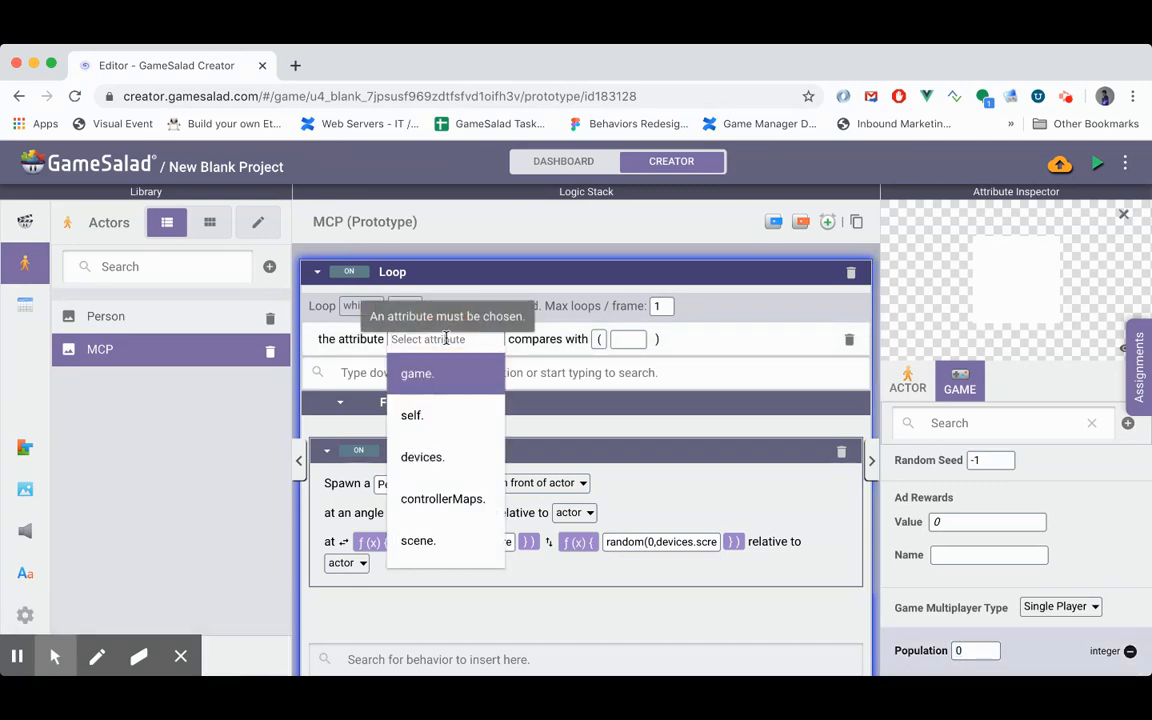
{"action": "key", "text": "Return"}
{"action": "key", "text": "Up"}
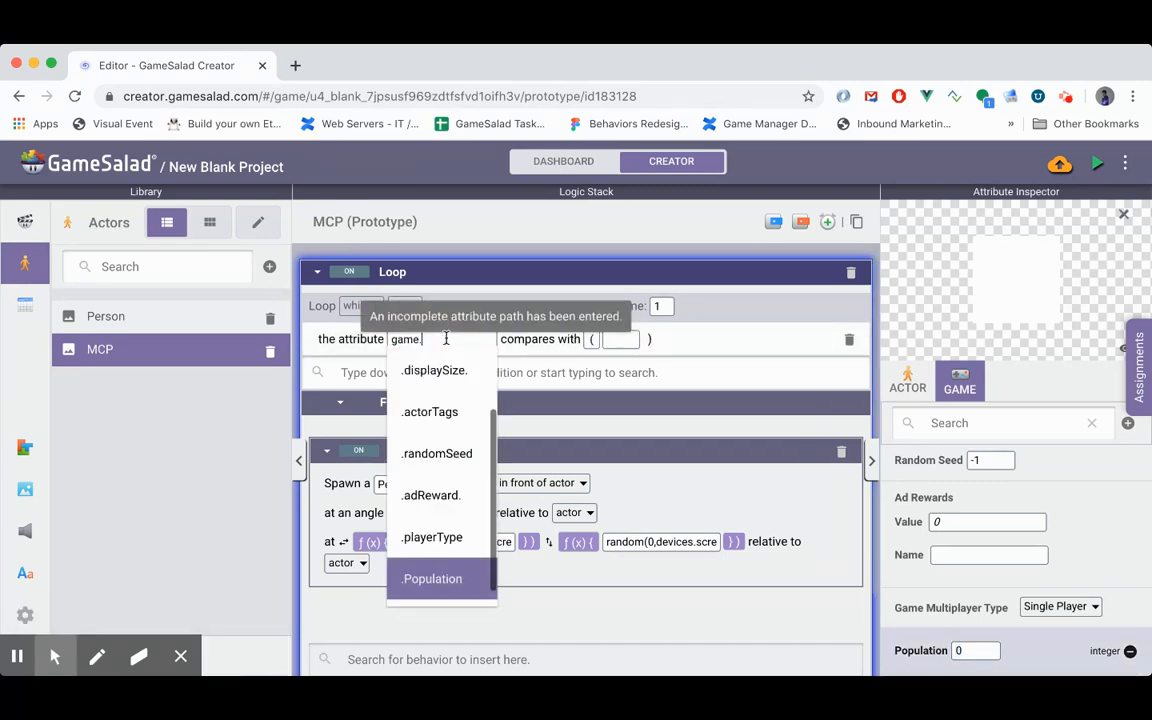
{"action": "key", "text": "Return"}
{"action": "left_click", "coordinate": [516, 339]}
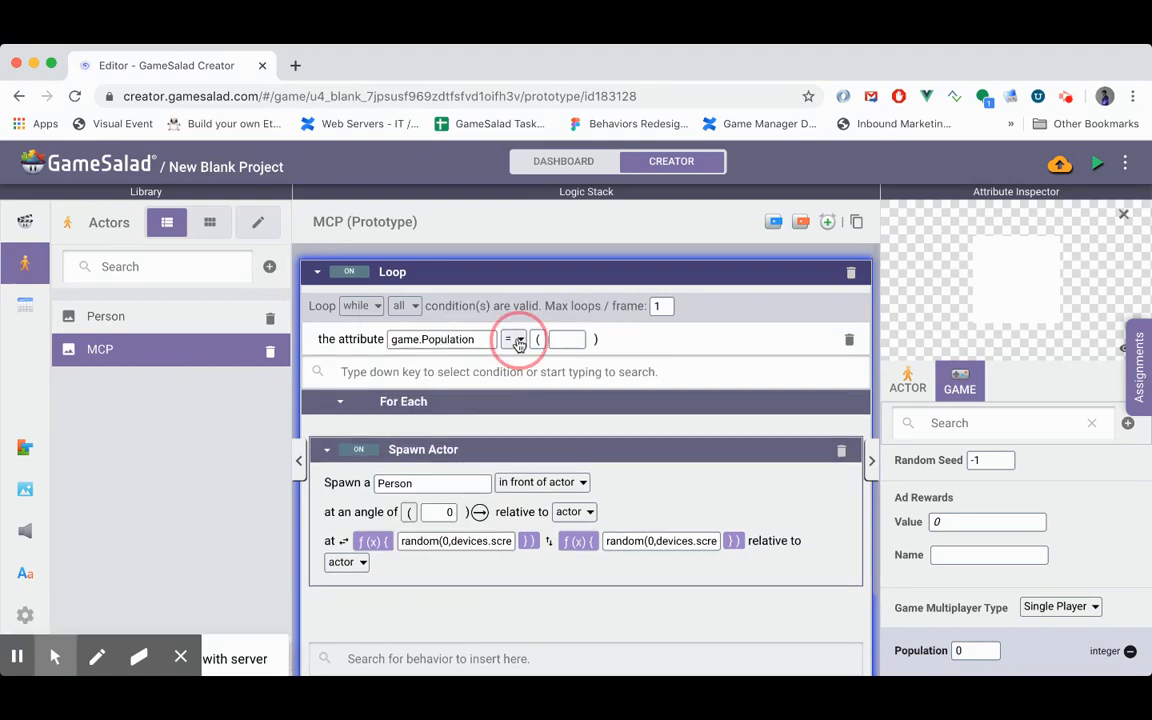
{"action": "left_click", "coordinate": [530, 502]}
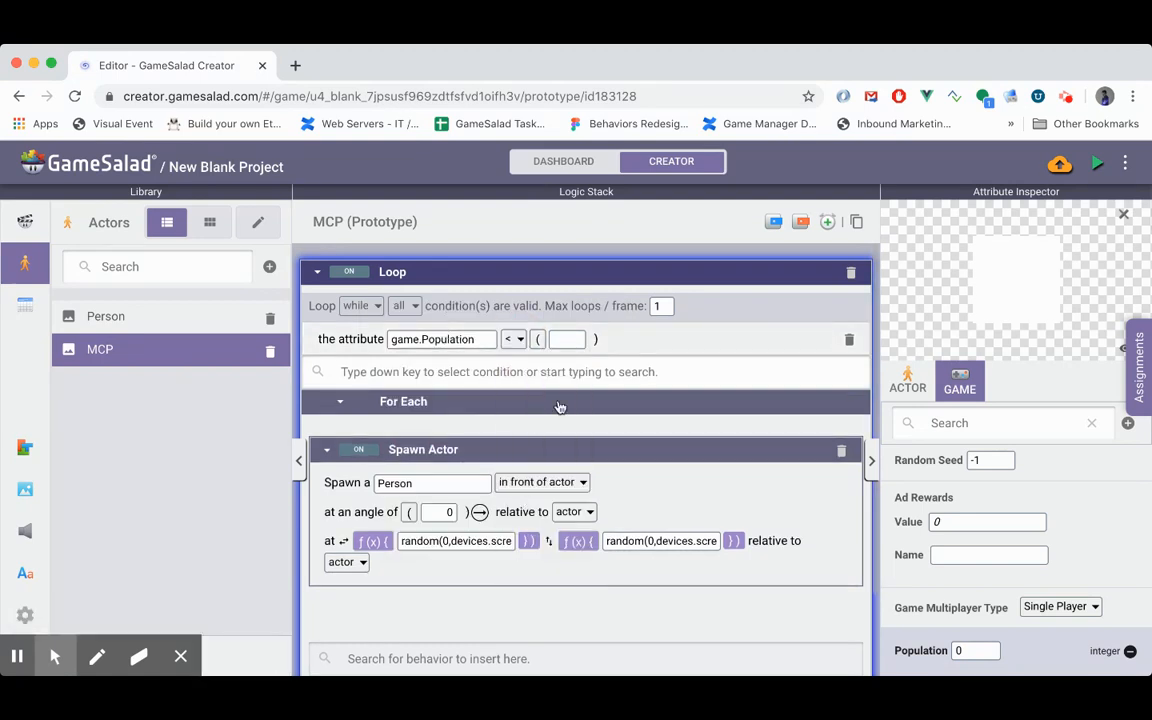
{"action": "left_click", "coordinate": [569, 341]}
{"action": "type", "text": "100"}
{"action": "left_click", "coordinate": [540, 456]}
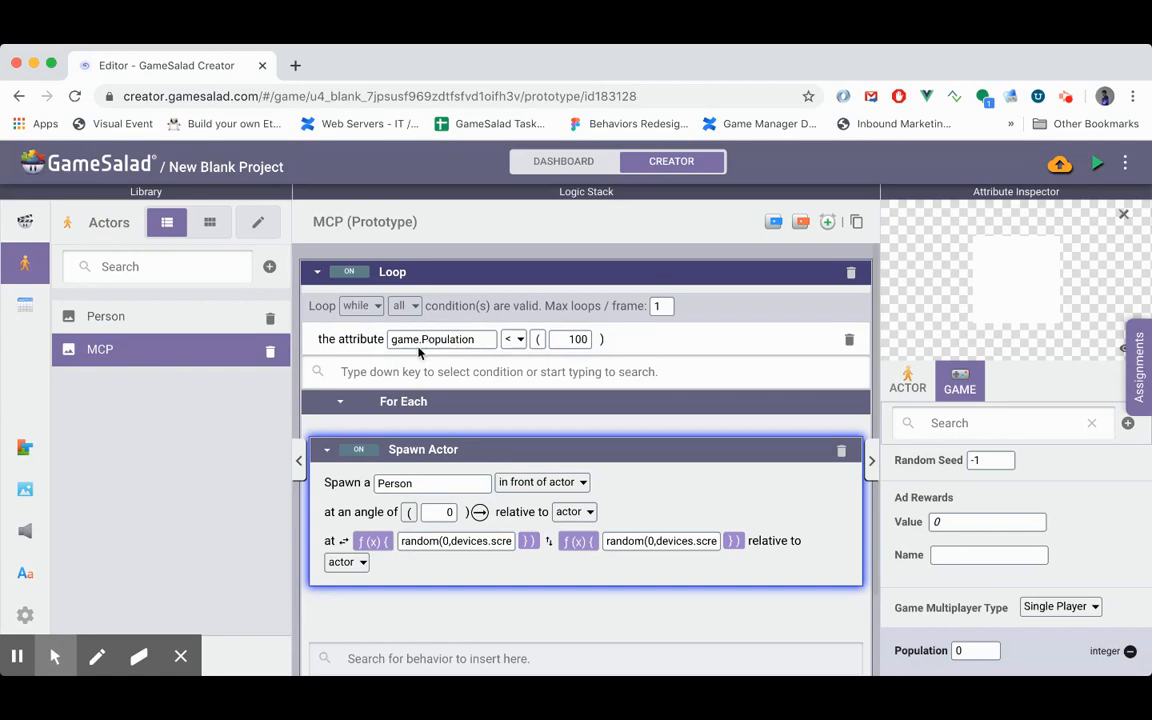
- Add a Change Attribute behavior after Spawn Actor in the MCP's loop and target it at game.Population
{"action": "left_click", "coordinate": [159, 316]}
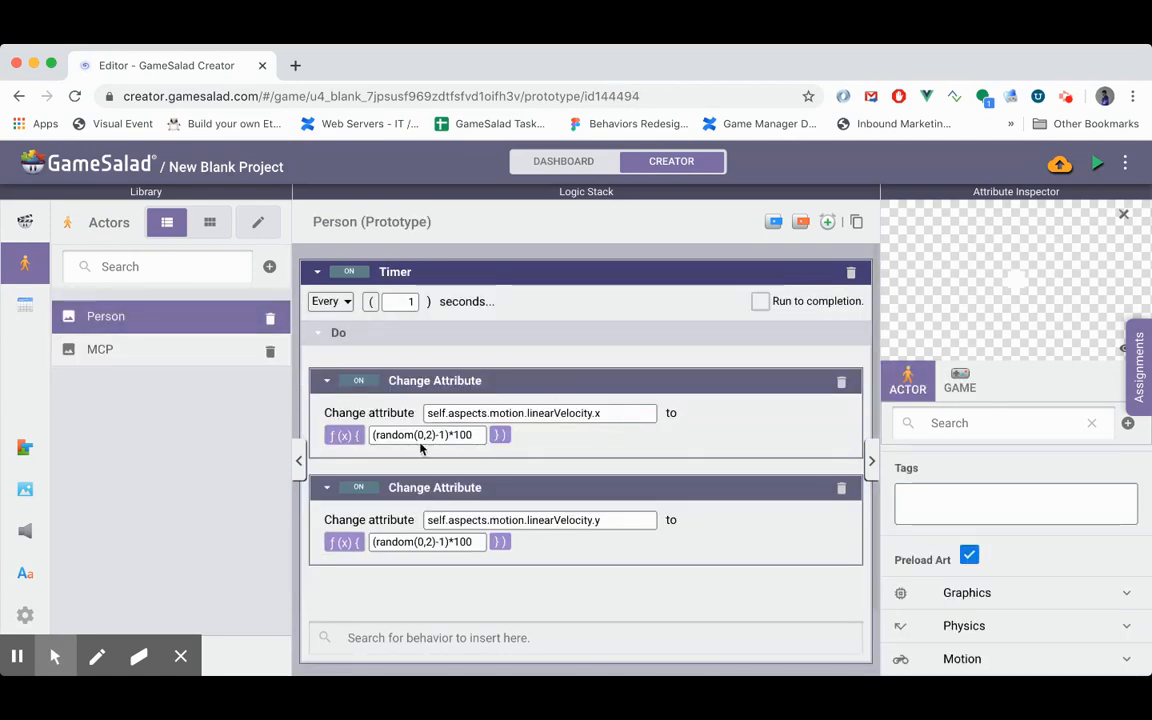
{"action": "left_click", "coordinate": [128, 345]}
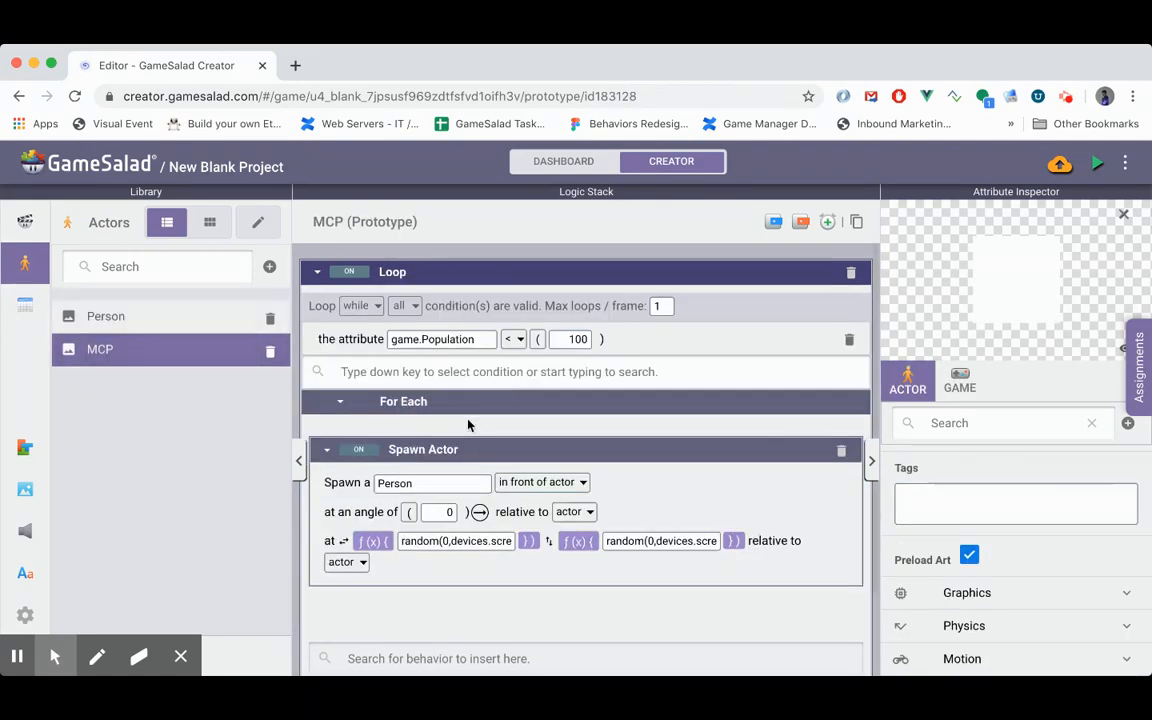
{"action": "left_click", "coordinate": [487, 659]}
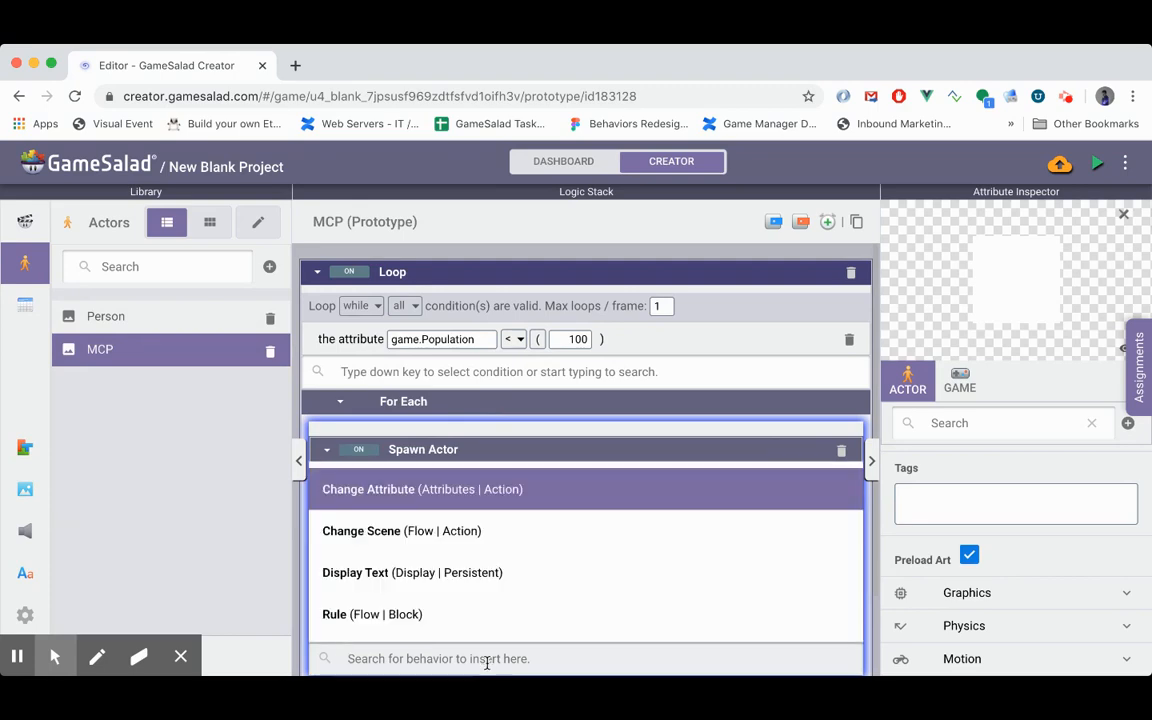
{"action": "key", "text": "Return"}
{"action": "left_click", "coordinate": [448, 645]}
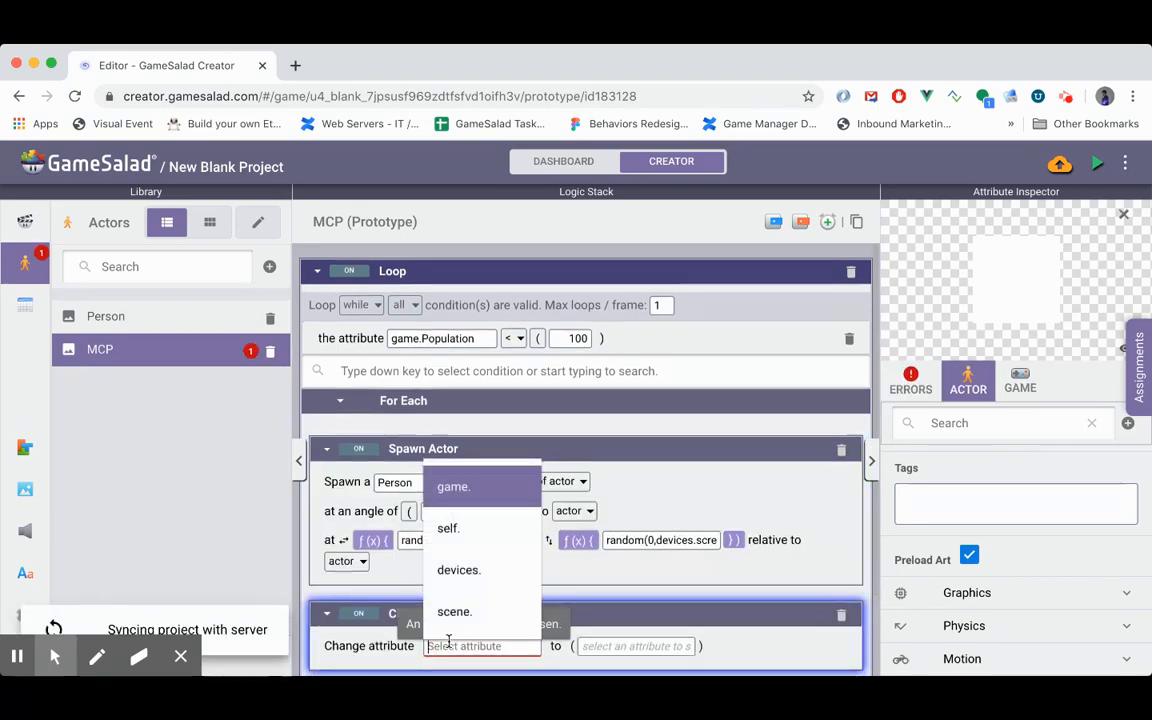
{"action": "scroll", "coordinate": [448, 641], "scroll_direction": "down", "scroll_amount": 3}
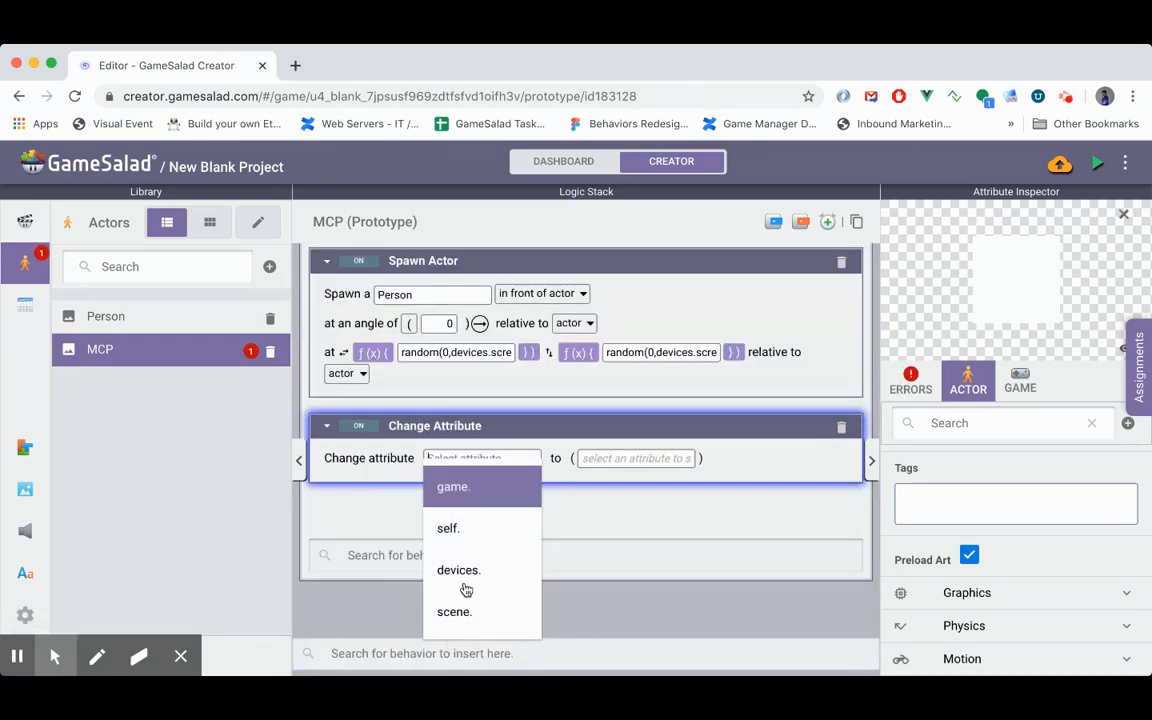
{"action": "left_click", "coordinate": [458, 500]}
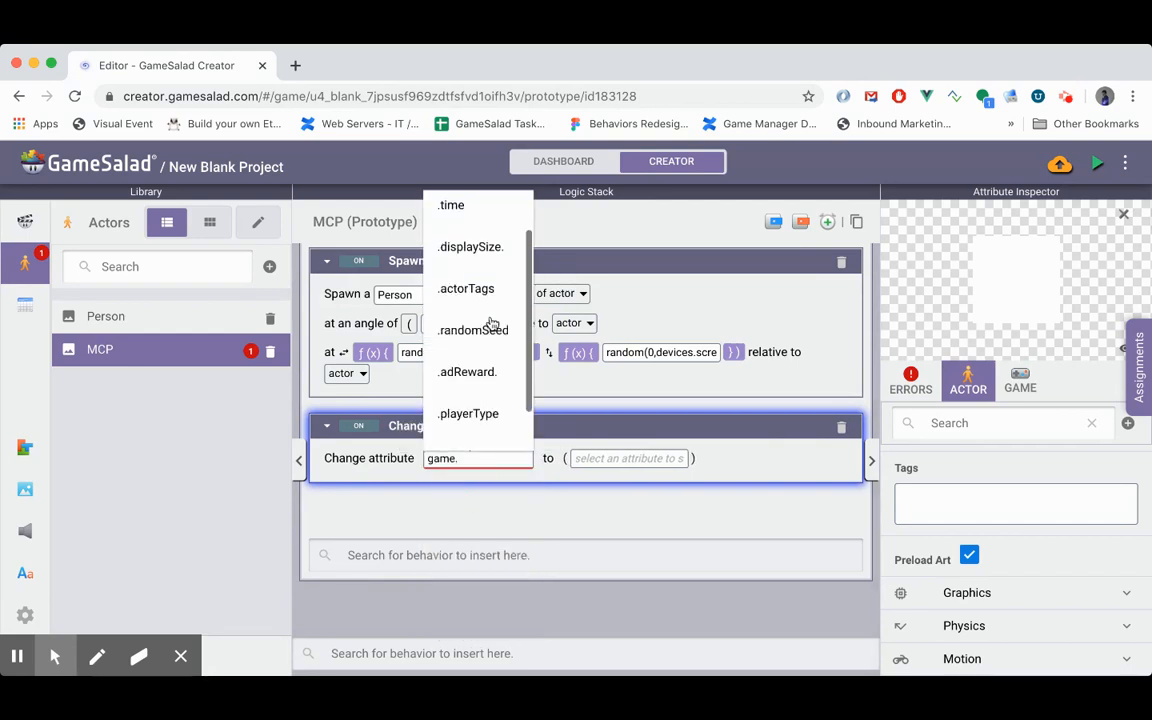
{"action": "scroll", "coordinate": [491, 322], "scroll_direction": "down", "scroll_amount": 1}
{"action": "left_click", "coordinate": [450, 419]}
- Set the new Change Attribute value to the expression game.Population + 1
{"action": "left_click", "coordinate": [577, 462]}
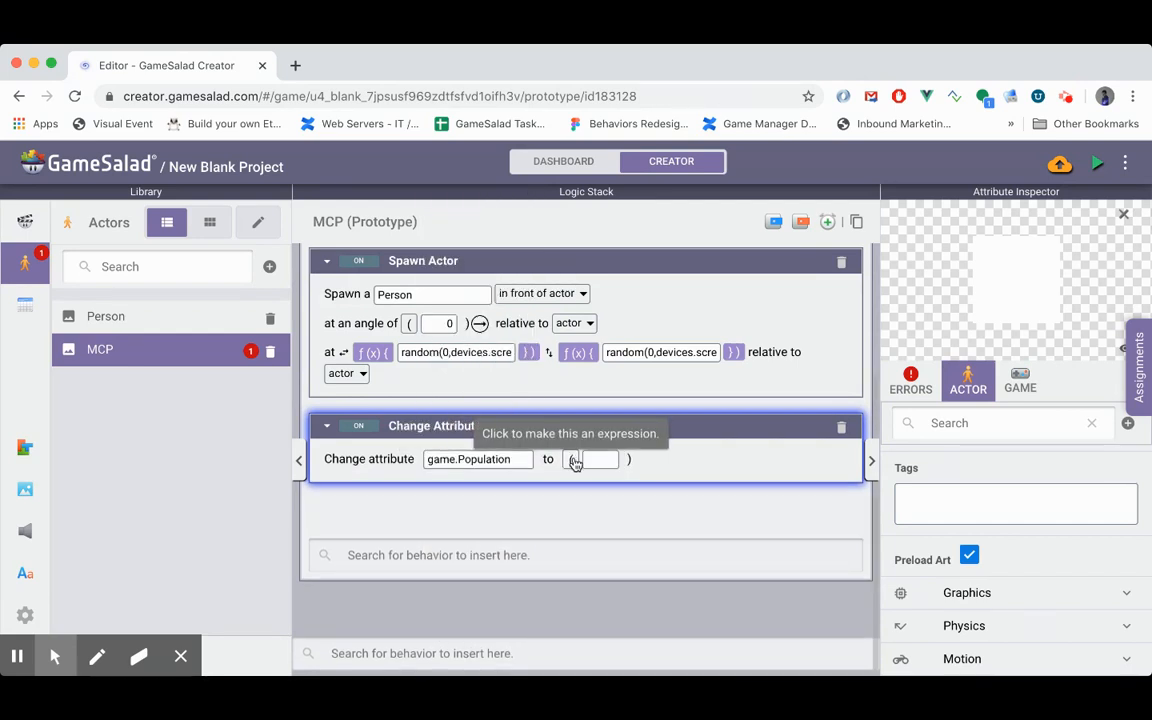
{"action": "left_click", "coordinate": [575, 462]}
{"action": "left_click", "coordinate": [618, 460]}
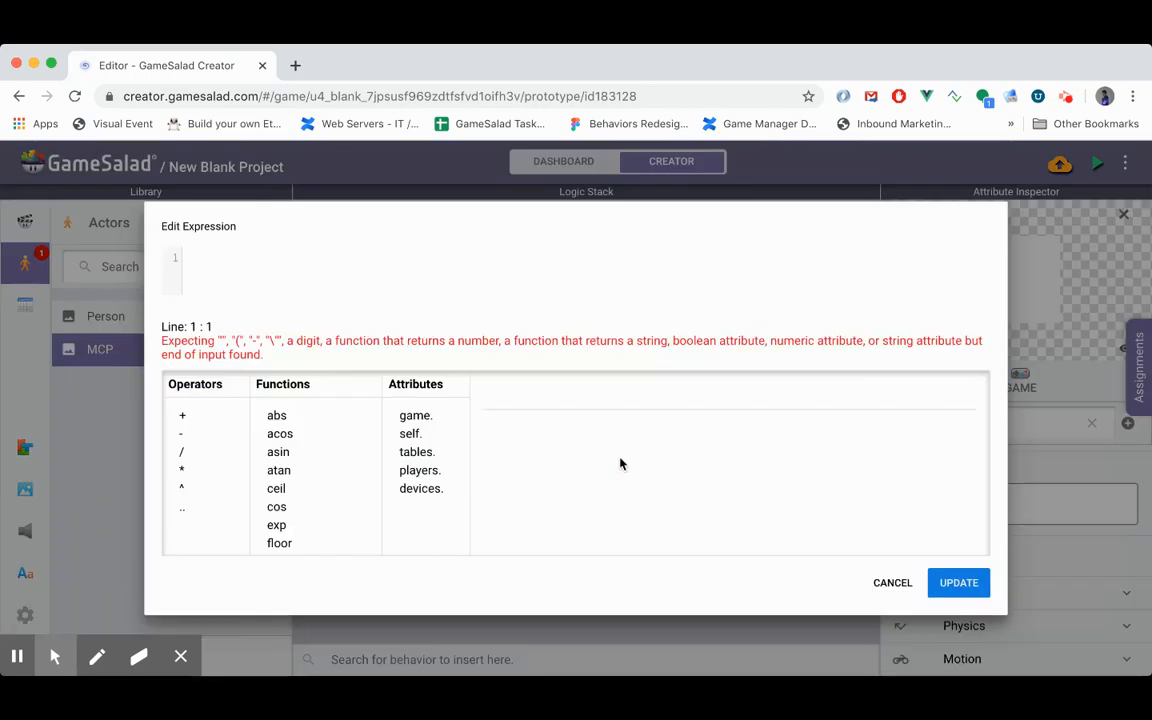
{"action": "type", "text": "game.Population "}
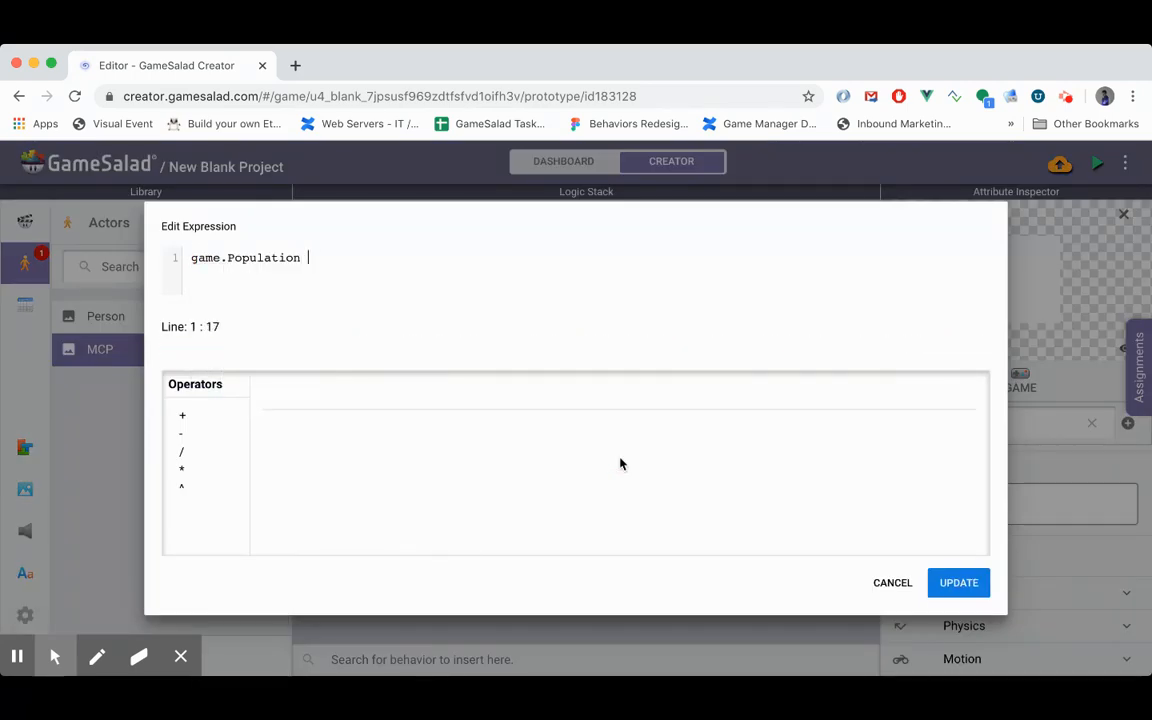
{"action": "type", "text": "+ 1"}
{"action": "left_click", "coordinate": [958, 582]}
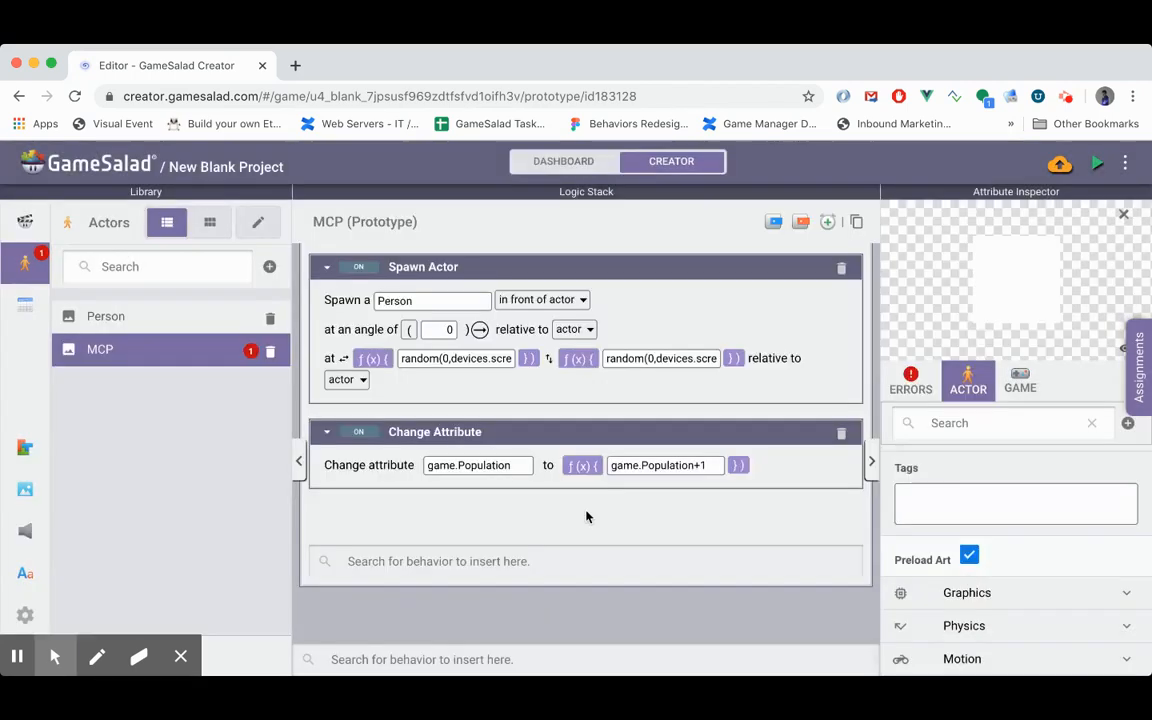
- Review the MCP's loop logic and preview the game to check whether Person actors spawn
{"action": "scroll", "coordinate": [514, 504], "scroll_direction": "up", "scroll_amount": 3}
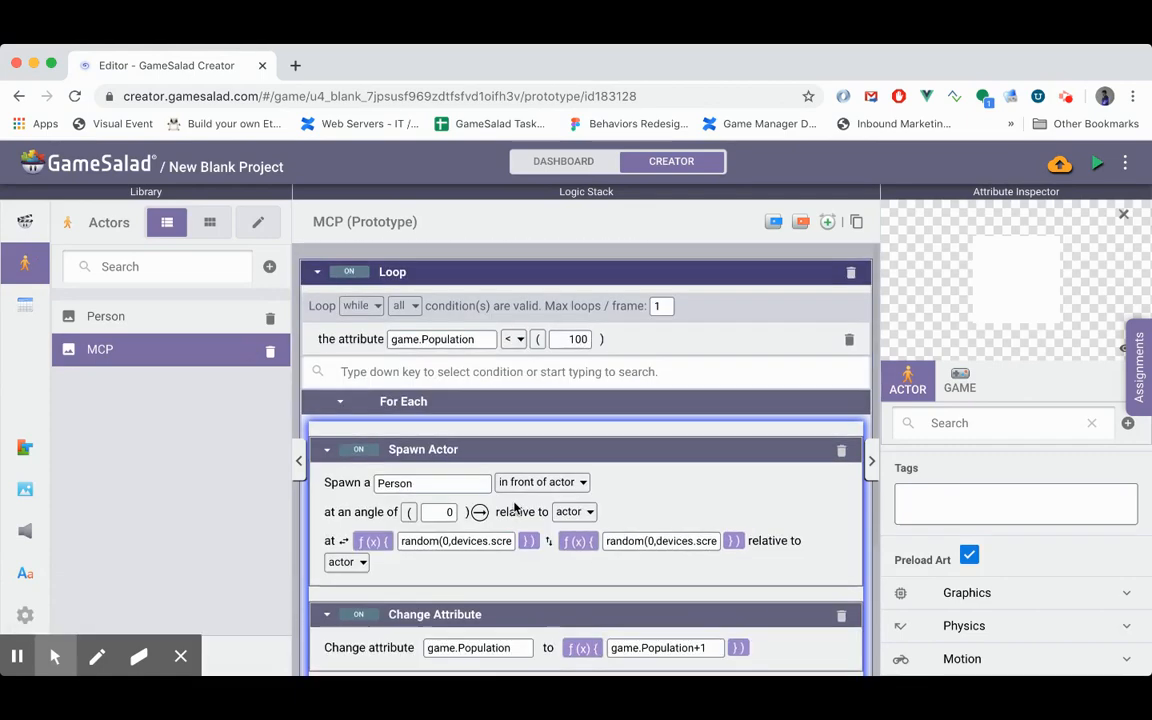
{"action": "scroll", "coordinate": [514, 508], "scroll_direction": "down", "scroll_amount": 3}
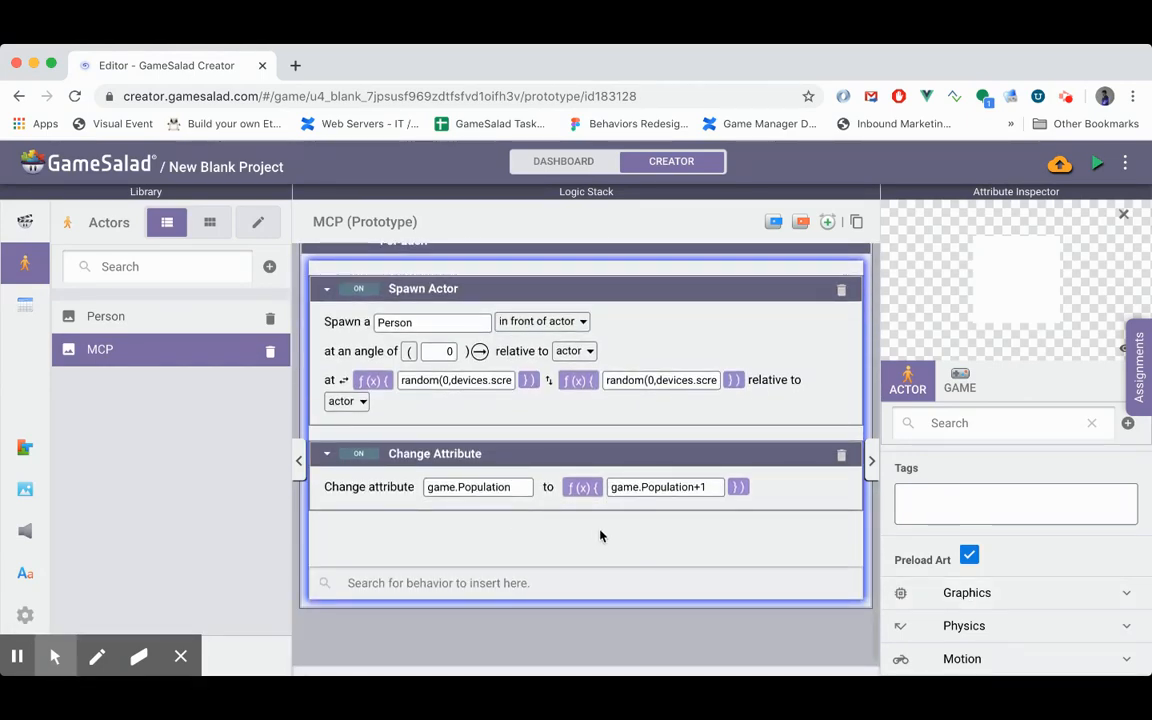
{"action": "scroll", "coordinate": [586, 527], "scroll_direction": "up", "scroll_amount": 1}
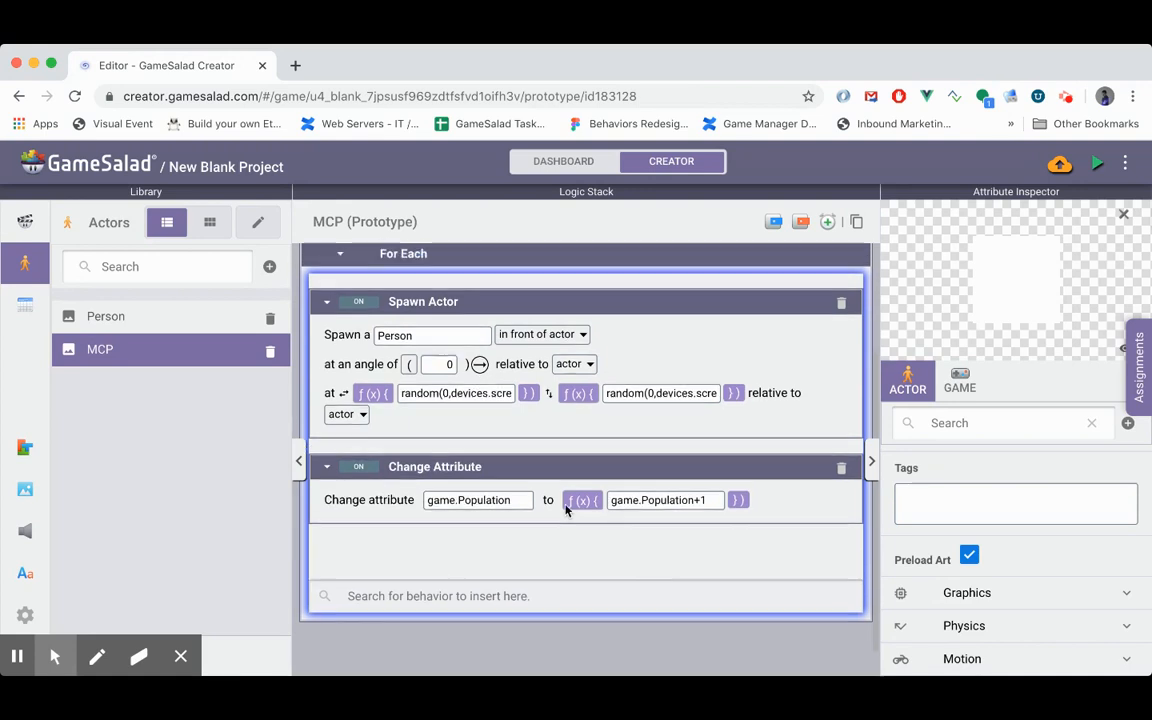
{"action": "left_click", "coordinate": [406, 469]}
{"action": "scroll", "coordinate": [435, 367], "scroll_direction": "up", "scroll_amount": 1}
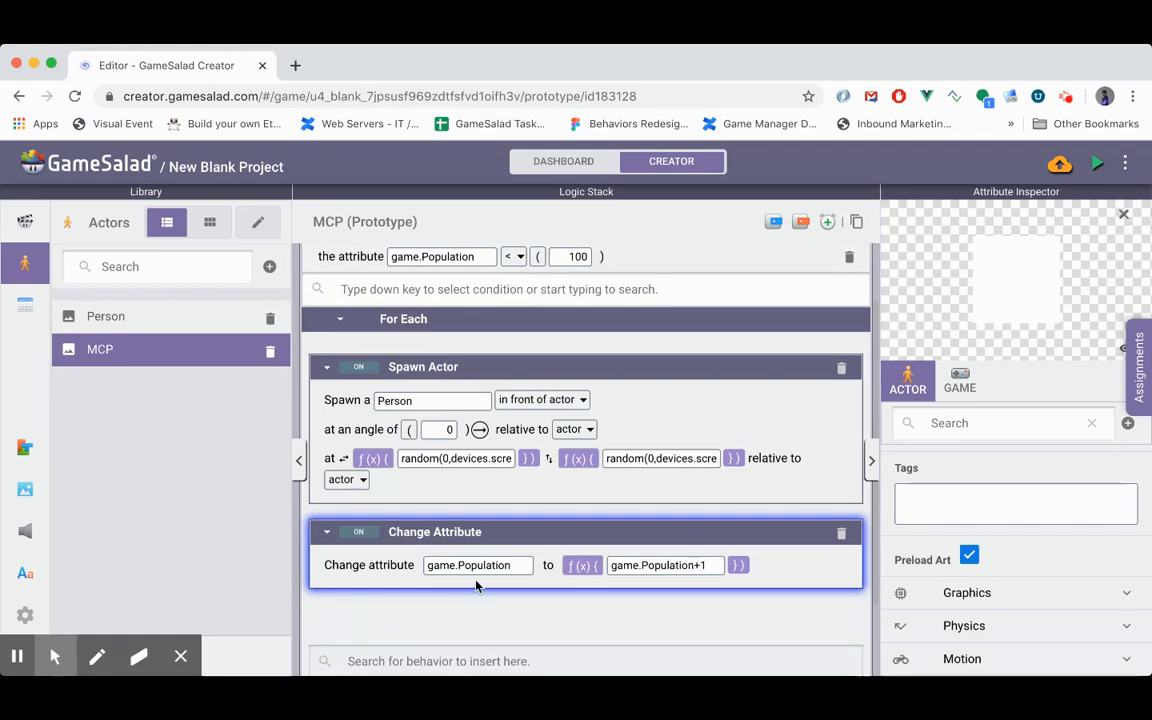
{"action": "scroll", "coordinate": [479, 569], "scroll_direction": "up", "scroll_amount": 1}
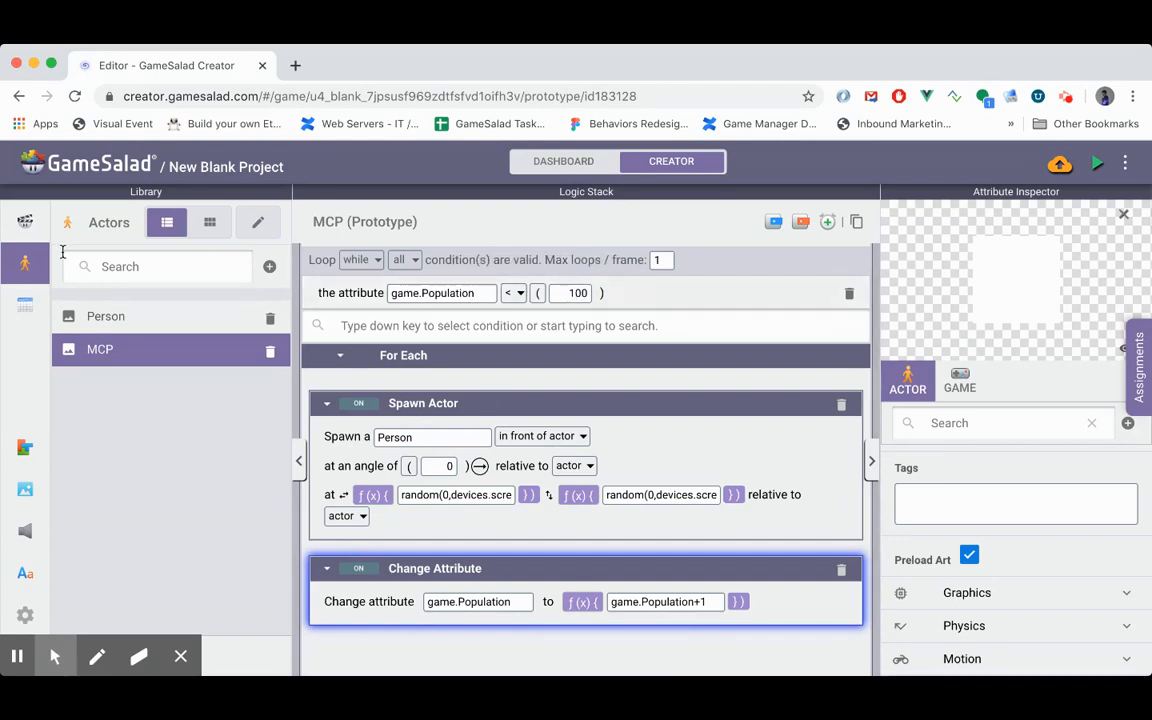
{"action": "left_click", "coordinate": [1098, 165]}
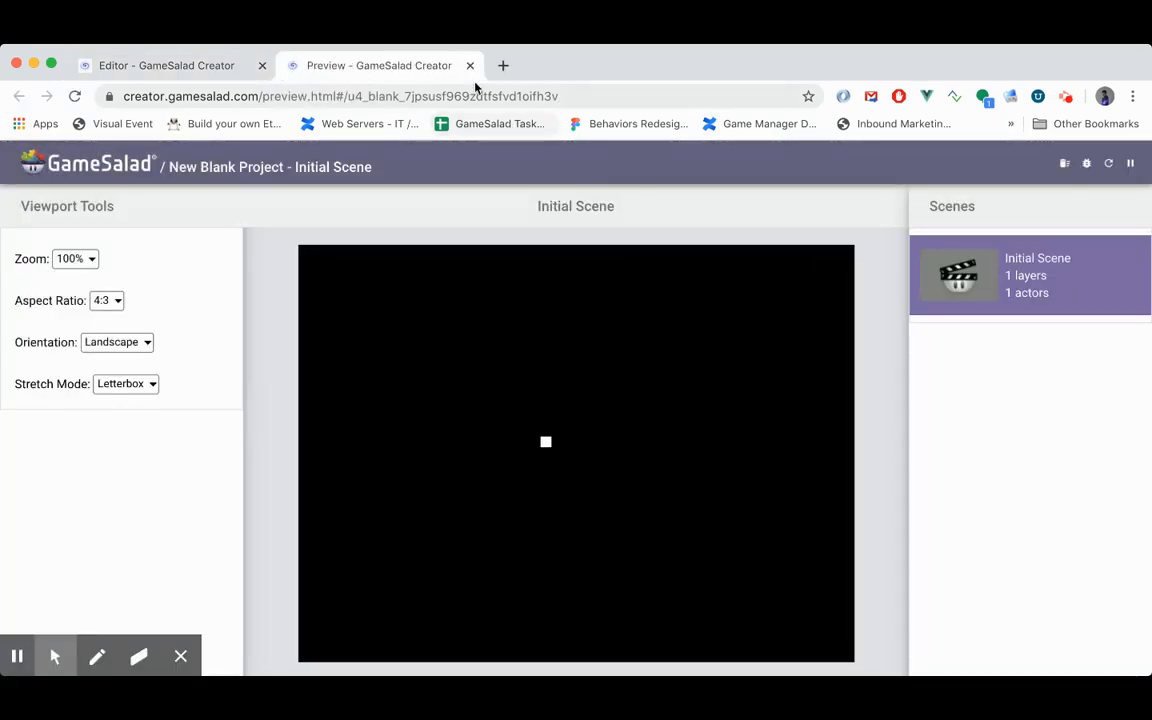
{"action": "left_click", "coordinate": [470, 66]}
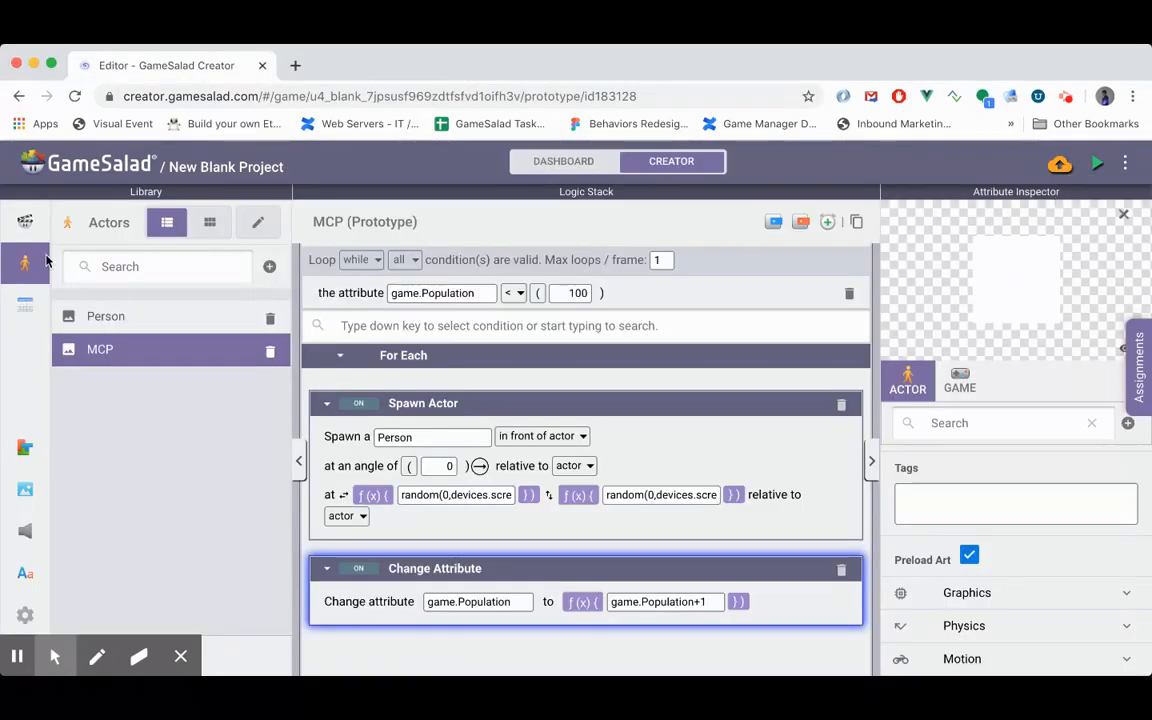
- Place an MCP actor in the upper-left corner of Initial Scene and shrink it to about 60 by 38
{"action": "left_click", "coordinate": [25, 221]}
{"action": "double_click", "coordinate": [105, 314]}
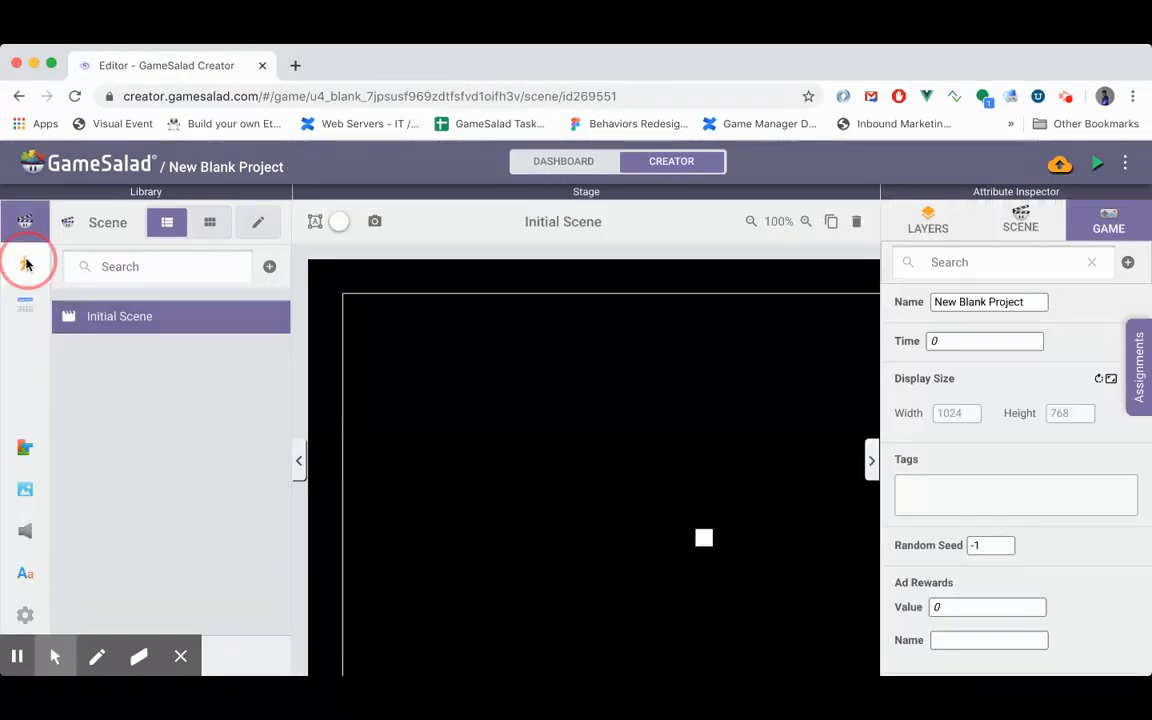
{"action": "left_click", "coordinate": [26, 263]}
{"action": "left_click_drag", "start_coordinate": [100, 349], "coordinate": [352, 306]}
{"action": "left_click", "coordinate": [386, 350]}
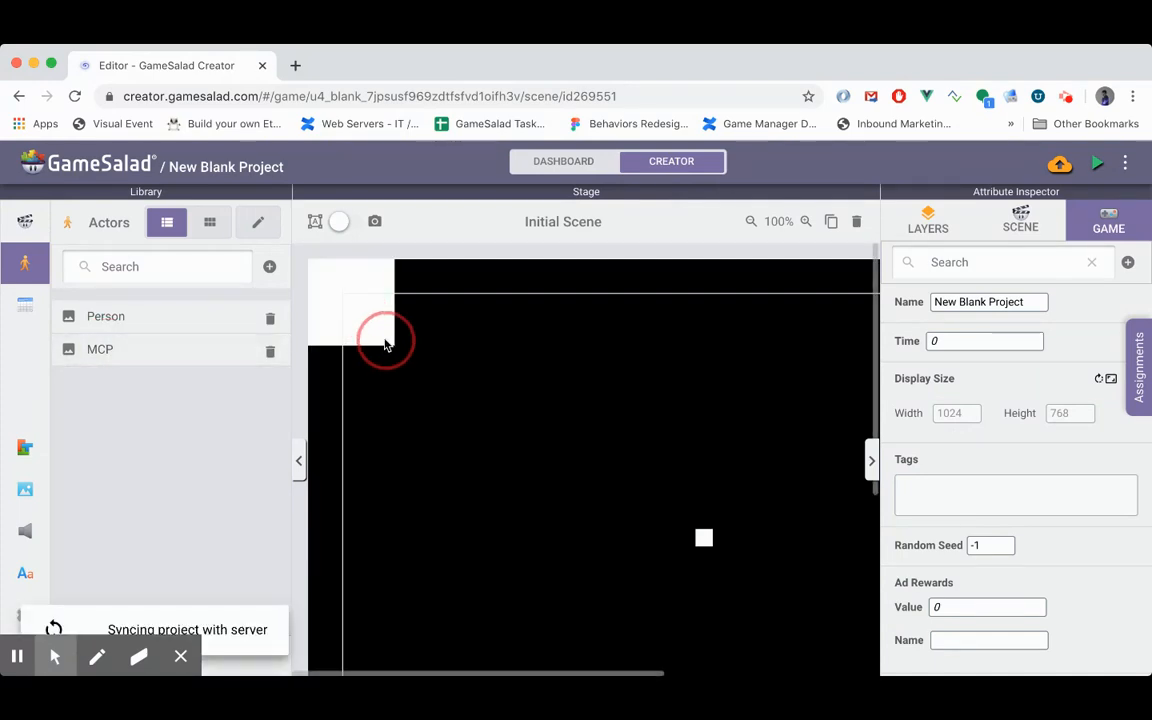
{"action": "left_click_drag", "start_coordinate": [395, 346], "coordinate": [362, 298]}
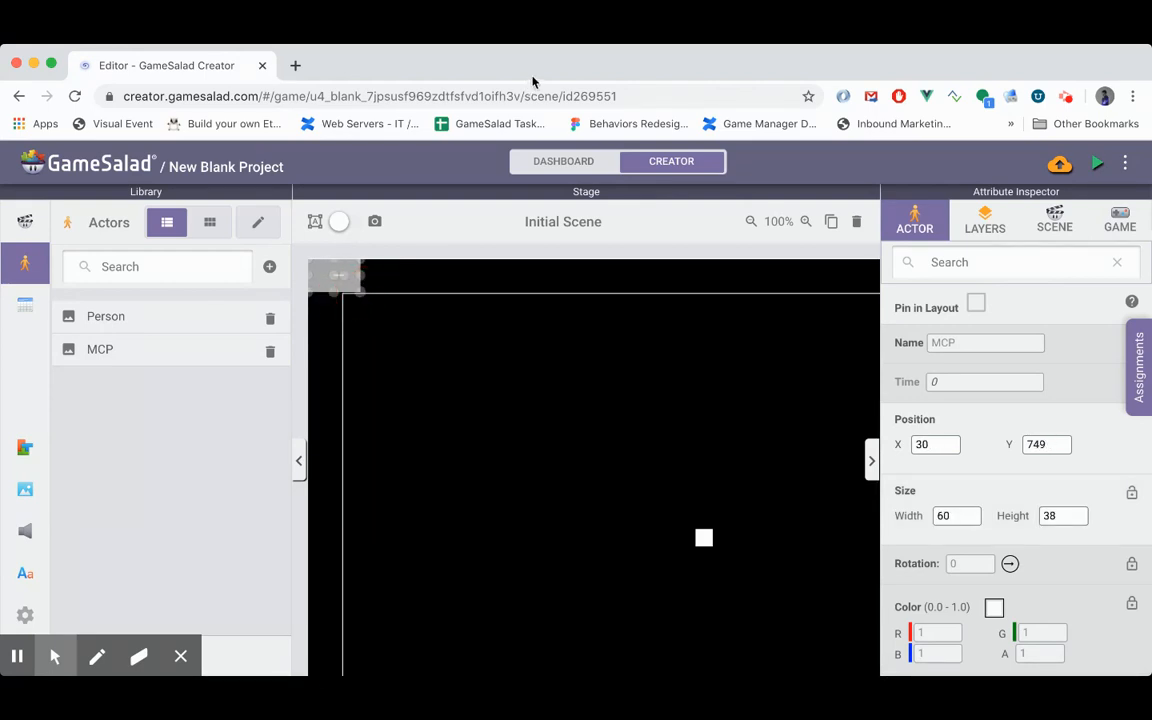
- Preview the game and delete the manually placed Person instance from Initial Scene
{"action": "left_click", "coordinate": [1097, 162]}
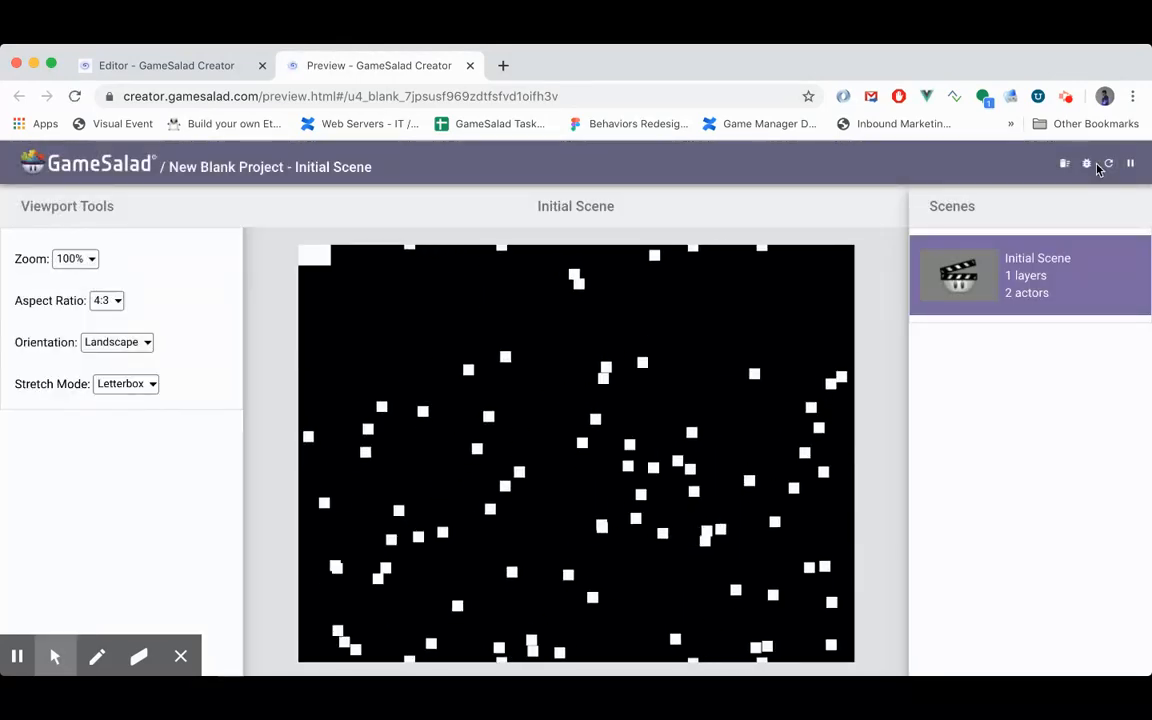
{"action": "left_click", "coordinate": [183, 68]}
{"action": "left_click", "coordinate": [704, 538]}
{"action": "key", "text": "Delete"}
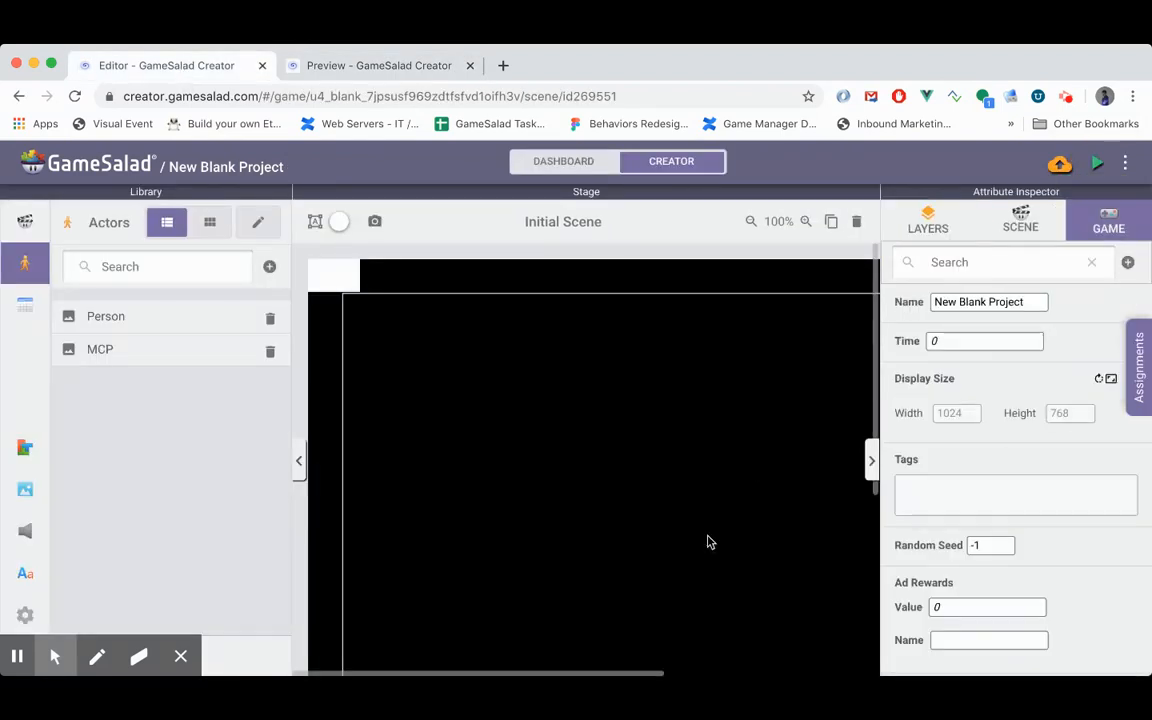
{"action": "double_click", "coordinate": [113, 352]}
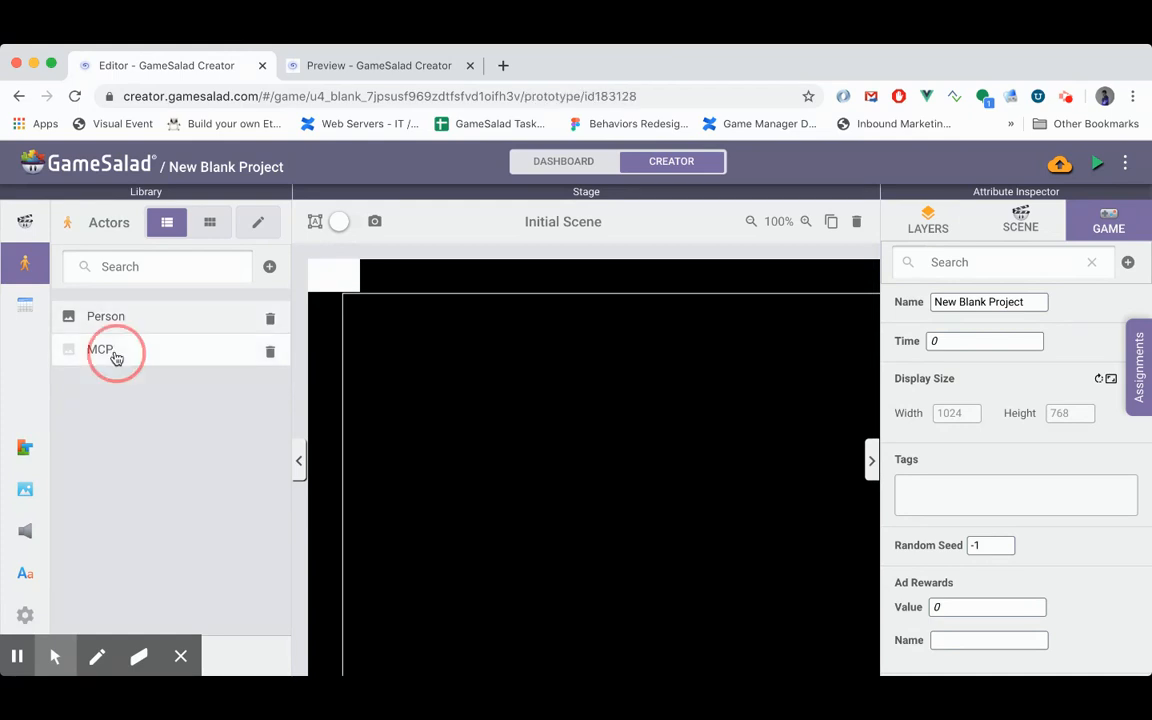
{"action": "scroll", "coordinate": [648, 482], "scroll_direction": "down", "scroll_amount": 1}
{"action": "scroll", "coordinate": [648, 482], "scroll_direction": "down", "scroll_amount": 2}
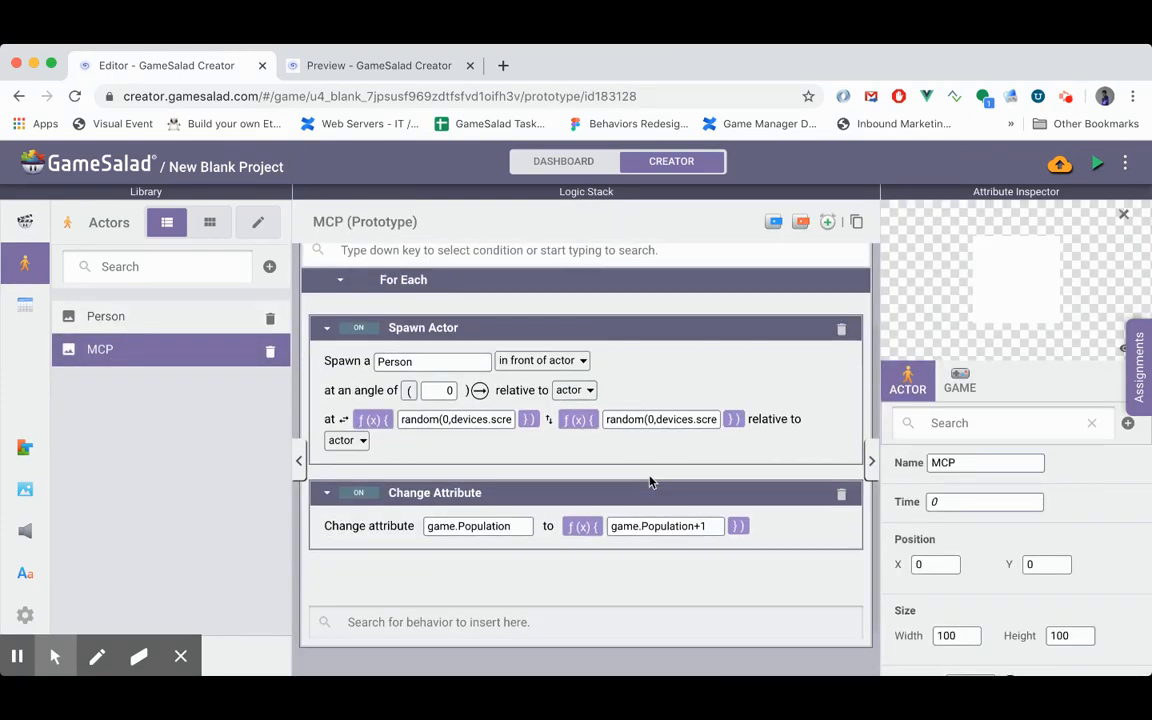
{"action": "scroll", "coordinate": [648, 482], "scroll_direction": "up", "scroll_amount": 3}
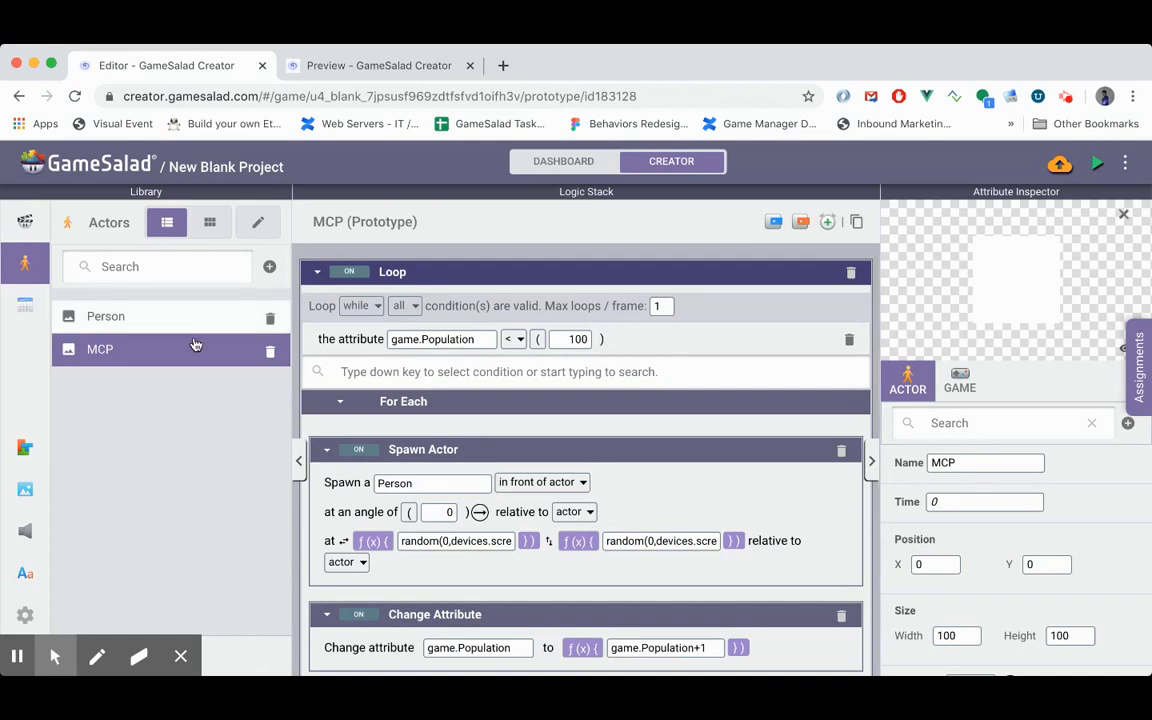
- Create a new actor and name it Infected Person
{"action": "left_click", "coordinate": [270, 269]}
{"action": "left_click", "coordinate": [128, 382]}
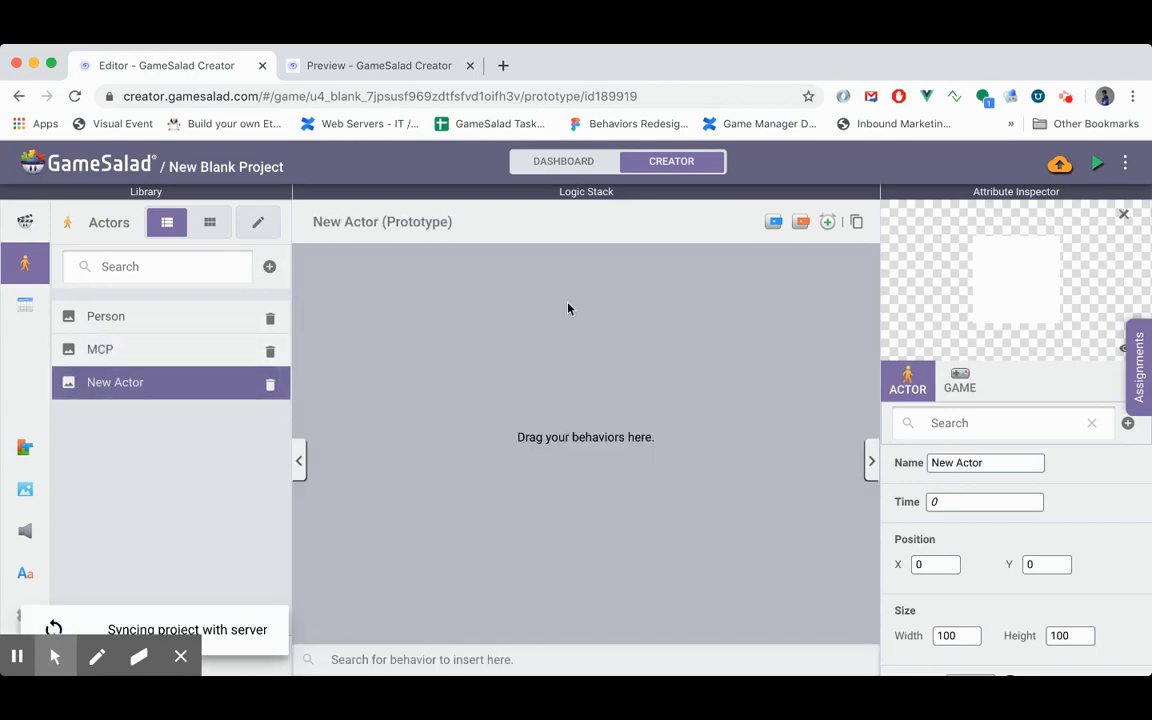
{"action": "triple_click", "coordinate": [977, 458]}
{"action": "type", "text": "S"}
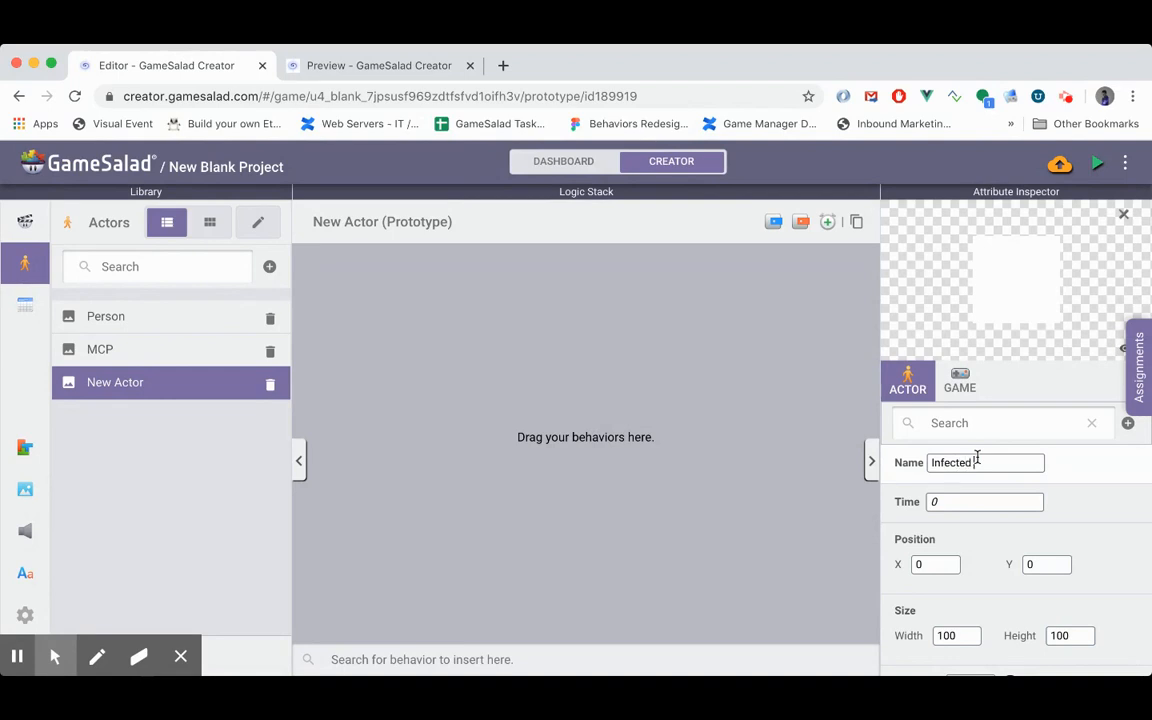
{"action": "left_click", "coordinate": [985, 543]}
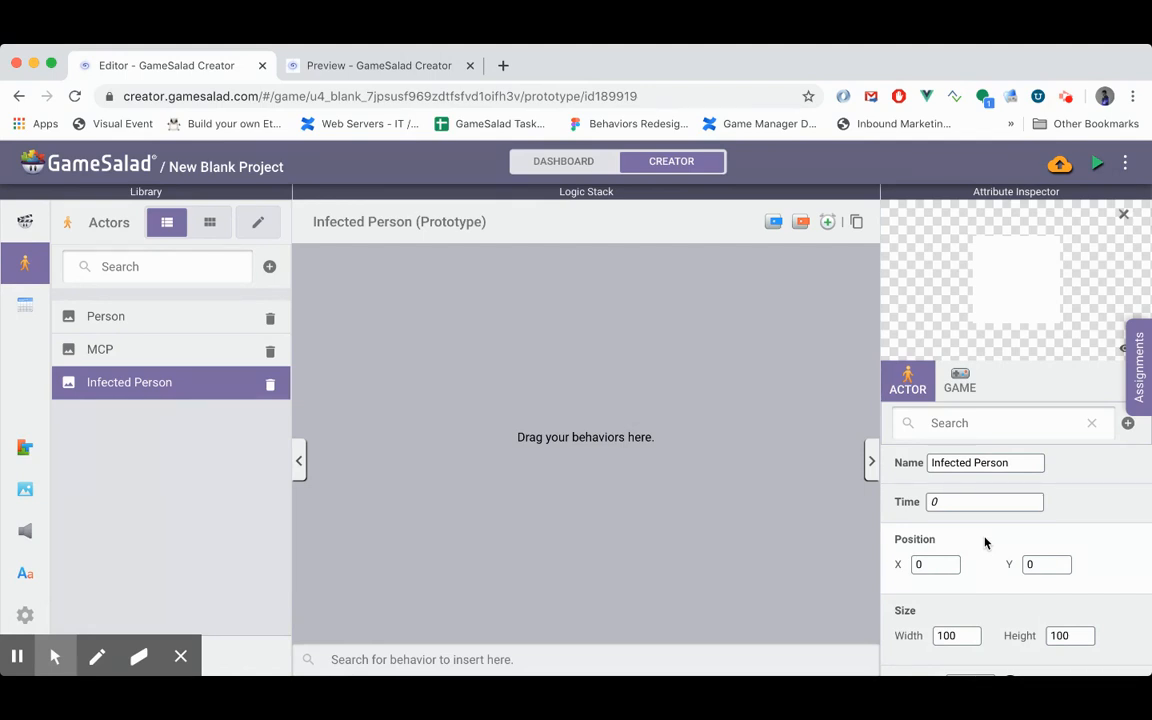
- Set the Infected Person actor's size to 20 wide by 20 high
{"action": "scroll", "coordinate": [985, 542], "scroll_direction": "down", "scroll_amount": 4}
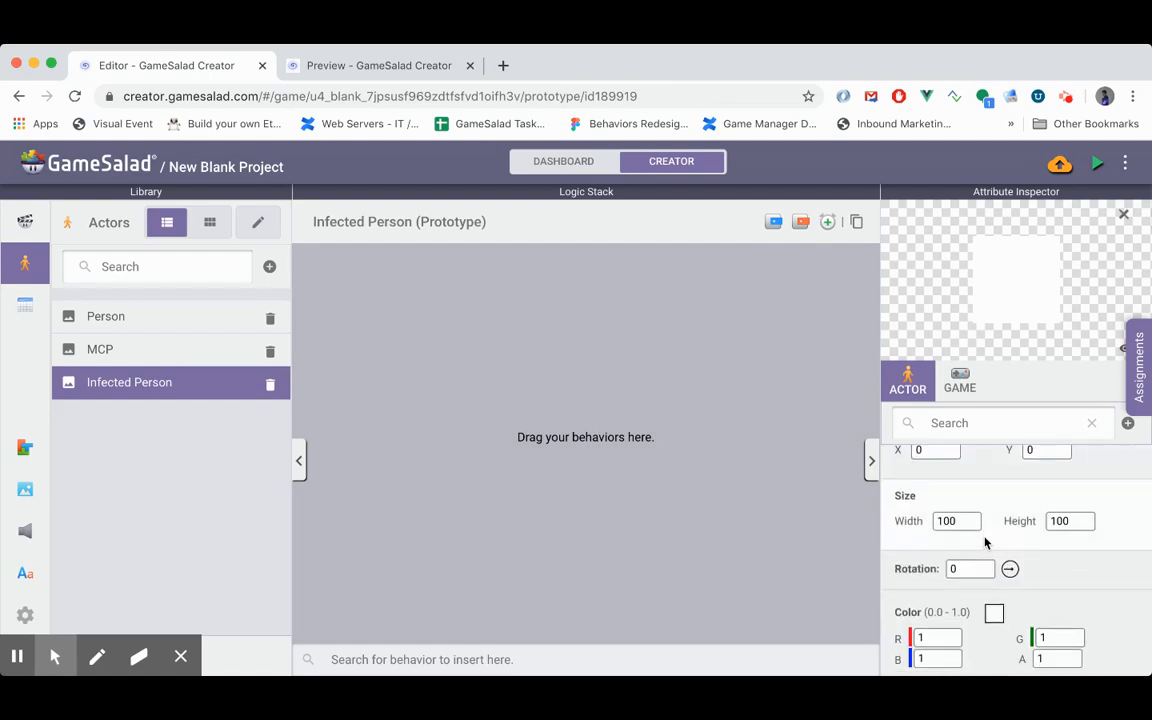
{"action": "double_click", "coordinate": [951, 521]}
{"action": "type", "text": "20"}
{"action": "double_click", "coordinate": [1057, 521]}
{"action": "type", "text": "20"}
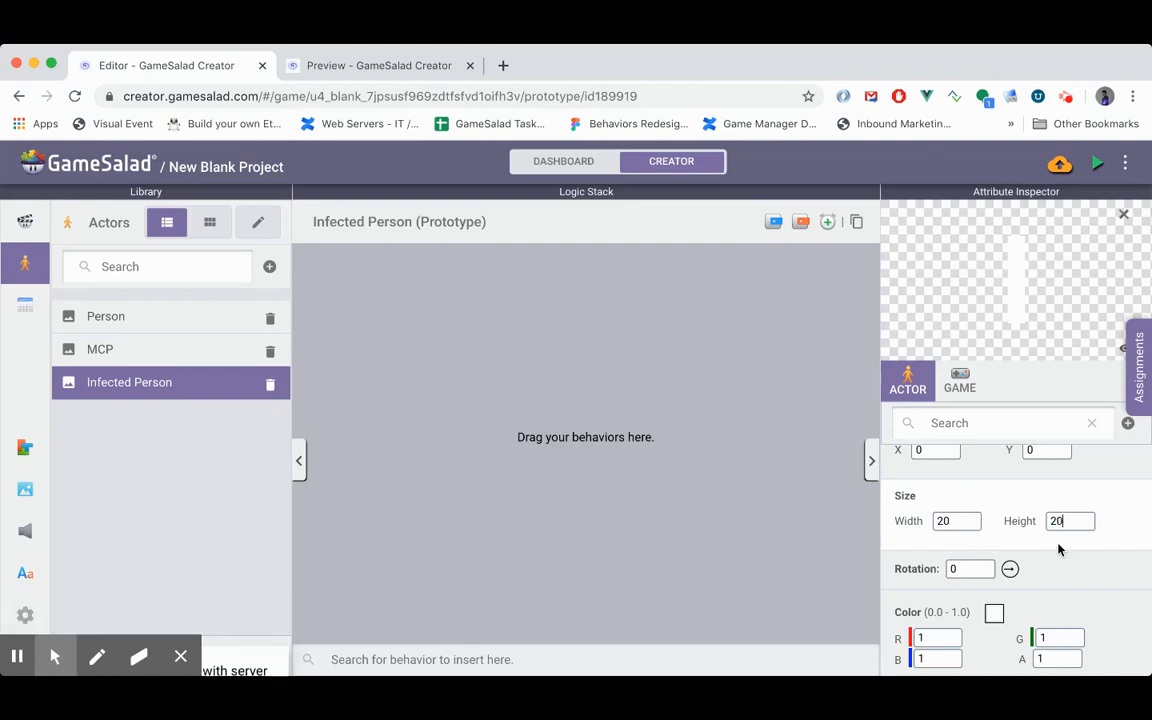
- Change the Infected Person actor's color to the preset teal green
{"action": "scroll", "coordinate": [1057, 584], "scroll_direction": "down", "scroll_amount": 5}
{"action": "left_click", "coordinate": [995, 475]}
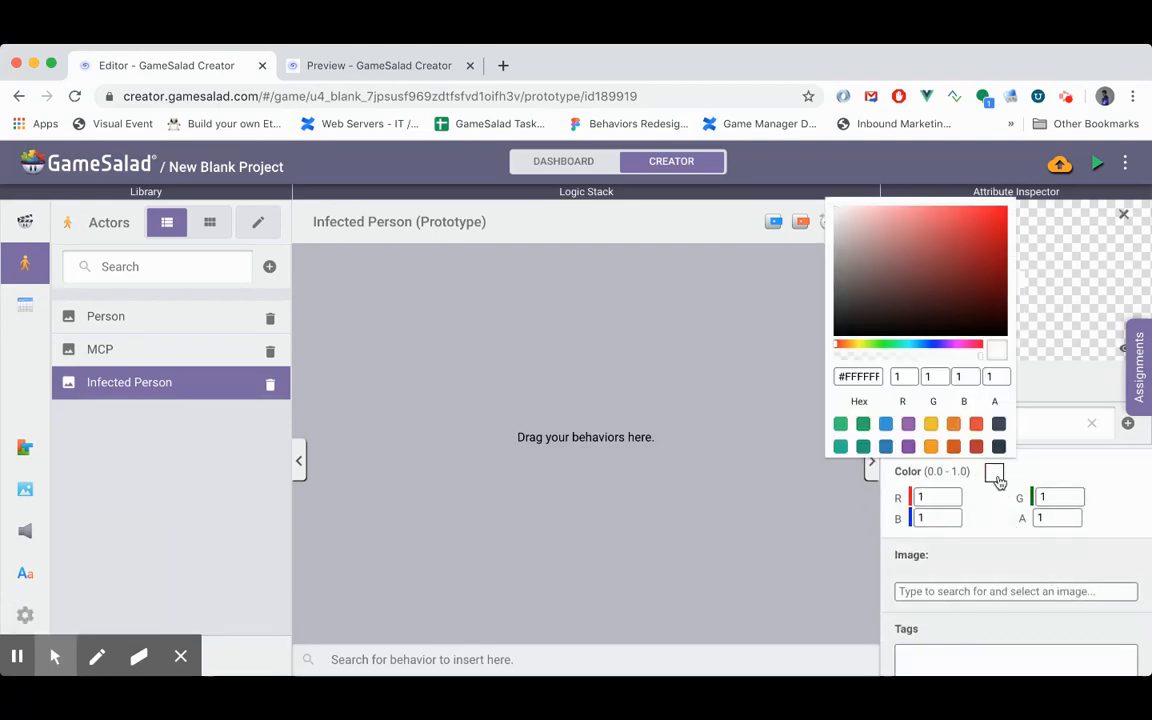
{"action": "left_click", "coordinate": [862, 426]}
{"action": "left_click", "coordinate": [836, 472]}
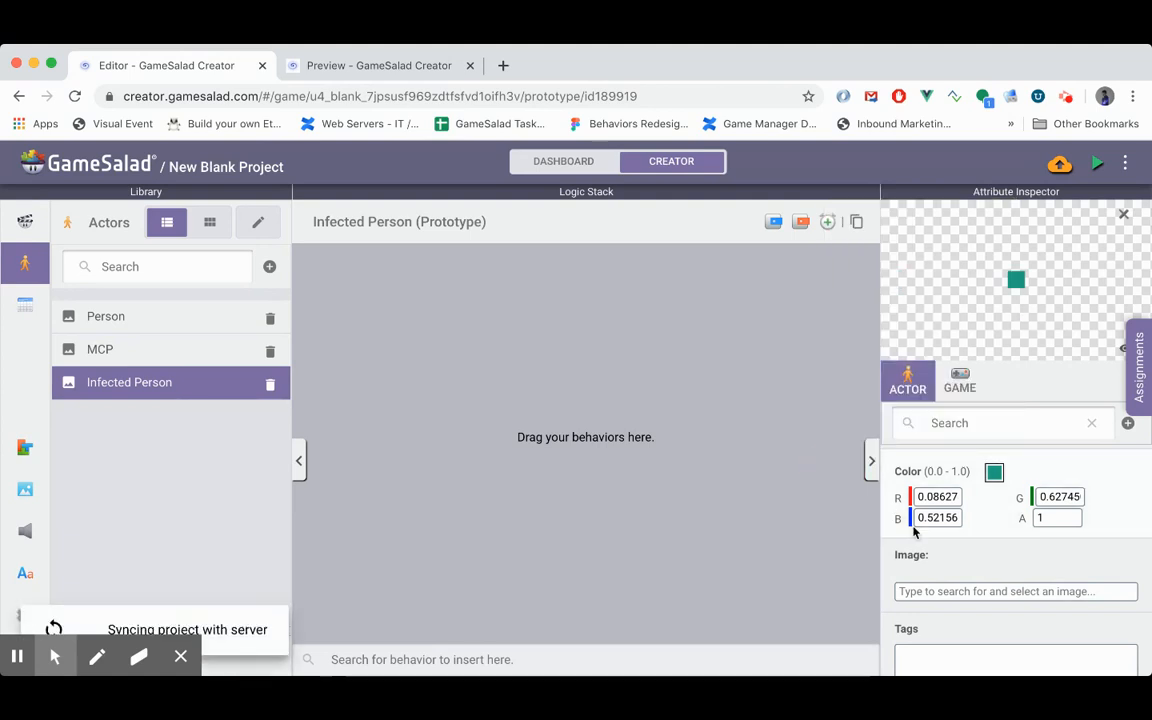
- Copy the Person actor's Timer behavior with its two velocity changes into the Infected Person actor
{"action": "scroll", "coordinate": [913, 527], "scroll_direction": "down", "scroll_amount": 3}
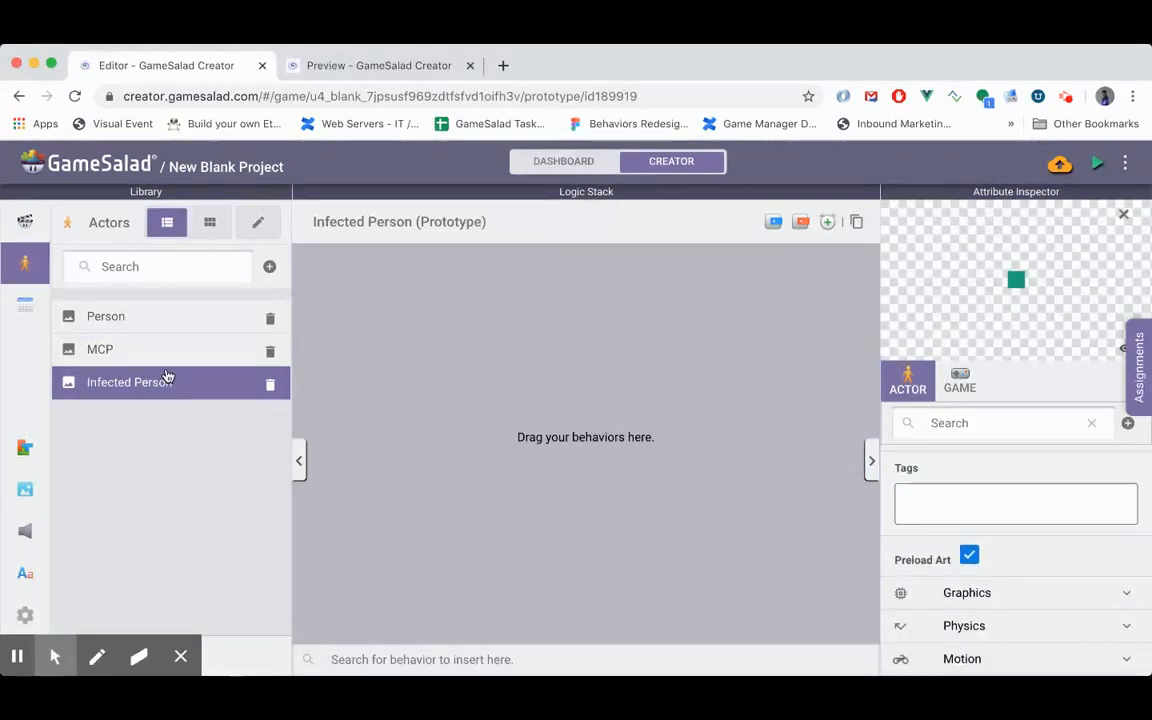
{"action": "left_click", "coordinate": [152, 318]}
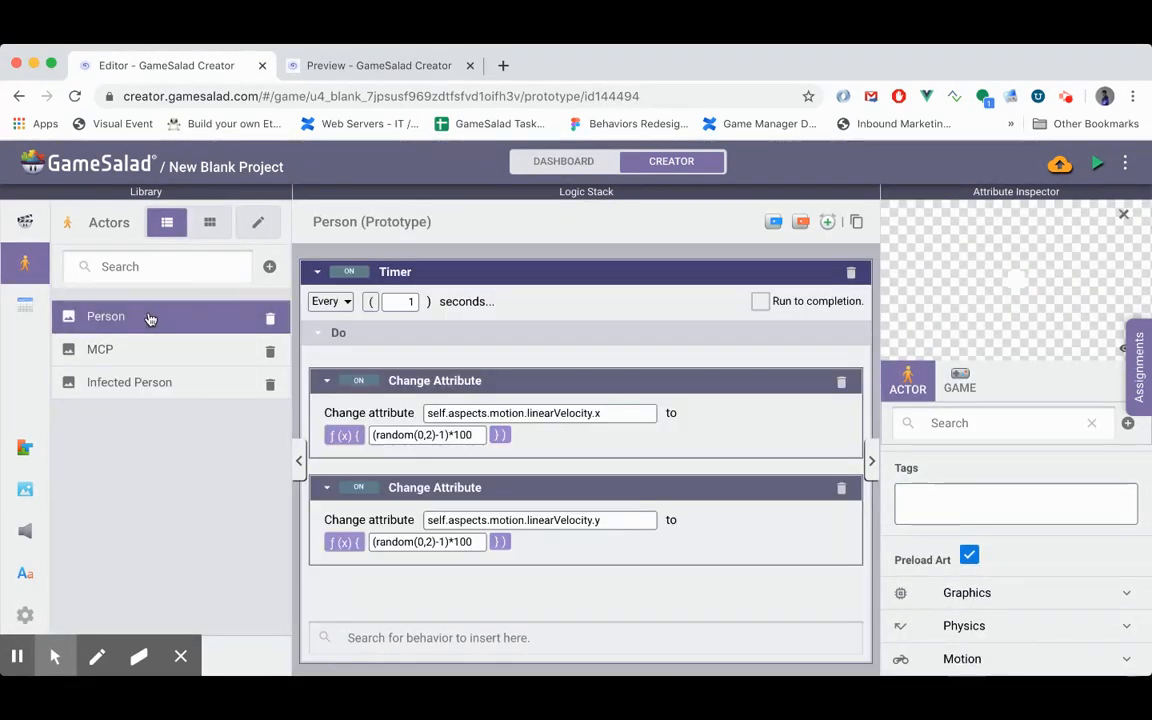
{"action": "left_click", "coordinate": [466, 282]}
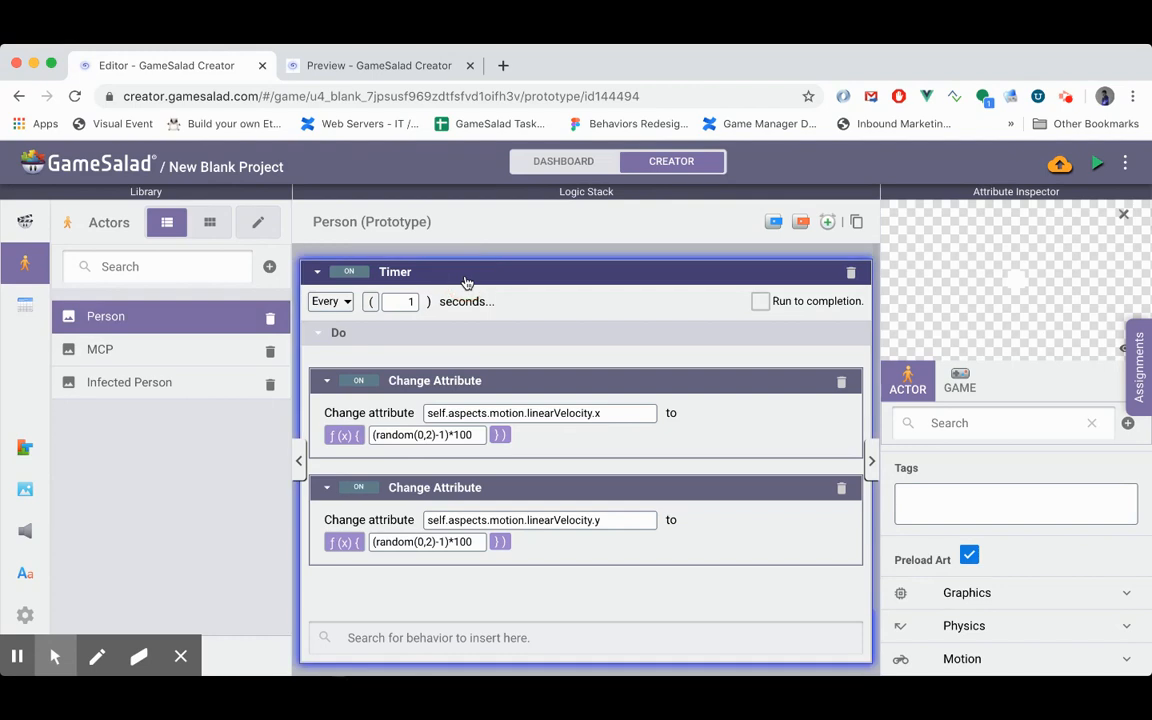
{"action": "key", "text": "super+c"}
{"action": "left_click", "coordinate": [154, 390]}
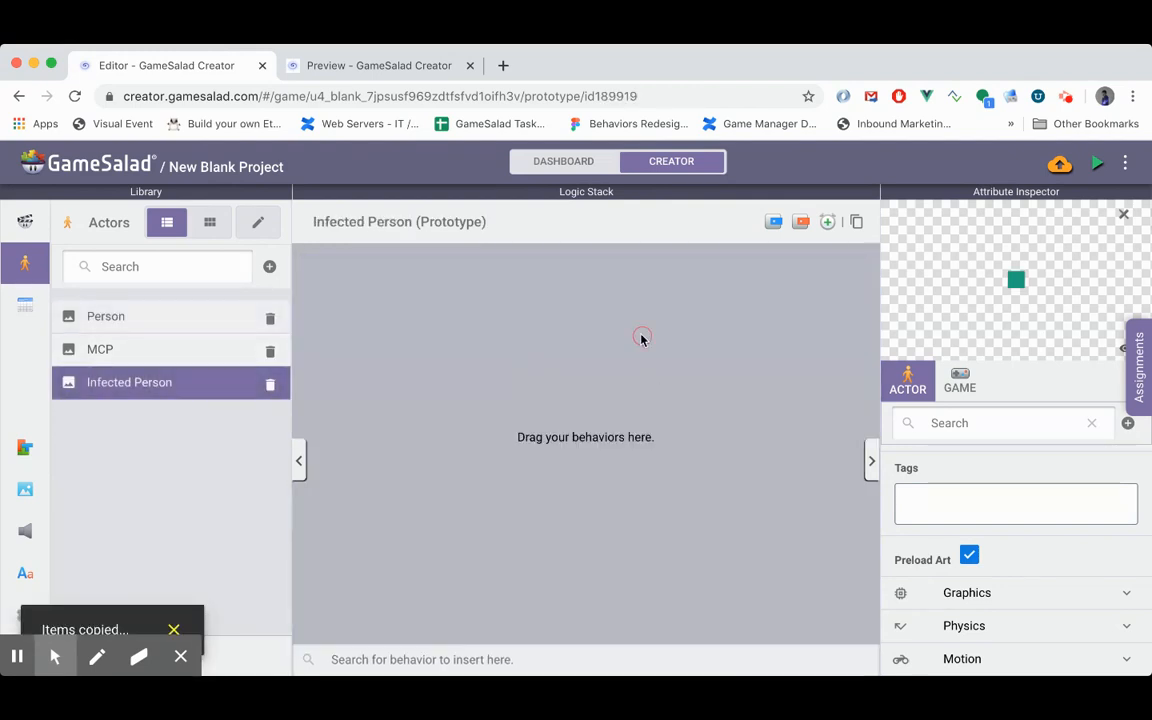
{"action": "key", "text": "super+v"}
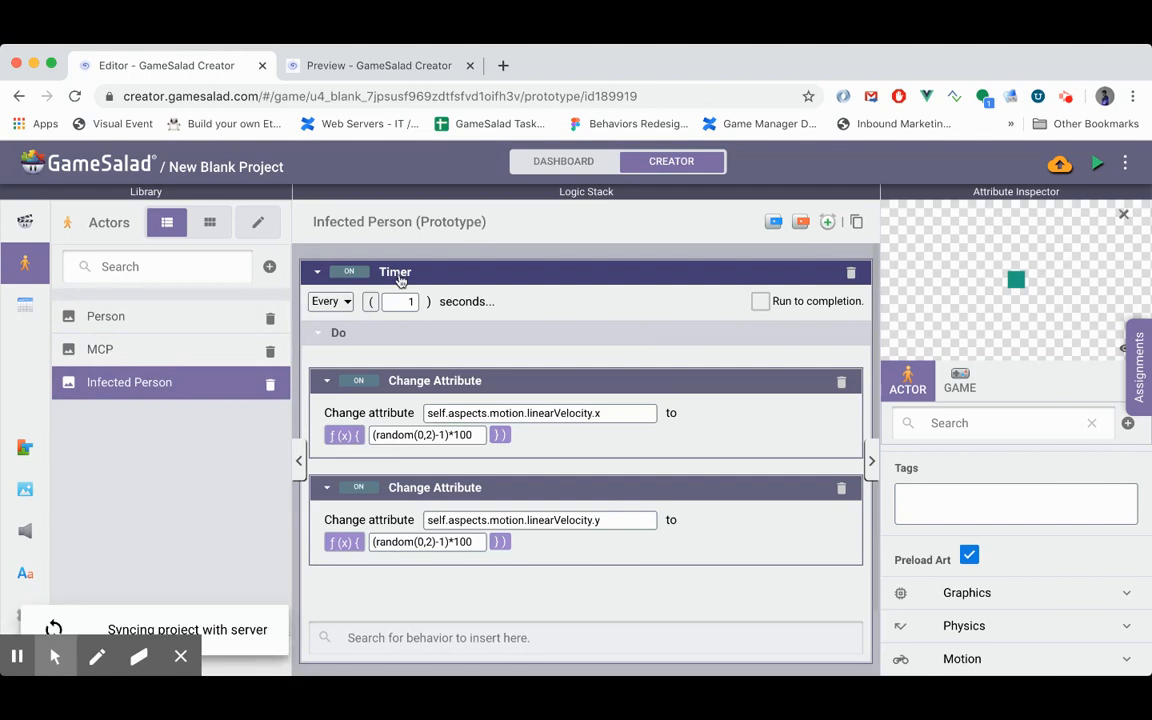
- Rename the Timer behavior as Wandering in both the Infected Person and Person actors
{"action": "left_click", "coordinate": [399, 276]}
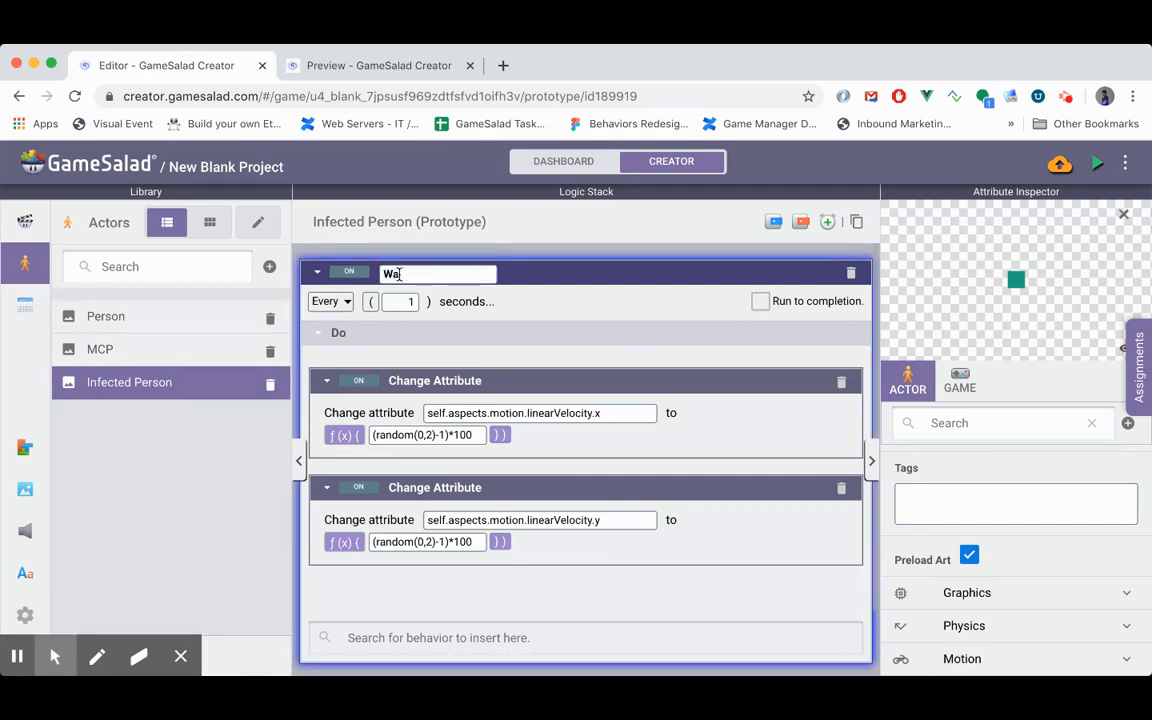
{"action": "type", "text": "Wandering"}
{"action": "key", "text": "Return"}
{"action": "left_click", "coordinate": [160, 318]}
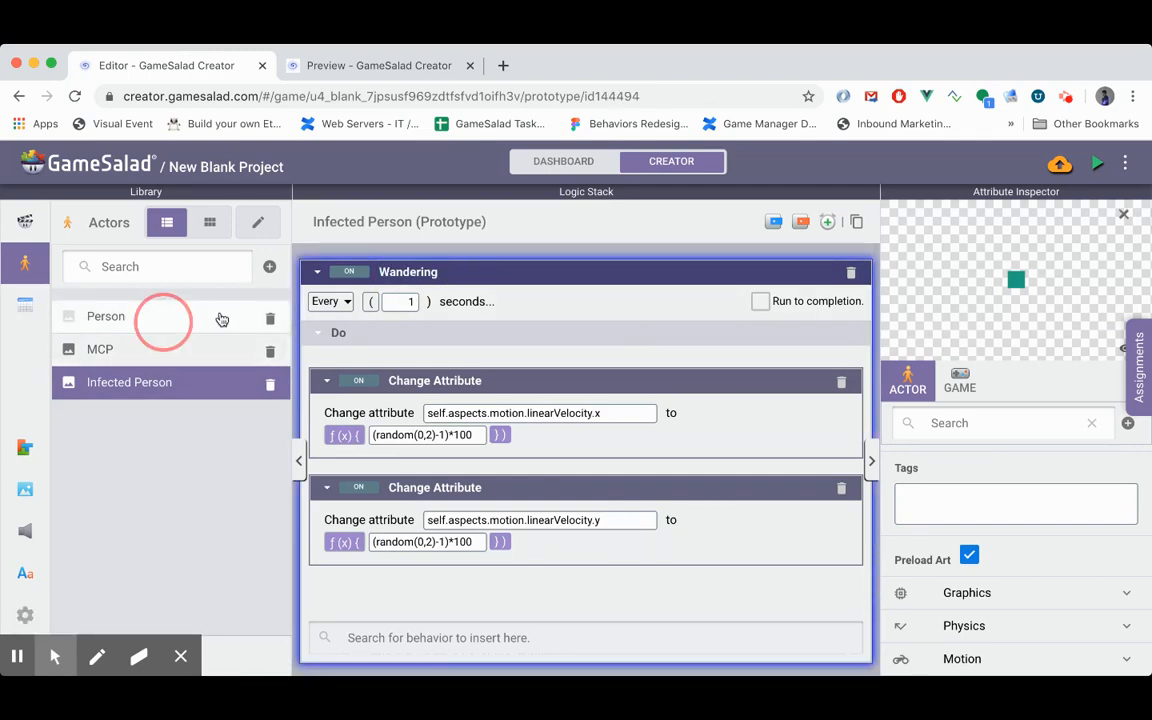
{"action": "left_click", "coordinate": [412, 276]}
{"action": "type", "text": "W"}
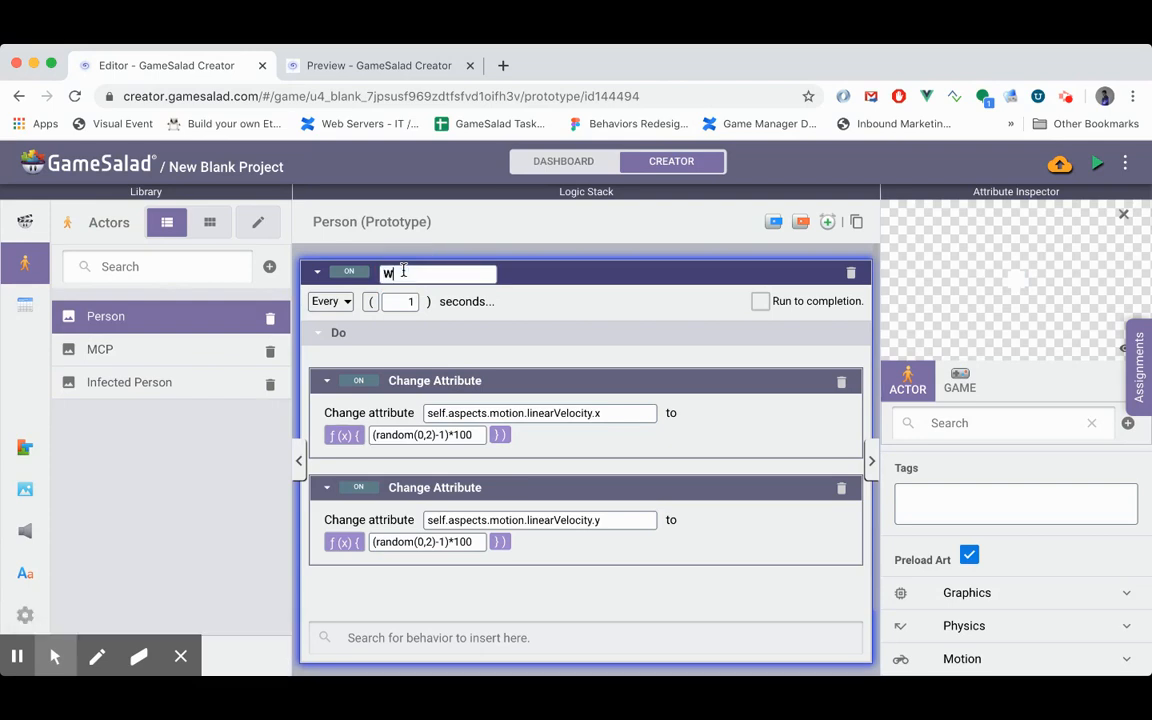
{"action": "type", "text": "andering"}
{"action": "key", "text": "Return"}
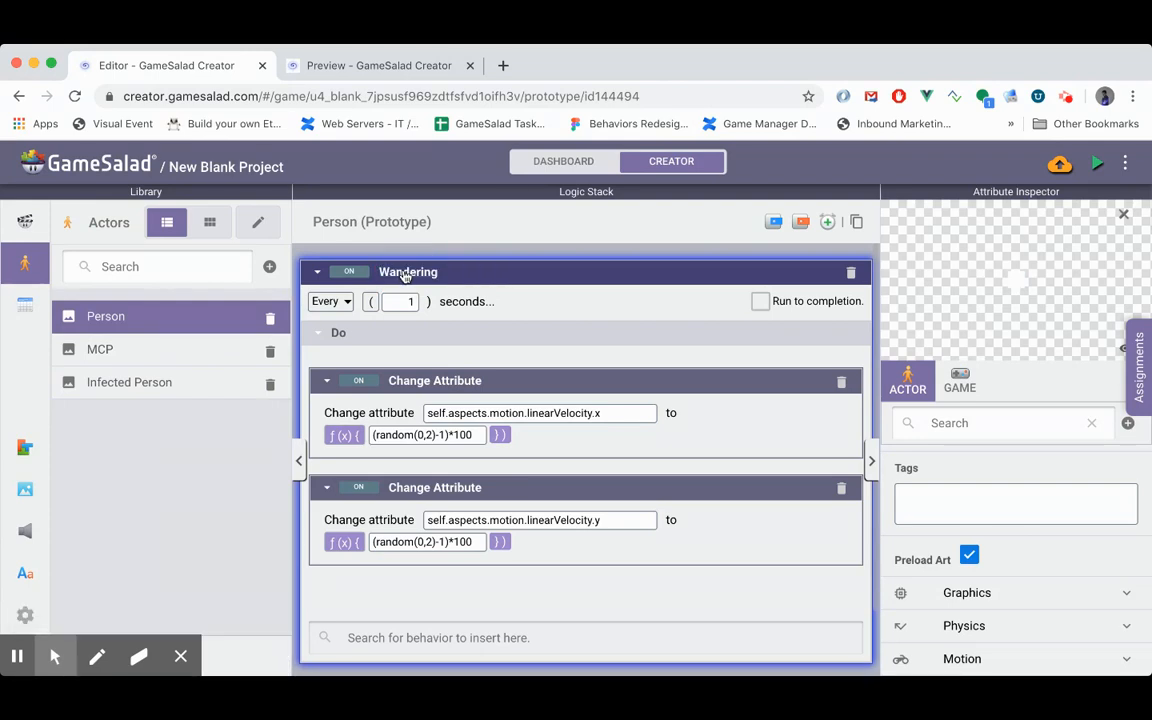
- Collapse Wandering in the Person actor and add a rule for when it overlaps or collides with an actor of type Infected Person
{"action": "left_click", "coordinate": [147, 380]}
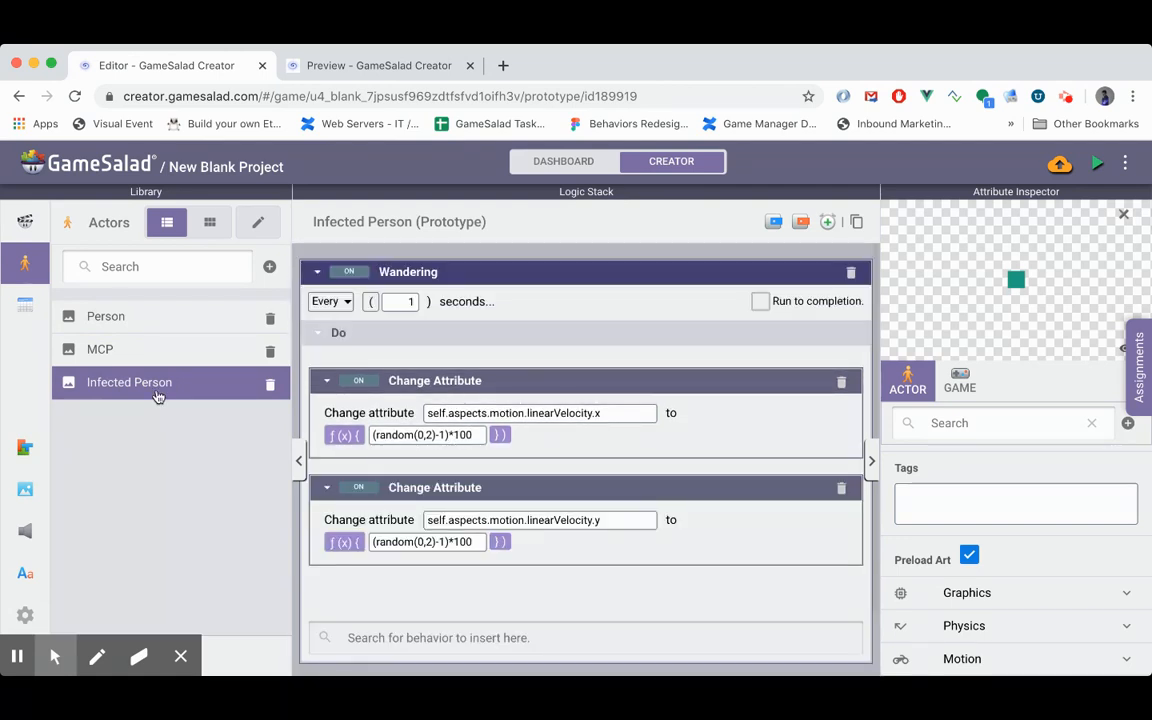
{"action": "left_click", "coordinate": [181, 324]}
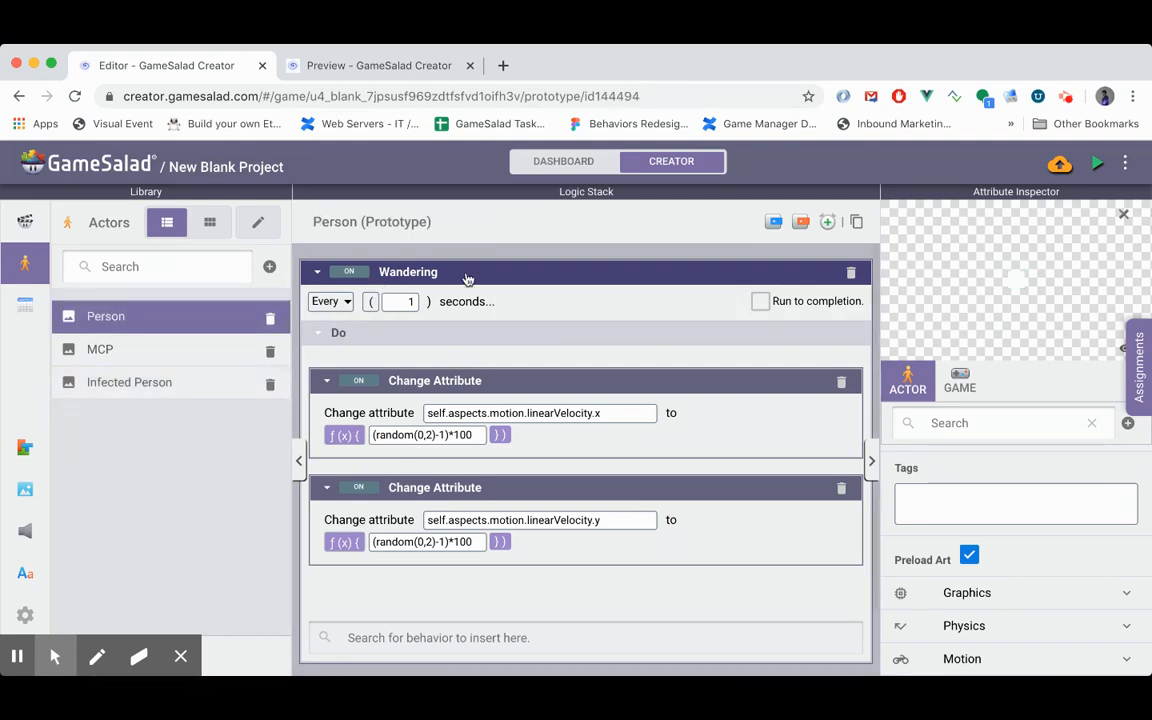
{"action": "left_click", "coordinate": [314, 272]}
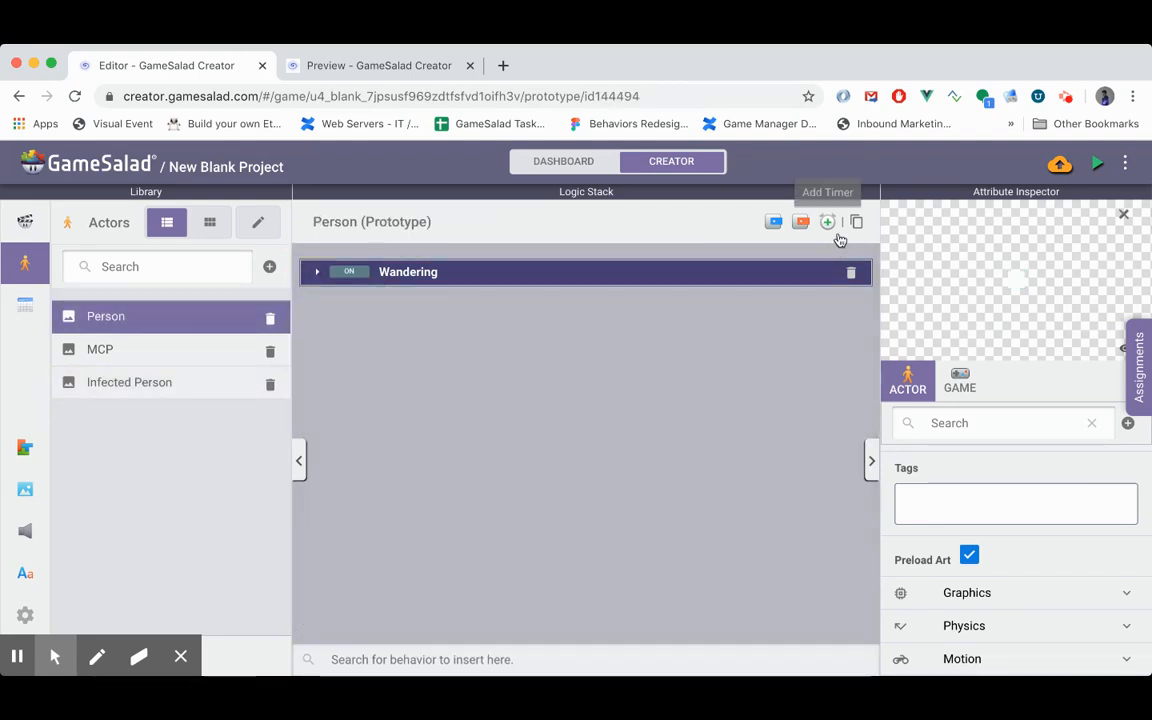
{"action": "left_click", "coordinate": [773, 222]}
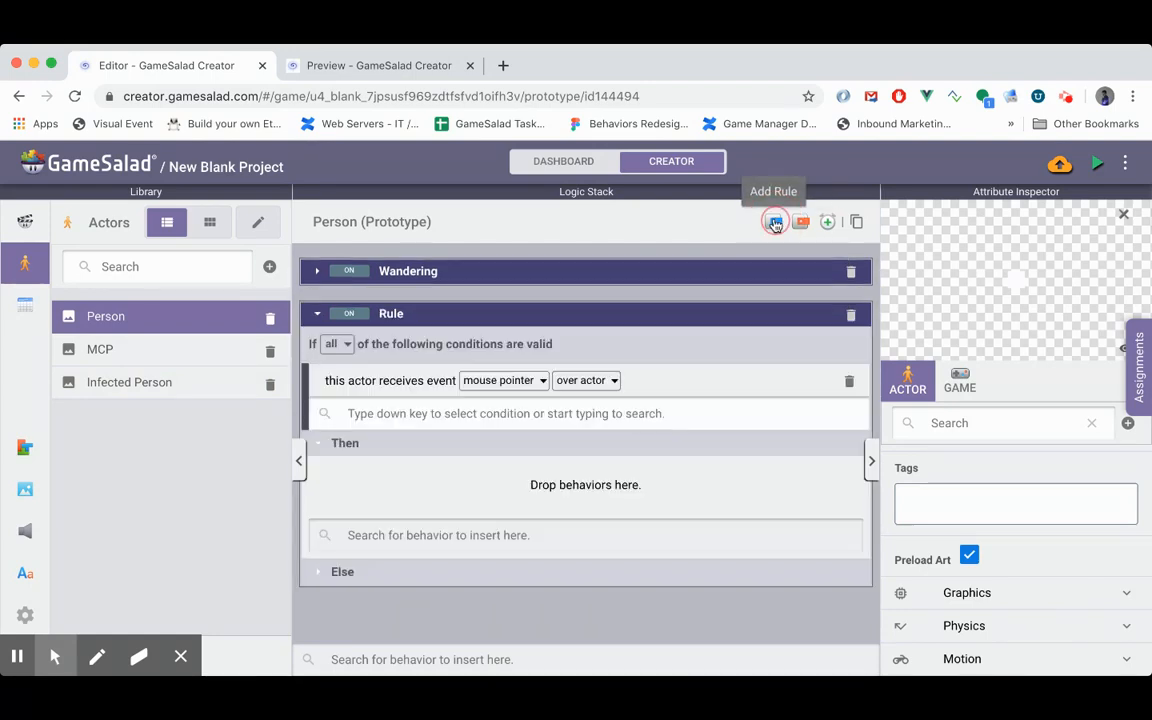
{"action": "left_click", "coordinate": [503, 380]}
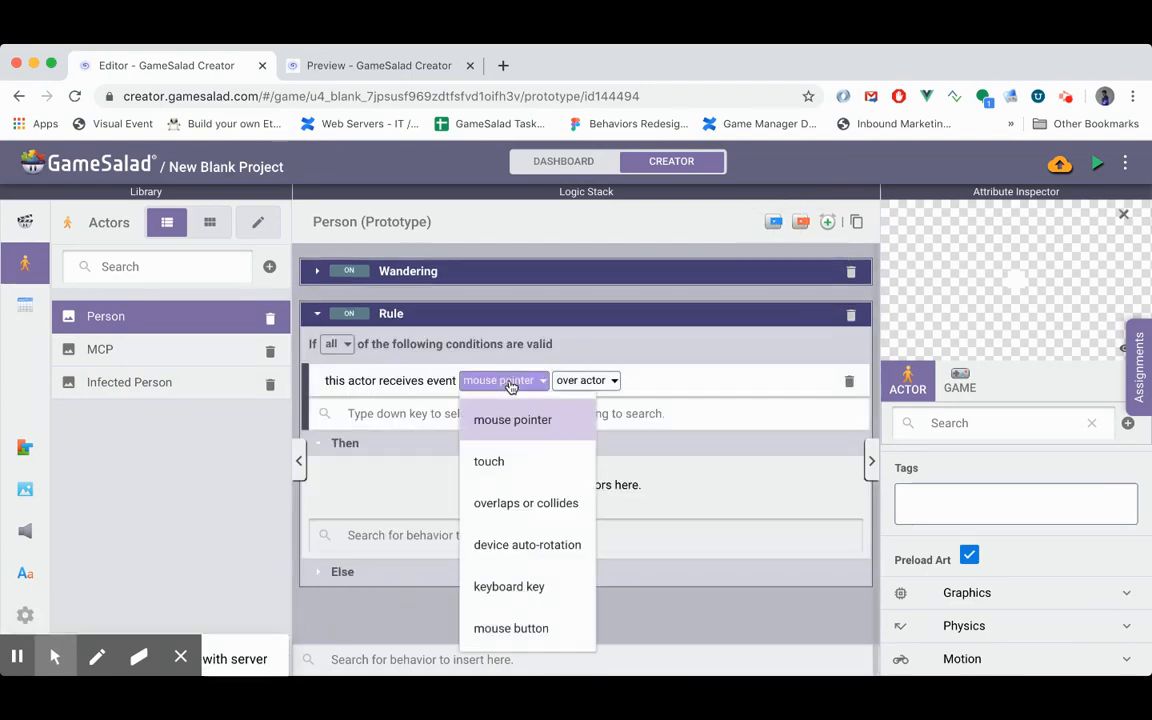
{"action": "left_click", "coordinate": [514, 496]}
{"action": "left_click", "coordinate": [673, 381]}
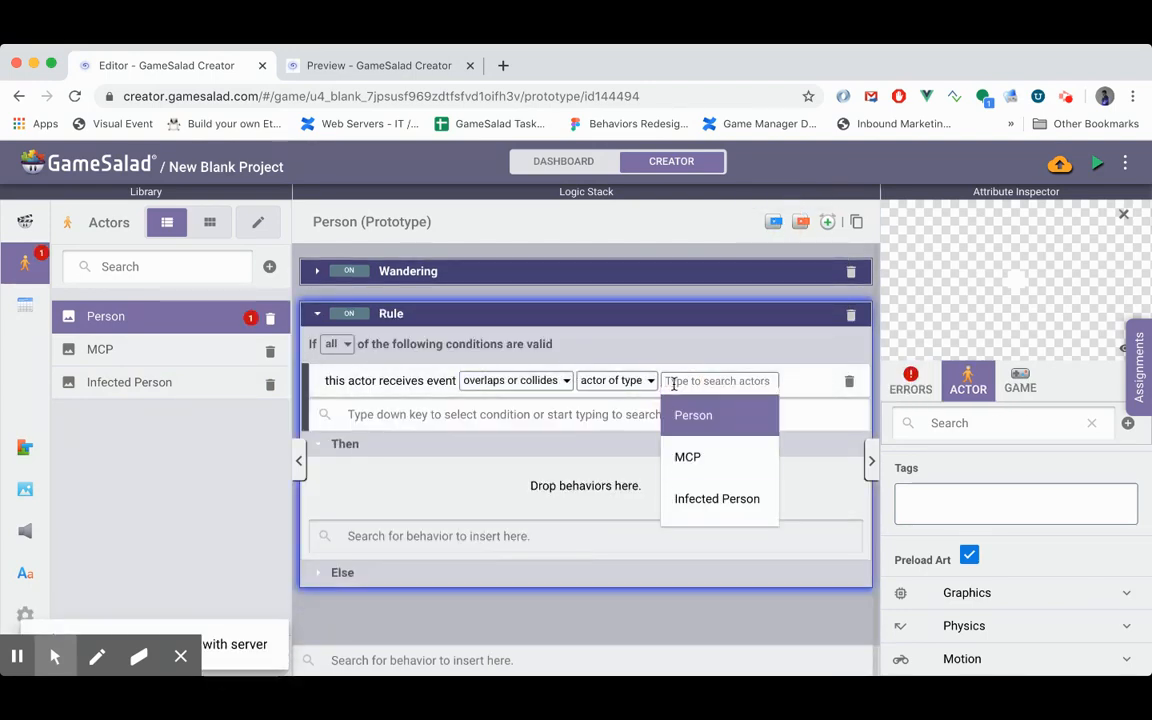
{"action": "left_click", "coordinate": [717, 498]}
- Add a Destroy behavior to the Then section of the Person actor's collision rule
{"action": "left_click", "coordinate": [527, 485]}
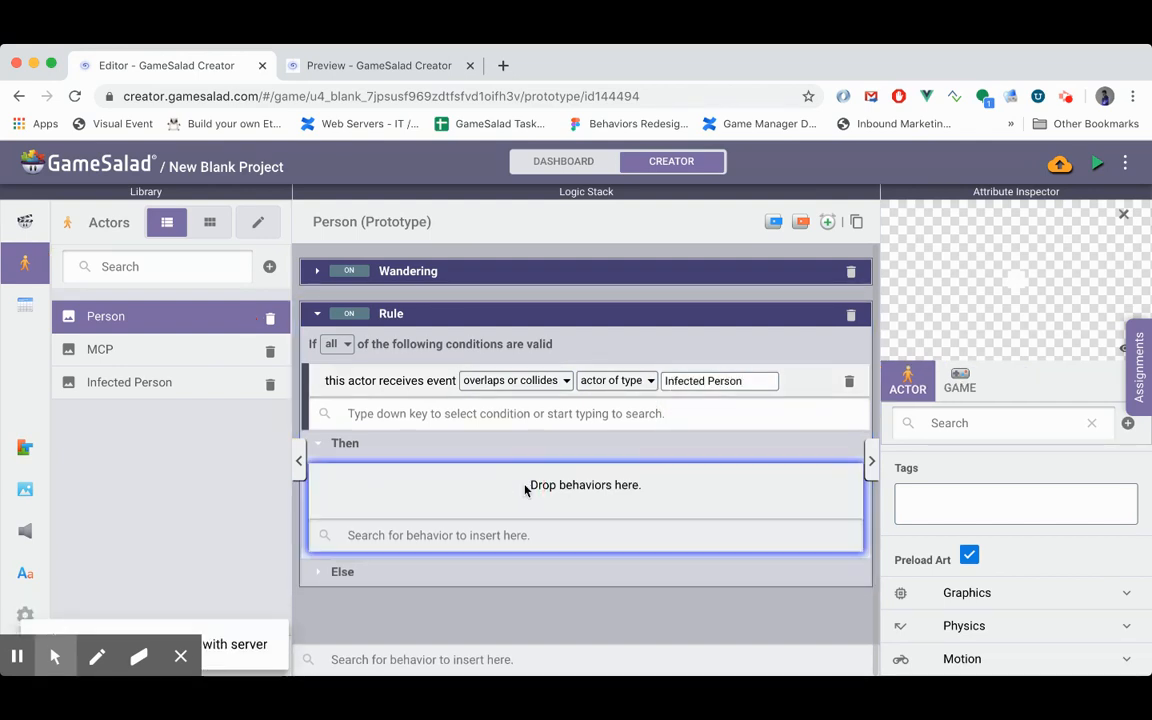
{"action": "left_click", "coordinate": [502, 536]}
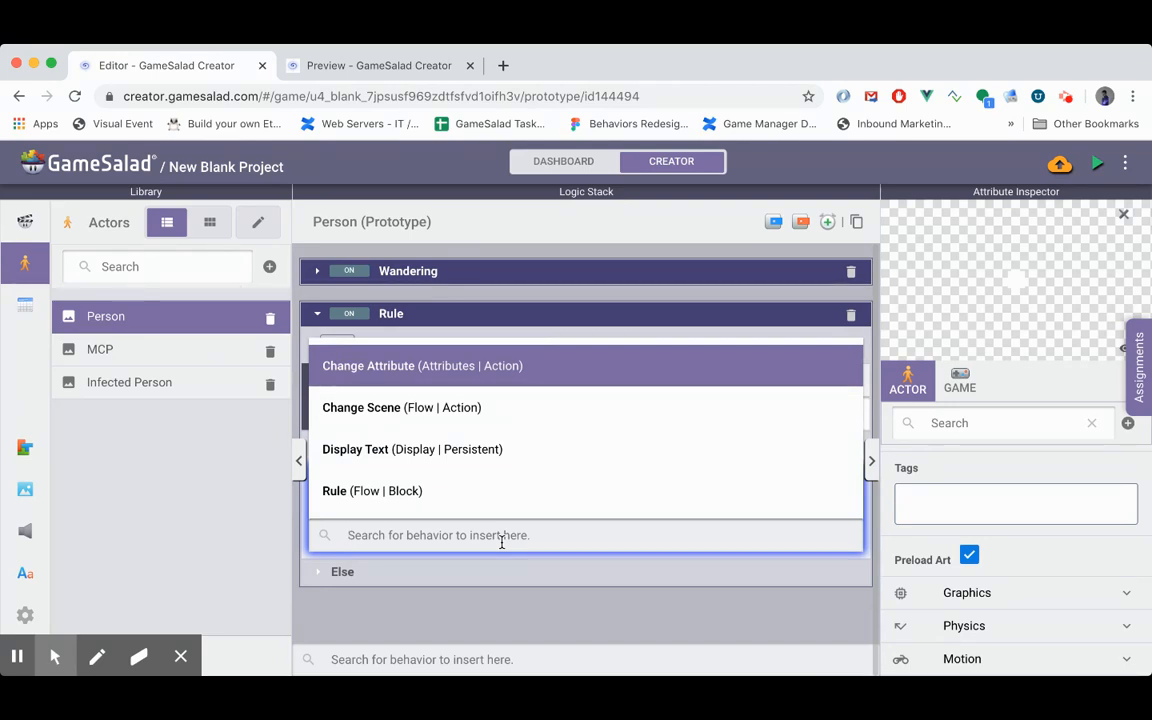
{"action": "key", "text": "Down"}
{"action": "type", "text": "des"}
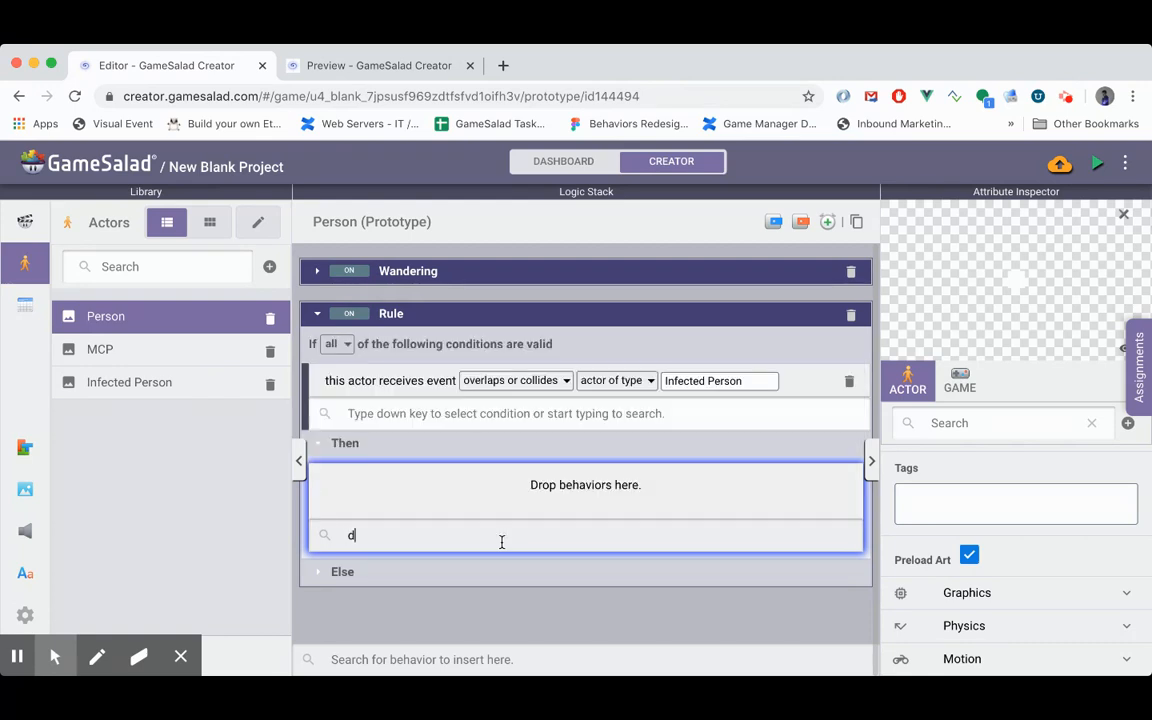
{"action": "key", "text": "BackSpace"}
{"action": "key", "text": "BackSpace"}
{"action": "type", "text": "destor"}
{"action": "key", "text": "BackSpace"}
{"action": "key", "text": "BackSpace"}
{"action": "type", "text": "r"}
{"action": "key", "text": "Return"}
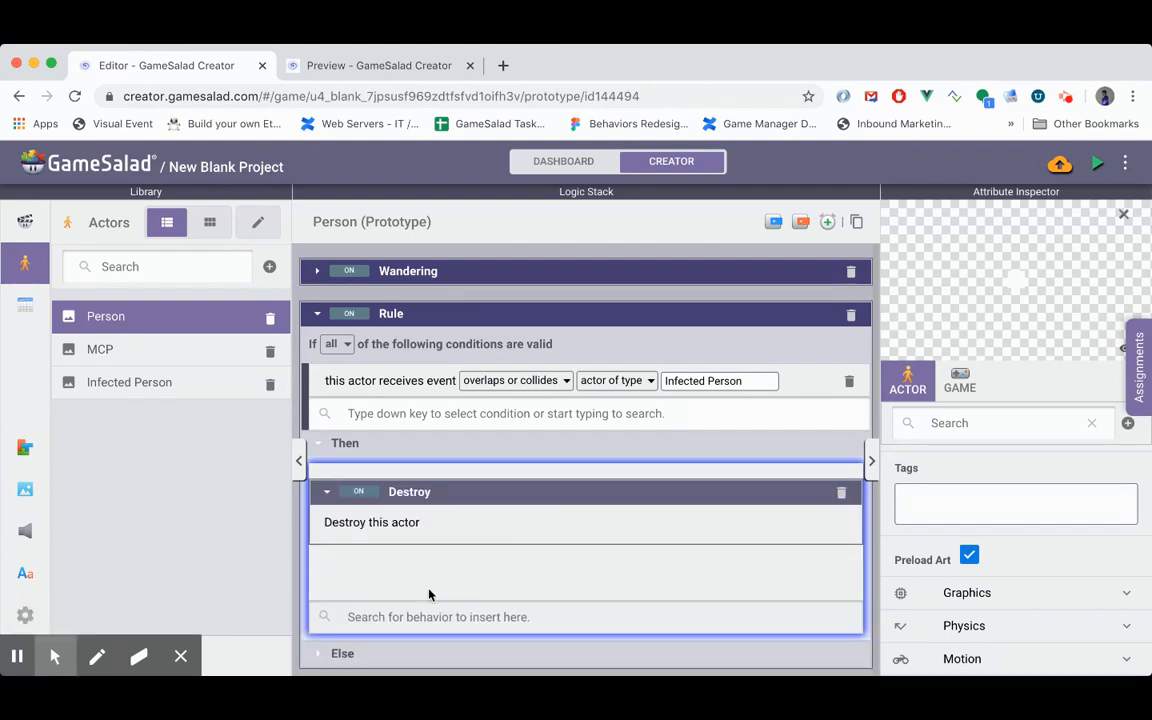
- Add a Spawn Actor behavior to the rule's Then section and set it to spawn an Infected Person
{"action": "type", "text": "spa"}
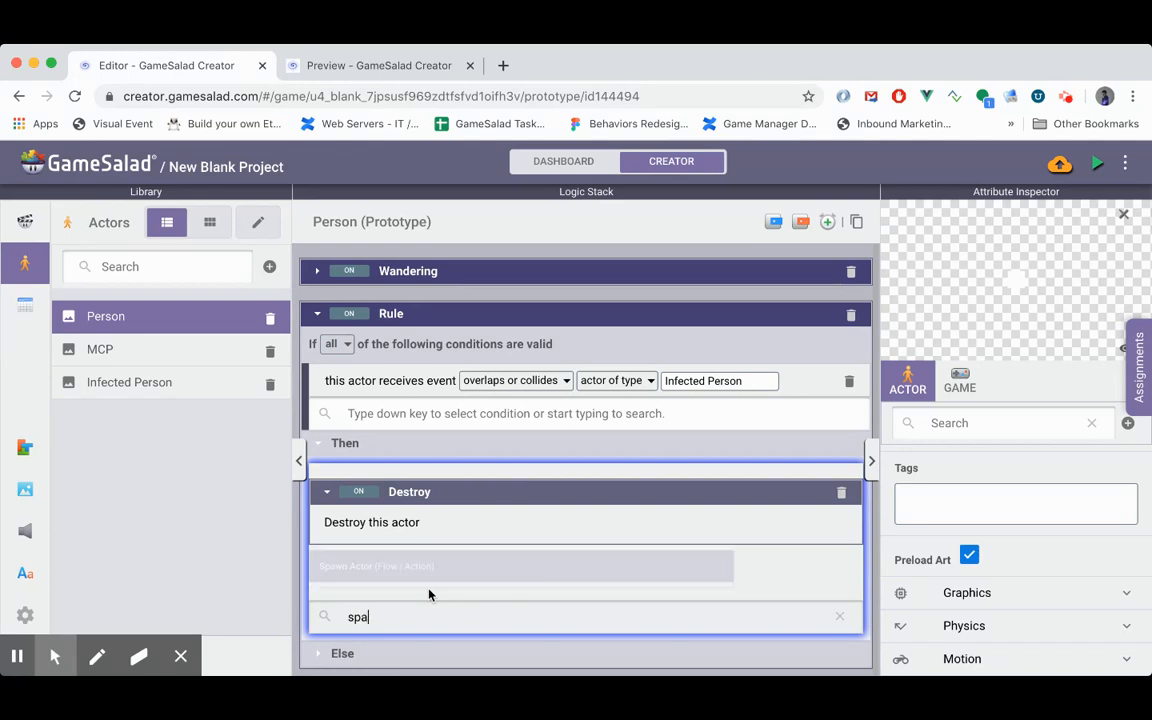
{"action": "type", "text": "wn"}
{"action": "key", "text": "Return"}
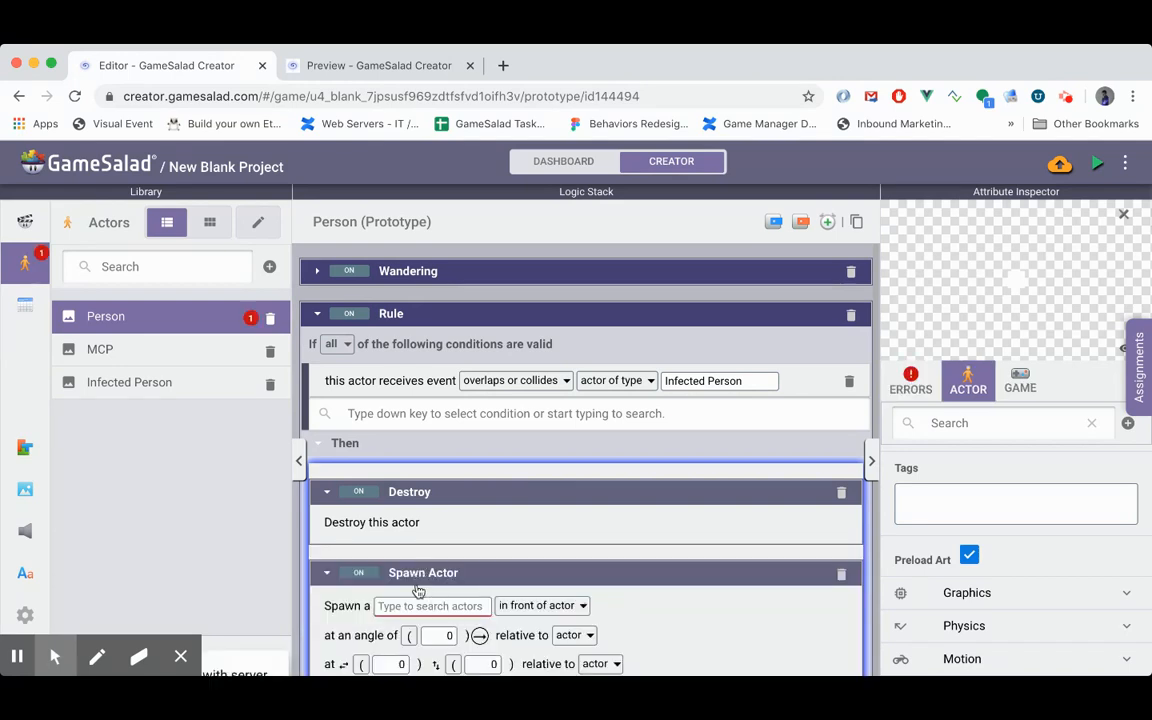
{"action": "left_click", "coordinate": [425, 605]}
{"action": "type", "text": "in"}
{"action": "key", "text": "Return"}
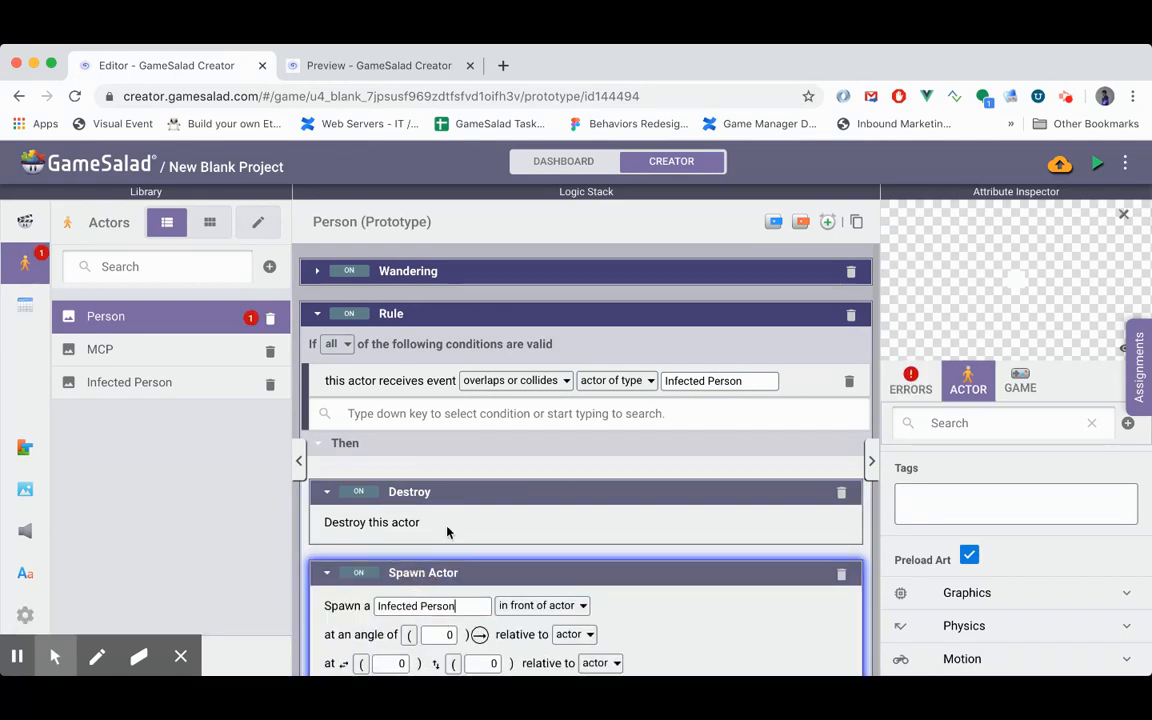
- Move the Spawn Actor behavior above Destroy in the rule's Then section
{"action": "scroll", "coordinate": [450, 500], "scroll_direction": "down", "scroll_amount": 1}
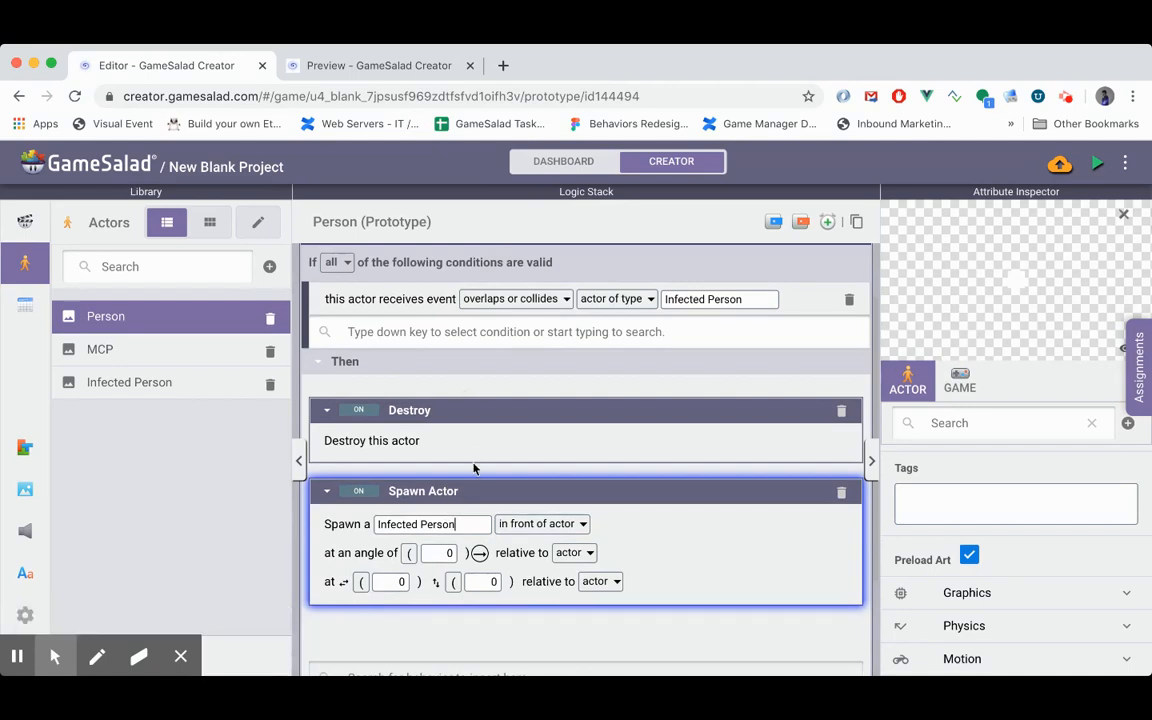
{"action": "scroll", "coordinate": [475, 469], "scroll_direction": "up", "scroll_amount": 1}
{"action": "scroll", "coordinate": [475, 469], "scroll_direction": "down", "scroll_amount": 1}
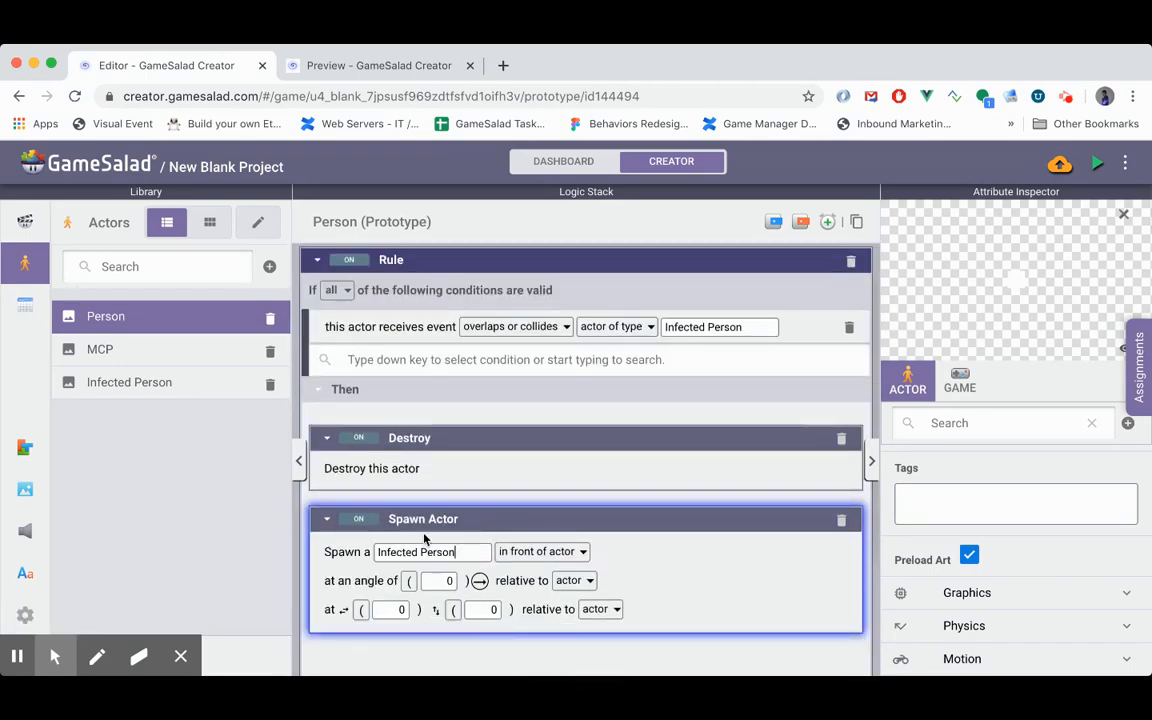
{"action": "scroll", "coordinate": [436, 313], "scroll_direction": "down", "scroll_amount": 1}
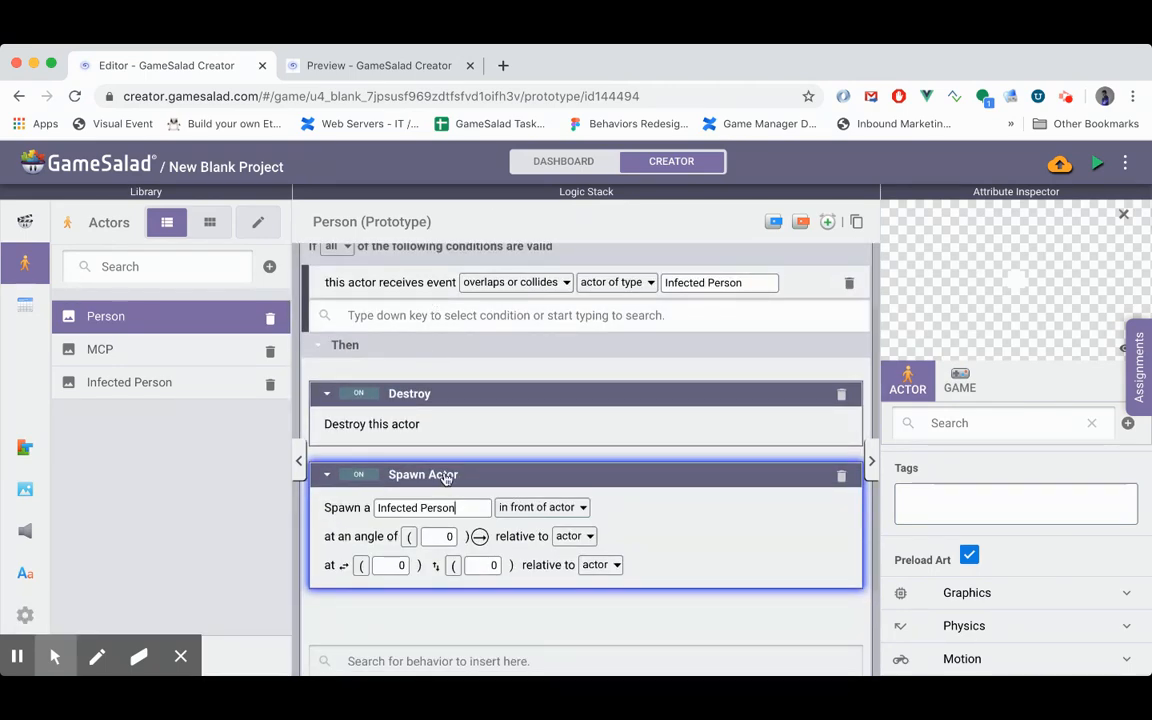
{"action": "left_click_drag", "start_coordinate": [446, 478], "coordinate": [492, 381]}
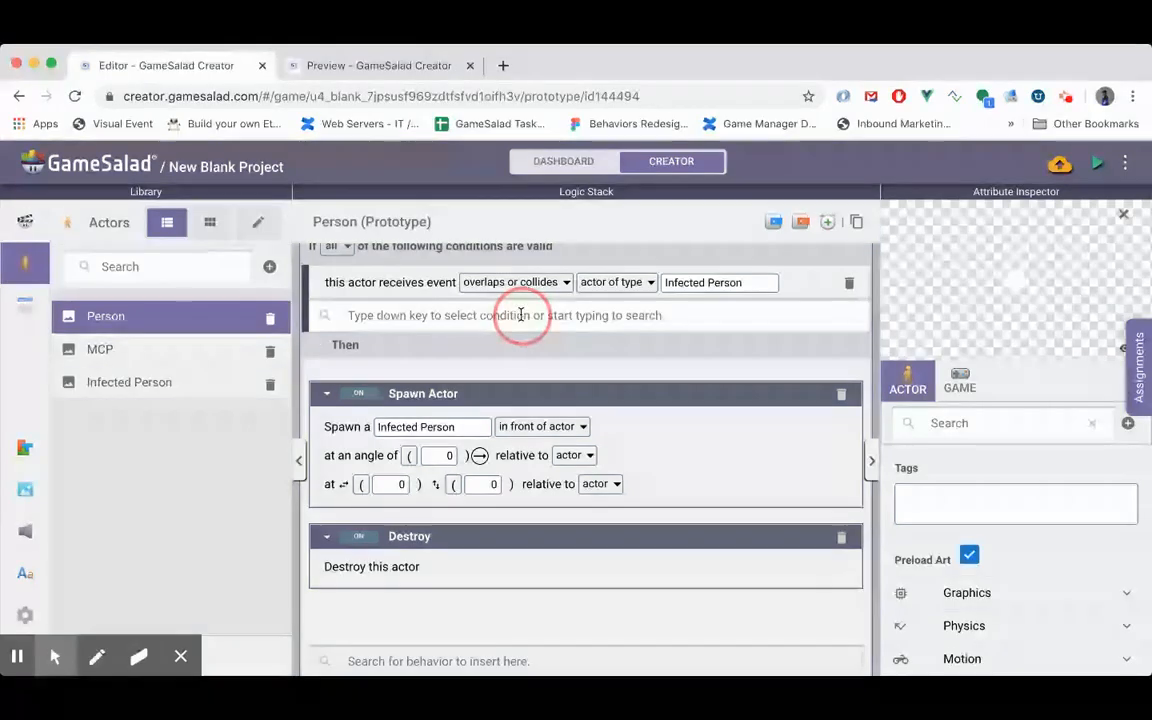
{"action": "left_click", "coordinate": [512, 394]}
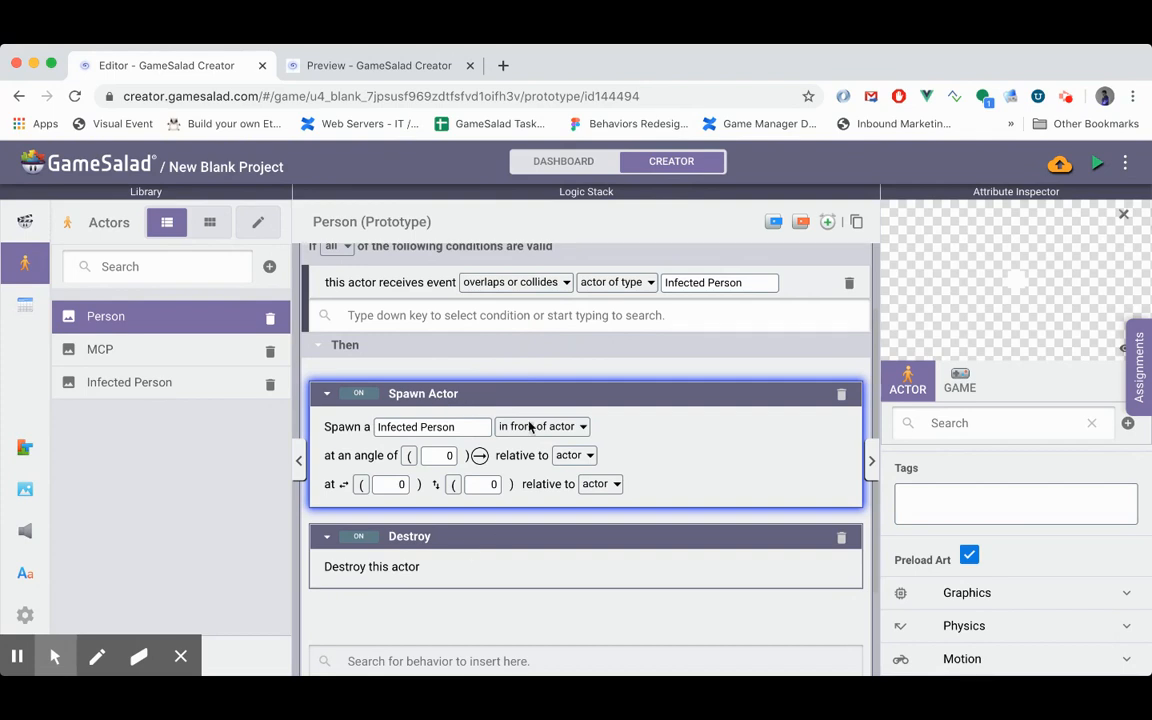
- Create an integer game attribute named Infected Population
{"action": "left_click", "coordinate": [969, 390]}
{"action": "scroll", "coordinate": [1000, 550], "scroll_direction": "down", "scroll_amount": 5}
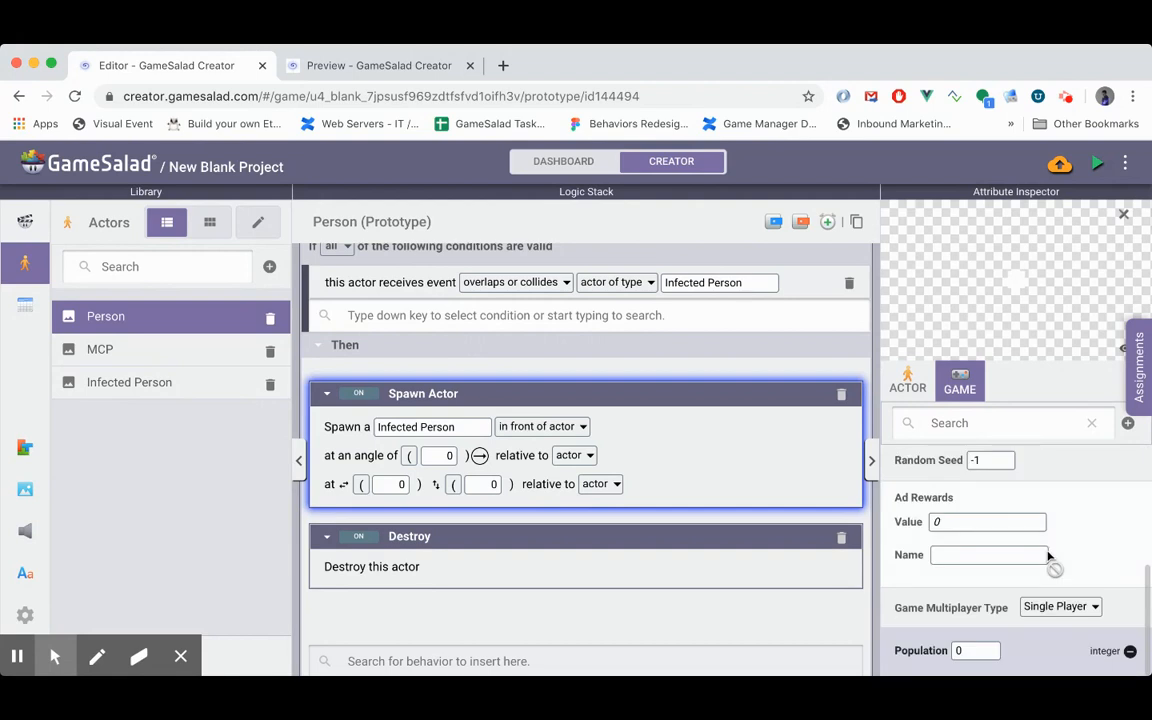
{"action": "left_click", "coordinate": [1127, 423]}
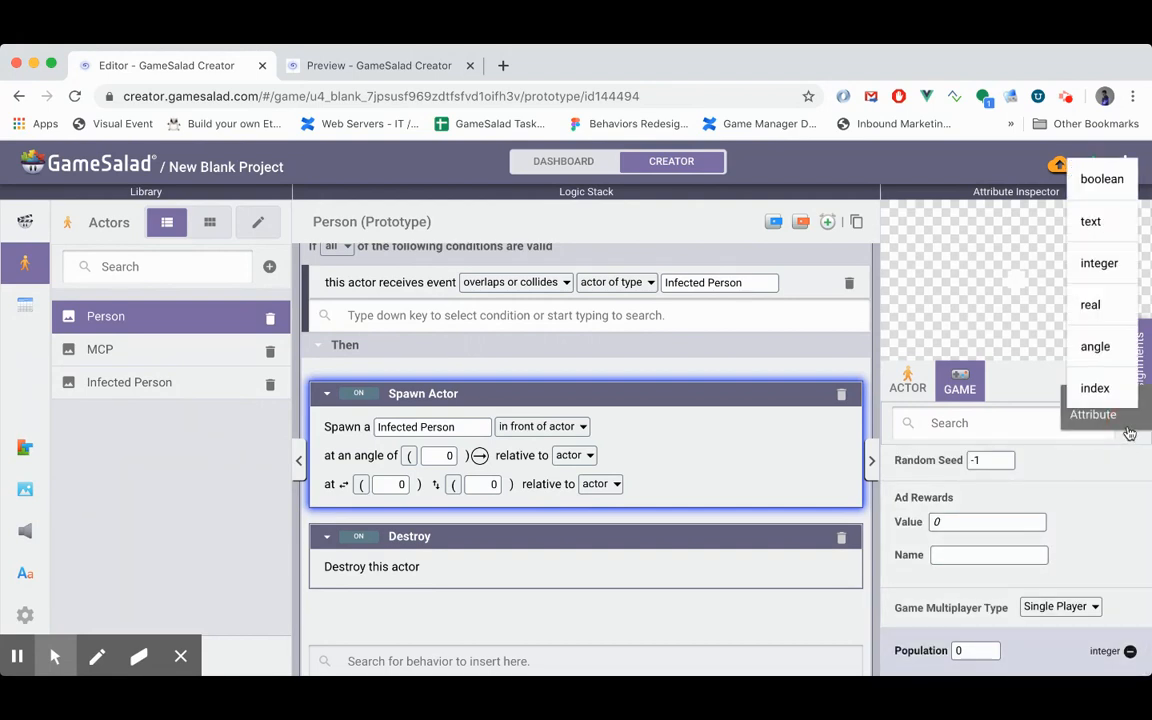
{"action": "left_click", "coordinate": [1097, 263]}
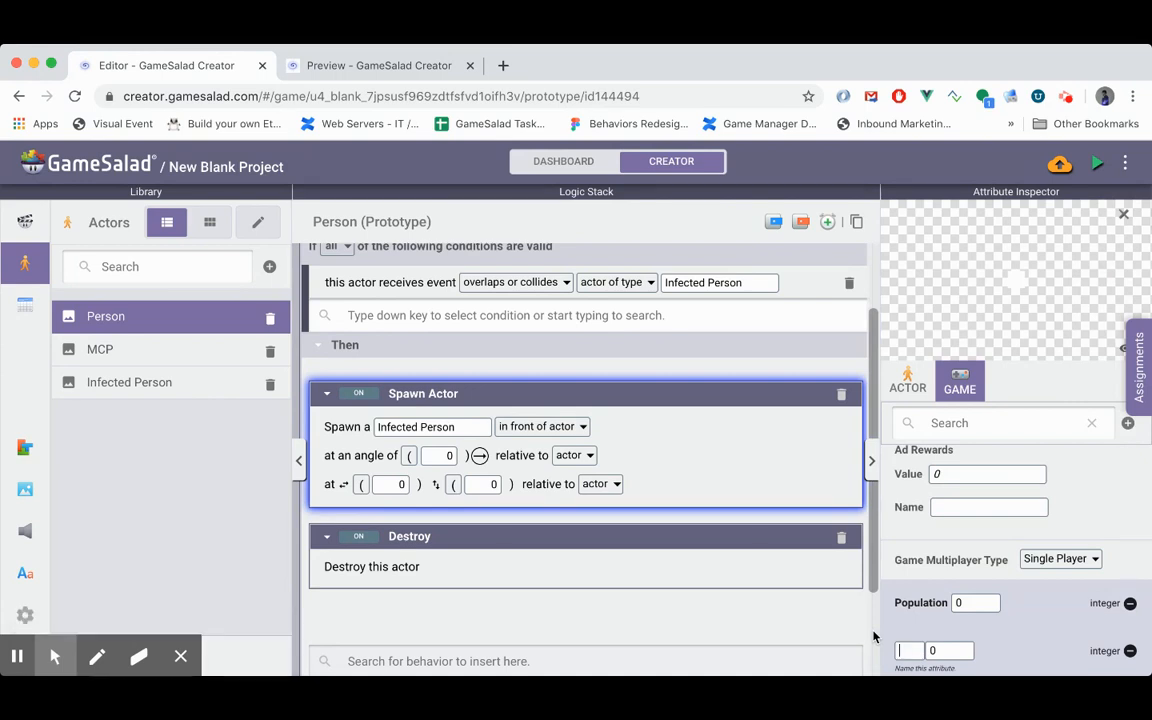
{"action": "type", "text": "Infected"}
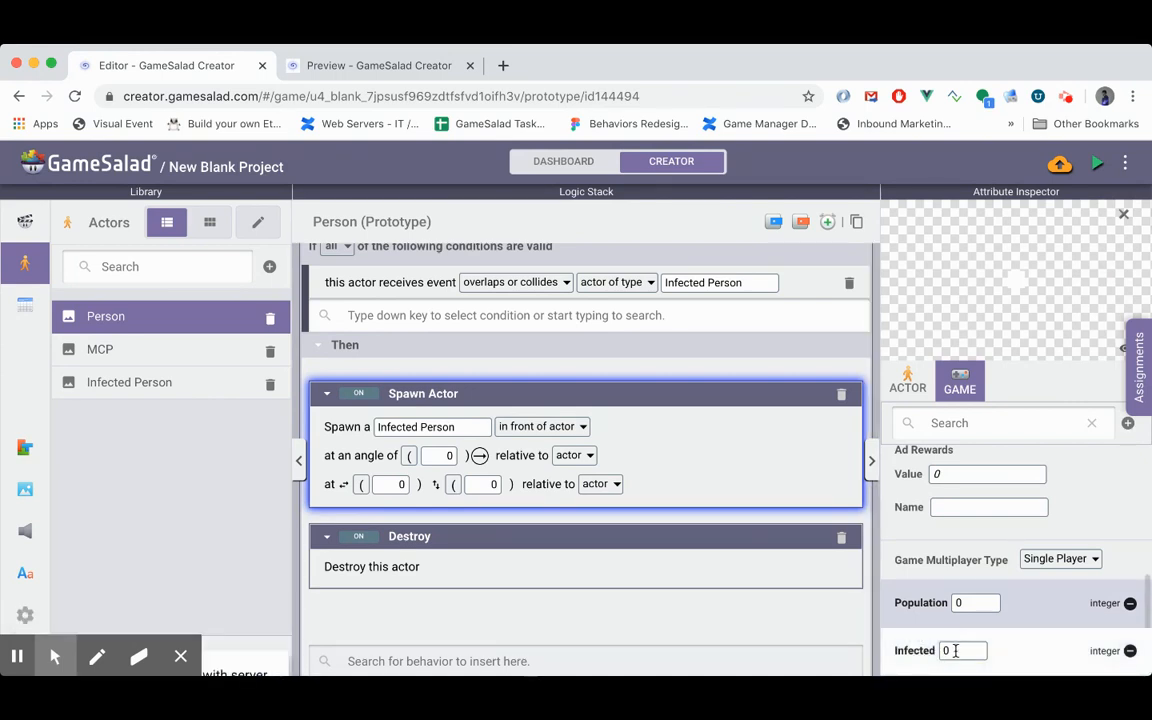
{"action": "type", "text": " Po"}
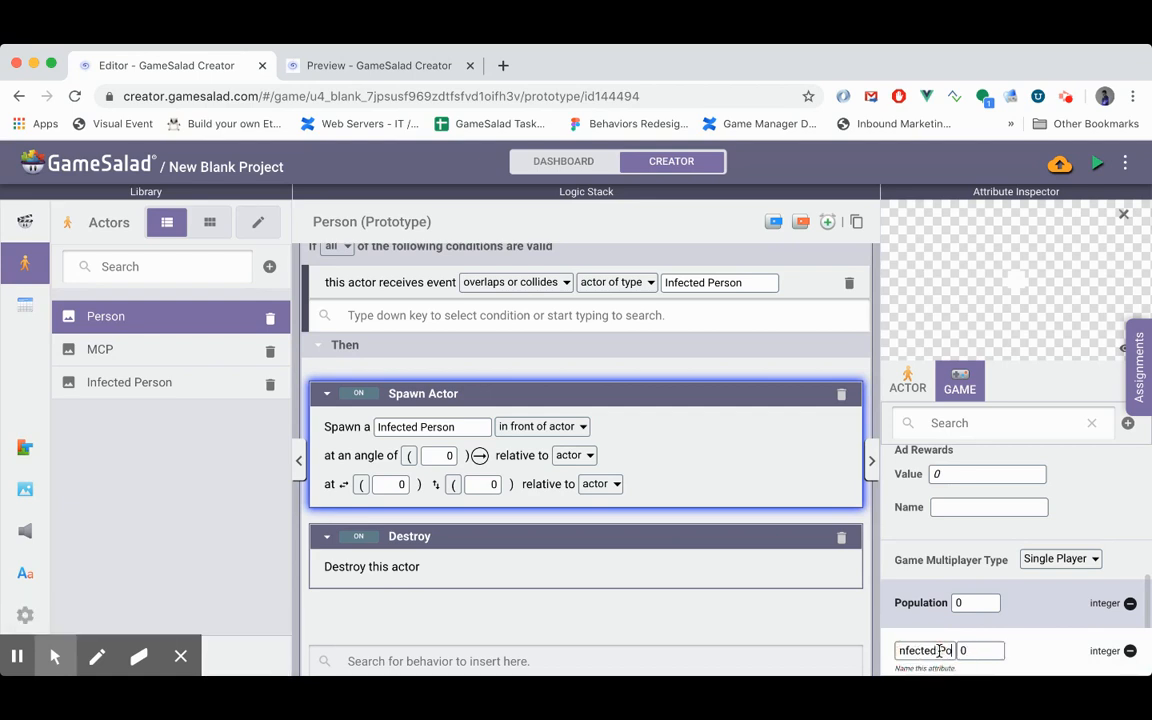
{"action": "type", "text": "pulation"}
{"action": "key", "text": "Return"}
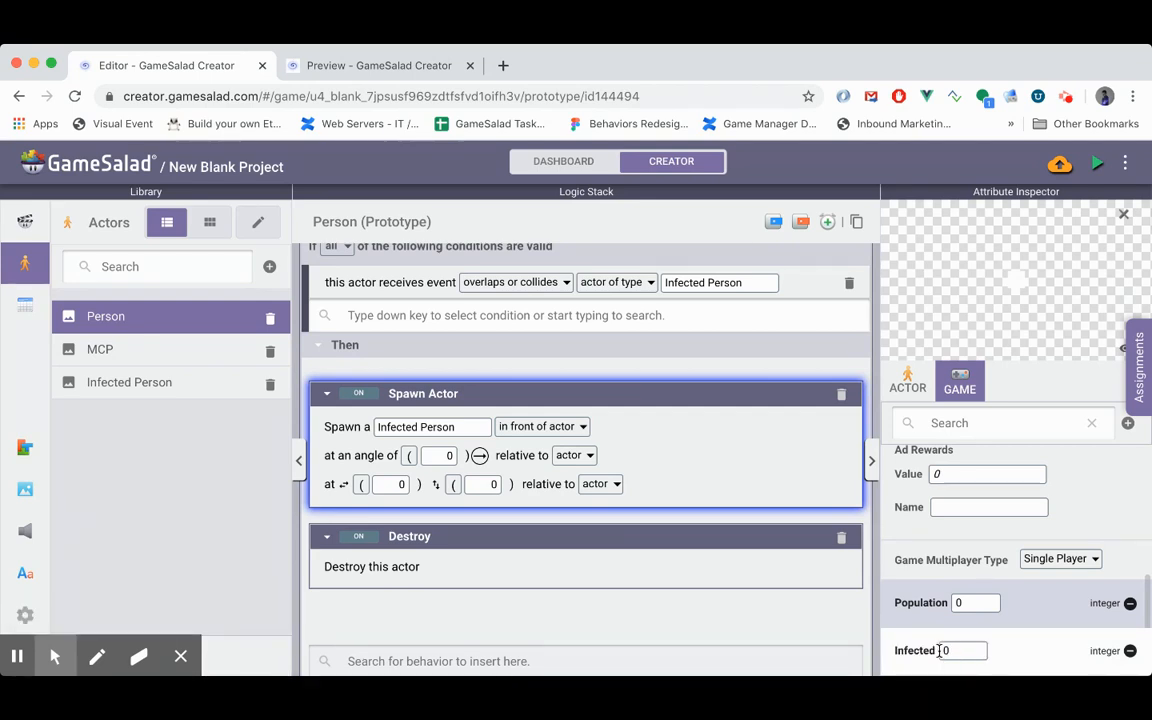
- Add a Change Attribute behavior to the collision rule's Then section and target game["Infected Population"]
{"action": "left_click", "coordinate": [532, 661]}
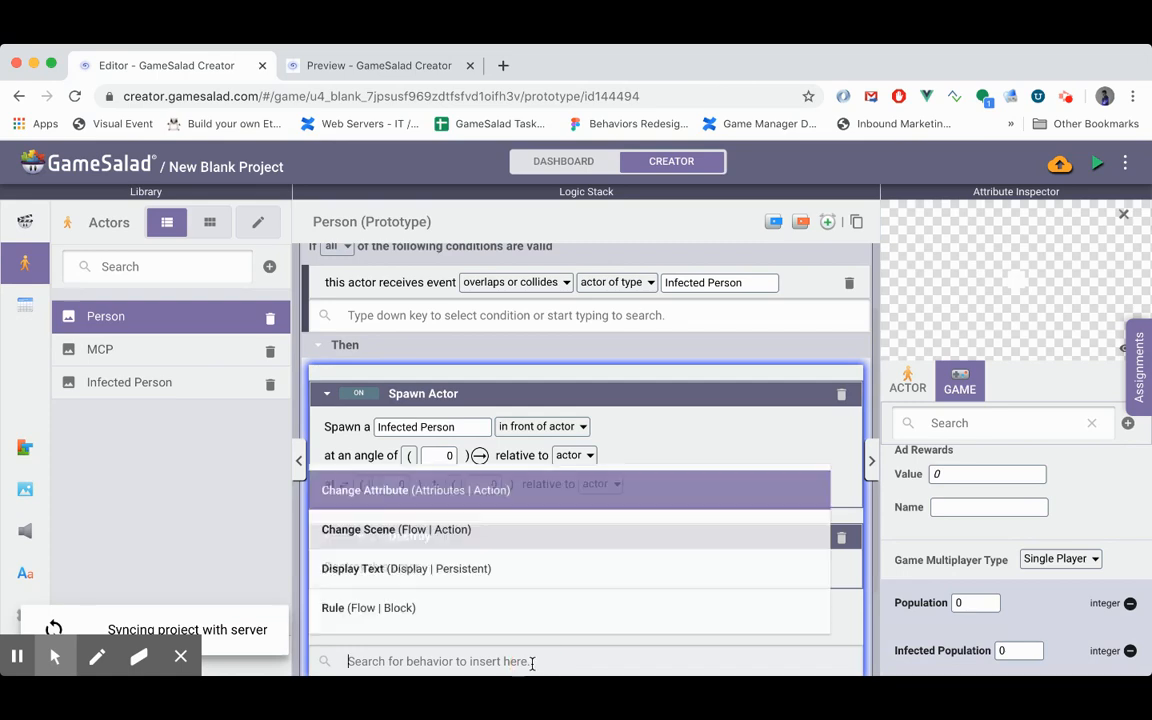
{"action": "type", "text": "Ch"}
{"action": "key", "text": "Return"}
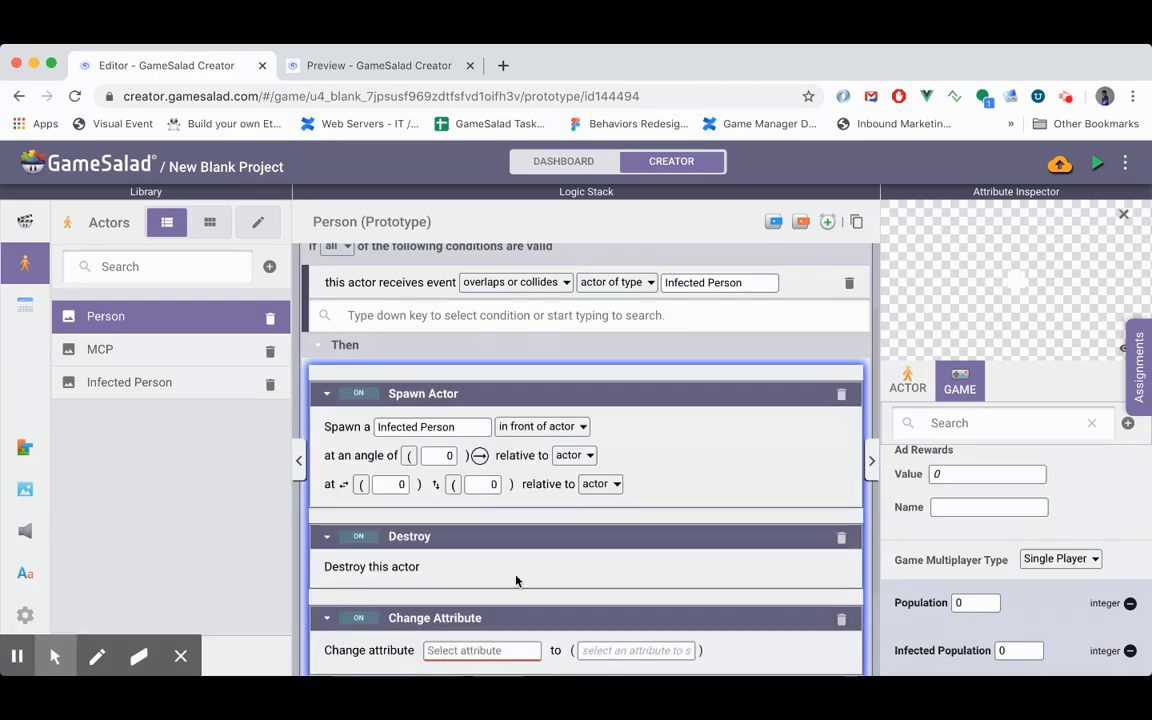
{"action": "scroll", "coordinate": [464, 517], "scroll_direction": "down", "scroll_amount": 3}
{"action": "left_click", "coordinate": [474, 441]}
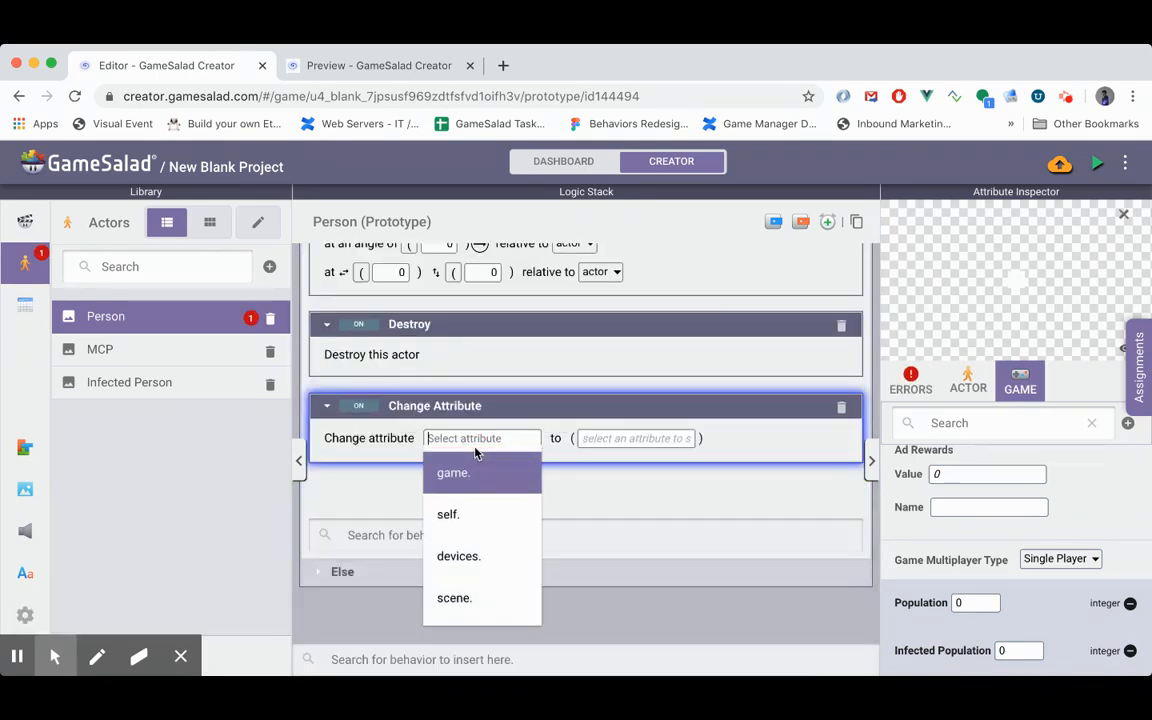
{"action": "key", "text": "Return"}
{"action": "key", "text": "Up"}
{"action": "key", "text": "Return"}
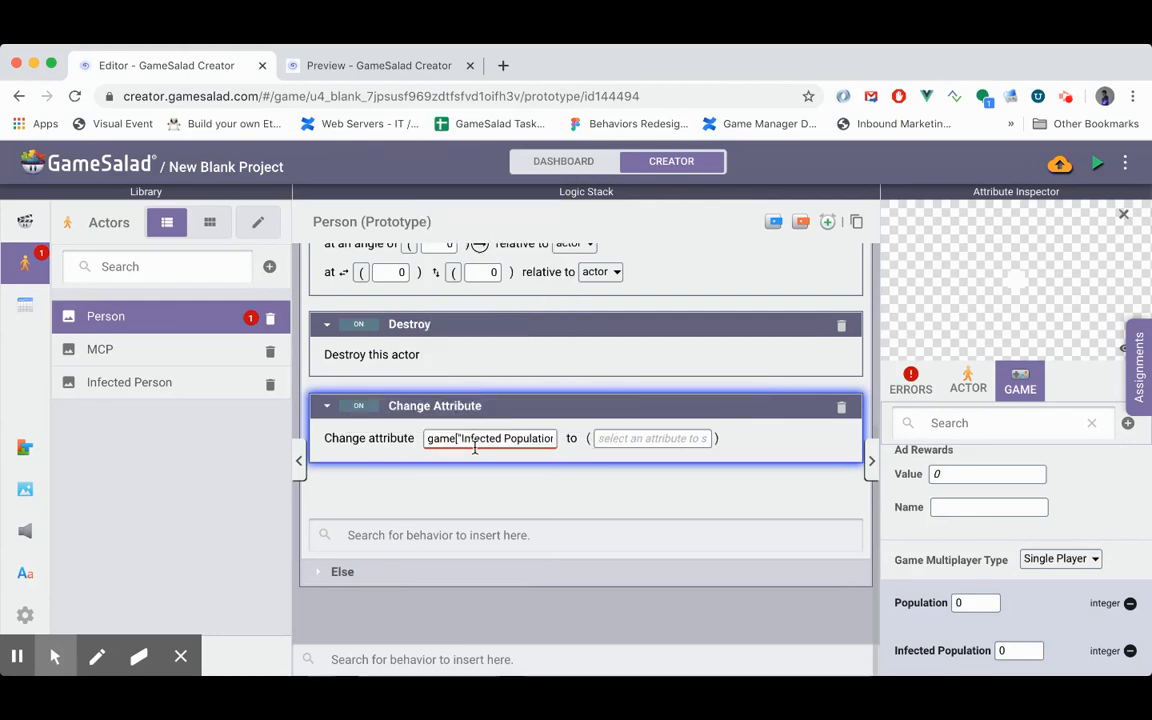
- Set the Change Attribute value to the expression game["Infected Population"]+1
{"action": "left_click", "coordinate": [633, 441]}
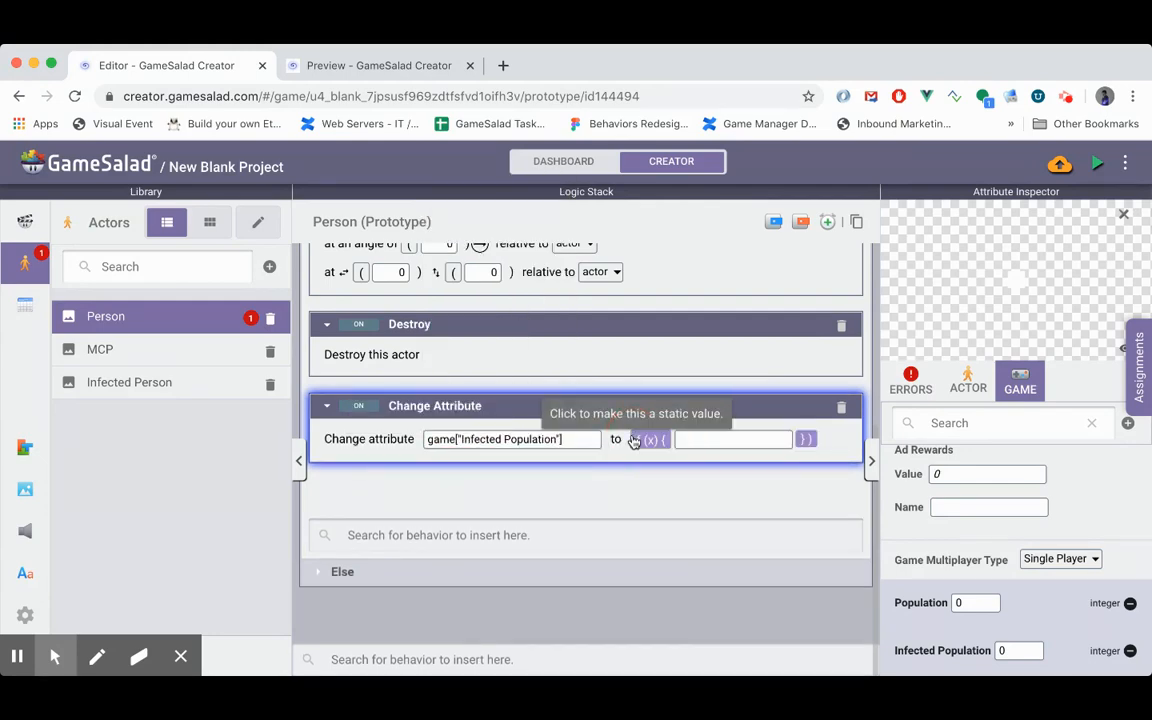
{"action": "left_click", "coordinate": [700, 441]}
{"action": "type", "text": "g"}
{"action": "key", "text": "Return"}
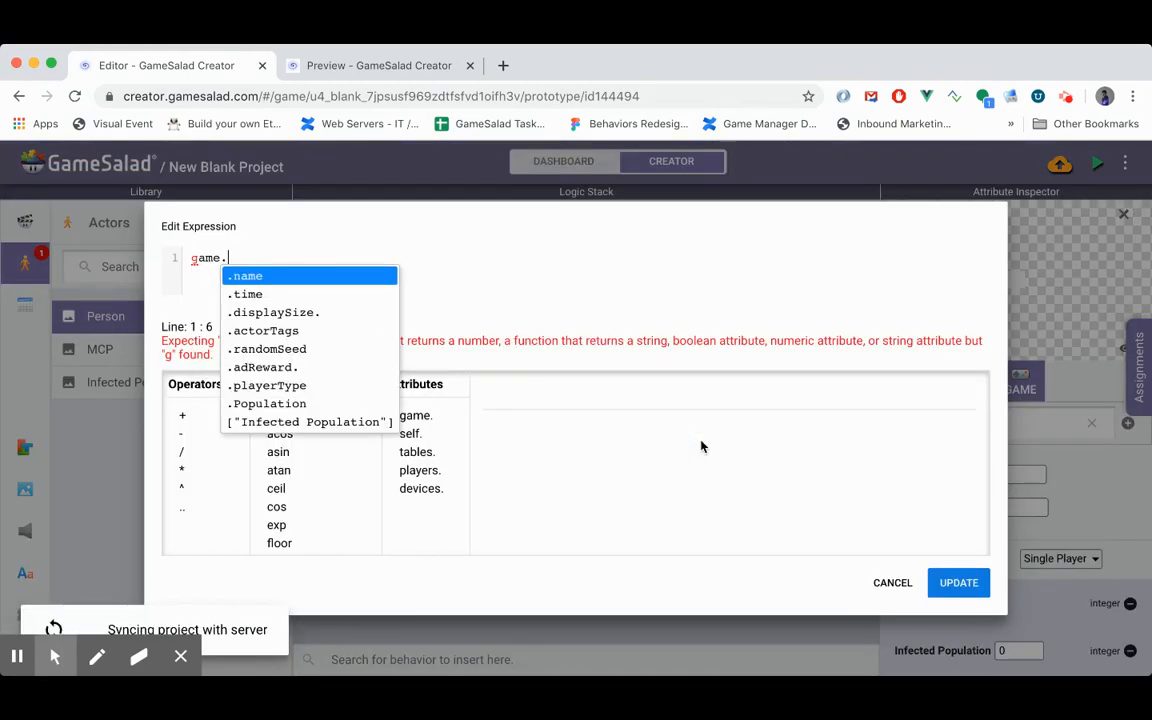
{"action": "key", "text": "Up"}
{"action": "key", "text": "Return"}
{"action": "type", "text": "+1"}
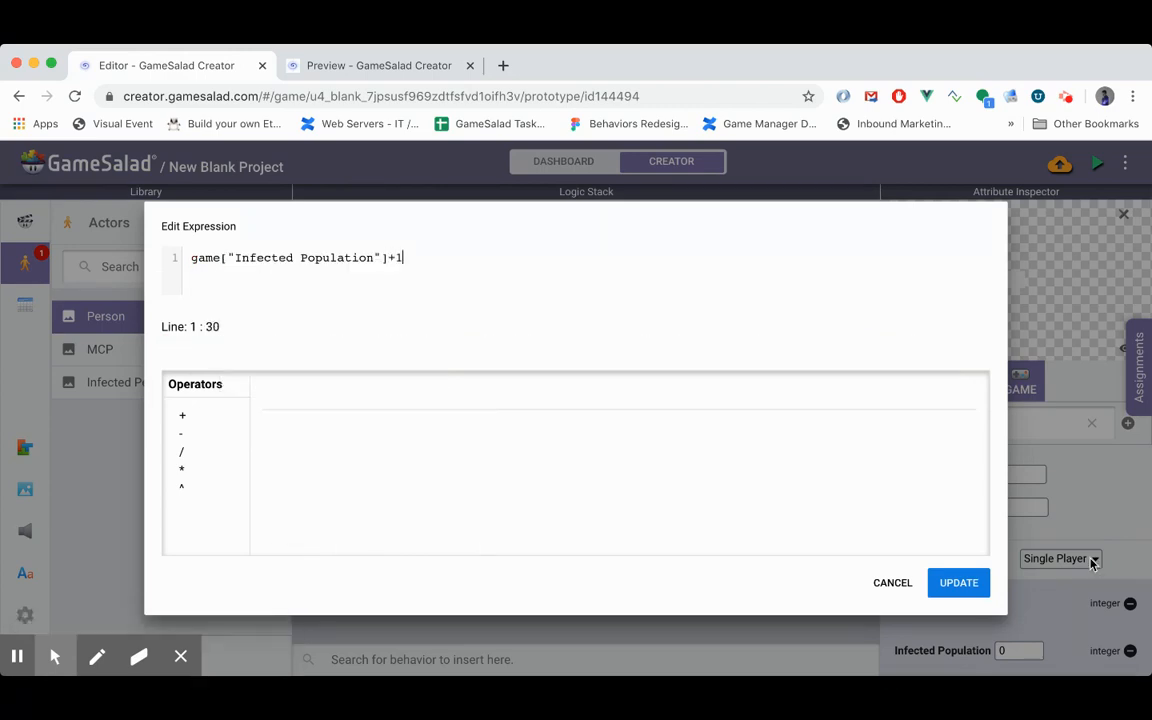
{"action": "left_click", "coordinate": [975, 588]}
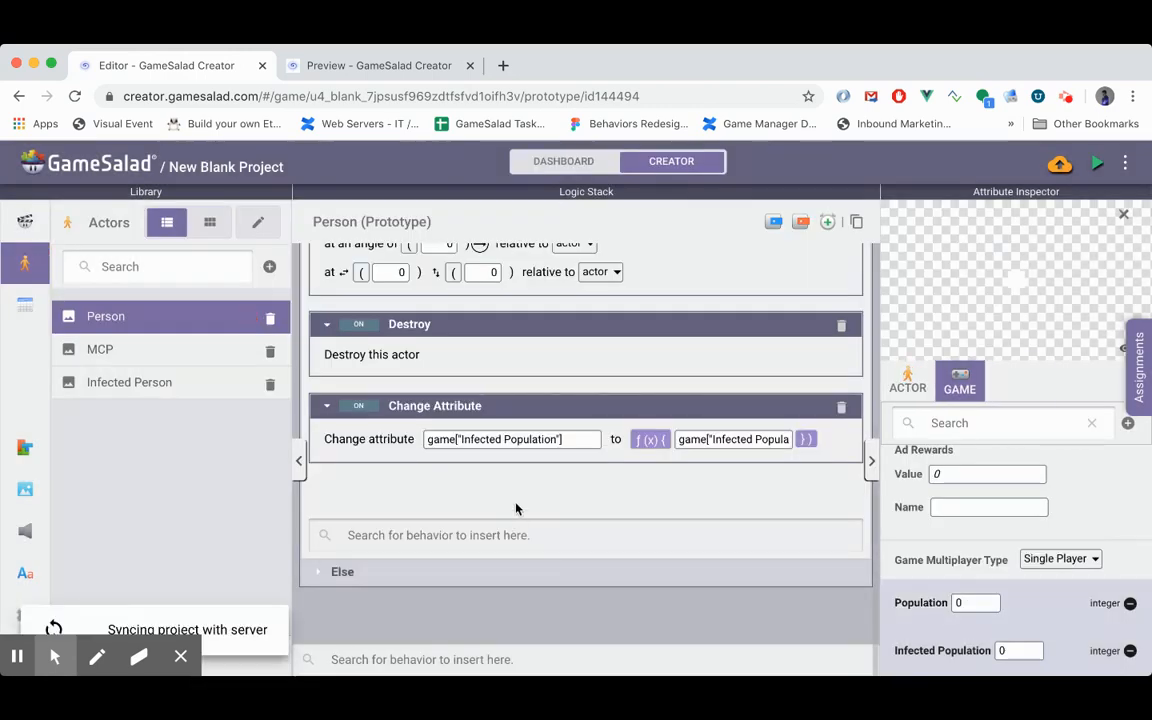
- Move the Change Attribute behavior between Spawn Actor and Destroy in the rule's Then section
{"action": "scroll", "coordinate": [516, 508], "scroll_direction": "up", "scroll_amount": 2}
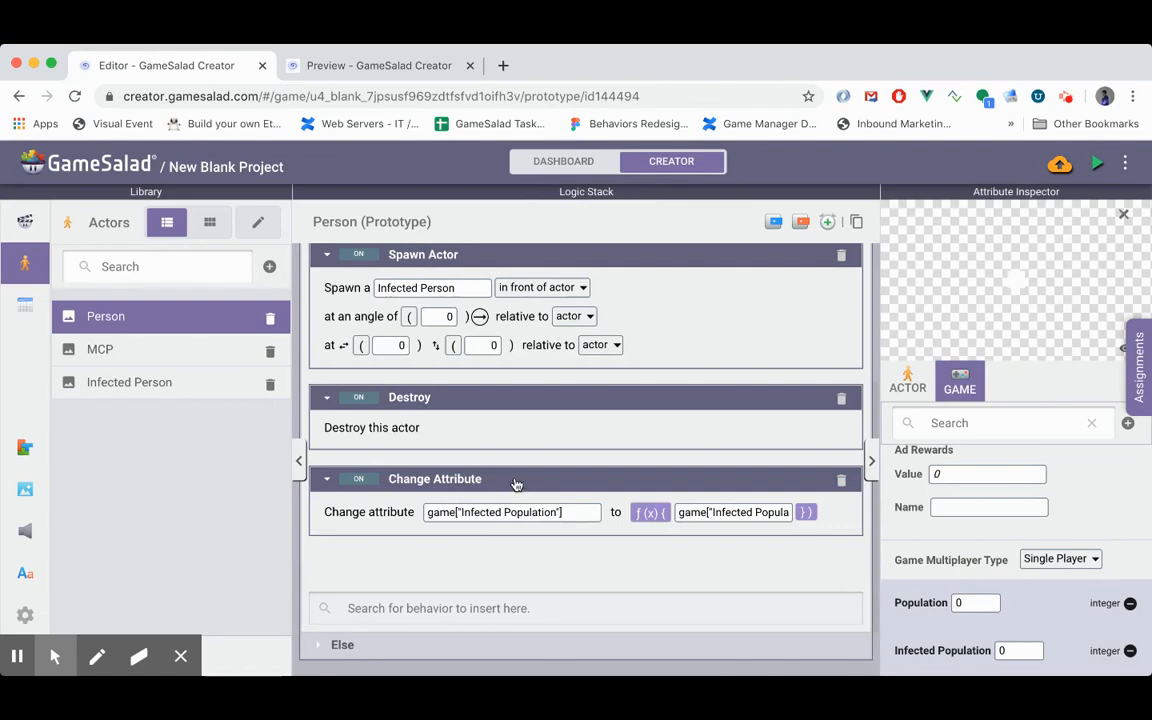
{"action": "left_click_drag", "start_coordinate": [516, 484], "coordinate": [516, 391]}
{"action": "scroll", "coordinate": [511, 384], "scroll_direction": "up", "scroll_amount": 4}
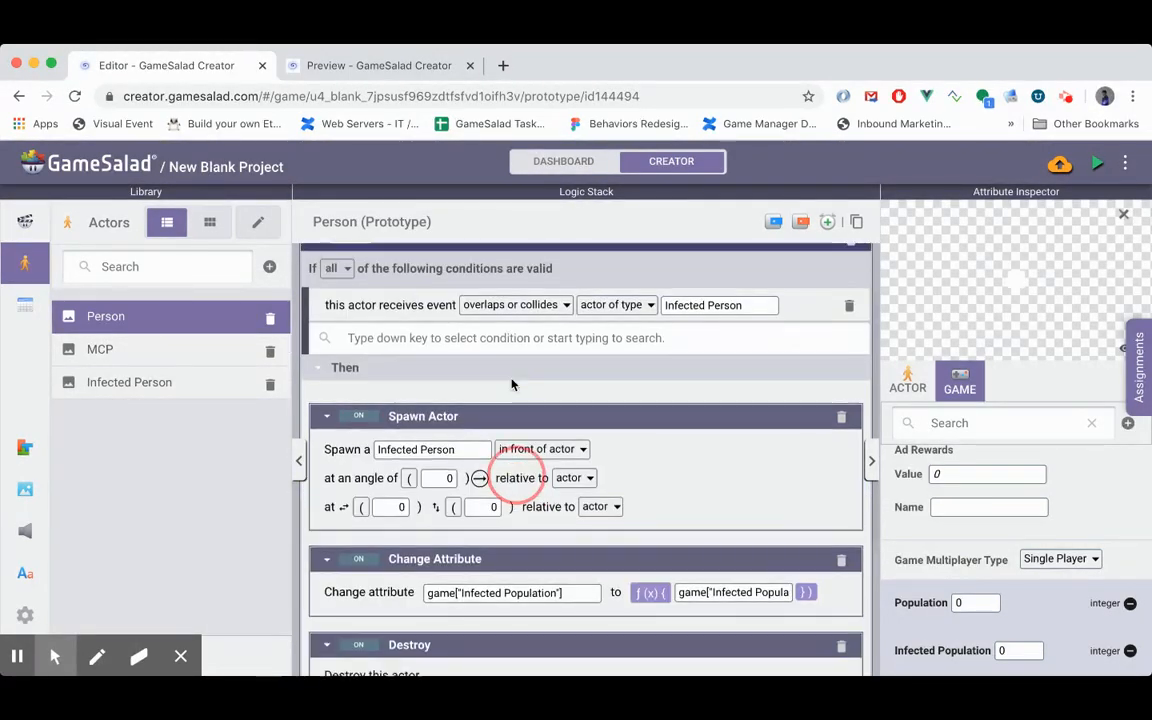
{"action": "scroll", "coordinate": [514, 385], "scroll_direction": "up", "scroll_amount": 2}
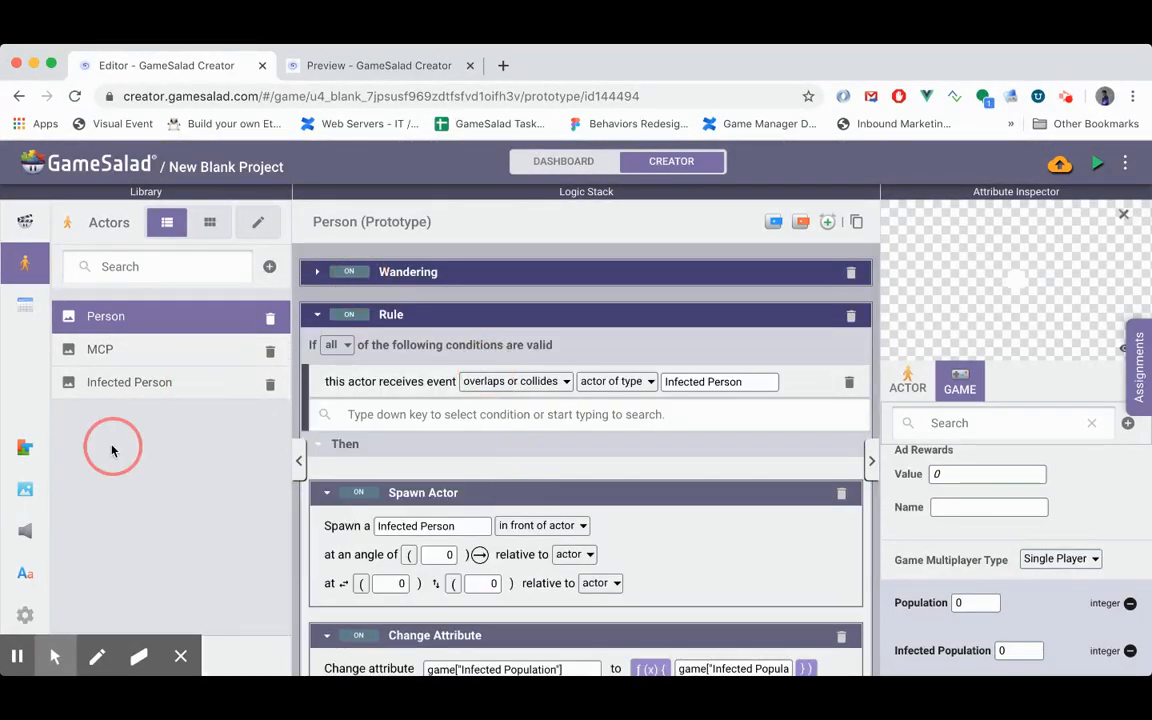
{"action": "scroll", "coordinate": [530, 525], "scroll_direction": "down", "scroll_amount": 2}
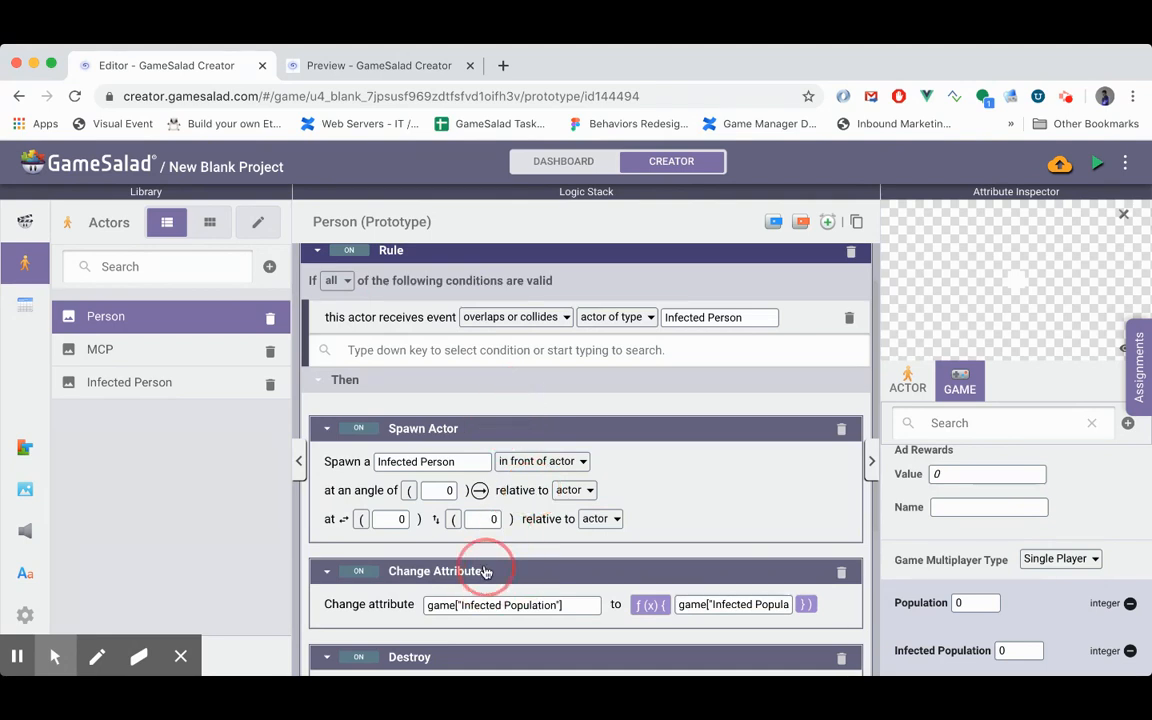
{"action": "scroll", "coordinate": [485, 571], "scroll_direction": "down", "scroll_amount": 3}
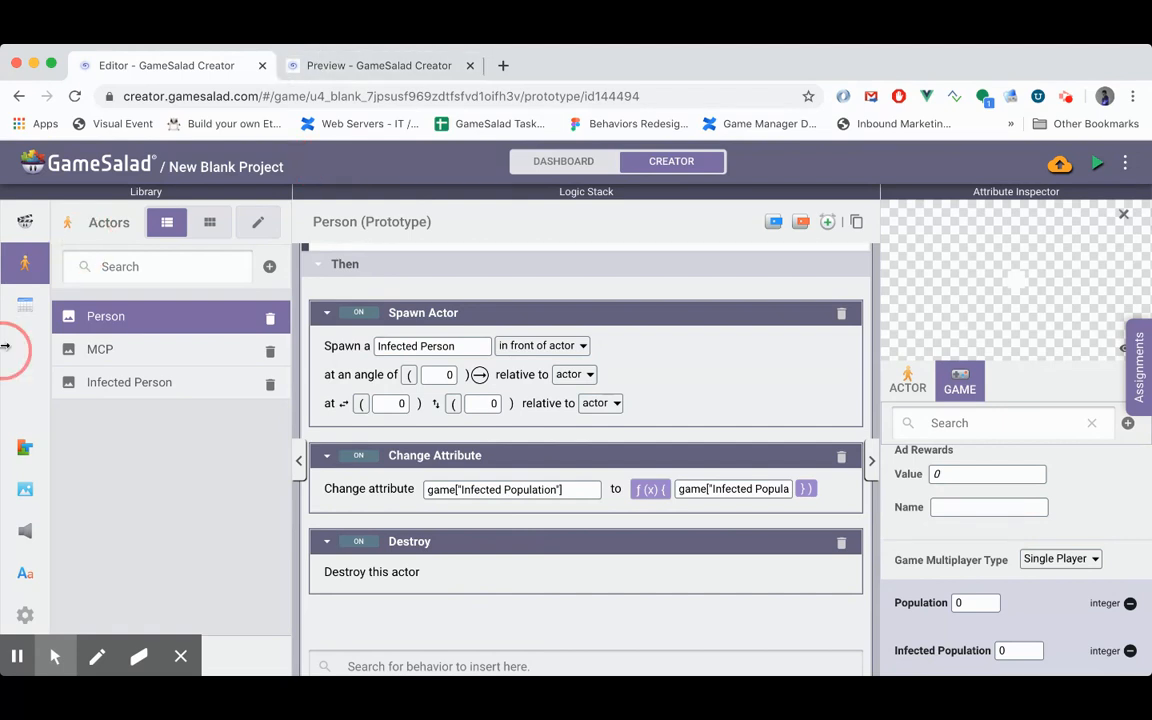
- Place one Infected Person actor in the Initial Scene and preview the game
{"action": "left_click", "coordinate": [24, 222]}
{"action": "left_click", "coordinate": [118, 326]}
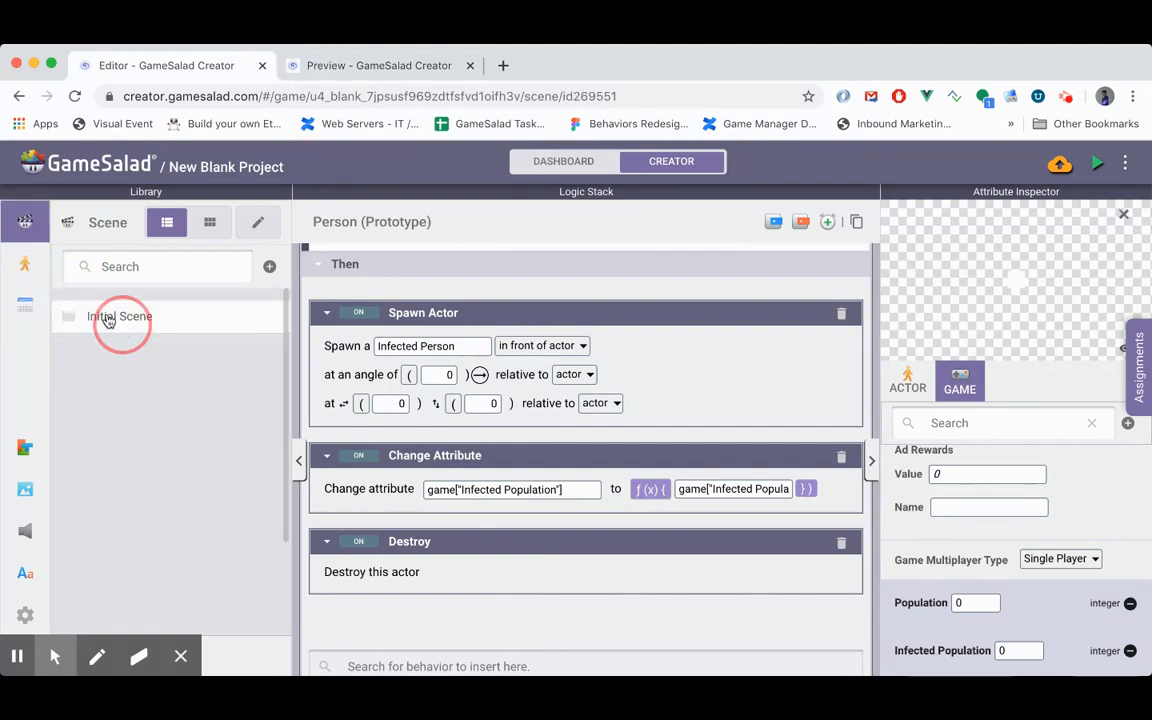
{"action": "left_click", "coordinate": [25, 263]}
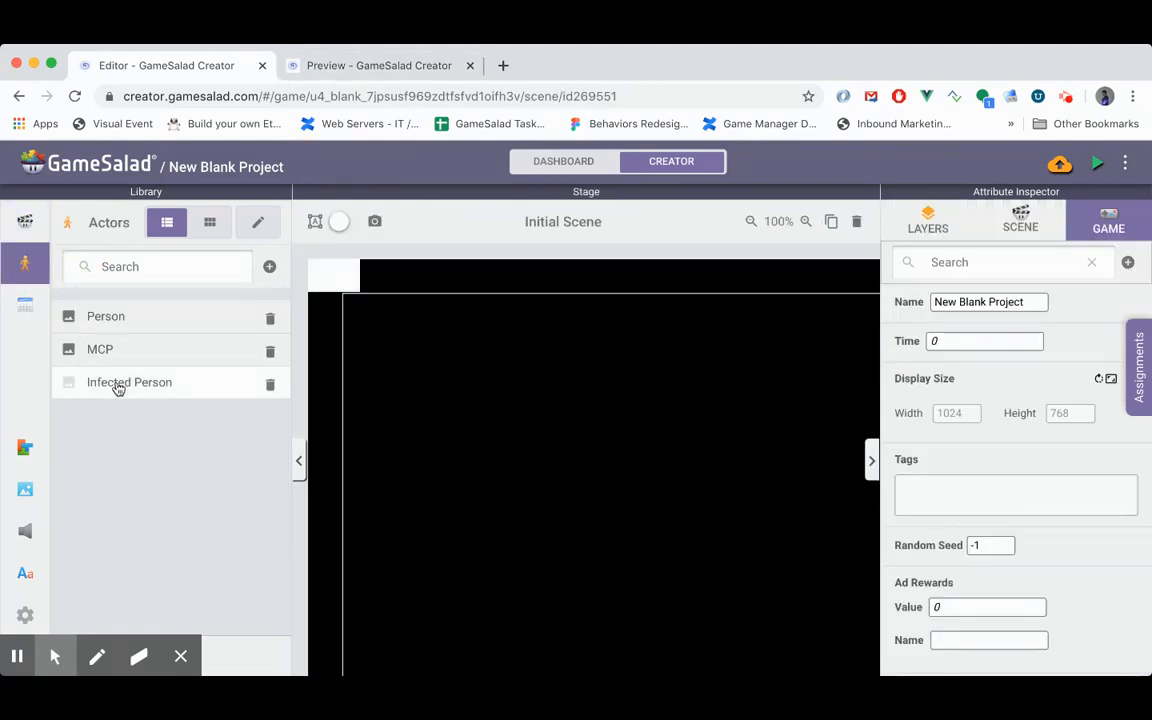
{"action": "left_click_drag", "start_coordinate": [117, 385], "coordinate": [729, 542]}
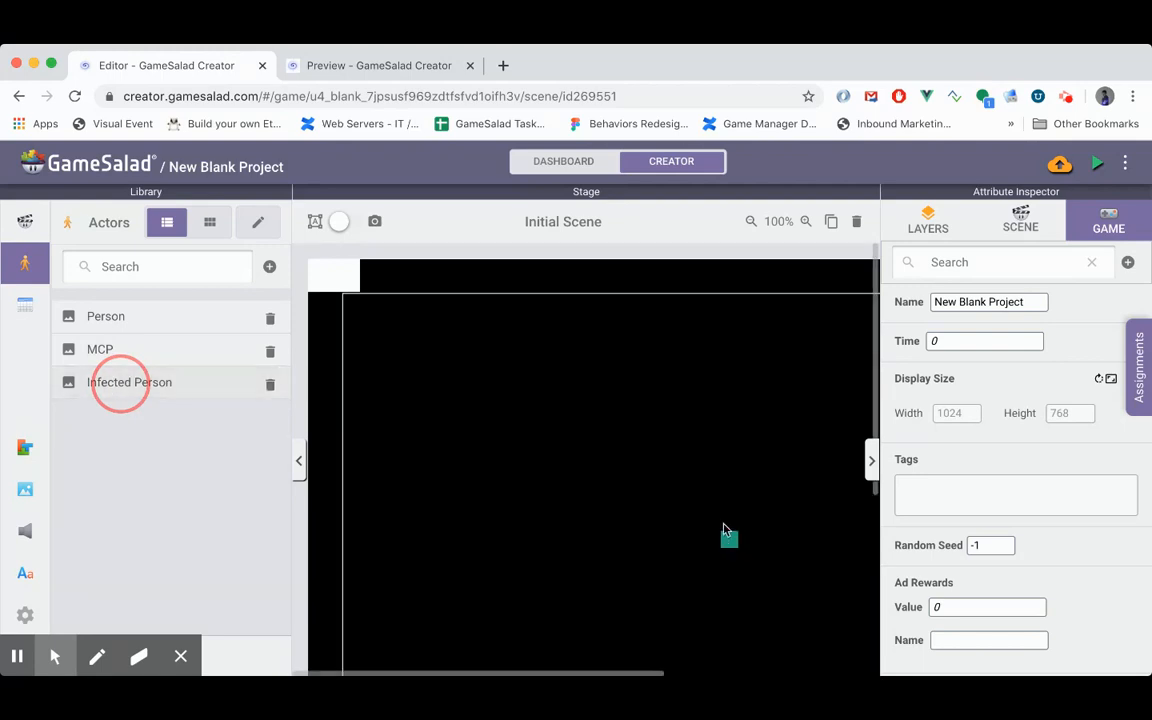
{"action": "left_click", "coordinate": [1100, 157]}
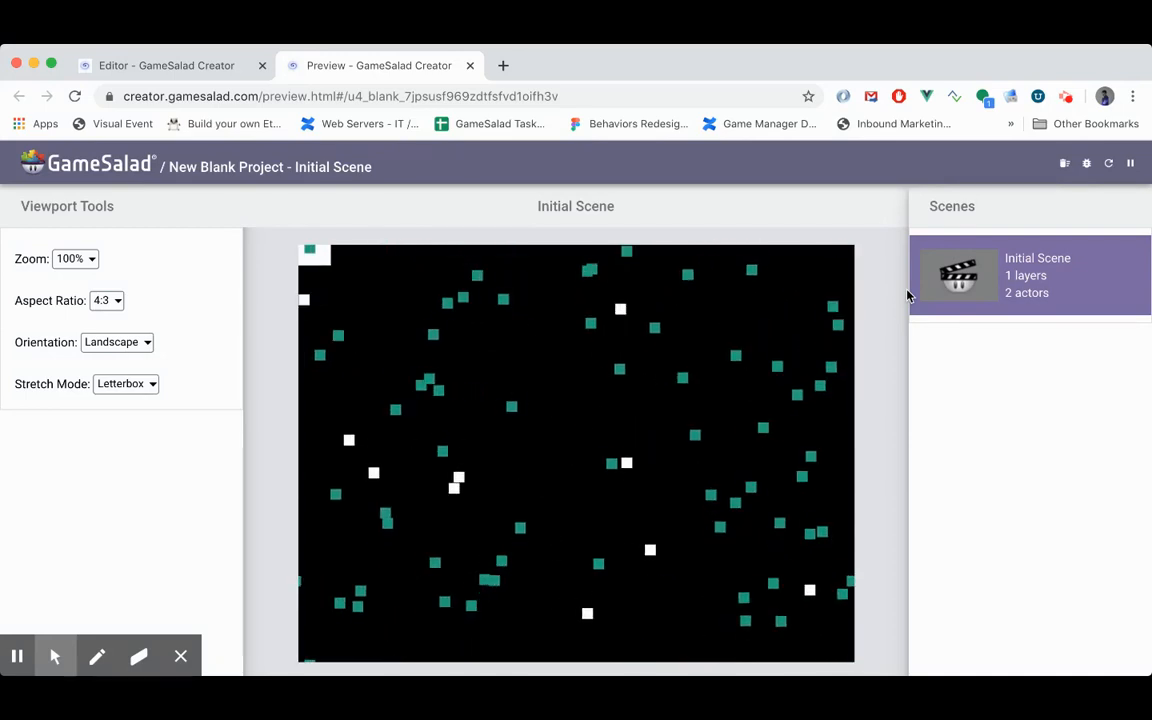
- Return to the editor and add a Display Text behavior to the MCP actor below its collapsed Loop
{"action": "left_click", "coordinate": [186, 70]}
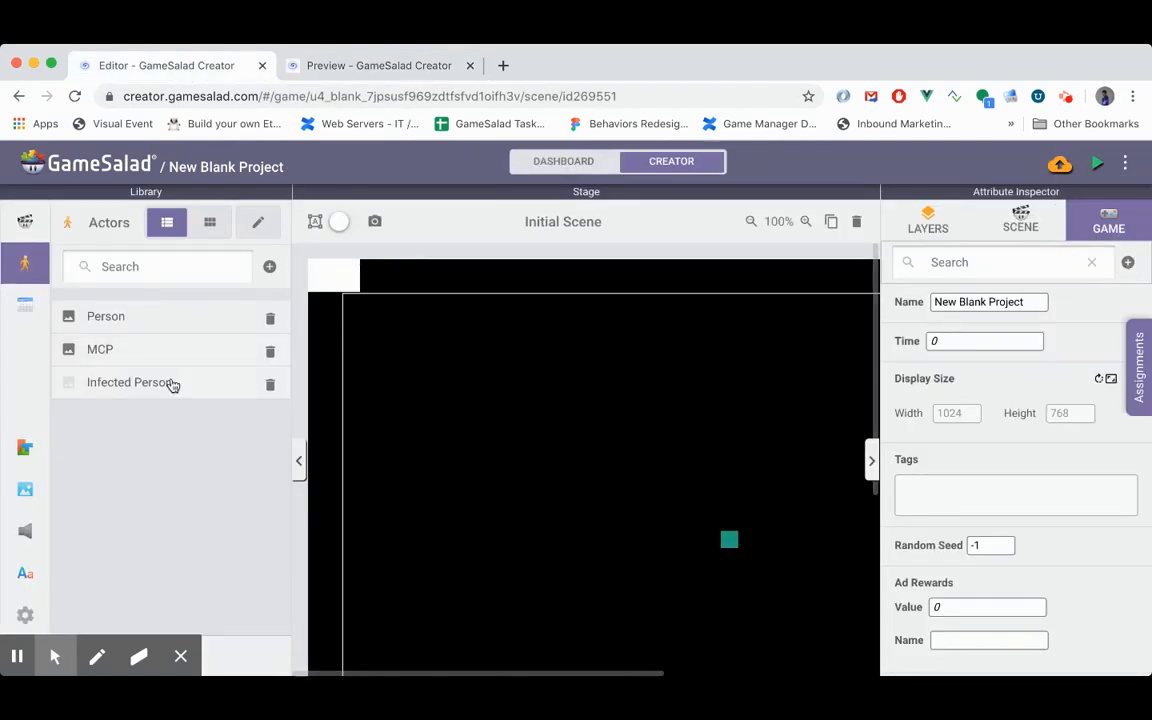
{"action": "double_click", "coordinate": [155, 344]}
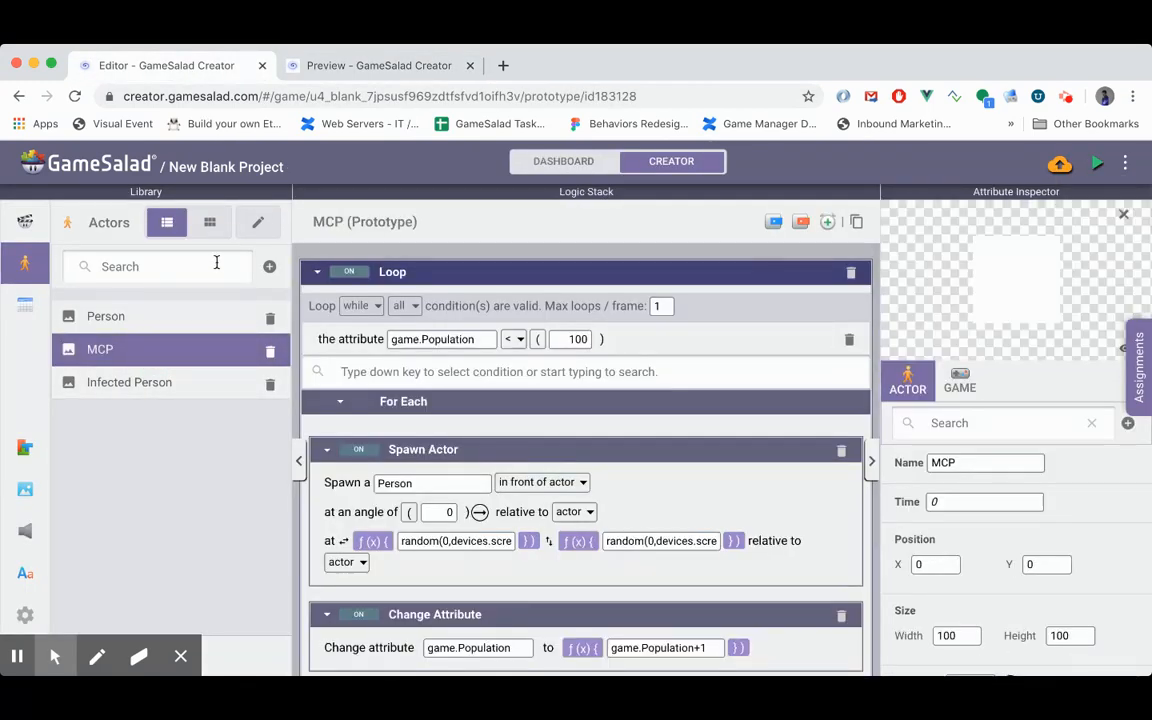
{"action": "left_click", "coordinate": [316, 272]}
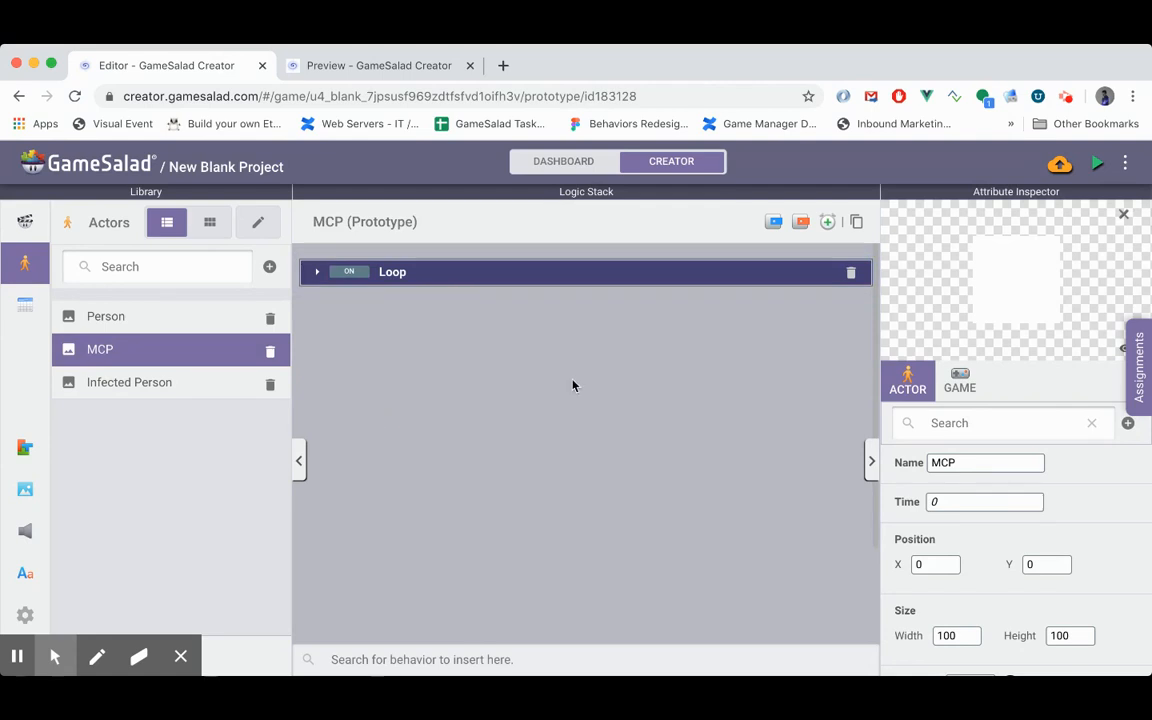
{"action": "left_click", "coordinate": [494, 659]}
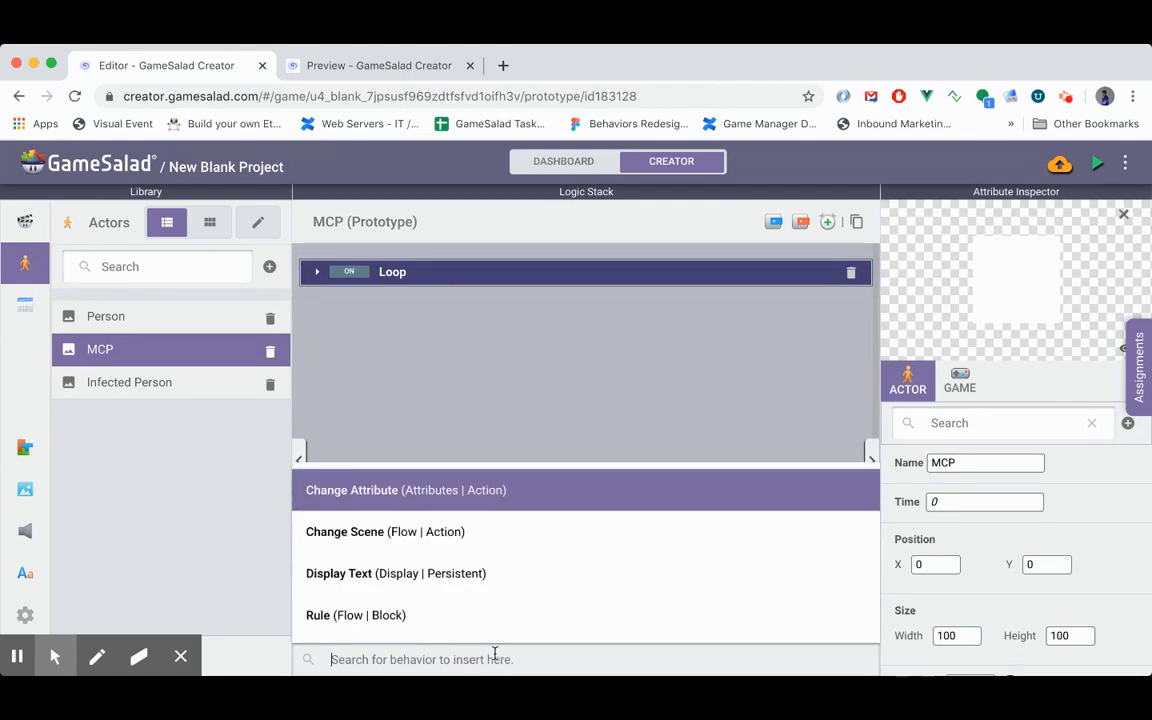
{"action": "type", "text": "displ"}
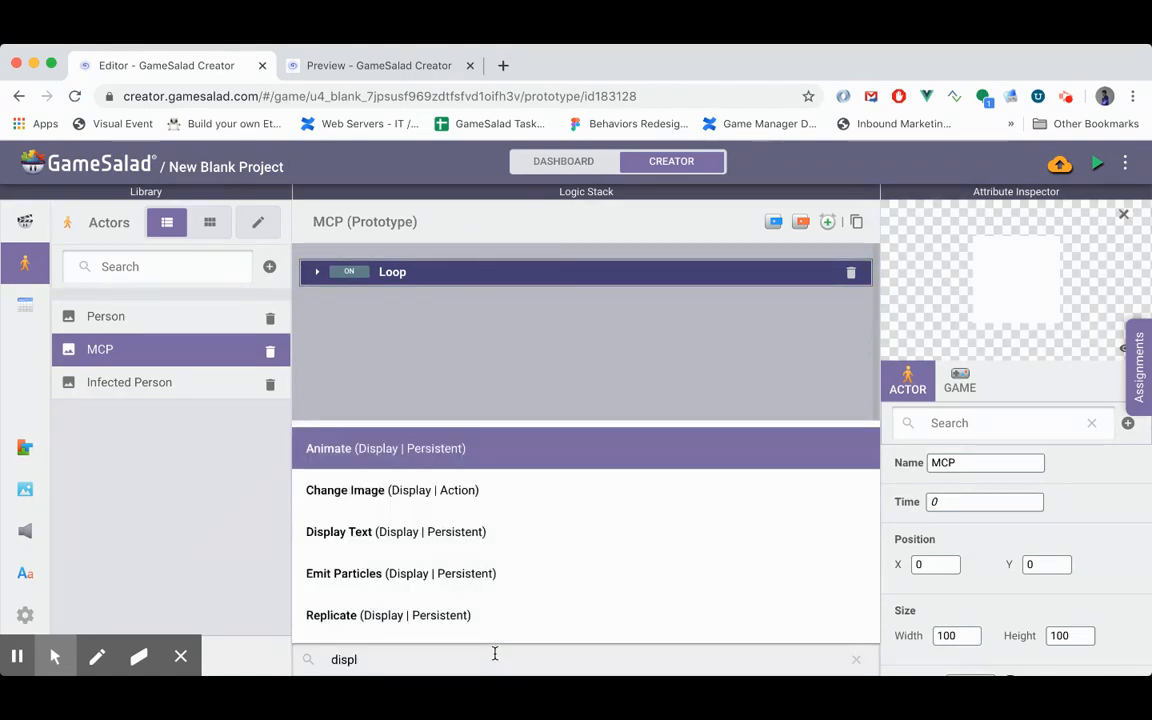
{"action": "key", "text": "Down"}
{"action": "key", "text": "Down"}
{"action": "key", "text": "Return"}
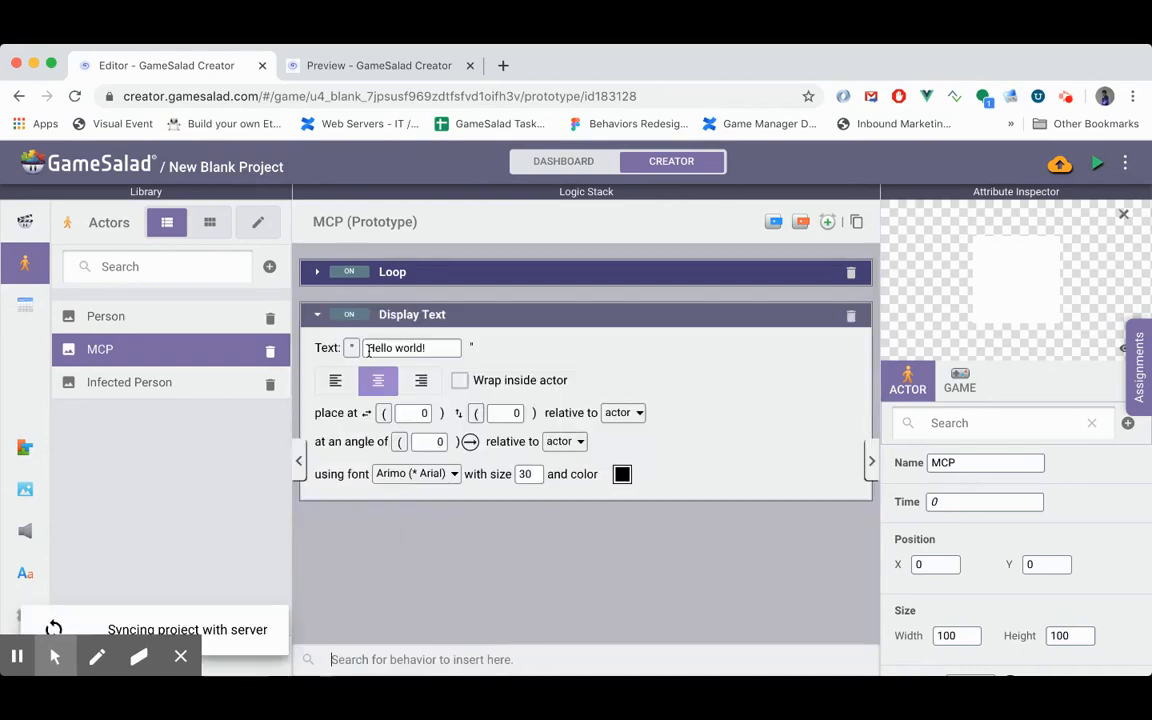
- Set the MCP actor's Display Text content to the expression game["Infected Population"]
{"action": "left_click", "coordinate": [380, 351]}
{"action": "left_click", "coordinate": [422, 349]}
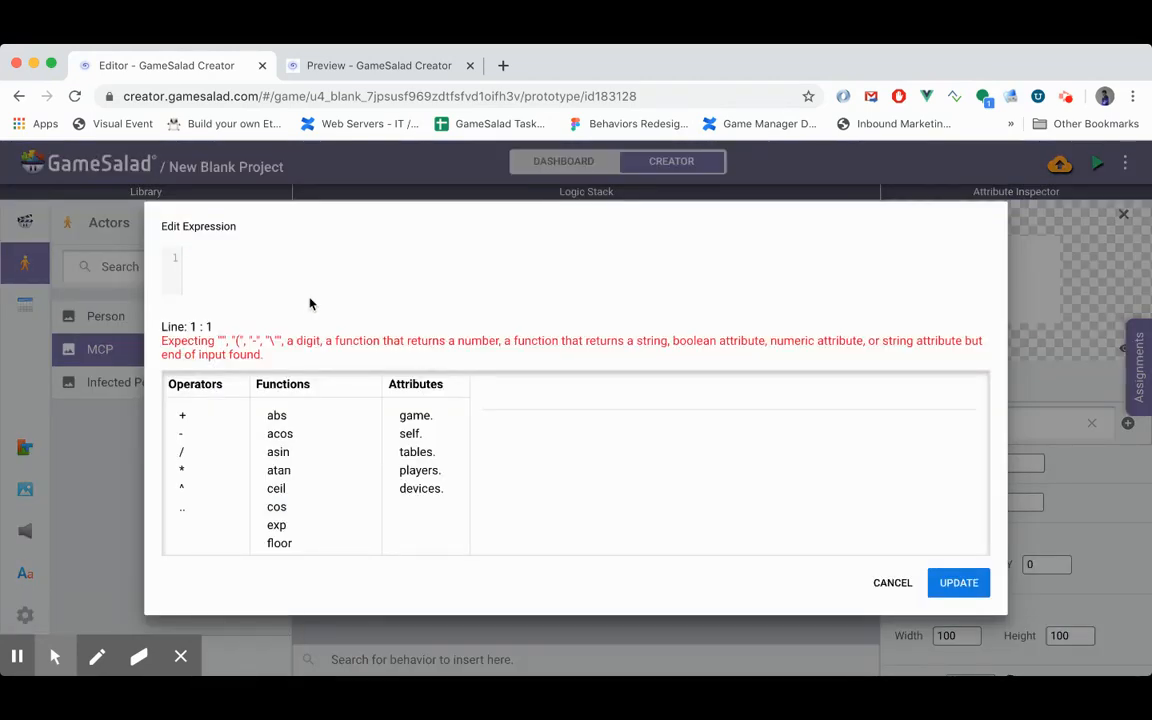
{"action": "type", "text": "game."}
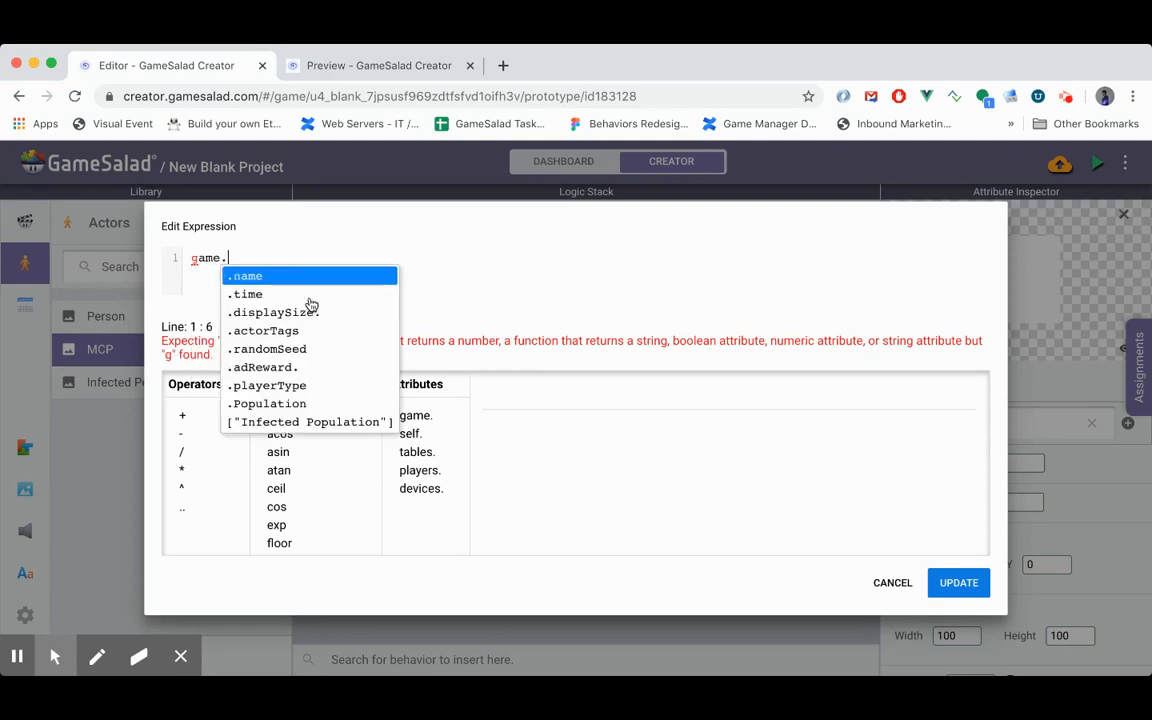
{"action": "key", "text": "Down"}
{"action": "key", "text": "Down"}
{"action": "key", "text": "Down"}
{"action": "key", "text": "Down"}
{"action": "key", "text": "Down"}
{"action": "key", "text": "Down"}
{"action": "key", "text": "Down"}
{"action": "key", "text": "Down"}
{"action": "key", "text": "Return"}
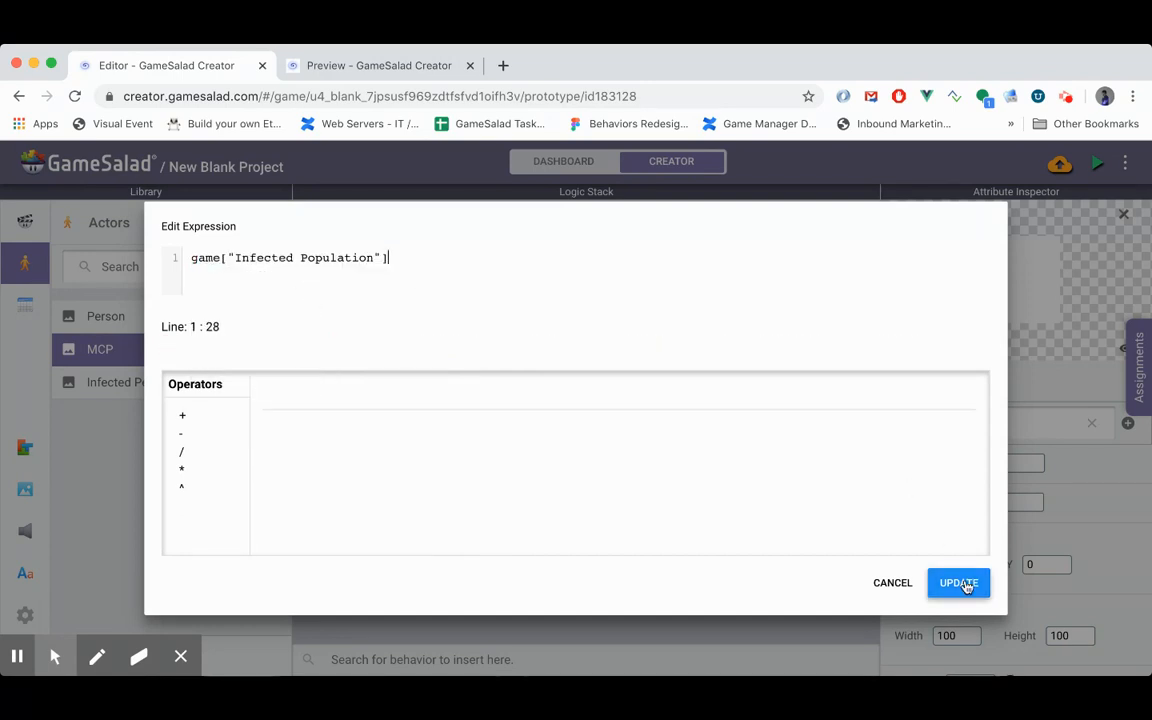
{"action": "left_click", "coordinate": [958, 582]}
- Set the Display Text font size to 20 and preview the infection counter in the running game
{"action": "left_click", "coordinate": [528, 474]}
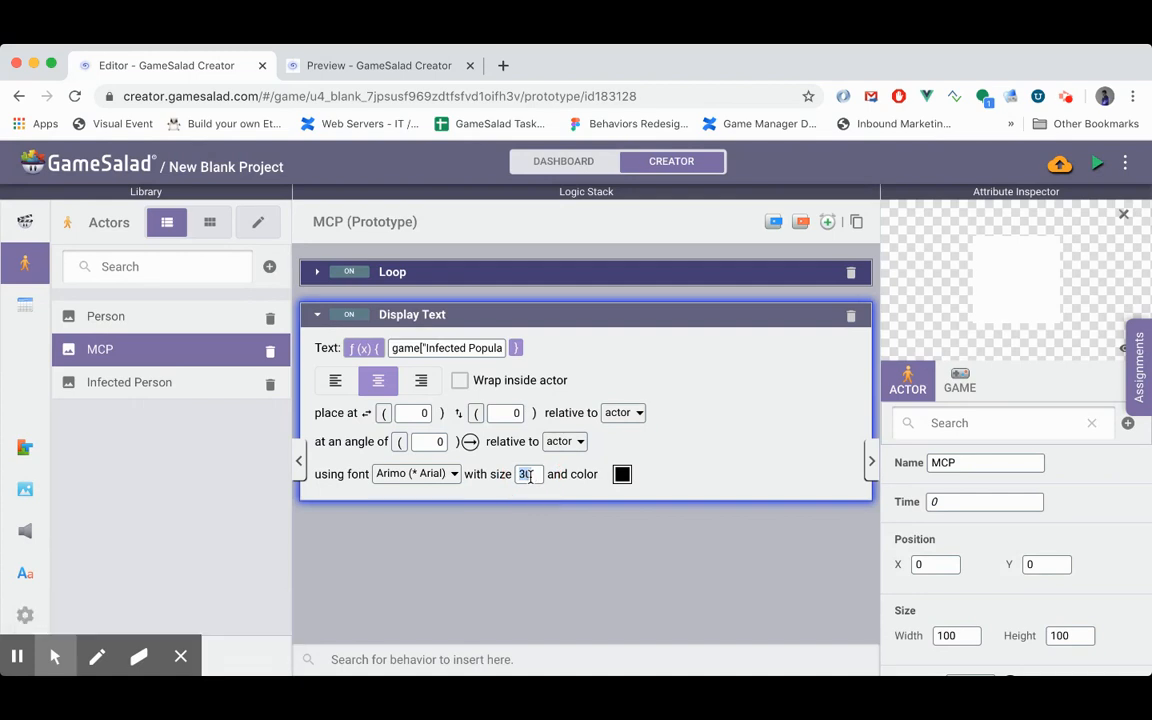
{"action": "type", "text": "20"}
{"action": "left_click", "coordinate": [524, 528]}
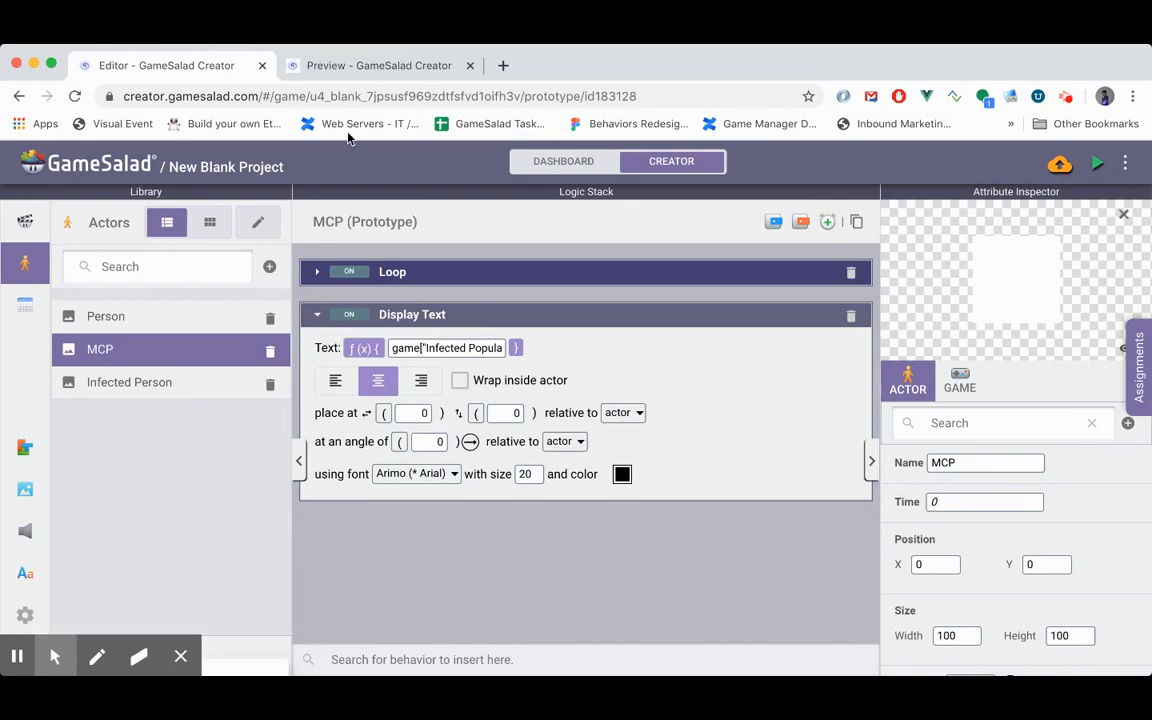
{"action": "left_click", "coordinate": [345, 68]}
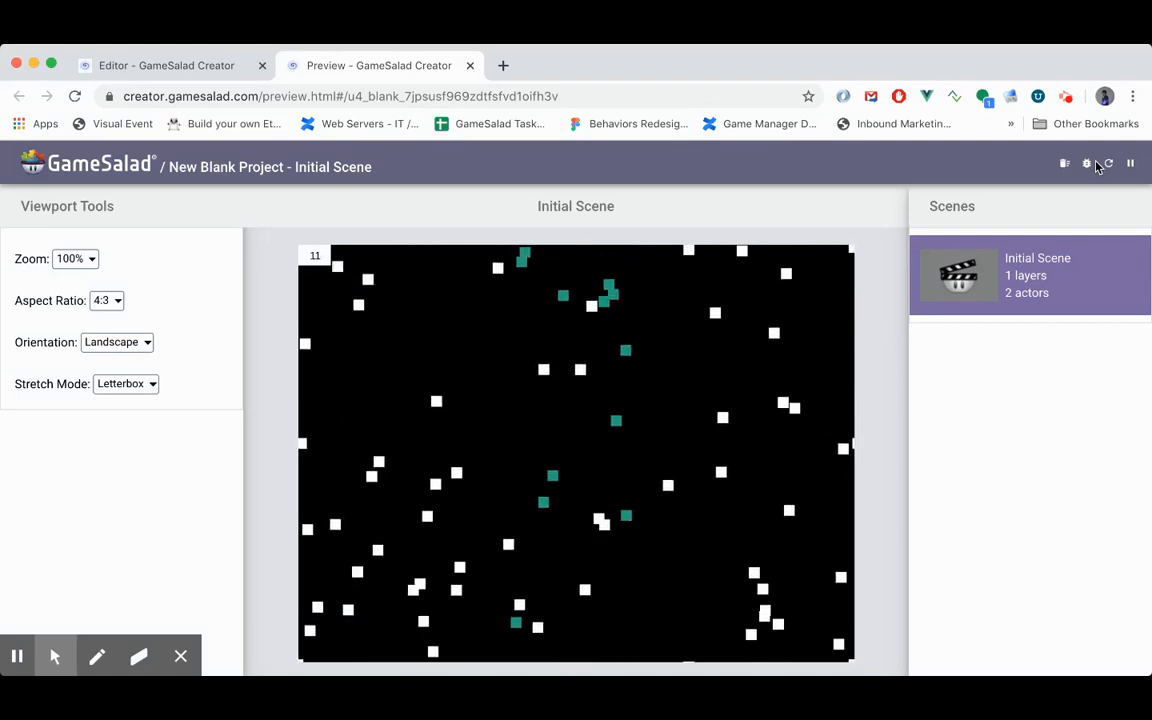
- Return to the editor and set the Infected Population game attribute's initial value to 1
{"action": "left_click", "coordinate": [150, 66]}
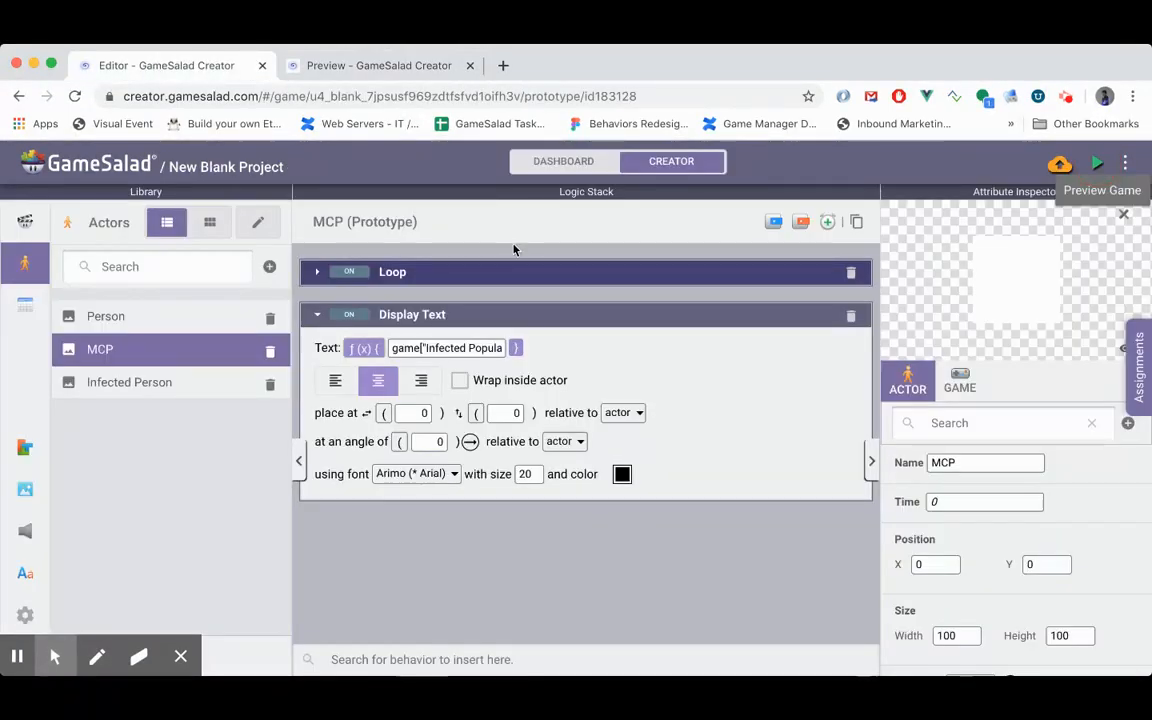
{"action": "left_click", "coordinate": [154, 319]}
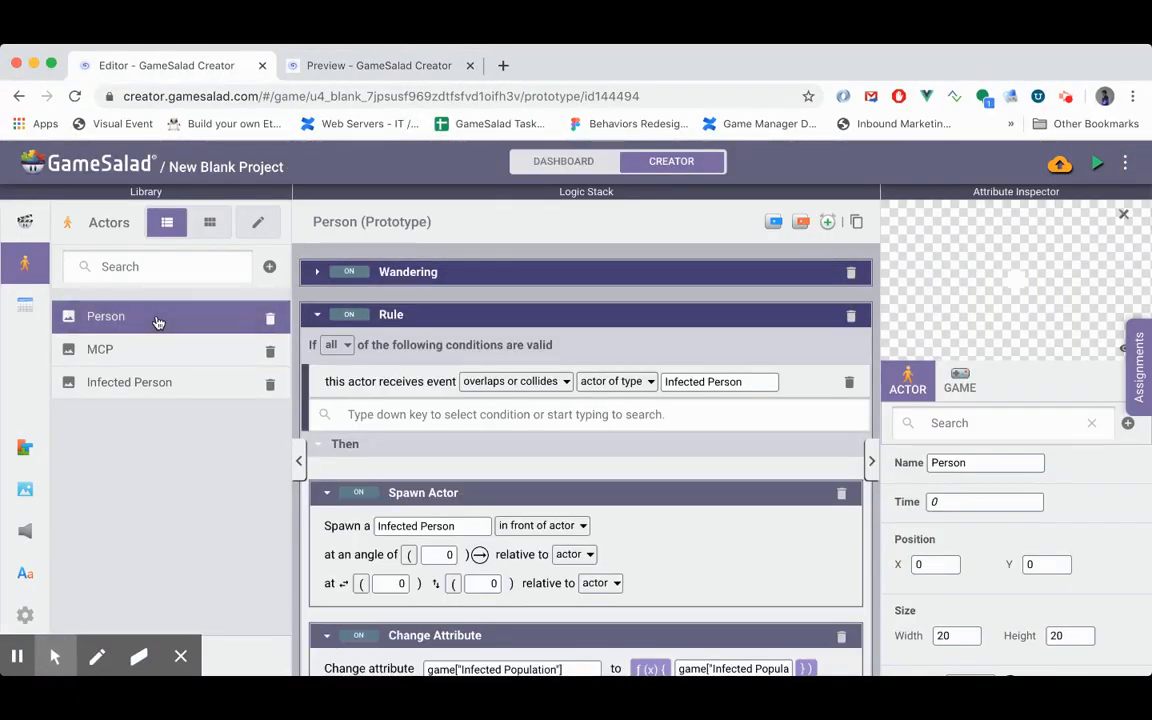
{"action": "scroll", "coordinate": [983, 520], "scroll_direction": "down", "scroll_amount": 5}
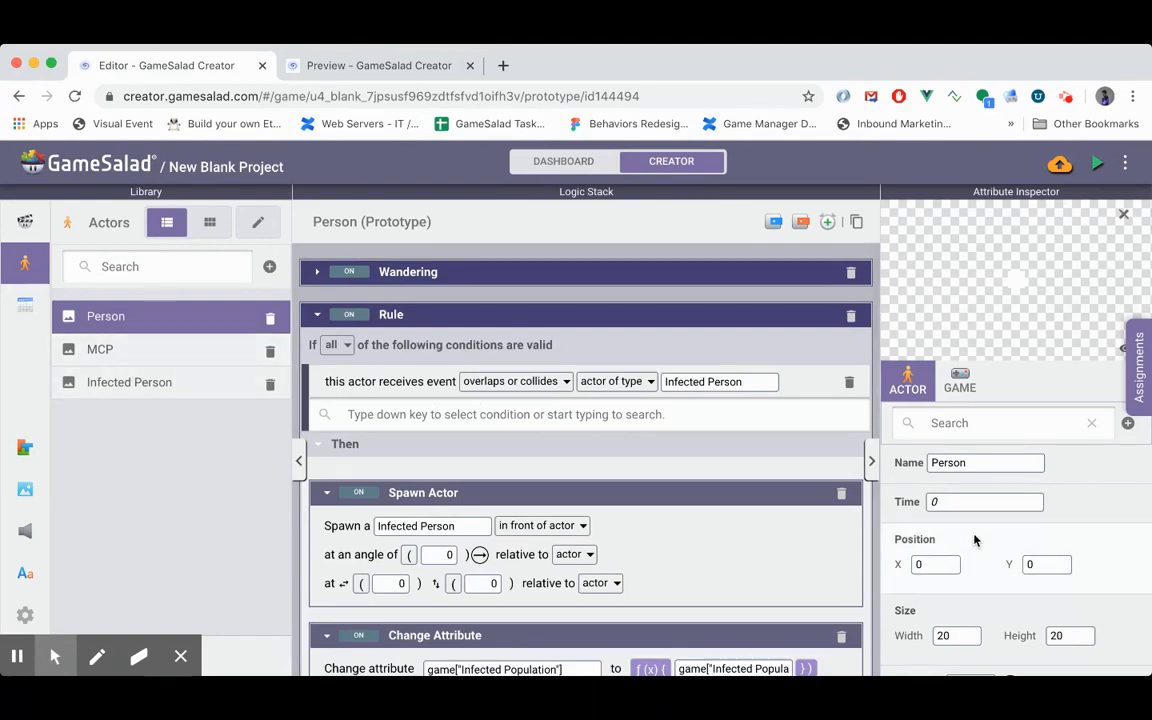
{"action": "left_click", "coordinate": [962, 388]}
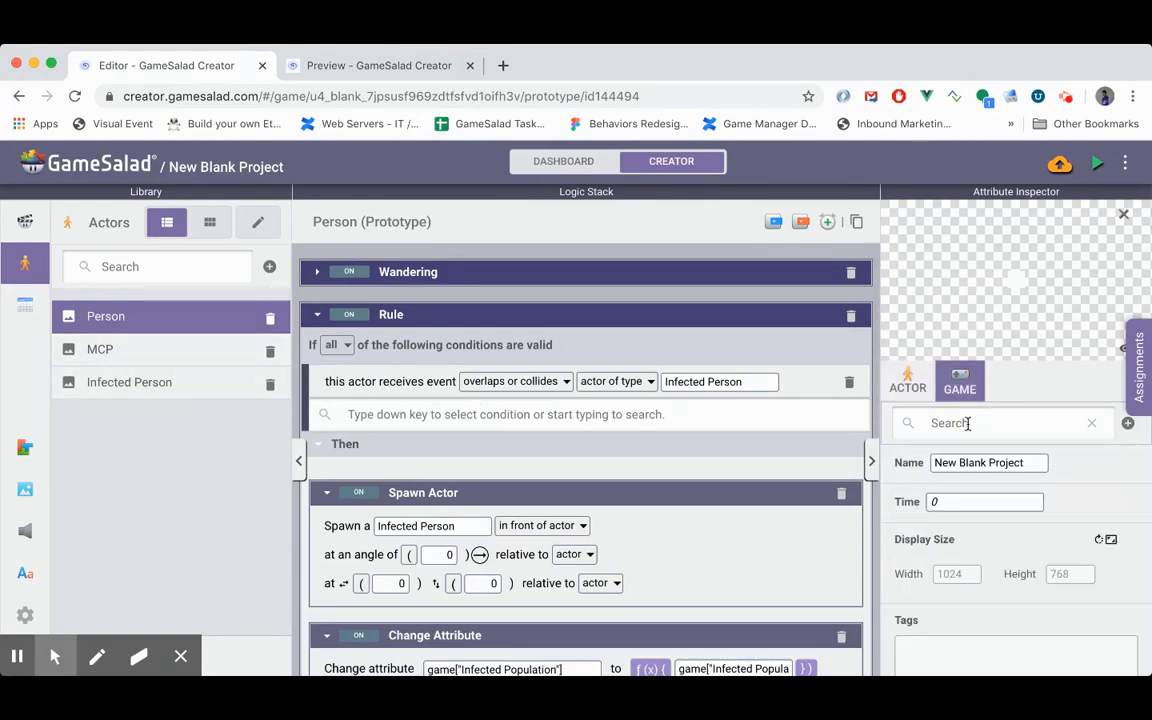
{"action": "scroll", "coordinate": [981, 620], "scroll_direction": "down", "scroll_amount": 10}
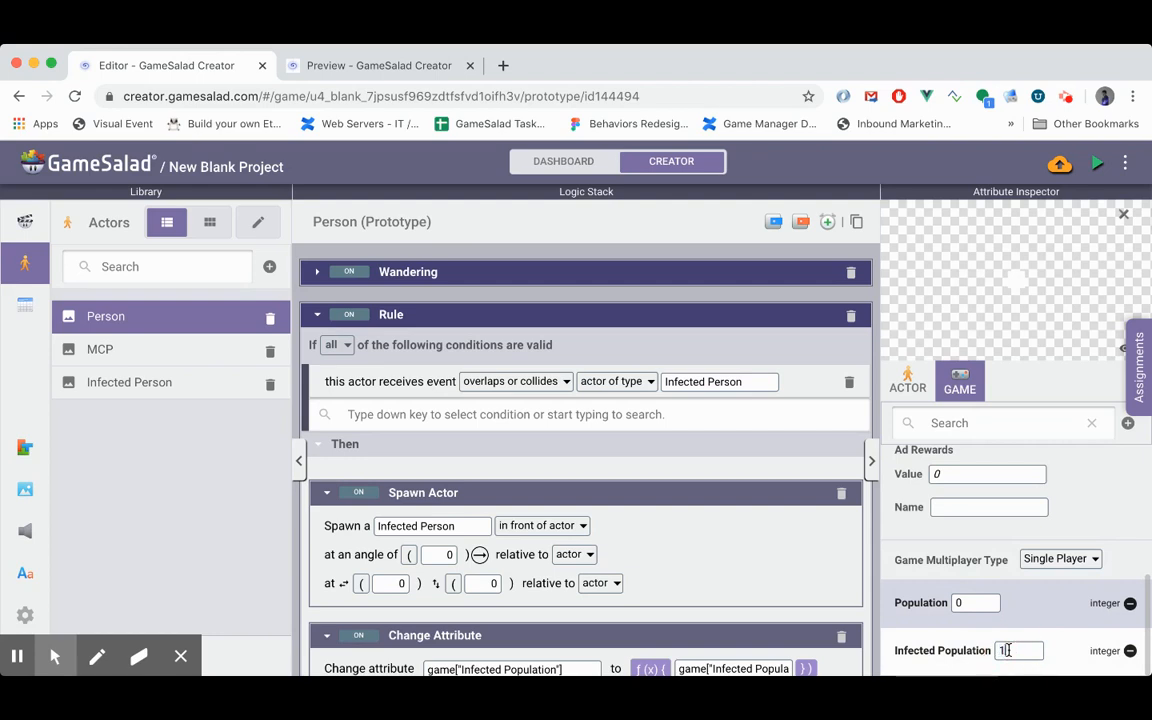
{"action": "left_click", "coordinate": [988, 541]}
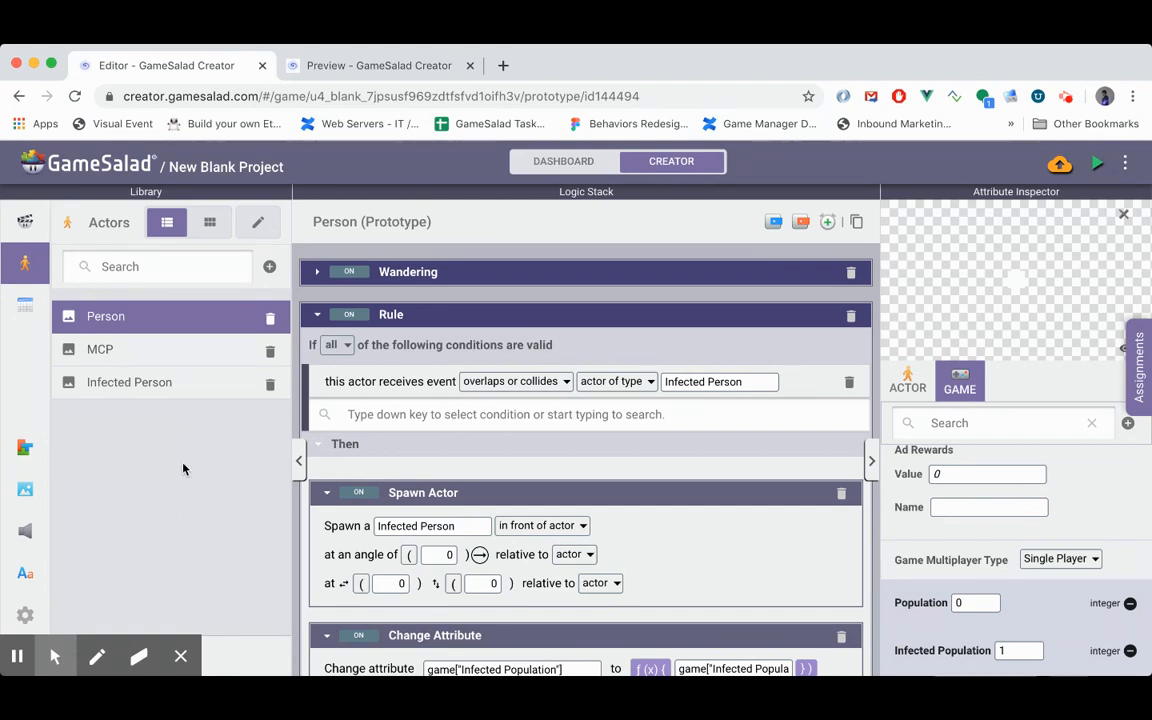
- Create a new actor and name it Graph Bar
{"action": "left_click", "coordinate": [269, 266]}
{"action": "left_click", "coordinate": [154, 415]}
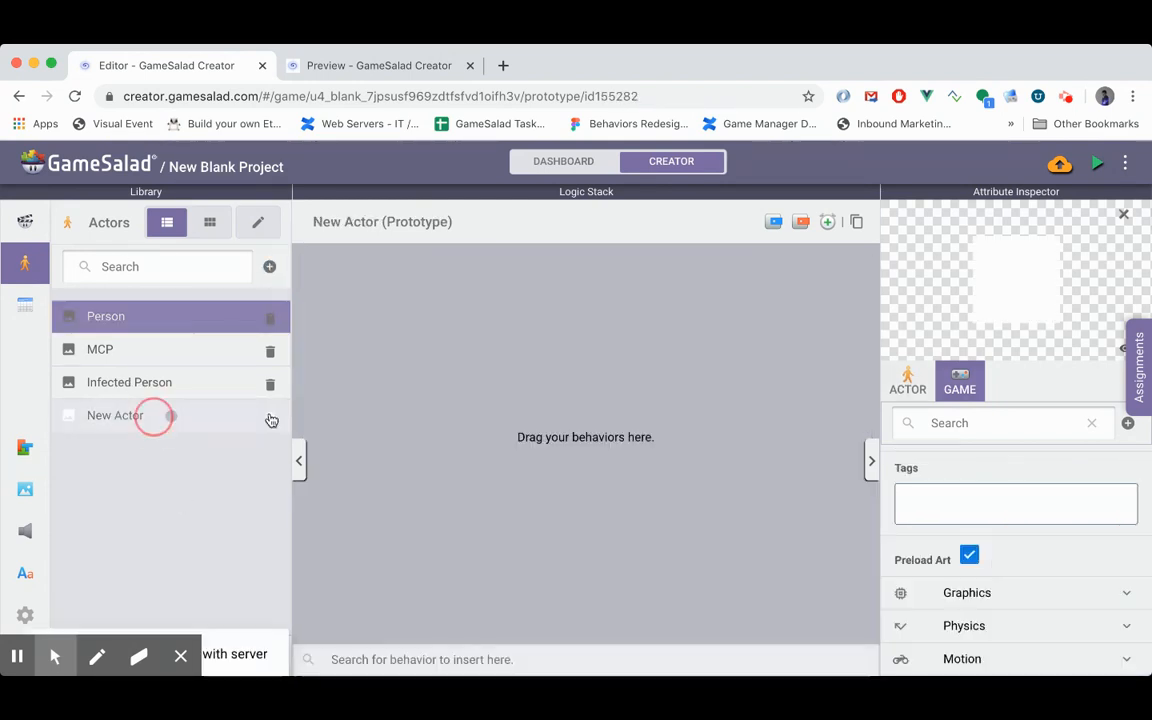
{"action": "left_click", "coordinate": [958, 462]}
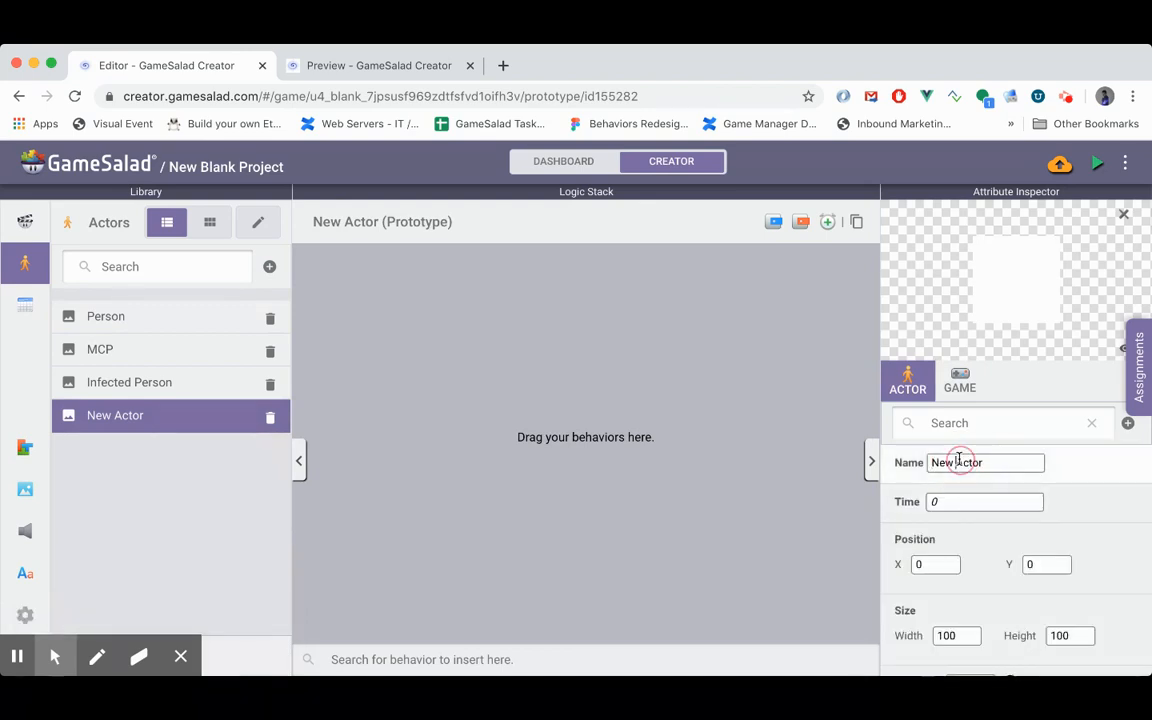
{"action": "type", "text": "Graph Bar"}
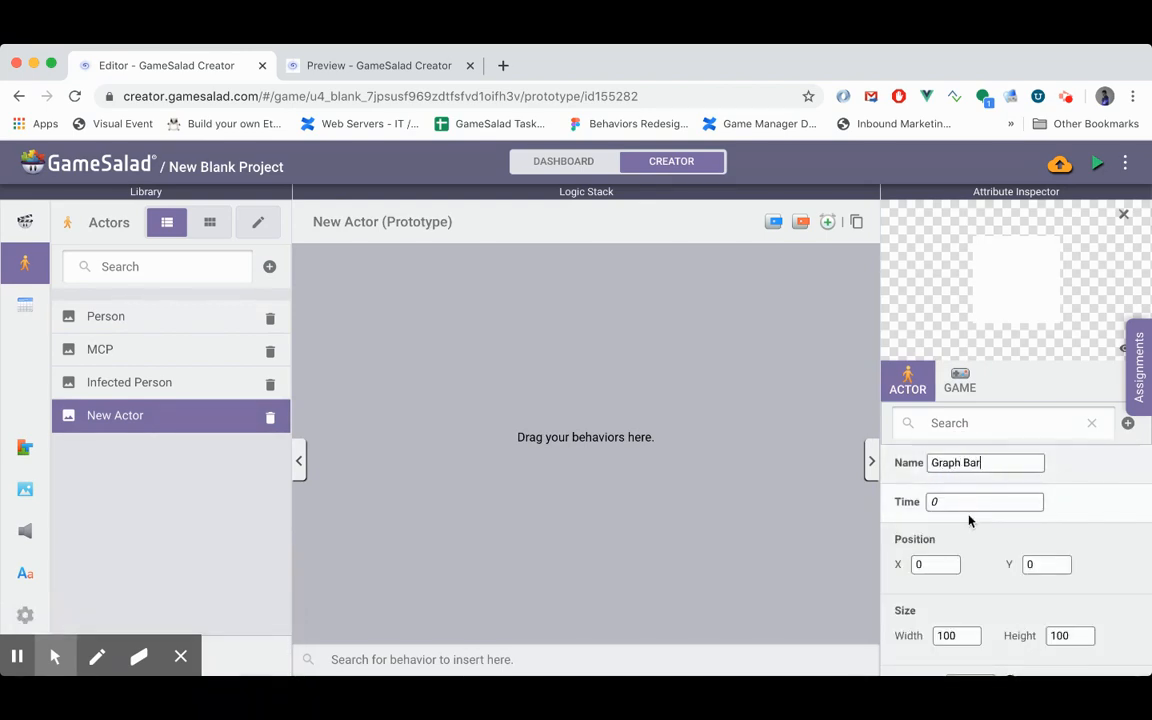
{"action": "key", "text": "Return"}
- Set the Graph Bar actor's width to 20
{"action": "scroll", "coordinate": [972, 522], "scroll_direction": "down", "scroll_amount": 3}
{"action": "left_click", "coordinate": [953, 502]}
{"action": "double_click", "coordinate": [953, 502]}
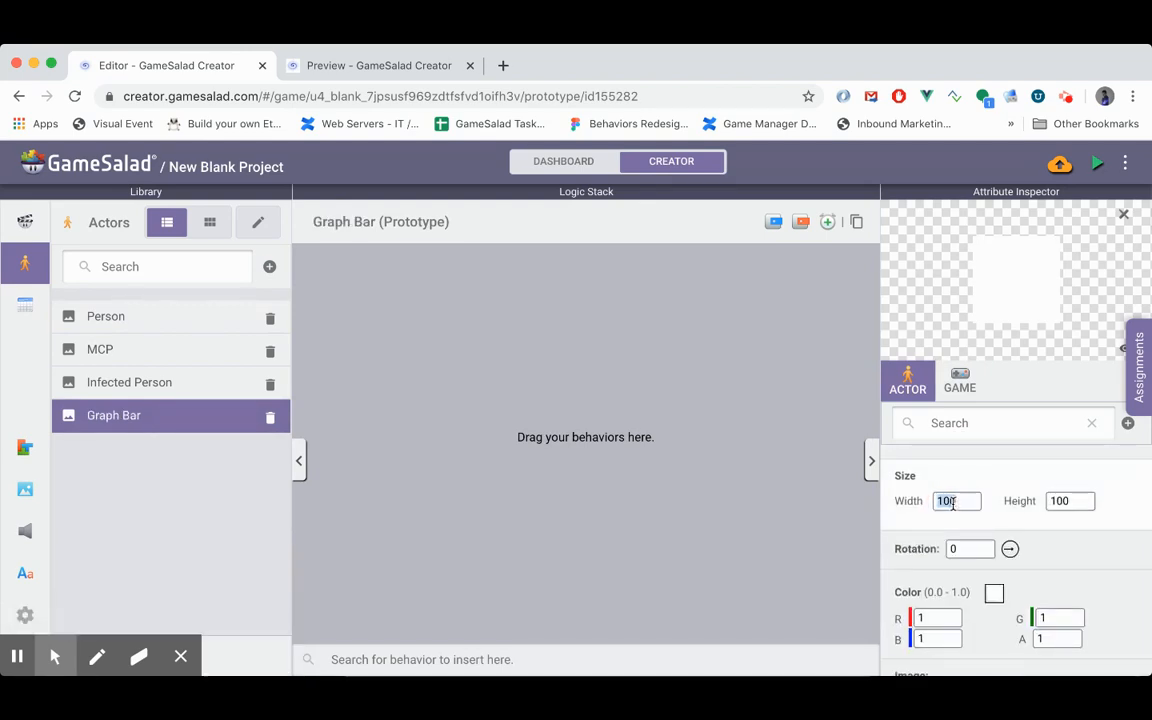
{"action": "key", "text": "BackSpace"}
{"action": "type", "text": "20"}
{"action": "key", "text": "Return"}
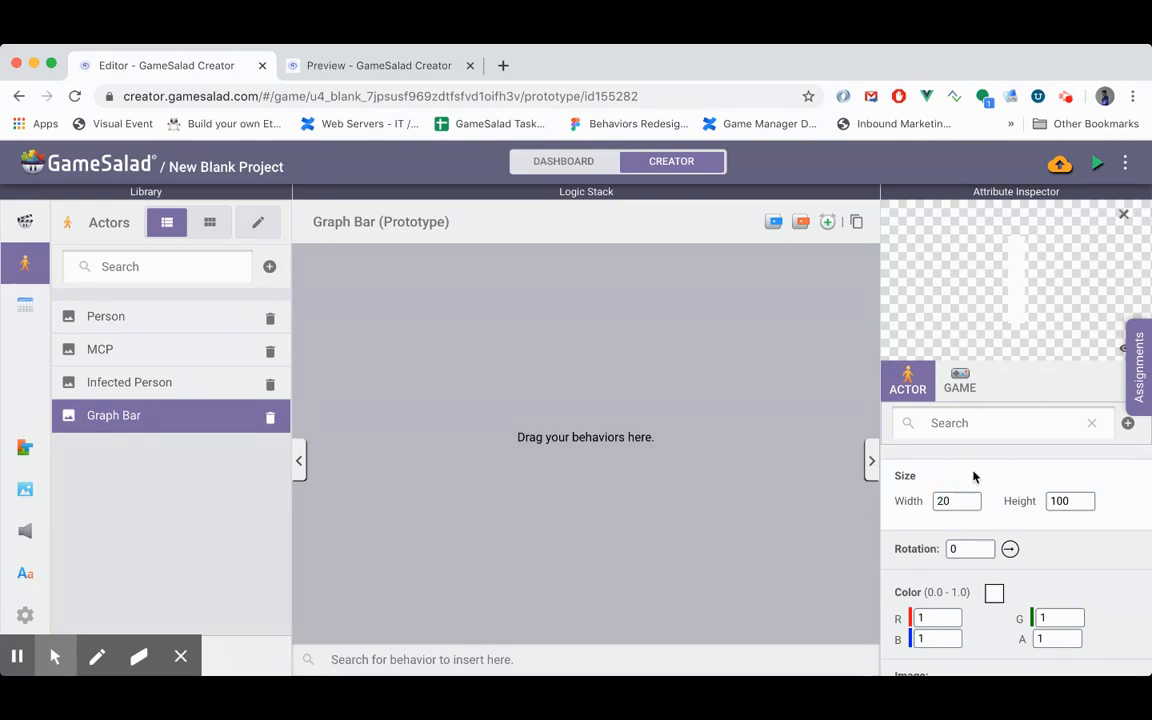
- Change the Graph Bar actor's color to the light purple preset swatch
{"action": "scroll", "coordinate": [968, 508], "scroll_direction": "down", "scroll_amount": 1}
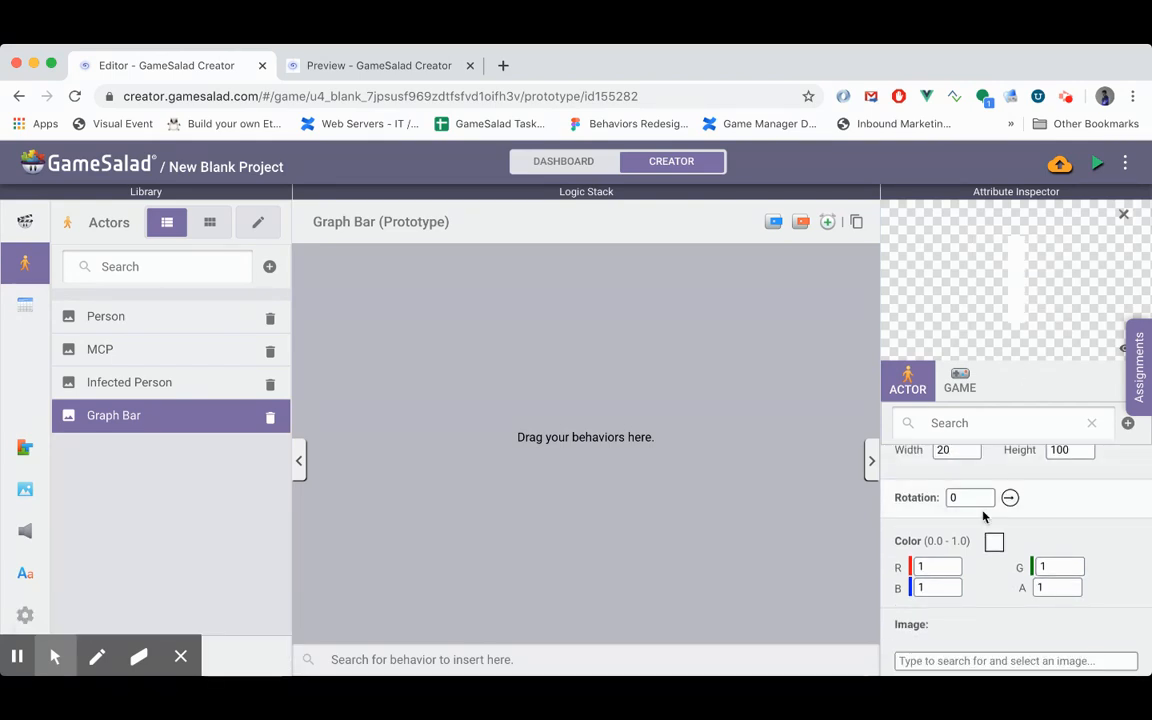
{"action": "left_click", "coordinate": [993, 543]}
{"action": "left_click", "coordinate": [908, 493]}
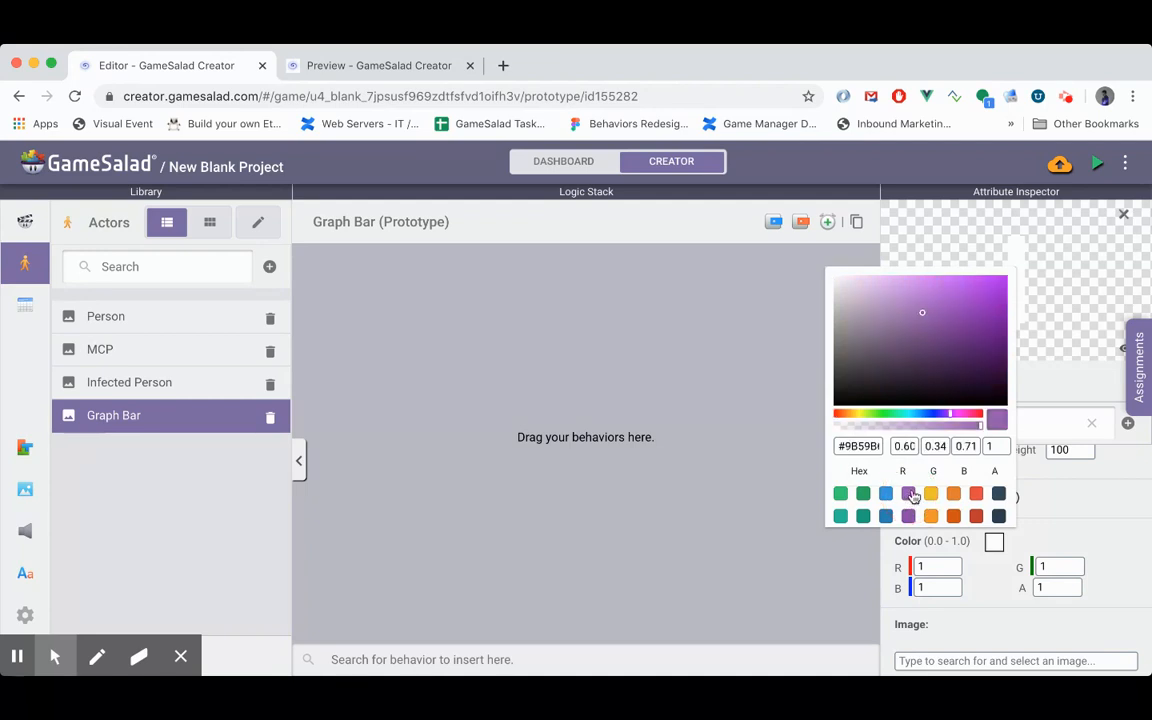
{"action": "left_click", "coordinate": [1052, 296]}
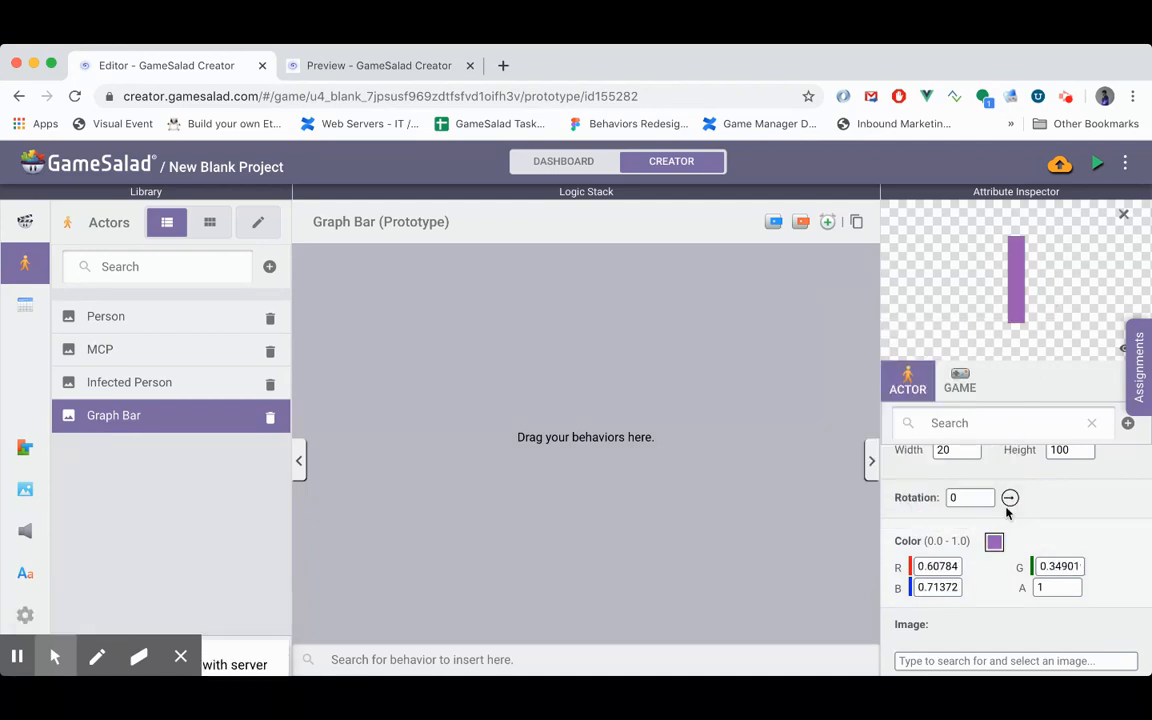
{"action": "scroll", "coordinate": [985, 522], "scroll_direction": "up", "scroll_amount": 2}
{"action": "scroll", "coordinate": [985, 522], "scroll_direction": "down", "scroll_amount": 1}
{"action": "scroll", "coordinate": [985, 522], "scroll_direction": "down", "scroll_amount": 4}
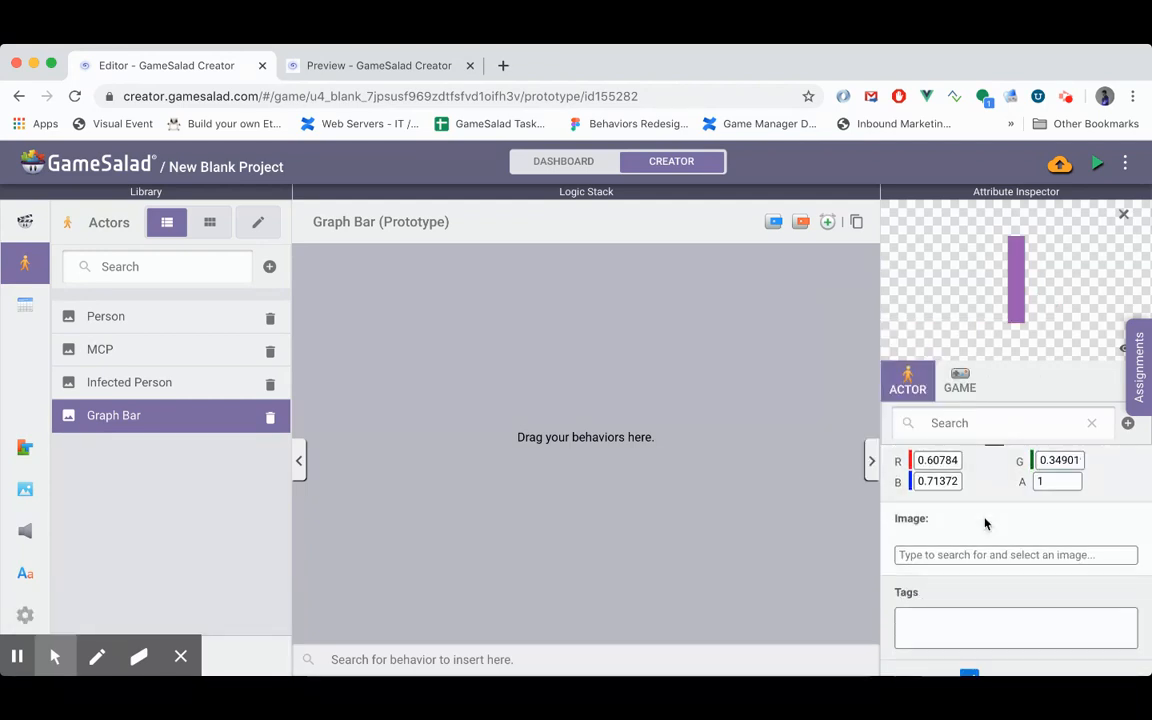
{"action": "scroll", "coordinate": [985, 522], "scroll_direction": "up", "scroll_amount": 6}
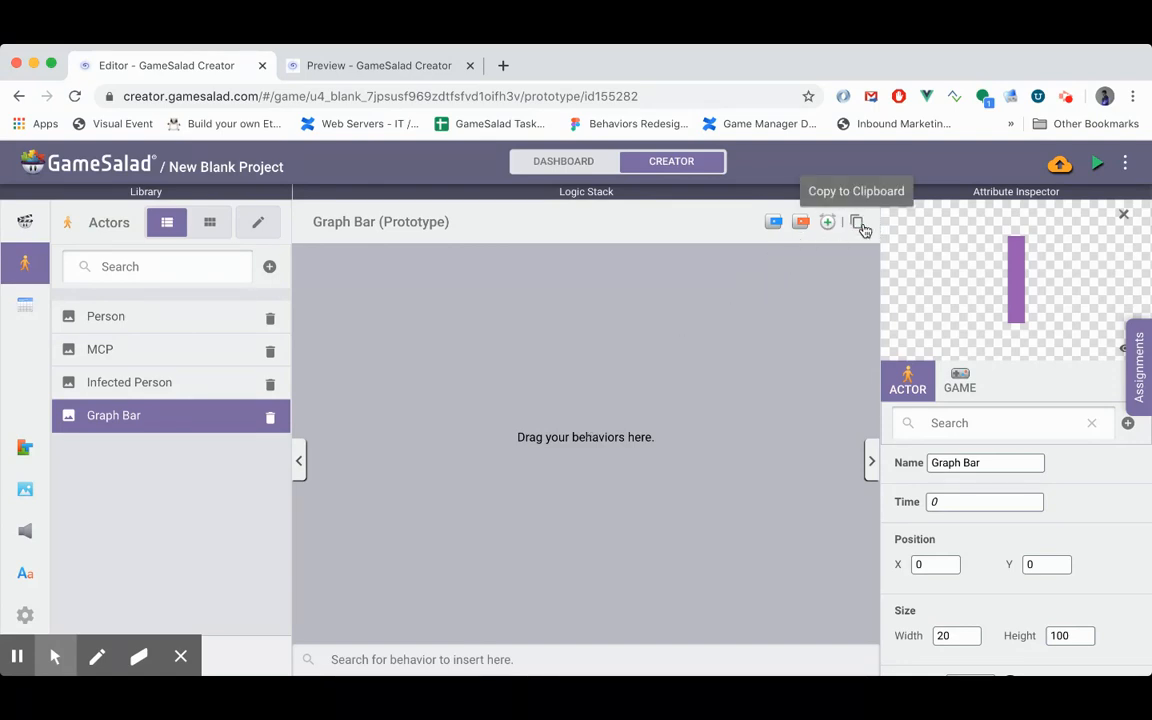
- Add a Change Attribute behavior to the Graph Bar actor
{"action": "left_click", "coordinate": [607, 660]}
{"action": "type", "text": "ch"}
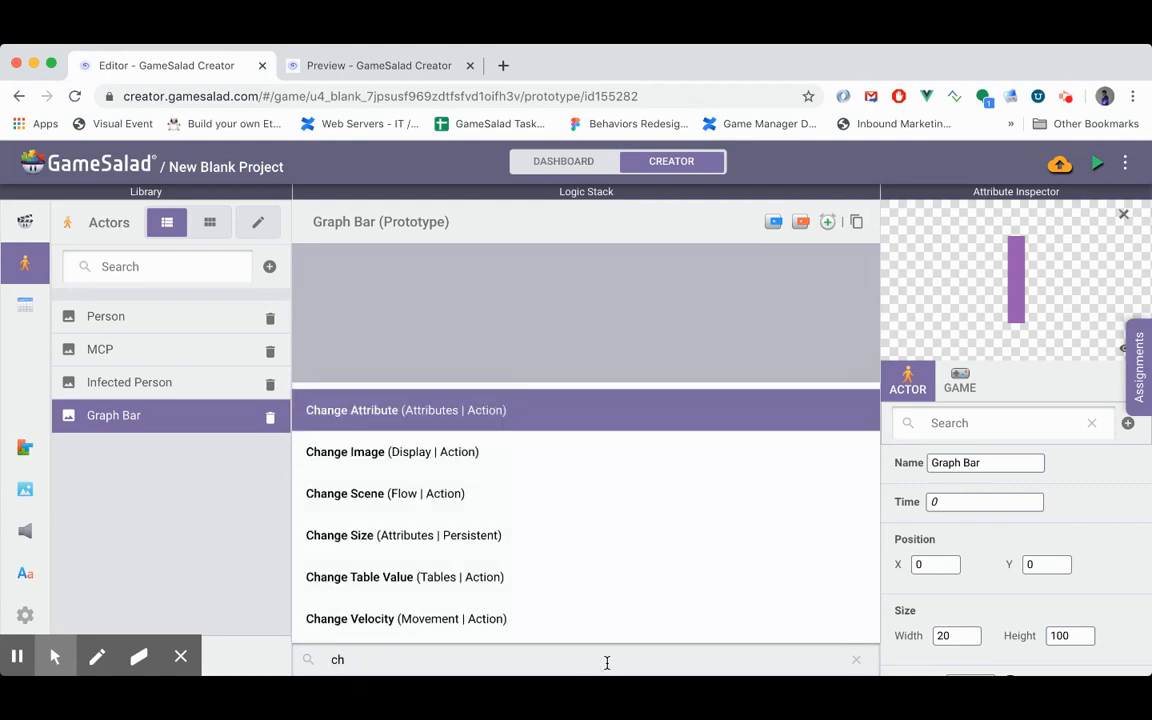
{"action": "key", "text": "Return"}
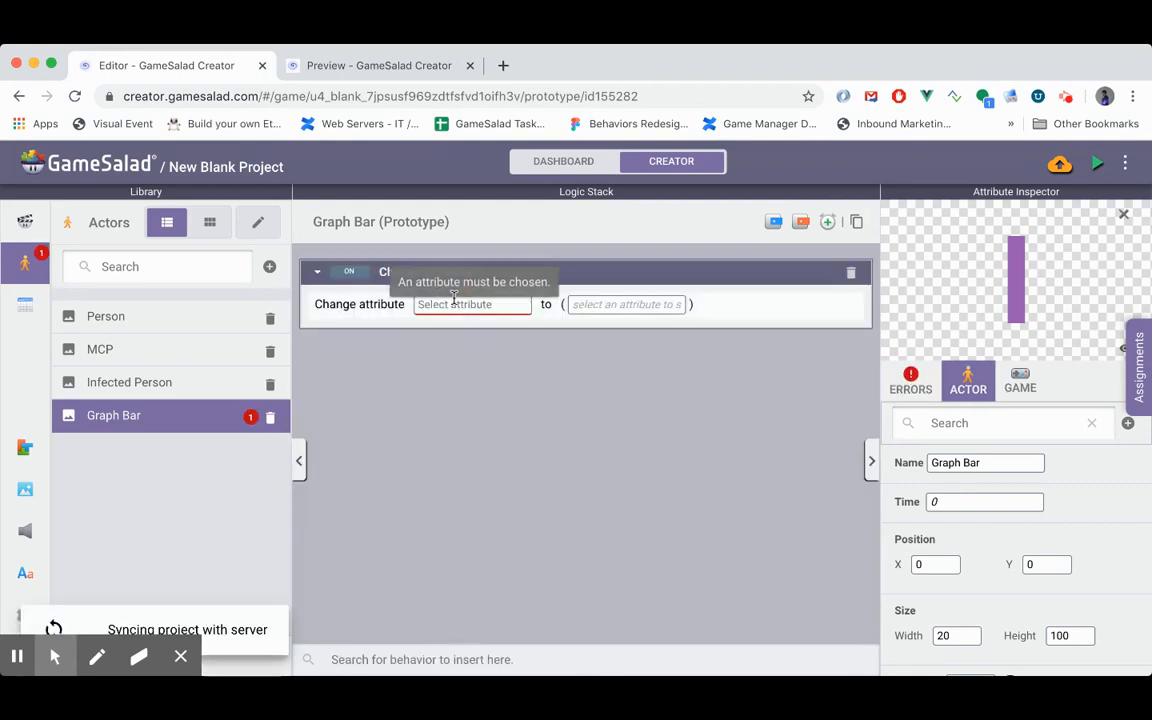
- Choose self.size.height as the attribute that Graph Bar's Change Attribute behavior modifies
{"action": "left_click", "coordinate": [455, 299]}
{"action": "key", "text": "Return"}
{"action": "key", "text": "BackSpace"}
{"action": "key", "text": "BackSpace"}
{"action": "key", "text": "BackSpace"}
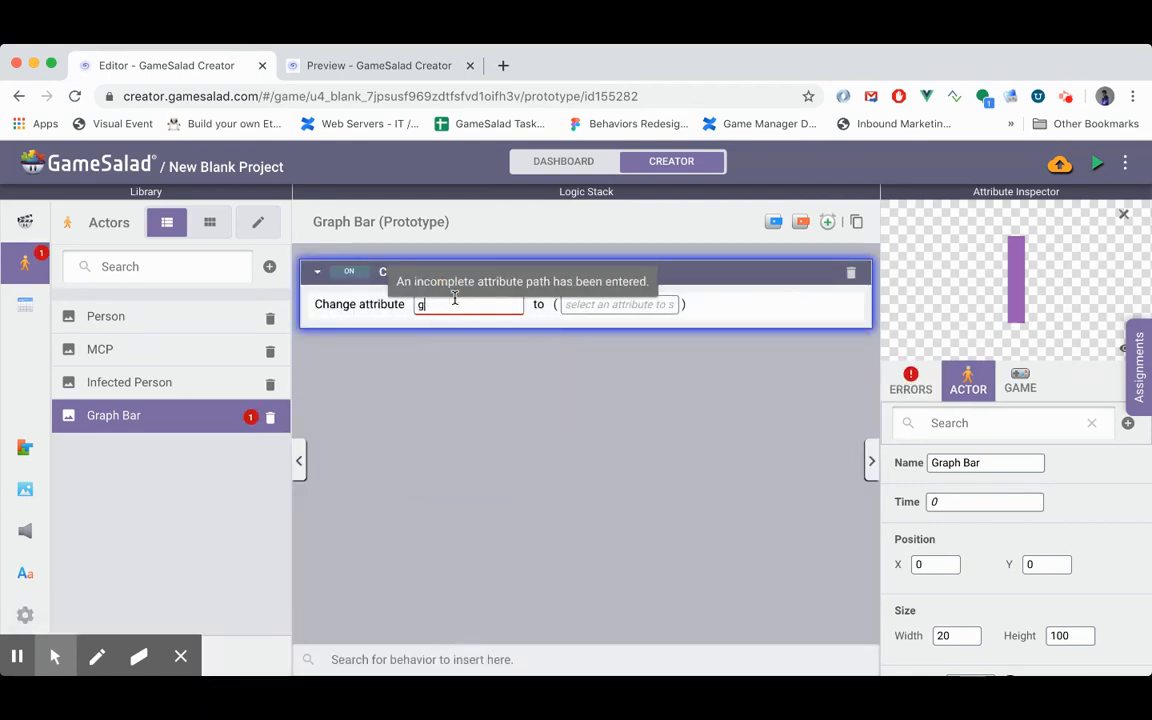
{"action": "key", "text": "Down"}
{"action": "key", "text": "Return"}
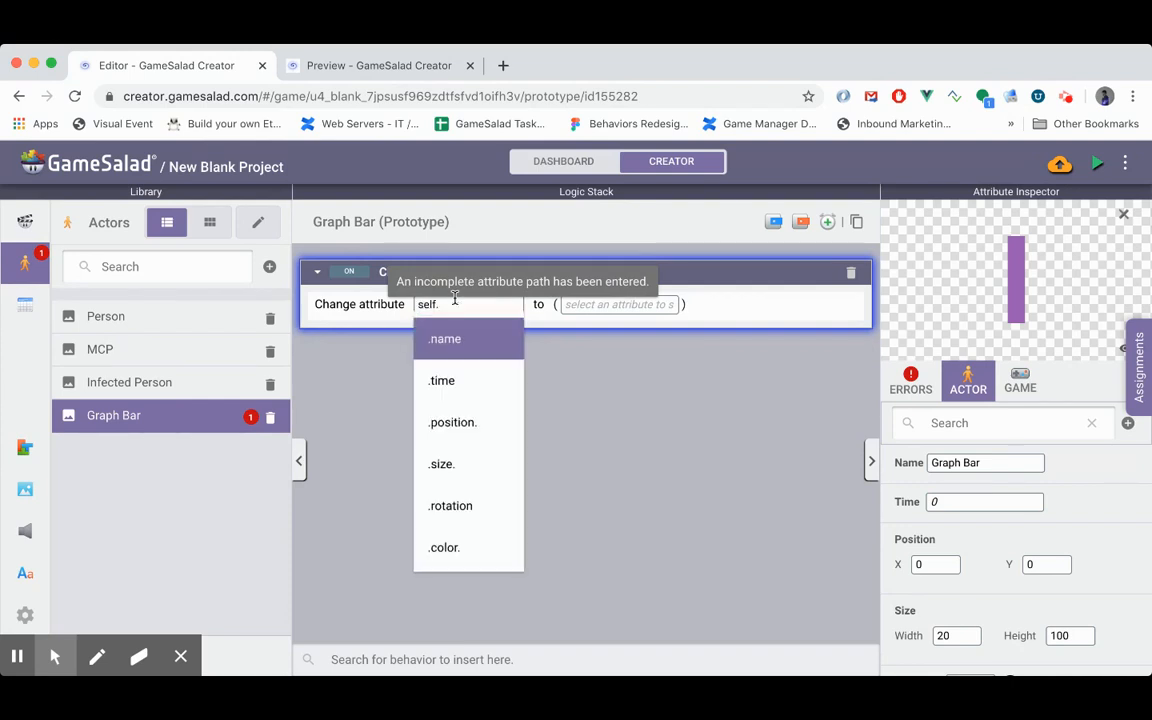
{"action": "key", "text": "Down"}
{"action": "key", "text": "Down"}
{"action": "key", "text": "Down"}
{"action": "key", "text": "Return"}
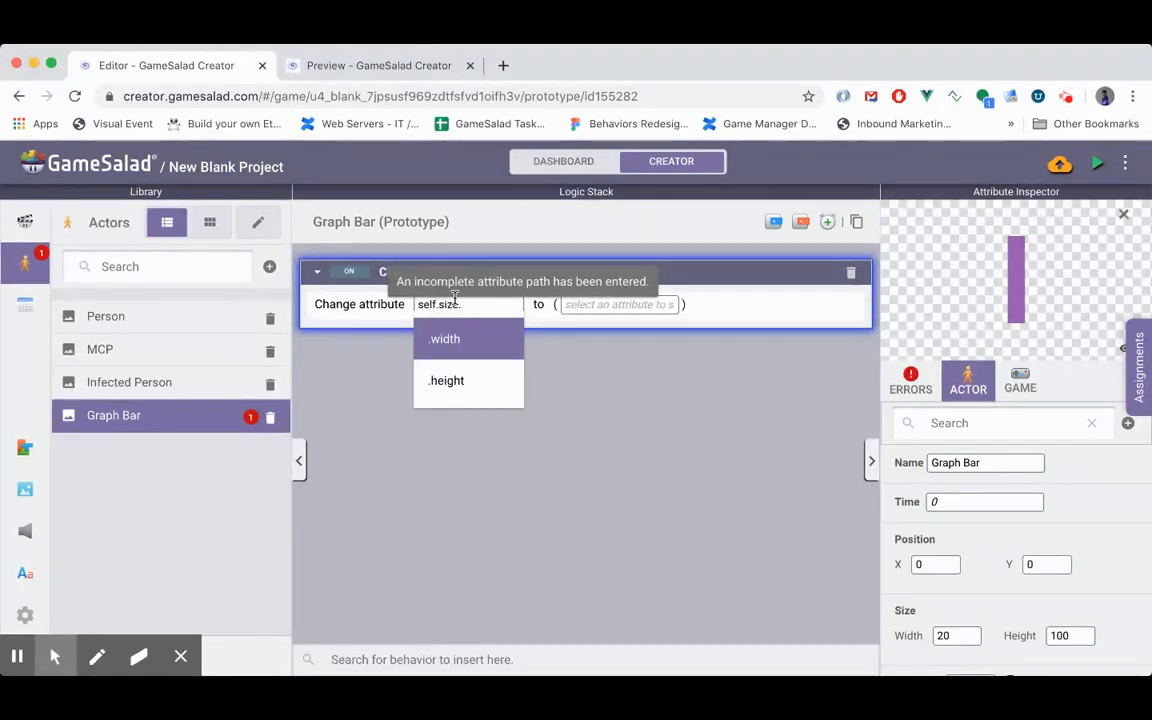
{"action": "key", "text": "Down"}
{"action": "key", "text": "Return"}
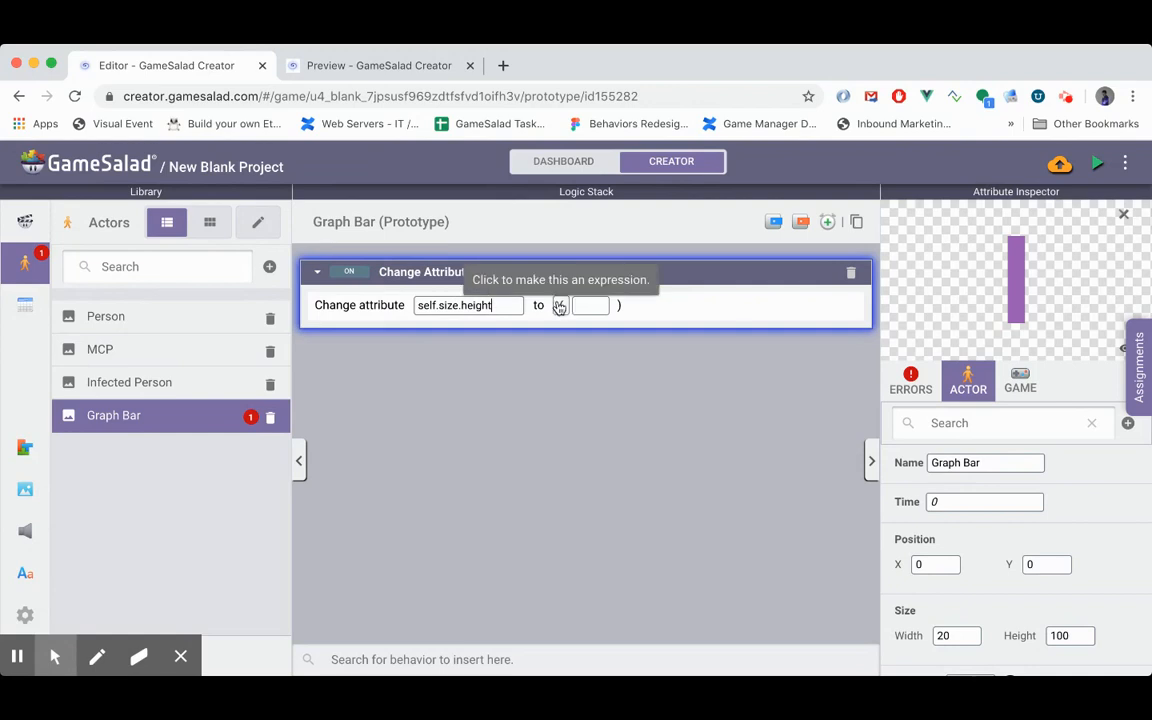
- Set the new value of Graph Bar's height to the expression game["Infected Population"]
{"action": "left_click", "coordinate": [556, 304]}
{"action": "left_click", "coordinate": [605, 307]}
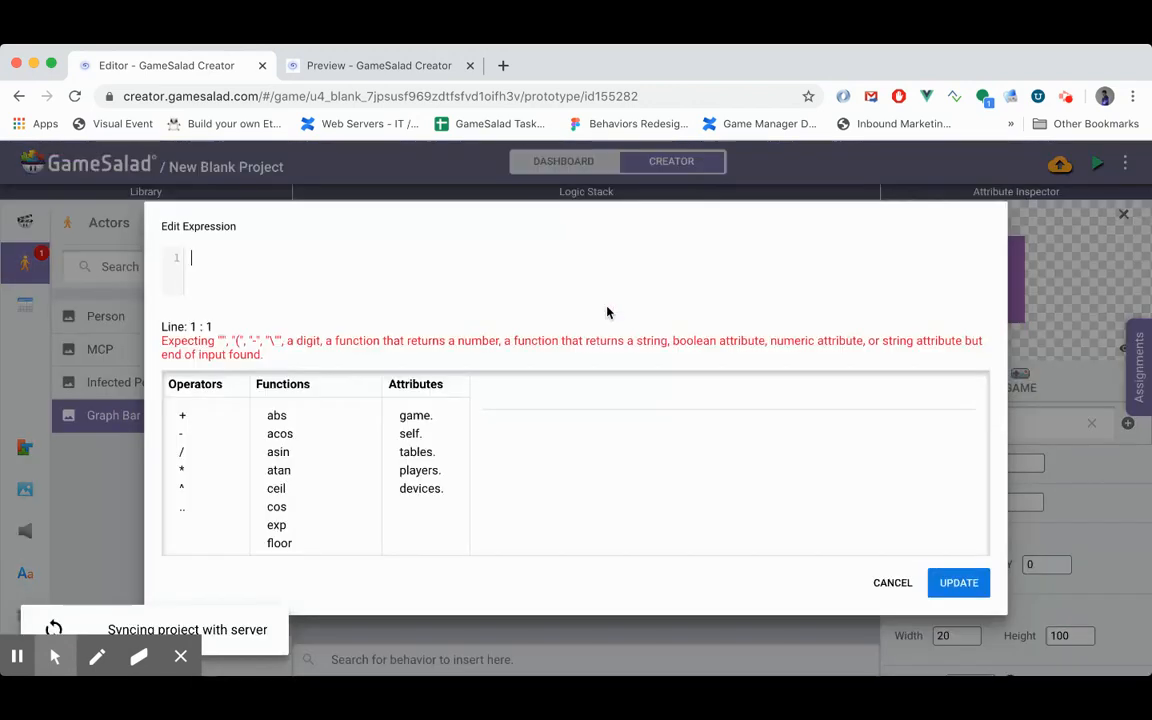
{"action": "left_click", "coordinate": [416, 417]}
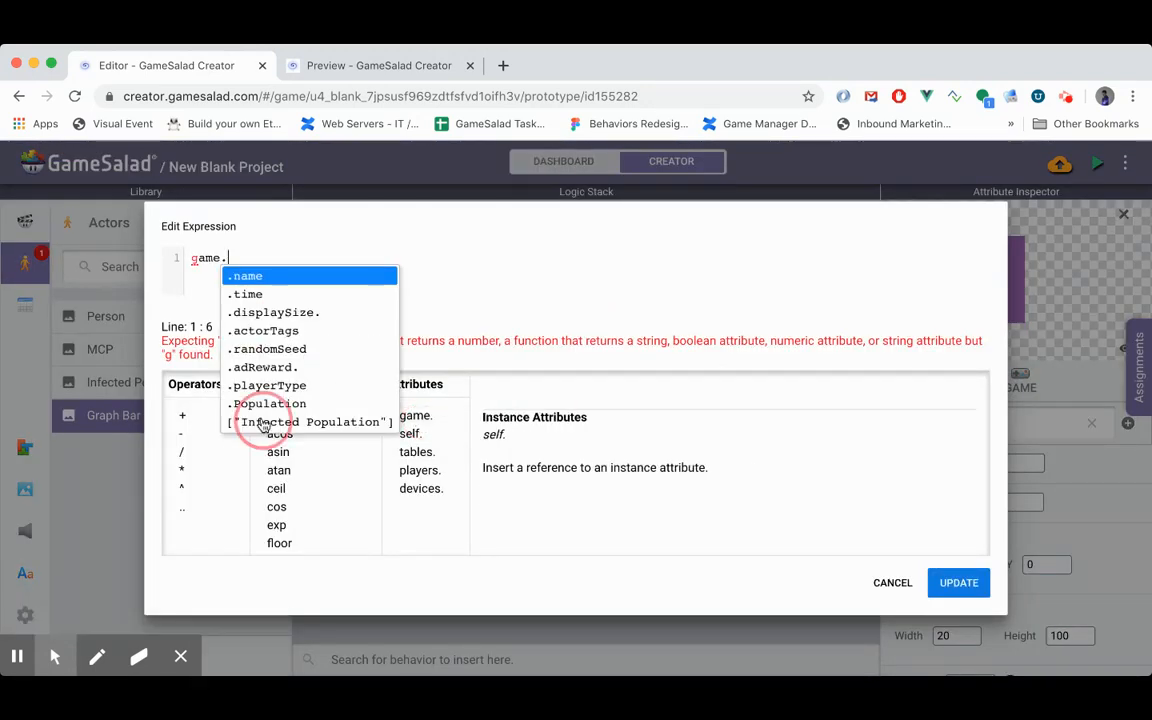
{"action": "left_click", "coordinate": [263, 425]}
{"action": "left_click", "coordinate": [958, 582]}
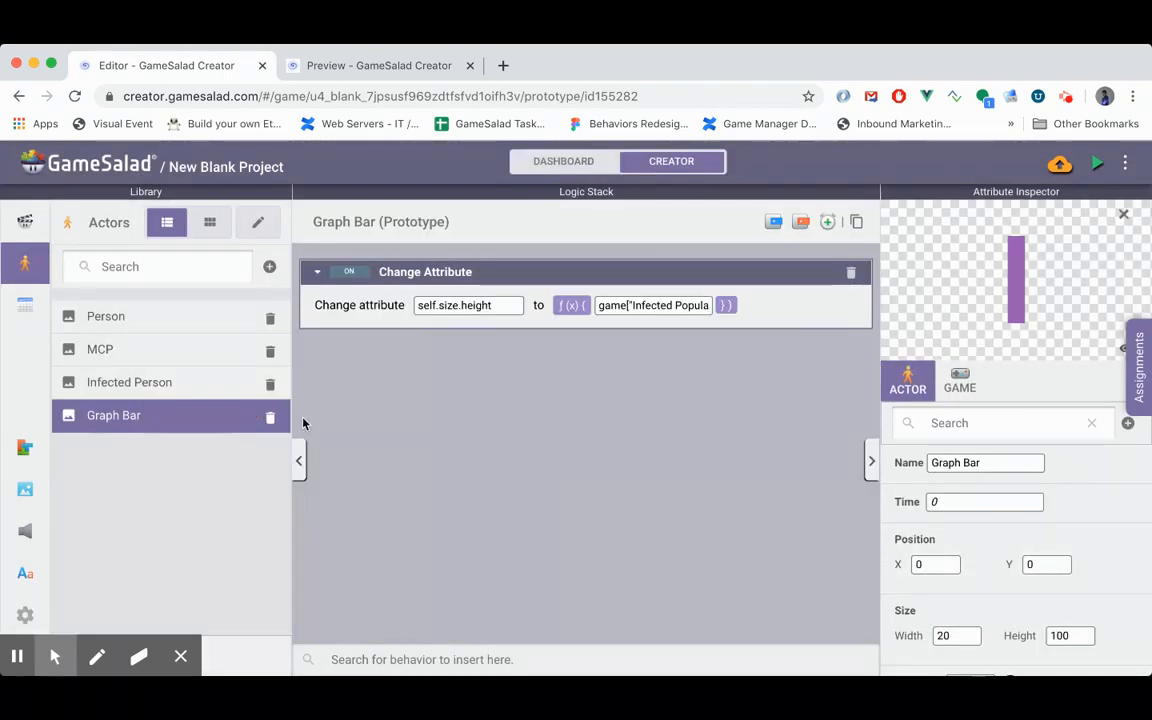
- Rename the MCP actor's Display Text behavior as Show Infected and collapse it
{"action": "left_click", "coordinate": [100, 352]}
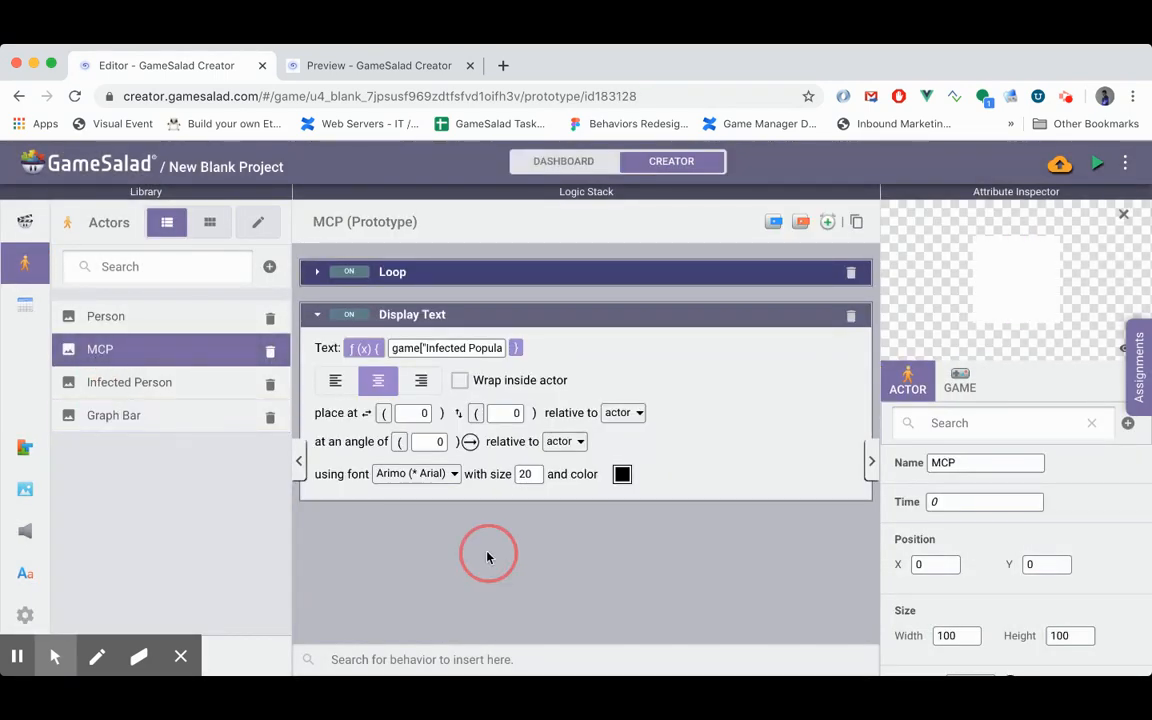
{"action": "double_click", "coordinate": [402, 316]}
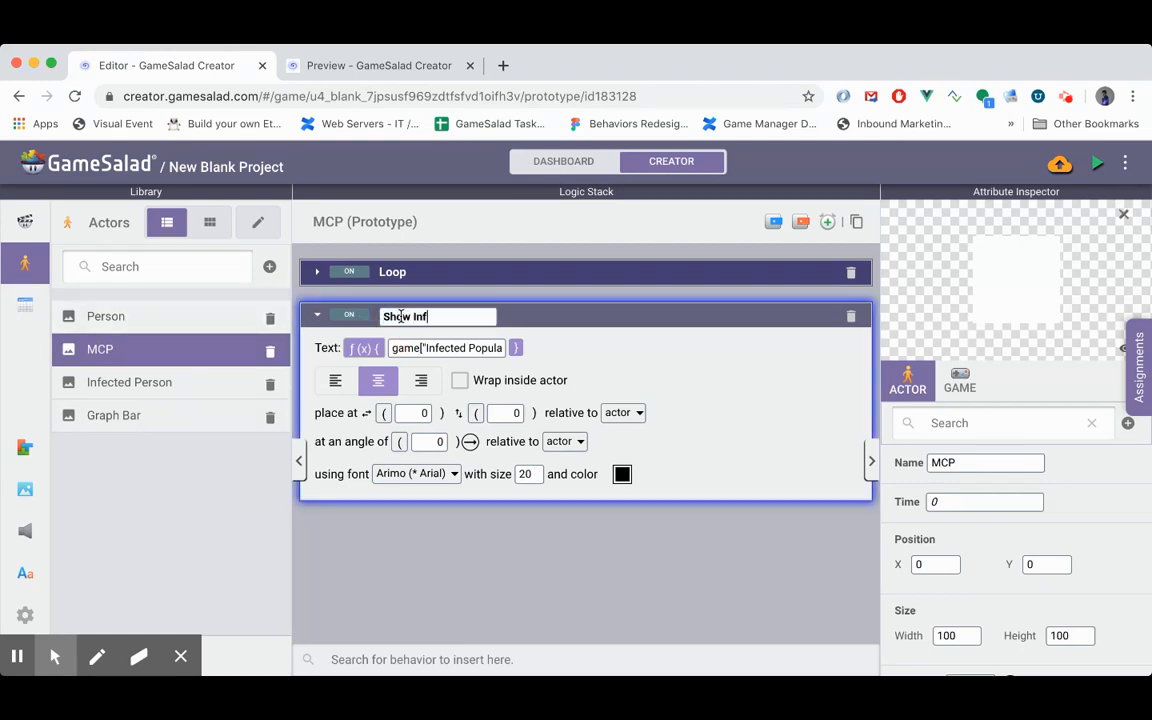
{"action": "type", "text": "Show Infected"}
{"action": "left_click", "coordinate": [317, 314]}
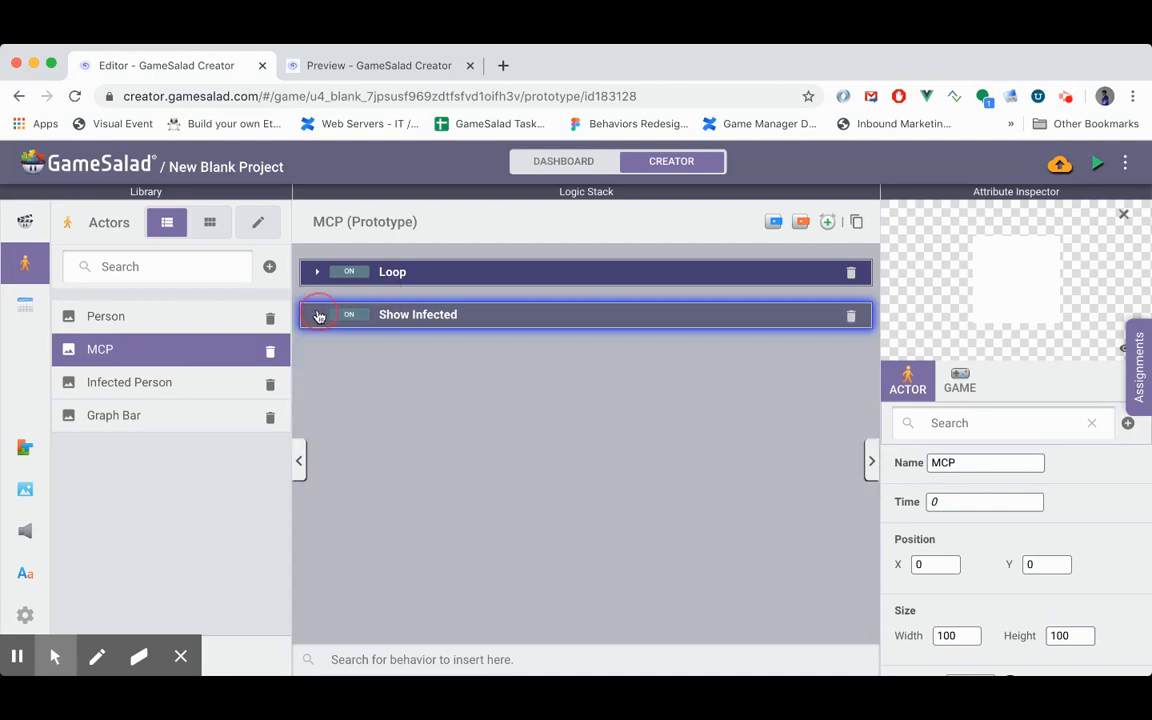
{"action": "left_click", "coordinate": [499, 468]}
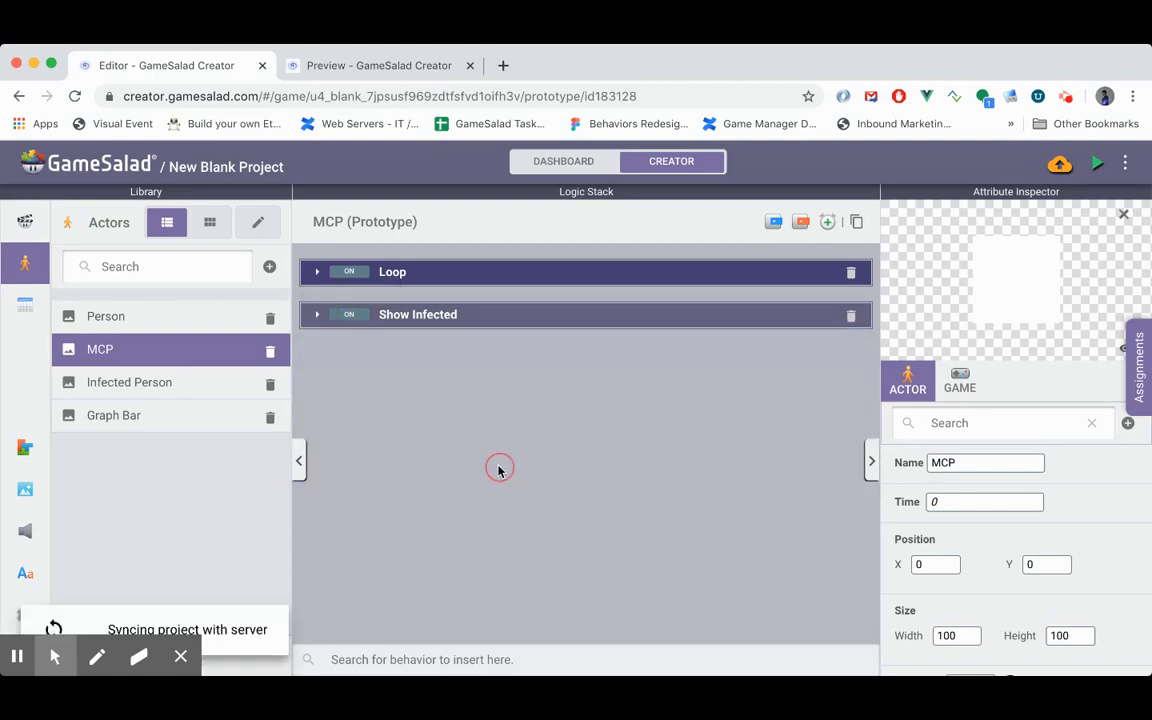
- Add a Timer to the MCP actor that runs every 1 second
{"action": "left_click", "coordinate": [828, 223]}
{"action": "left_click", "coordinate": [330, 389]}
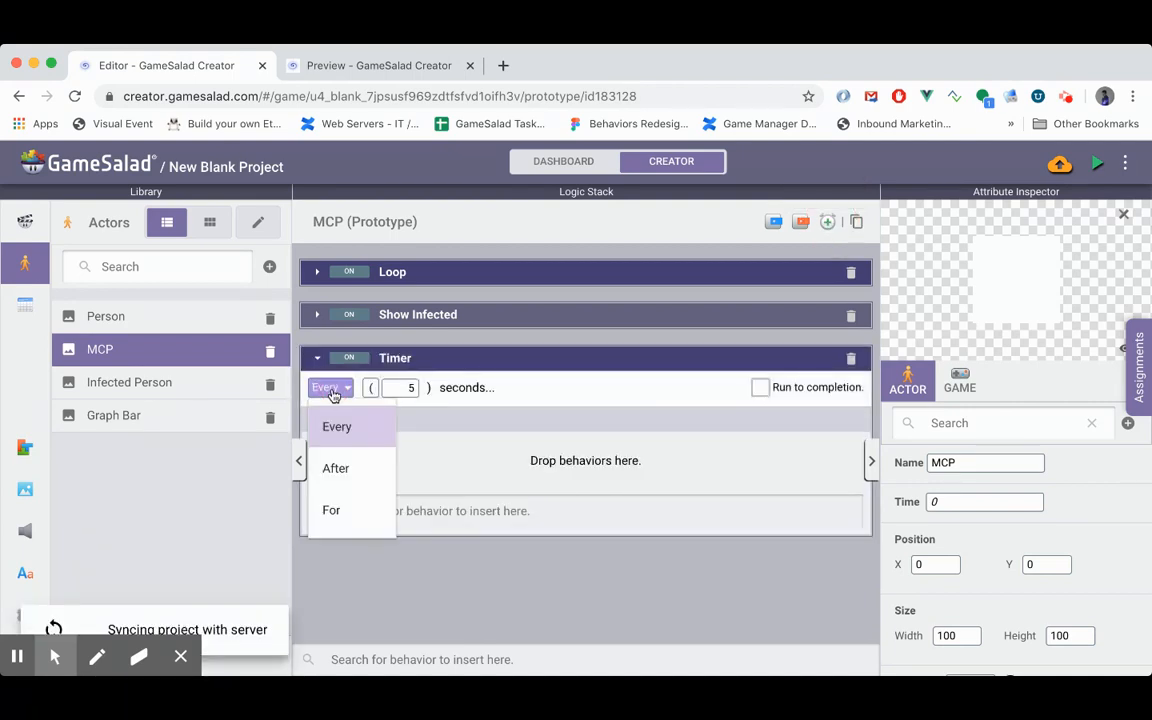
{"action": "left_click", "coordinate": [408, 387]}
- Add a Spawn Actor behavior inside the MCP Timer and choose Graph Bar as the actor to spawn
{"action": "left_click", "coordinate": [430, 510]}
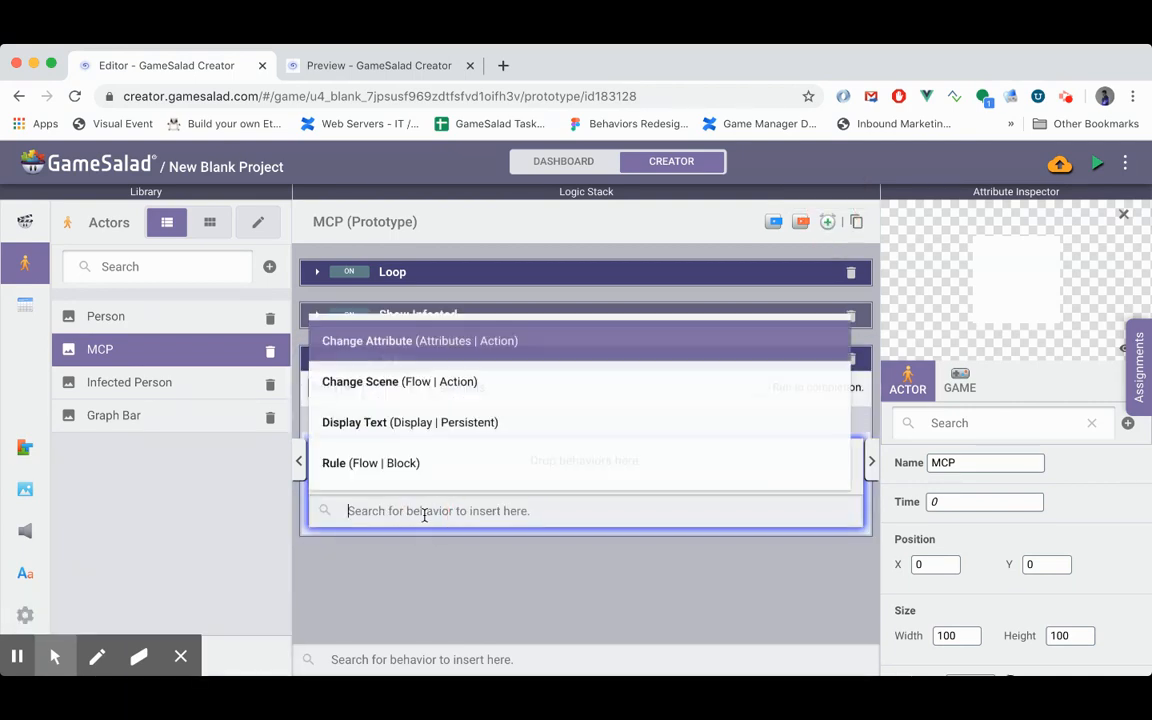
{"action": "type", "text": "spa"}
{"action": "key", "text": "Return"}
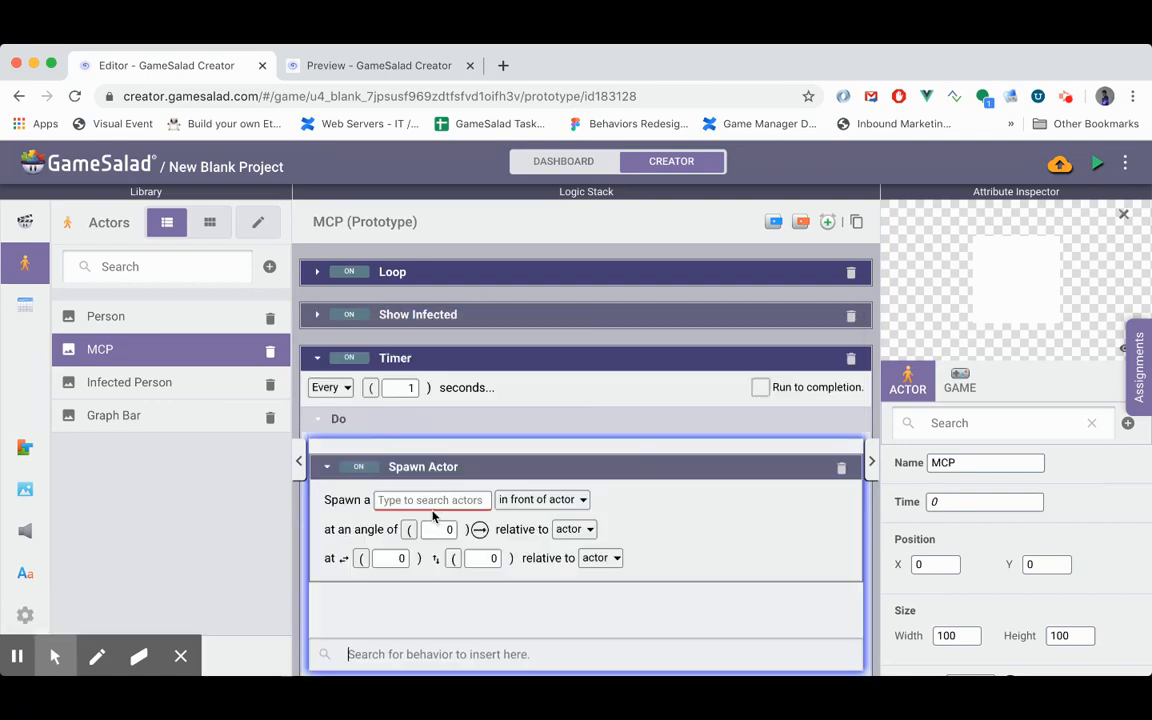
{"action": "left_click", "coordinate": [456, 499]}
{"action": "key", "text": "Down"}
{"action": "key", "text": "Down"}
{"action": "key", "text": "Down"}
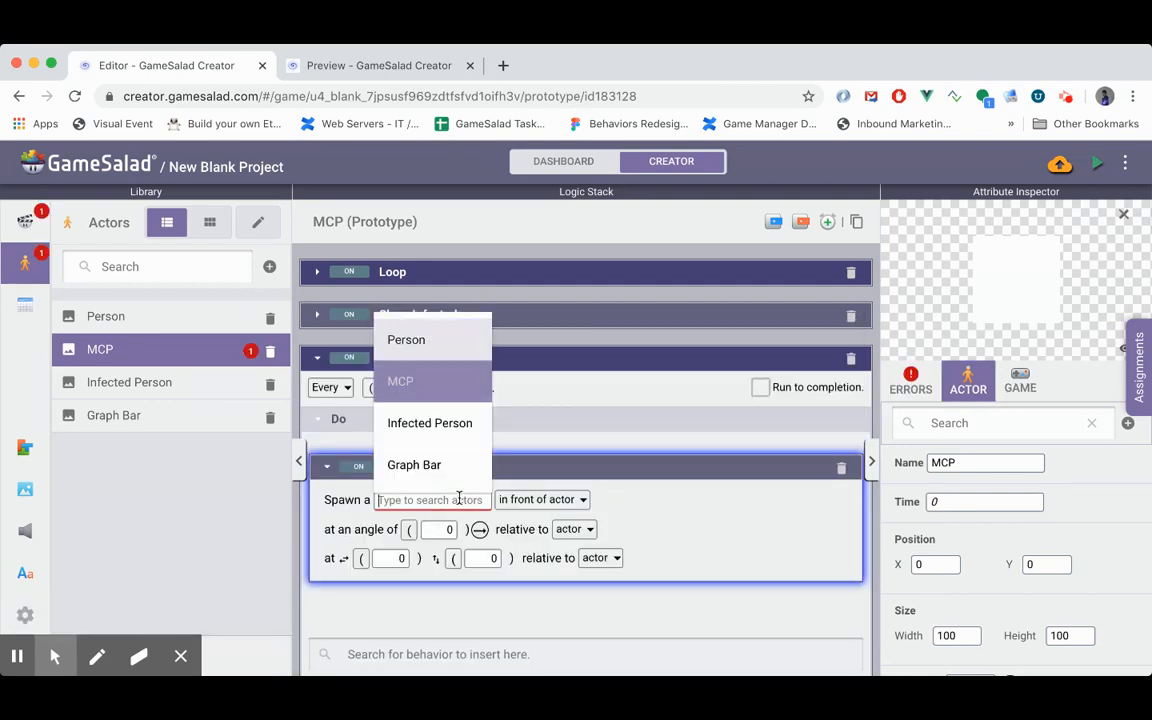
{"action": "key", "text": "Return"}
- Spawn the Graph Bar at the bottom of the layer, with its position relative to the scene
{"action": "left_click", "coordinate": [567, 500]}
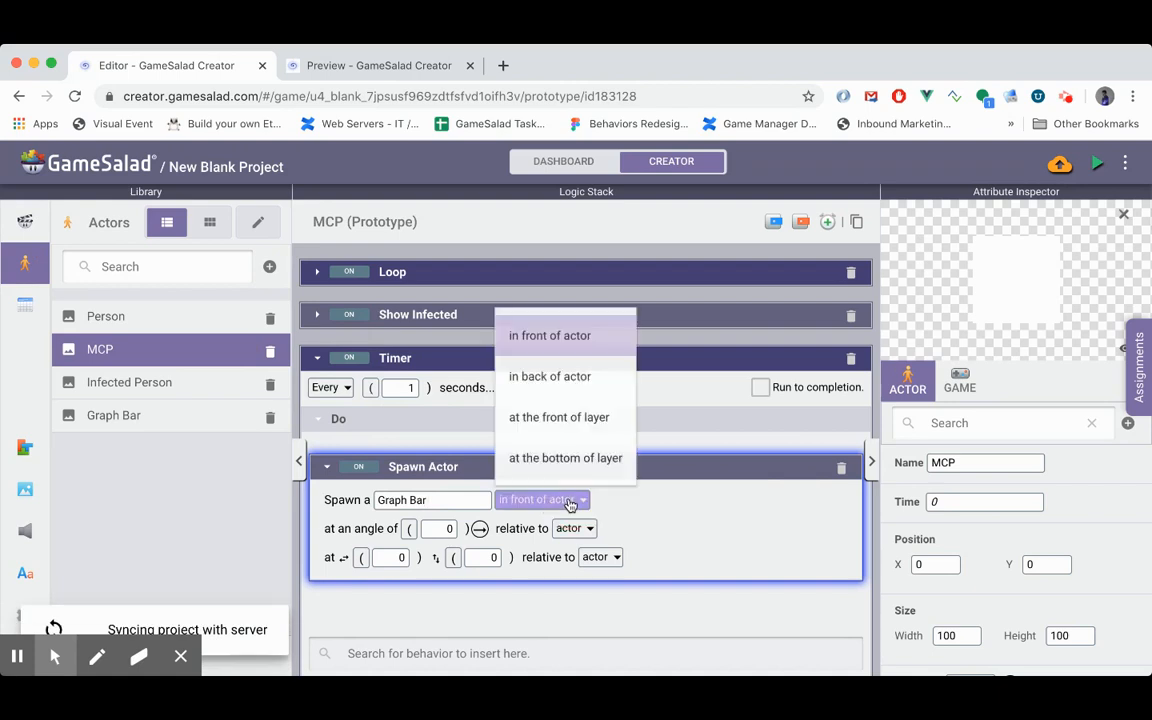
{"action": "left_click", "coordinate": [572, 462]}
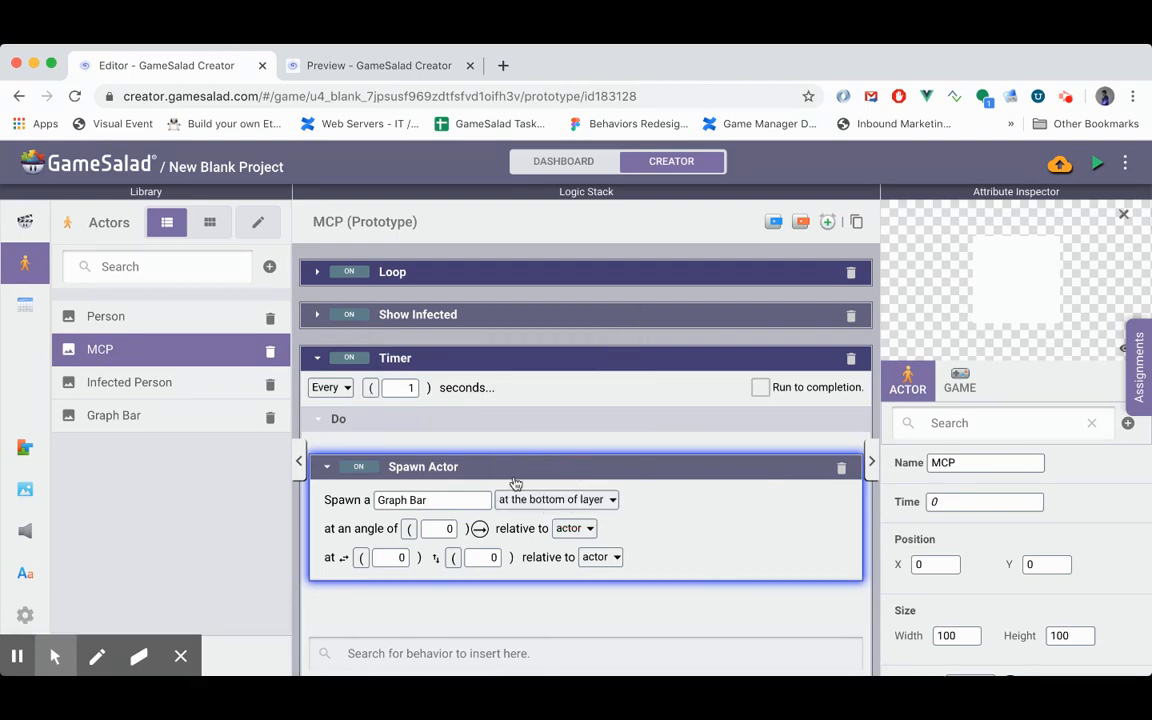
{"action": "scroll", "coordinate": [516, 484], "scroll_direction": "down", "scroll_amount": 1}
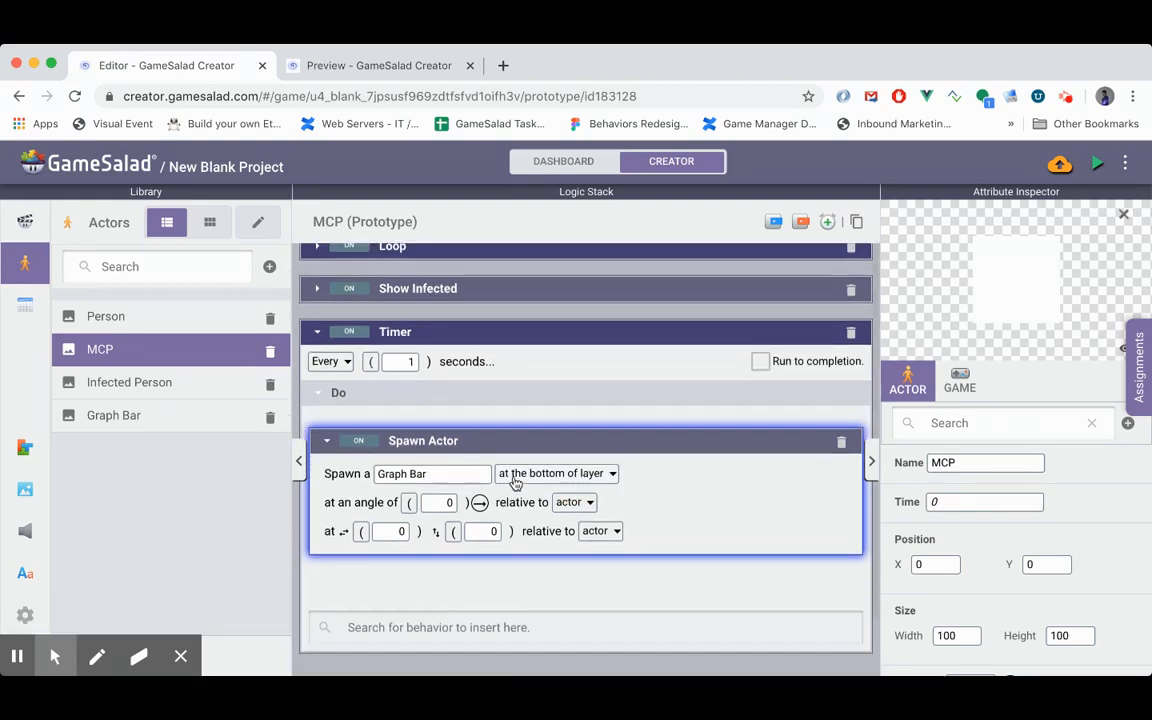
{"action": "left_click", "coordinate": [594, 531]}
{"action": "left_click", "coordinate": [604, 610]}
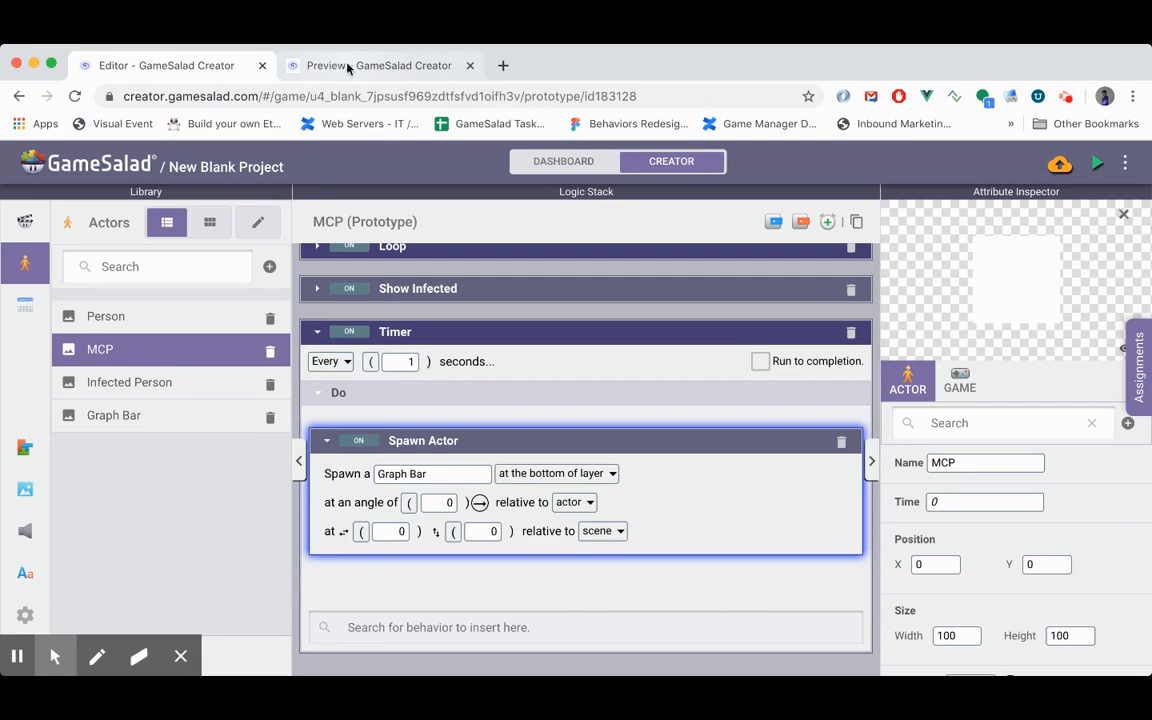
- Preview the running simulation to check the spawned graph bars, and return to the editor
{"action": "left_click", "coordinate": [1097, 163]}
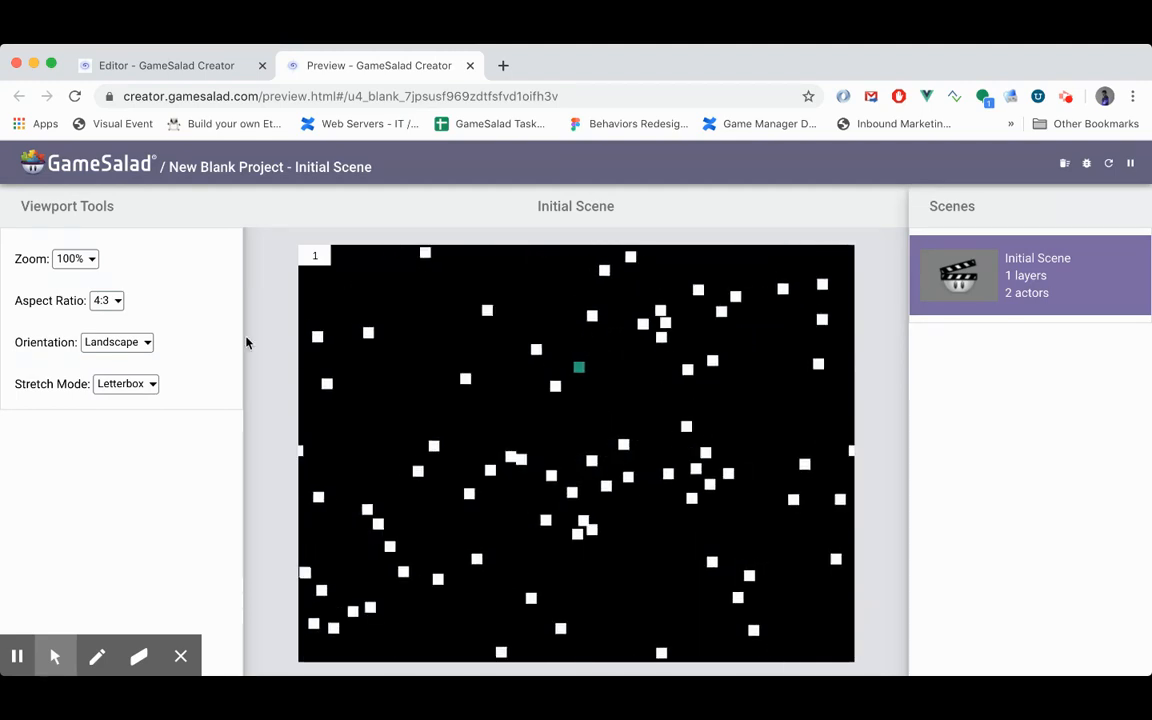
{"action": "left_click", "coordinate": [205, 68]}
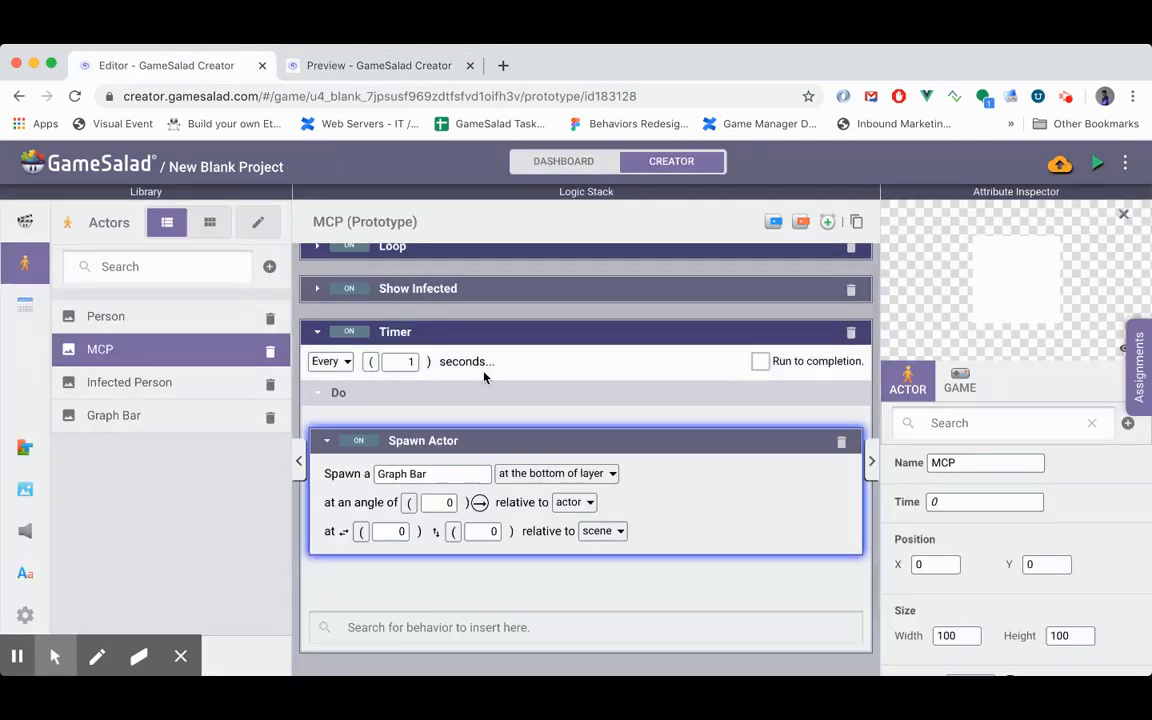
- Enable Run to completion on the MCP Timer and open the Graph Bar actor's logic
{"action": "left_click", "coordinate": [471, 407]}
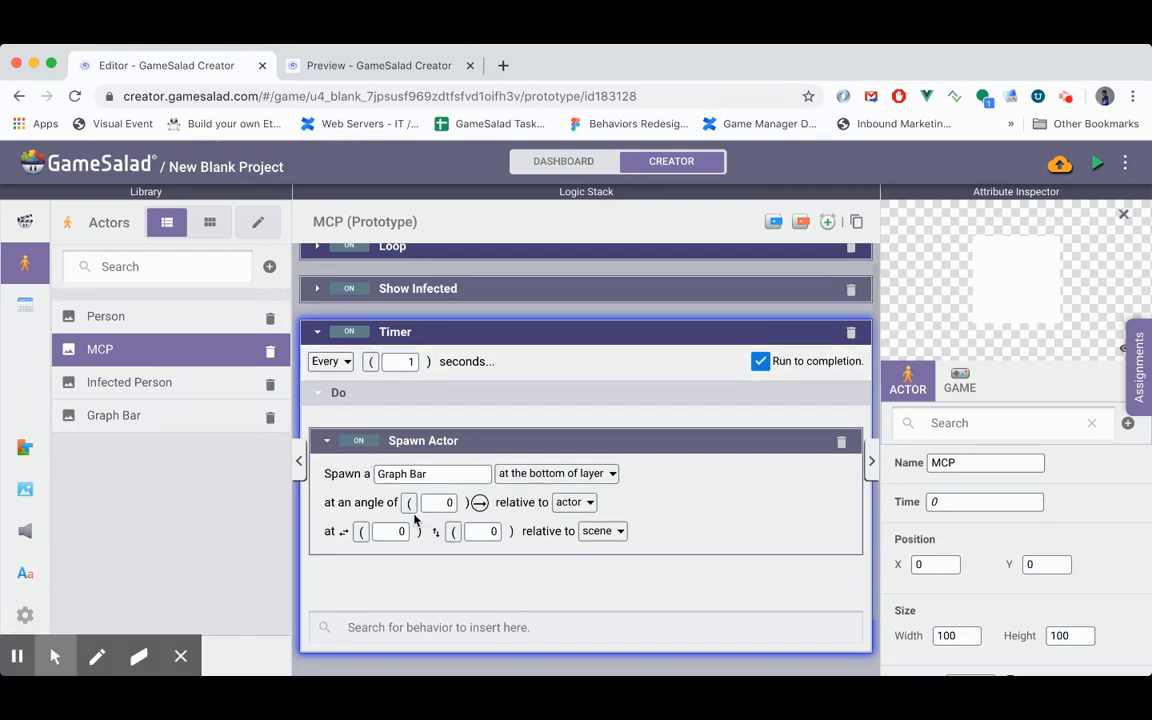
{"action": "left_click", "coordinate": [176, 420]}
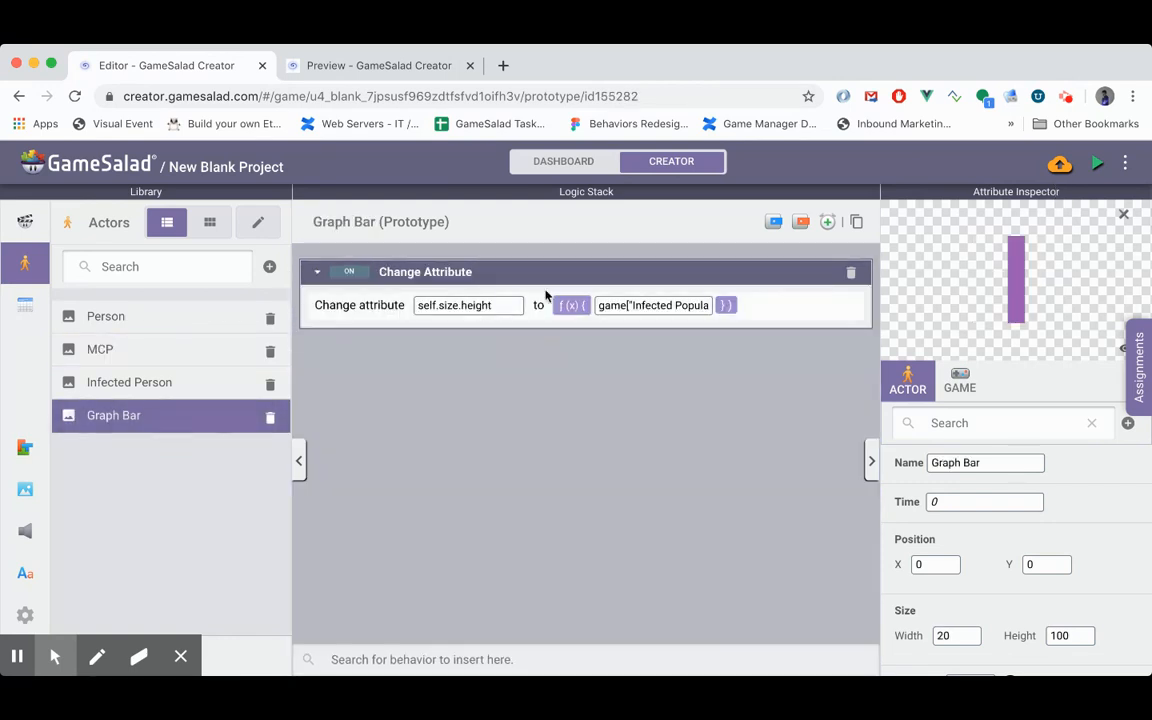
- Multiply the infected population by 7 in the Graph Bar's self.size.height expression
{"action": "left_click", "coordinate": [650, 305]}
{"action": "type", "text": "*"}
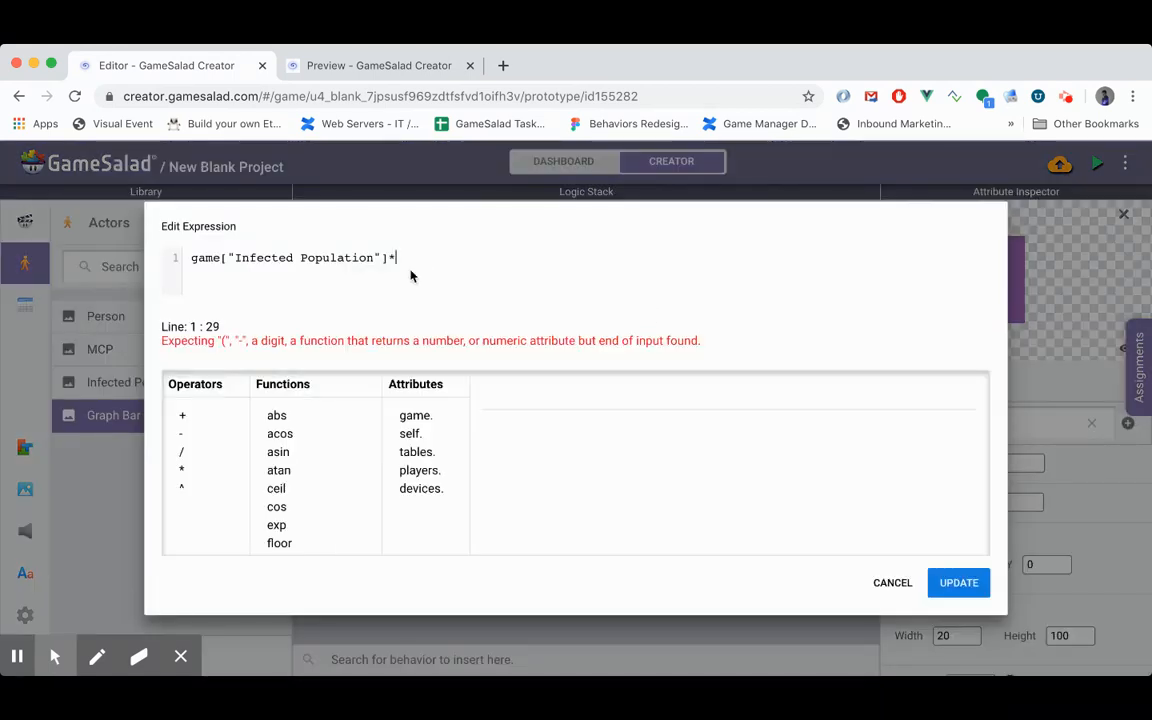
{"action": "type", "text": "7"}
{"action": "left_click", "coordinate": [958, 583]}
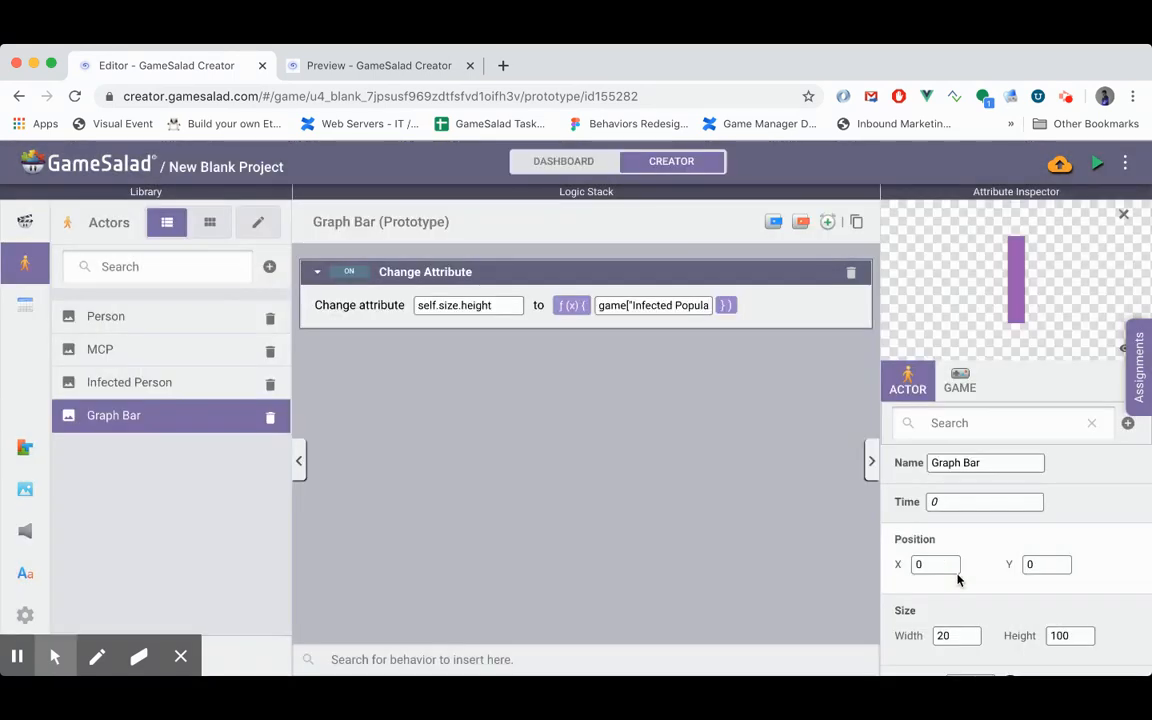
- Preview the simulation to check the scaled graph bars, and return to the editor to open the MCP actor's logic
{"action": "left_click", "coordinate": [1101, 164]}
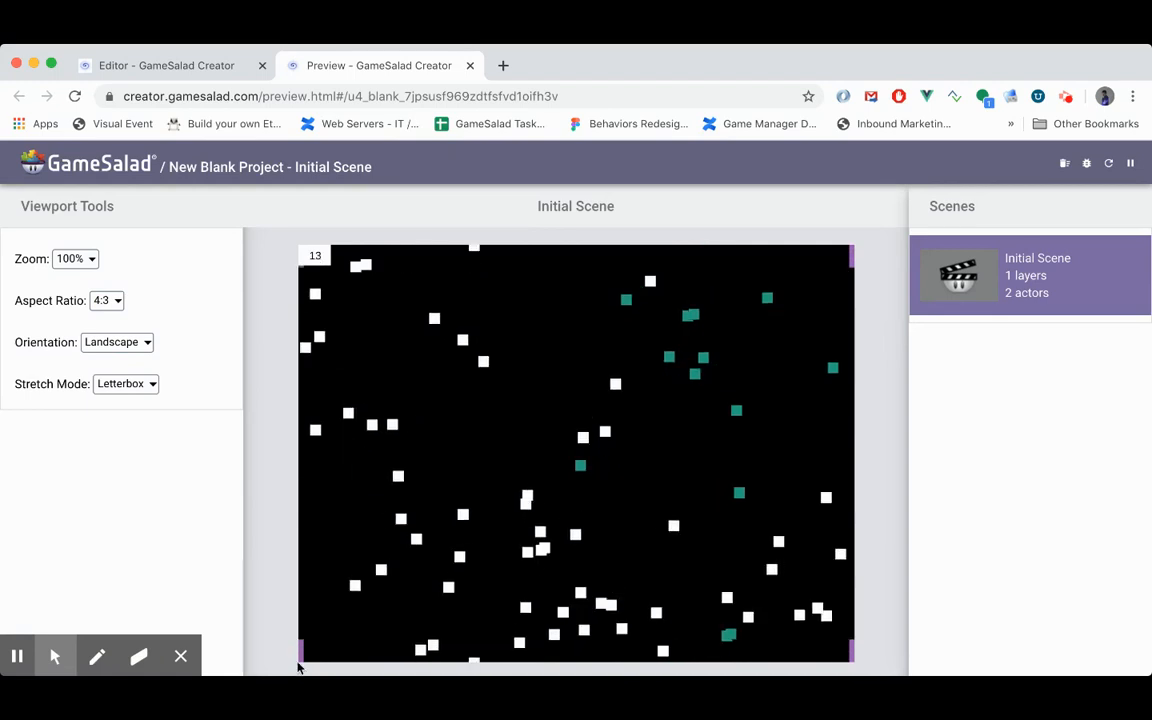
{"action": "left_click", "coordinate": [192, 66]}
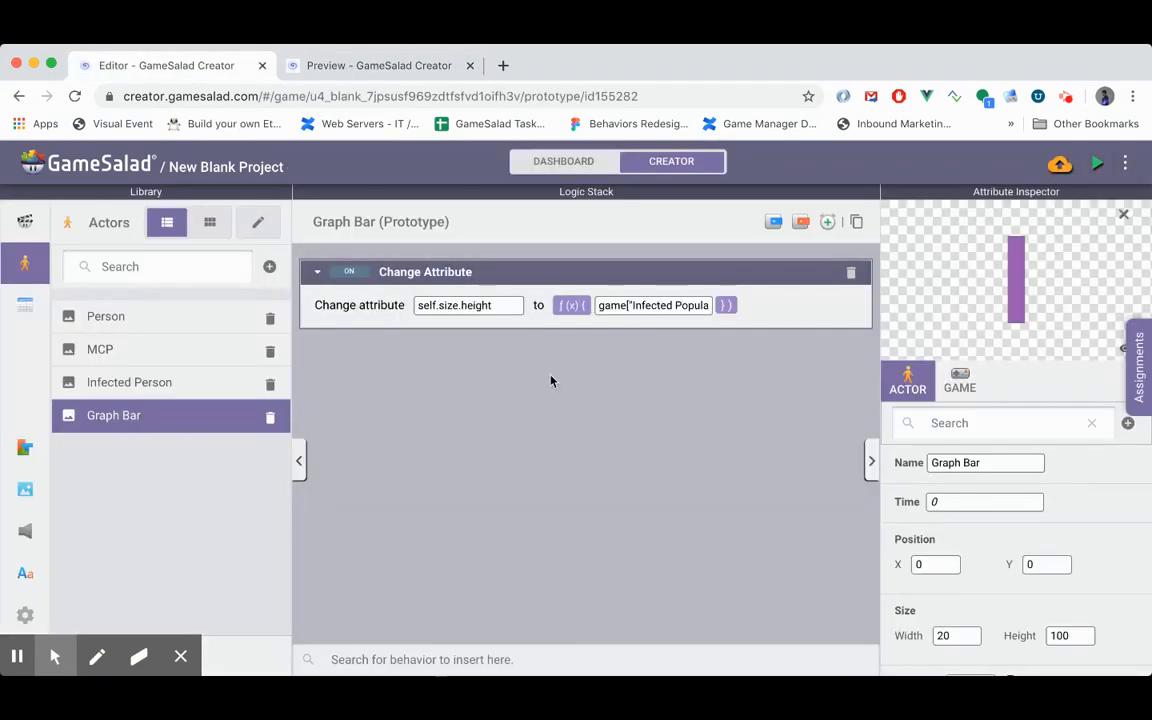
{"action": "left_click", "coordinate": [185, 352]}
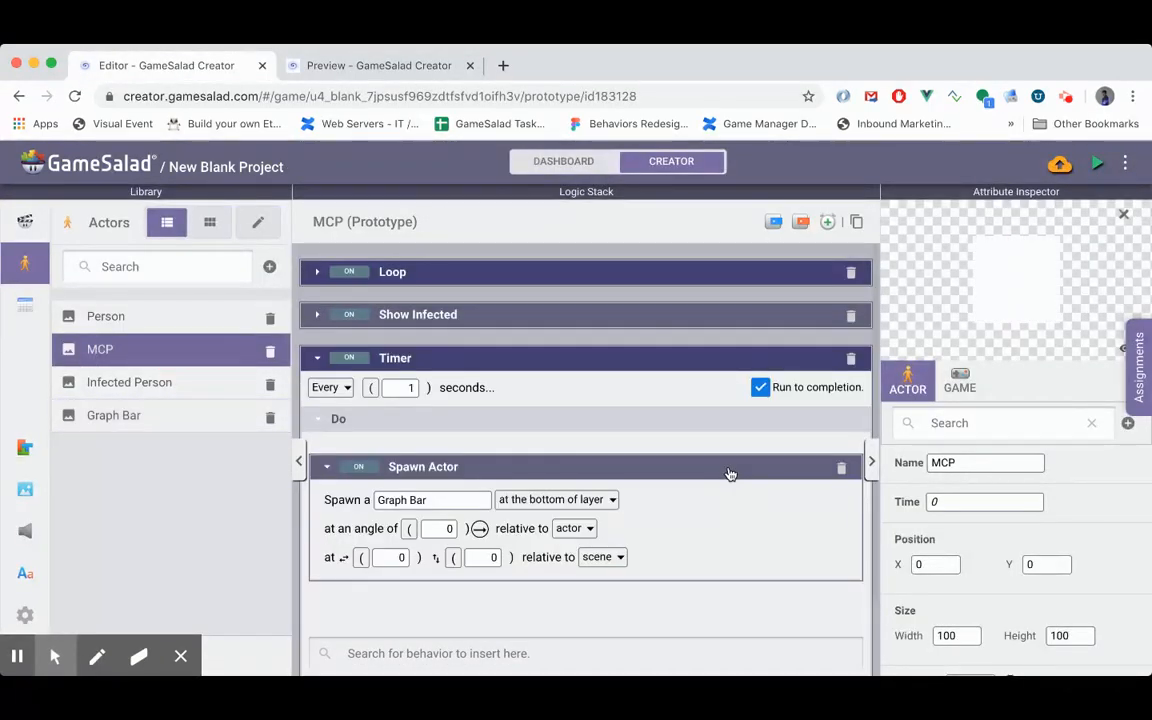
- Add a game-level integer attribute named Bar Count
{"action": "scroll", "coordinate": [729, 473], "scroll_direction": "up", "scroll_amount": 2}
{"action": "scroll", "coordinate": [1100, 478], "scroll_direction": "down", "scroll_amount": 5}
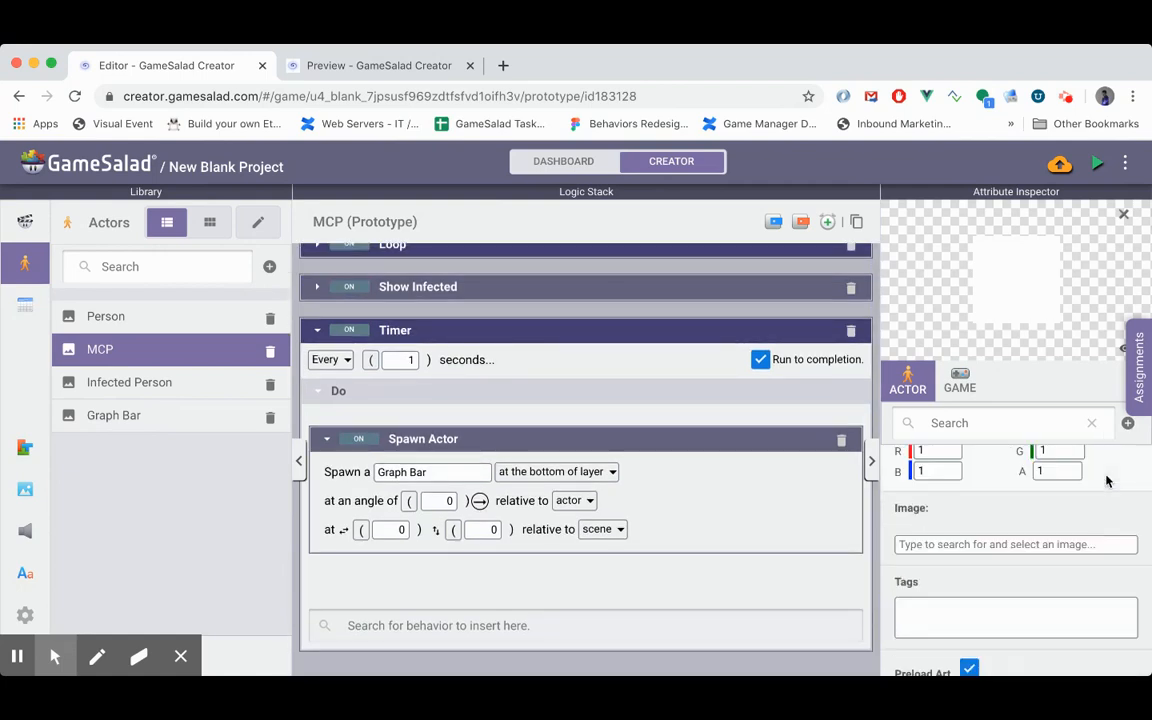
{"action": "left_click", "coordinate": [966, 372]}
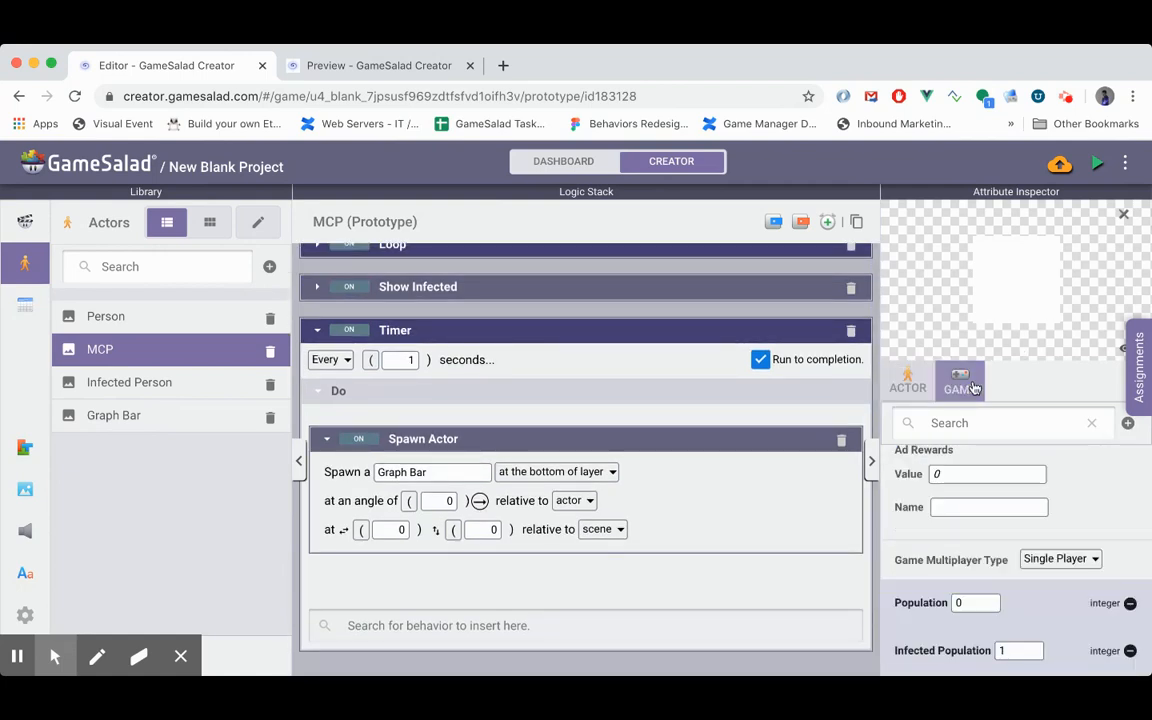
{"action": "left_click", "coordinate": [1127, 423]}
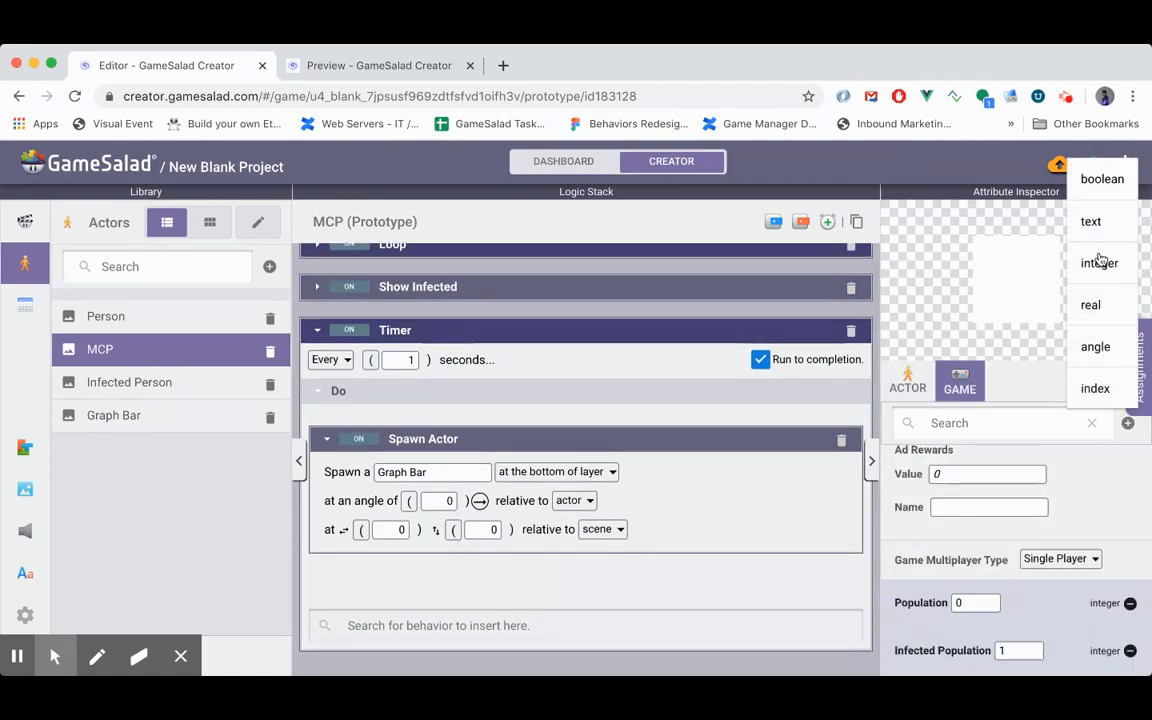
{"action": "left_click", "coordinate": [1100, 262]}
{"action": "type", "text": "Bar"}
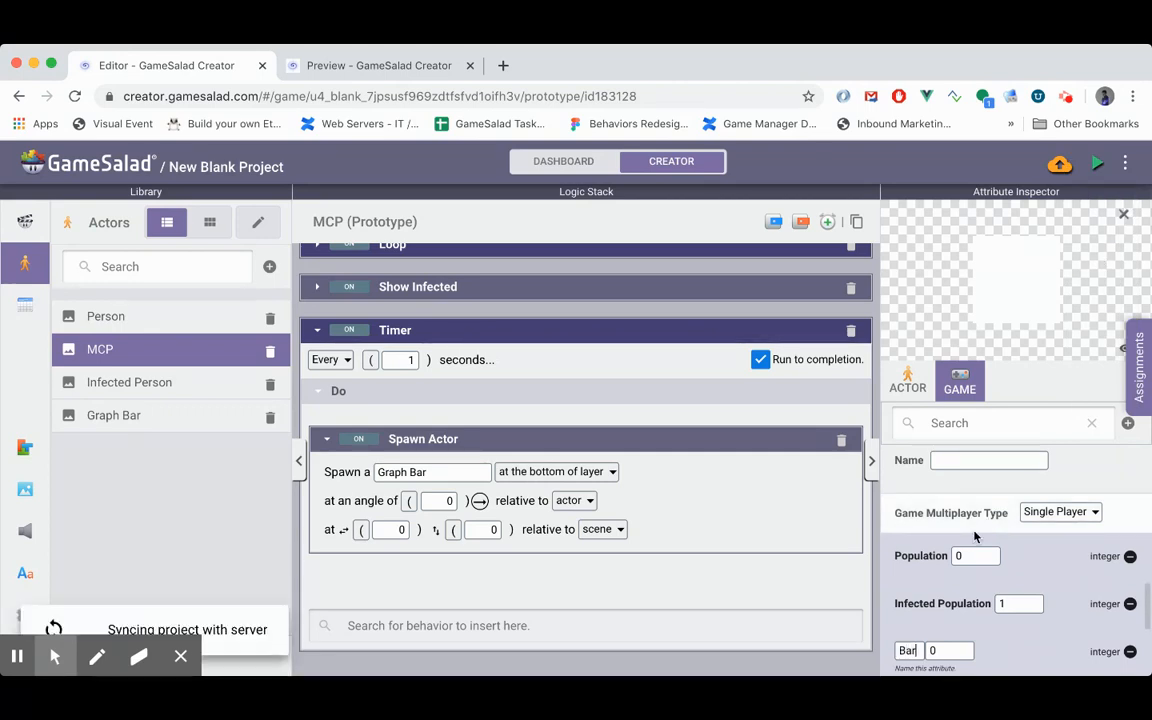
{"action": "type", "text": " Count"}
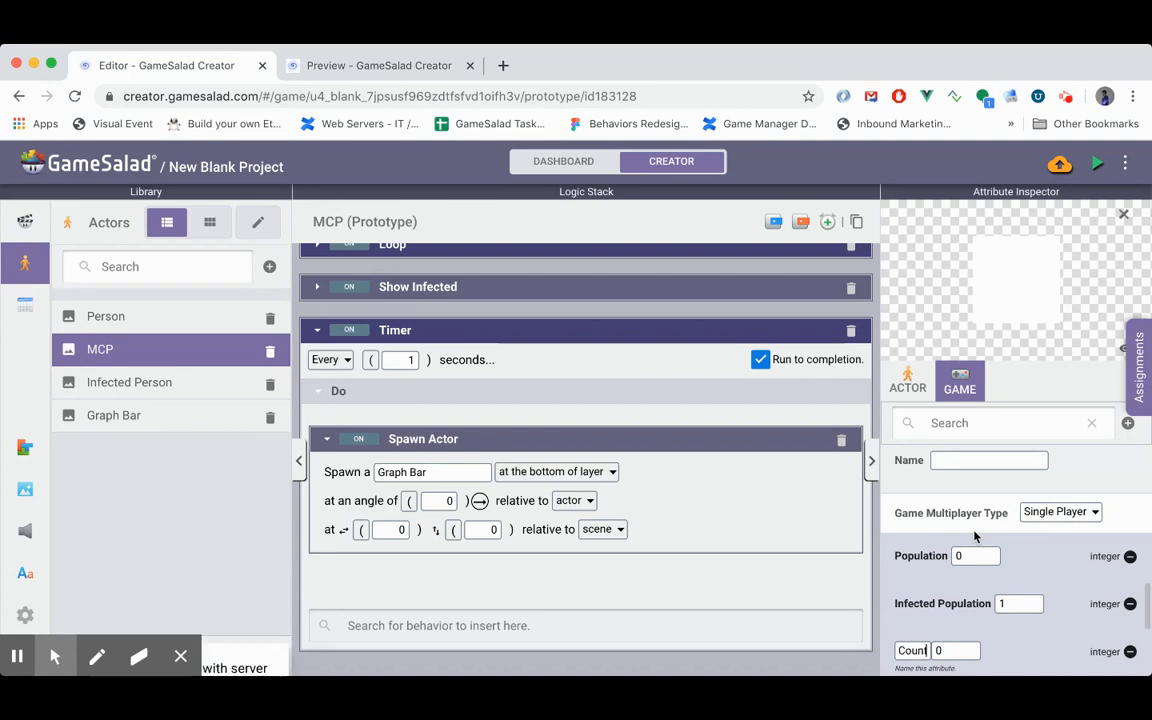
{"action": "key", "text": "Return"}
{"action": "left_click", "coordinate": [476, 571]}
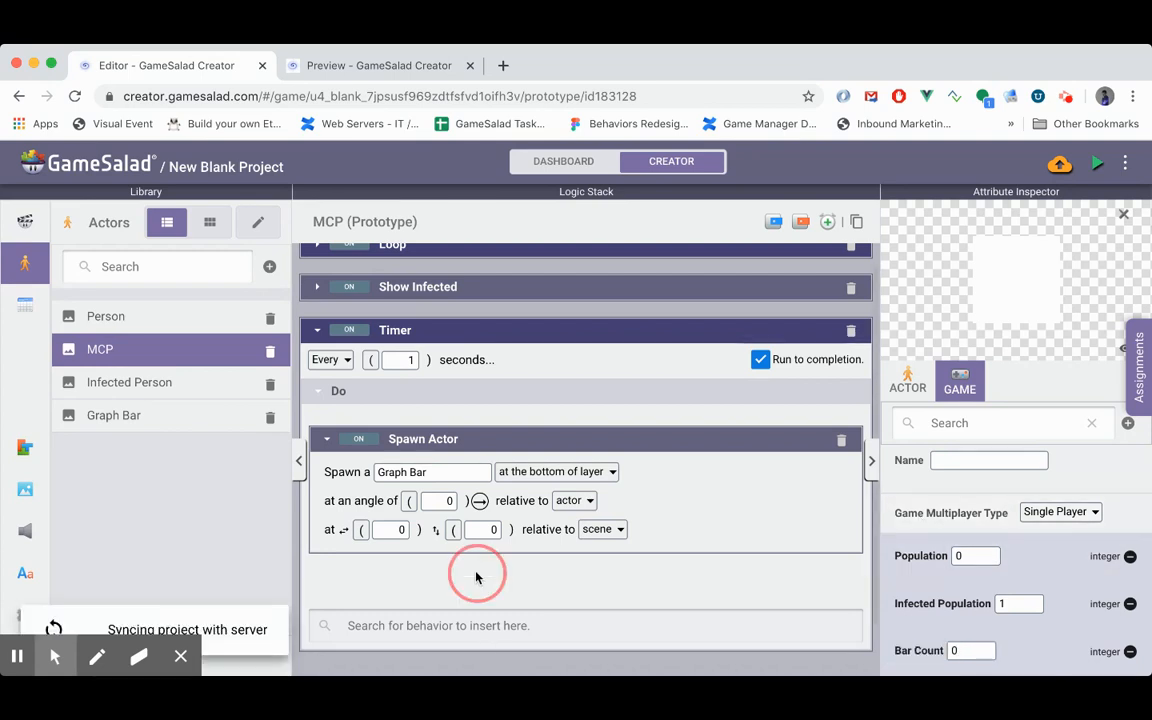
- Add a Change Attribute behavior below Spawn Actor in the MCP Timer and target game["Bar Count"]
{"action": "left_click", "coordinate": [414, 625]}
{"action": "key", "text": "Return"}
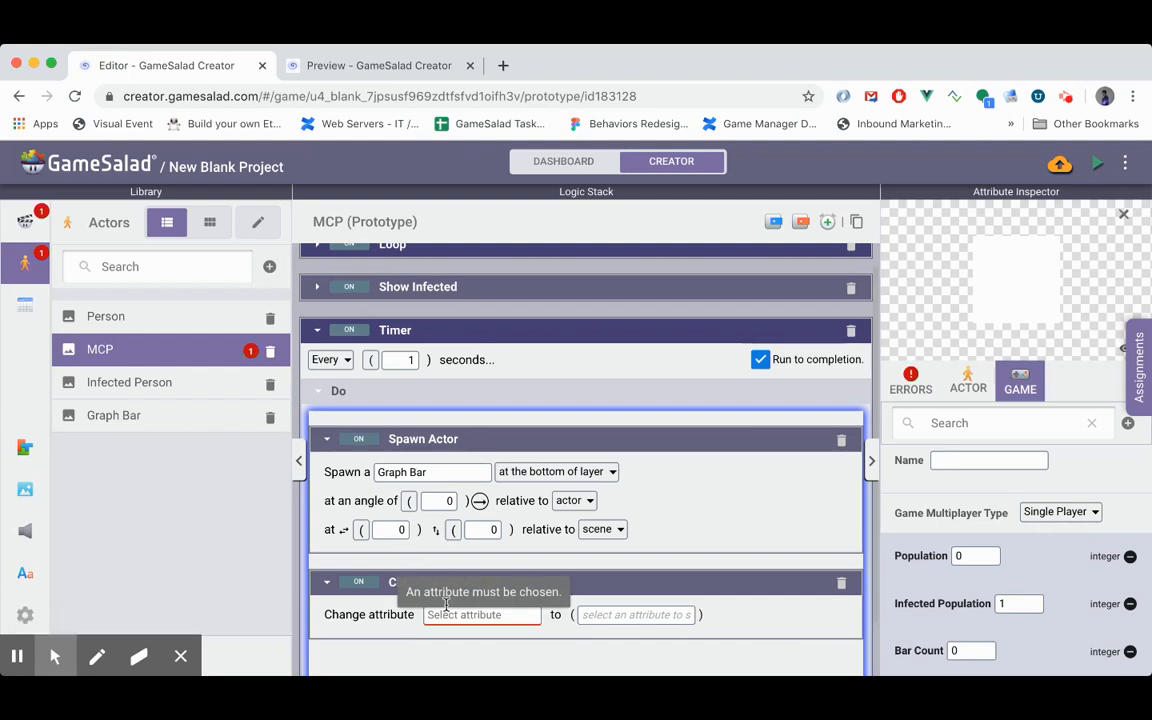
{"action": "type", "text": "game"}
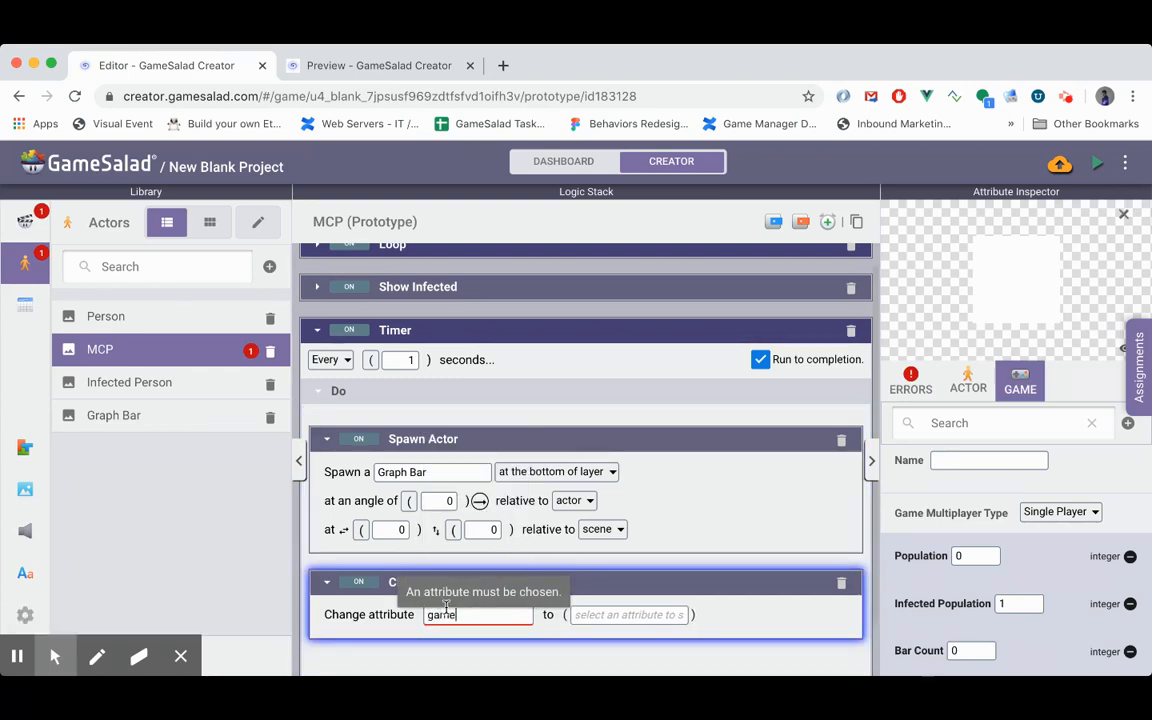
{"action": "type", "text": ".Bar"}
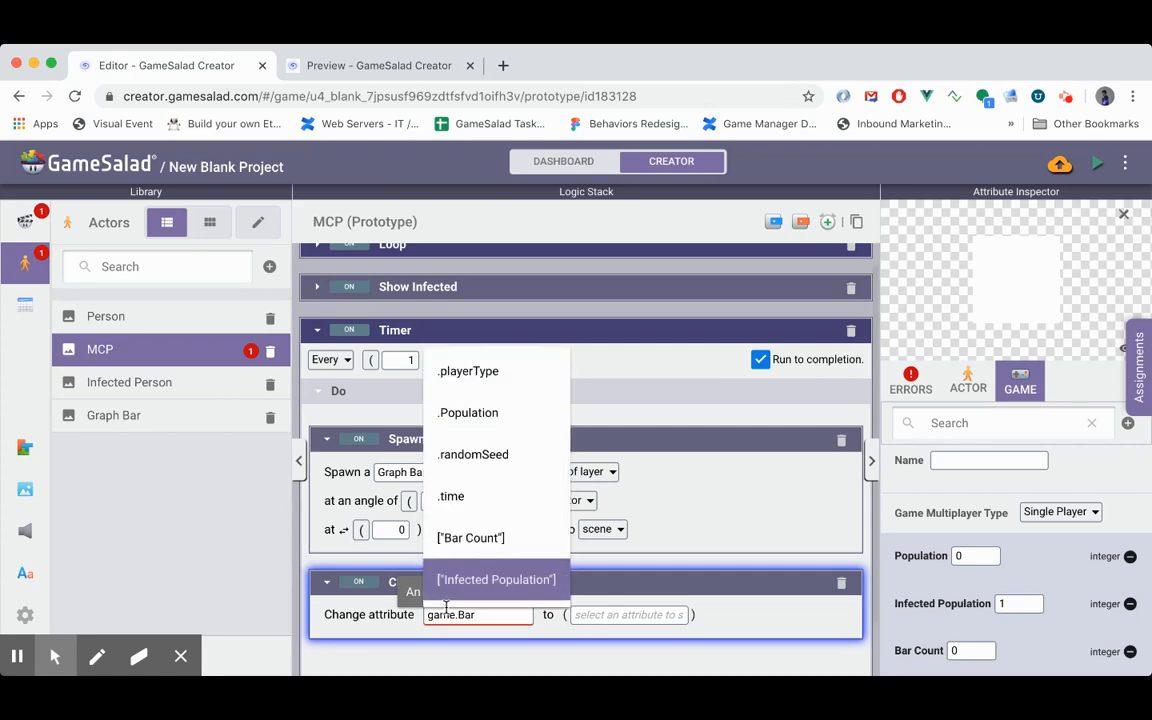
{"action": "key", "text": "Up"}
{"action": "key", "text": "Return"}
- Set the Change Attribute value to the expression game["Bar Count"]+1
{"action": "left_click", "coordinate": [578, 616]}
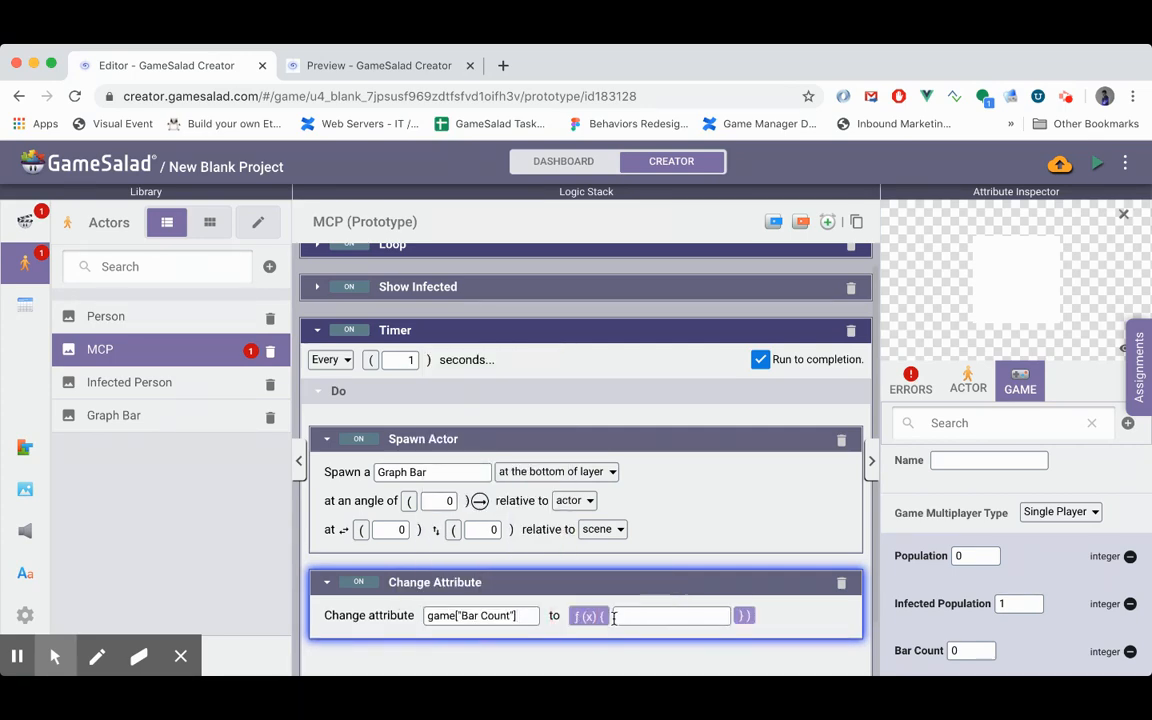
{"action": "type", "text": "game."}
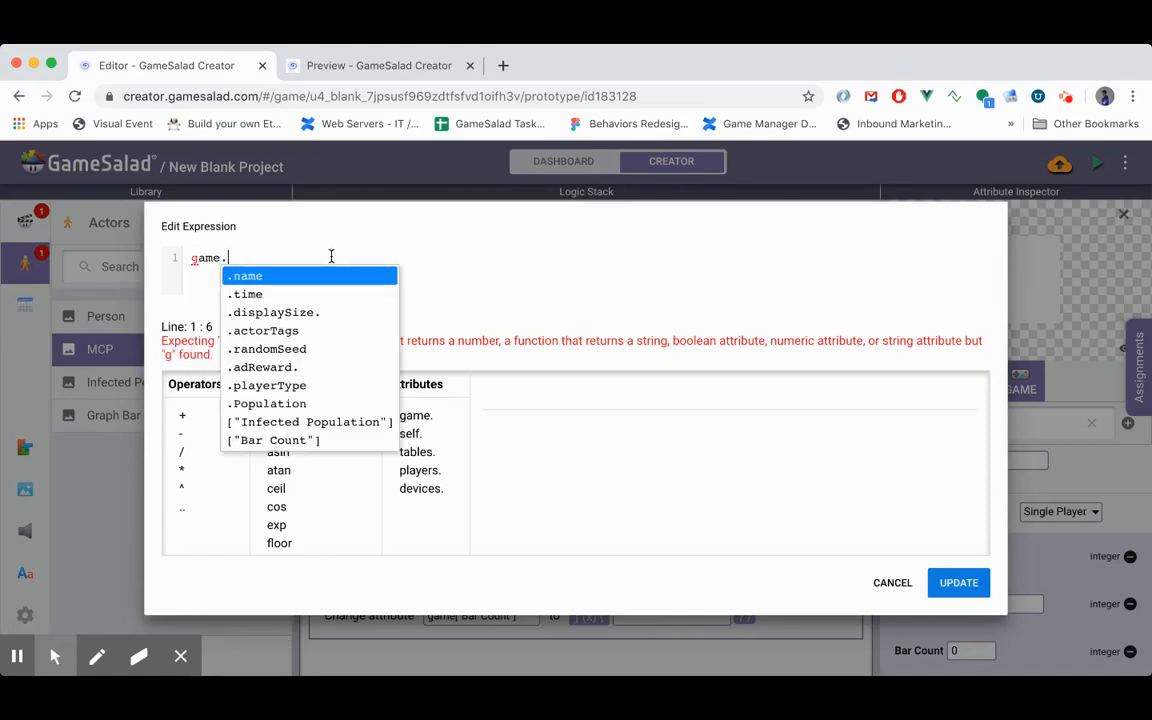
{"action": "key", "text": "Up"}
{"action": "key", "text": "Return"}
{"action": "type", "text": "+1"}
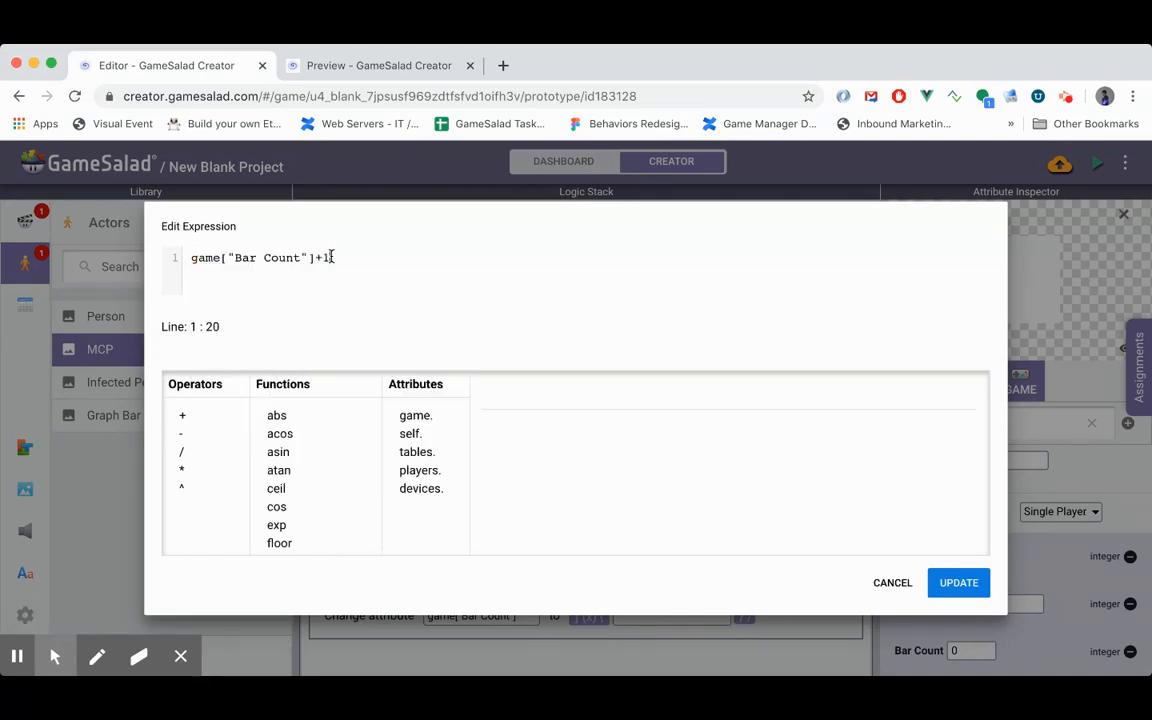
{"action": "left_click", "coordinate": [958, 582]}
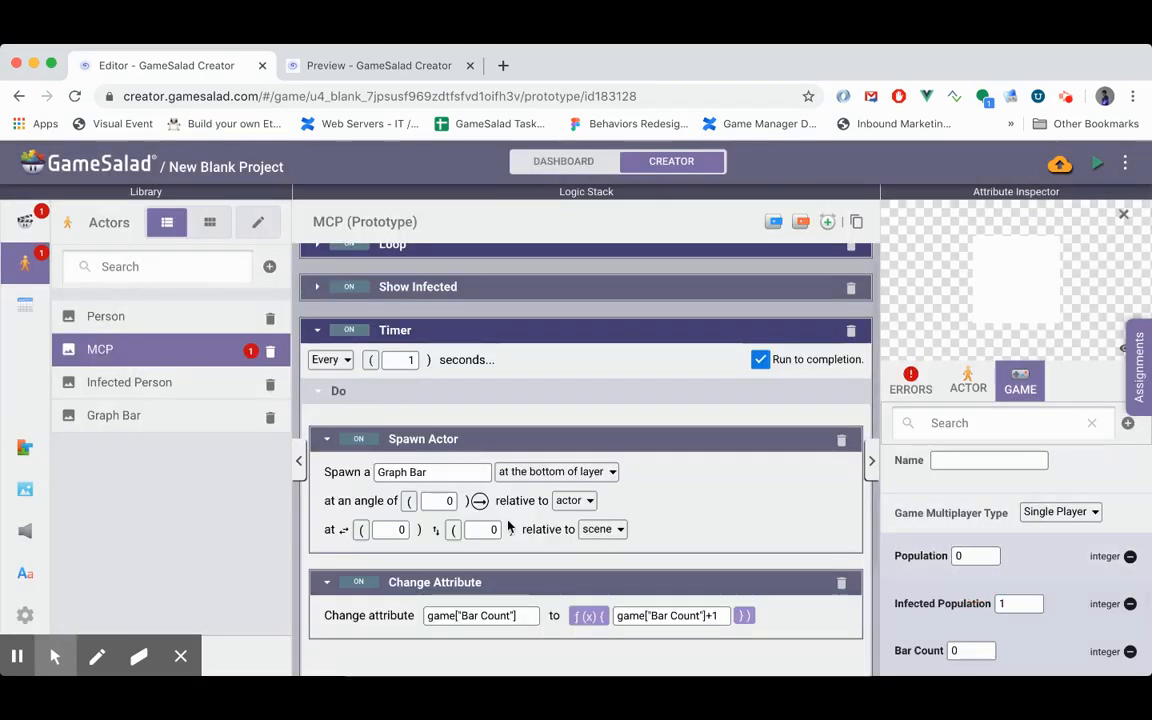
{"action": "left_click", "coordinate": [468, 557]}
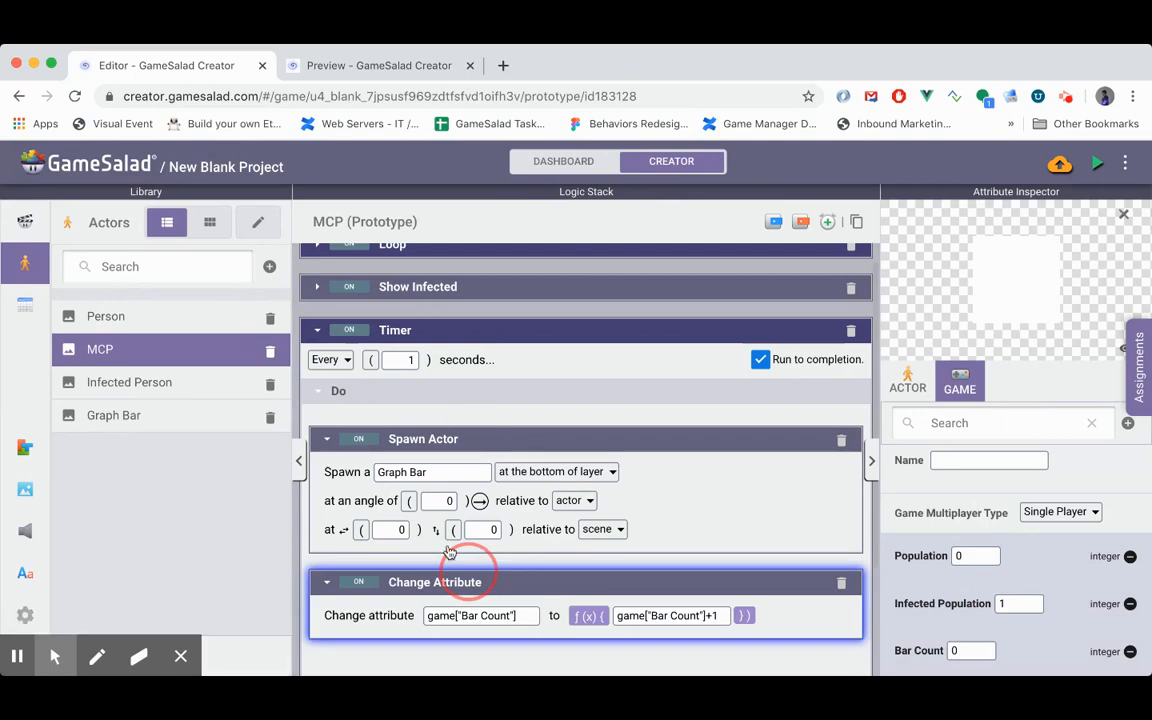
- Set the Spawn Actor's horizontal position to the expression game["Bar Count"]*25 and preview the simulation
{"action": "left_click", "coordinate": [388, 529]}
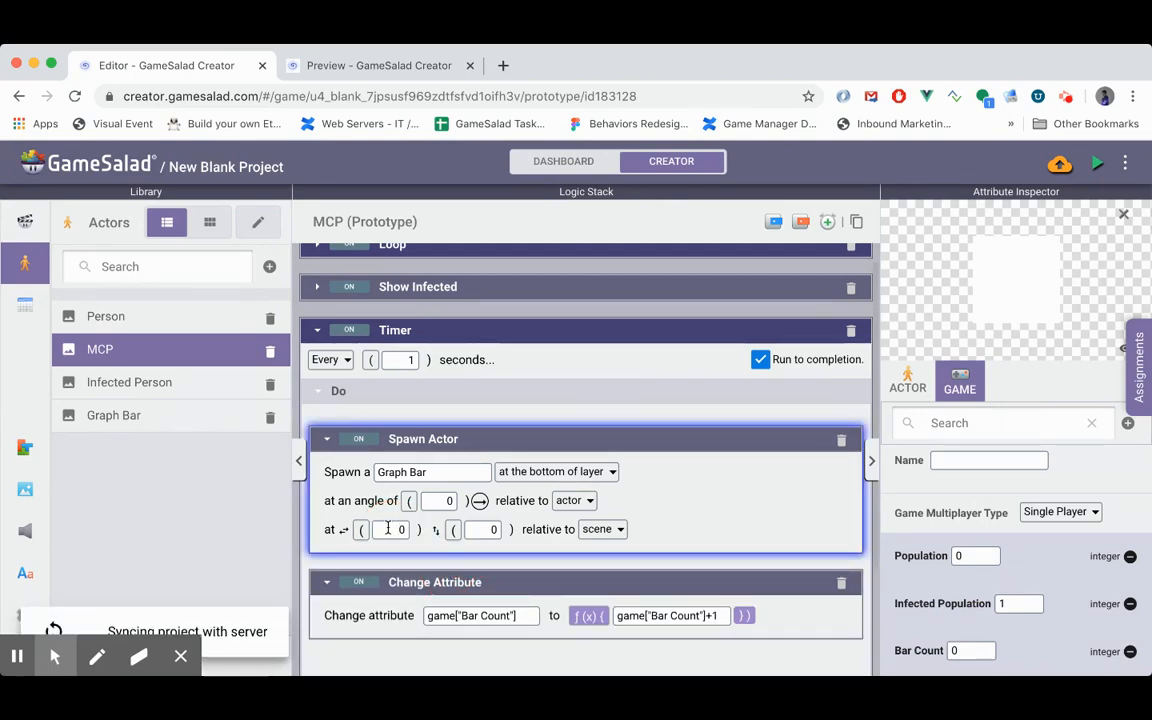
{"action": "left_click", "coordinate": [361, 529]}
{"action": "left_click", "coordinate": [442, 529]}
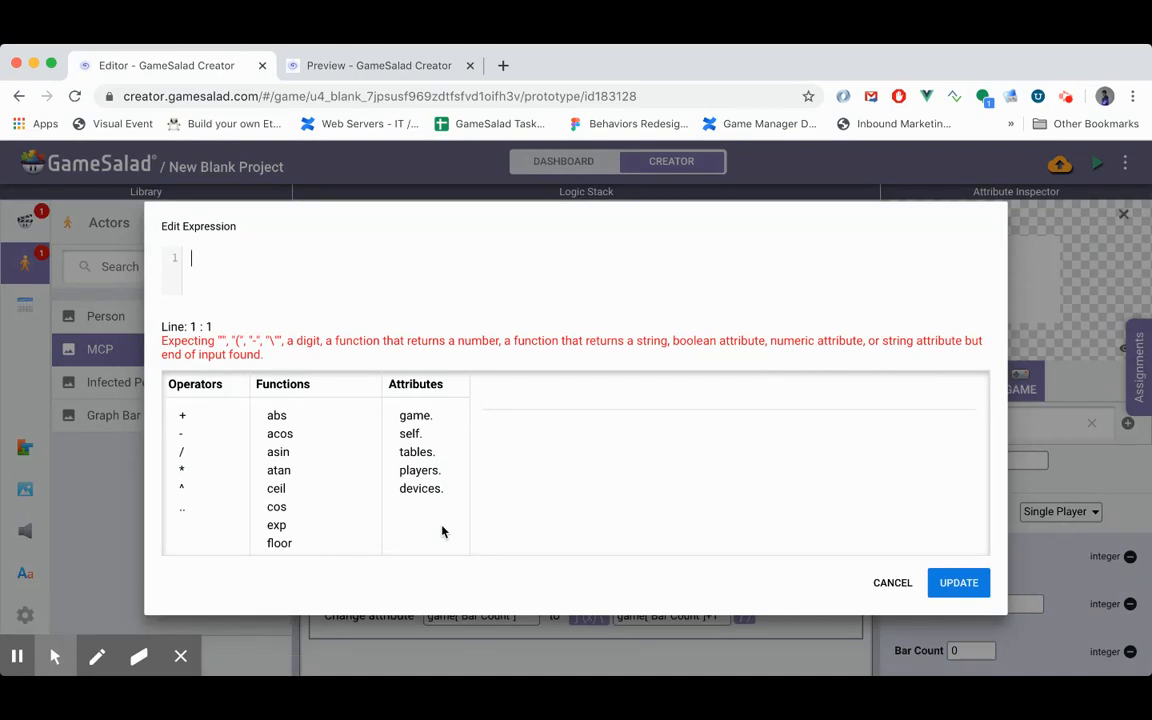
{"action": "type", "text": "game."}
{"action": "key", "text": "Up"}
{"action": "key", "text": "Return"}
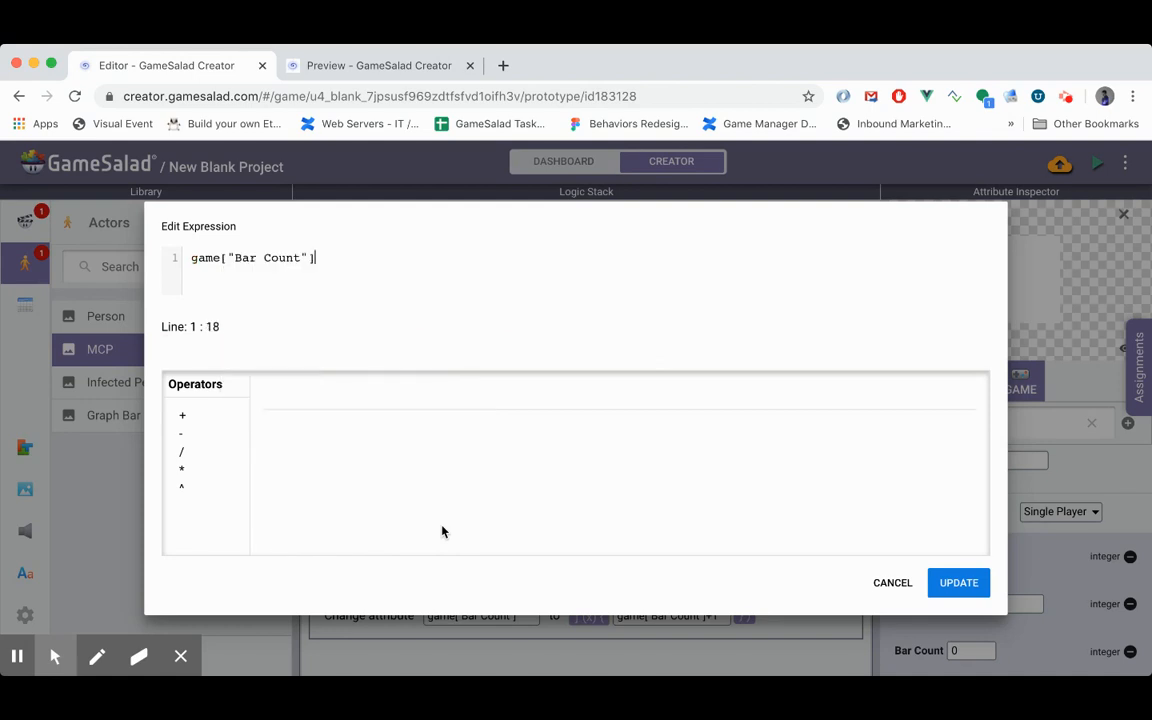
{"action": "type", "text": "*25"}
{"action": "left_click", "coordinate": [958, 582]}
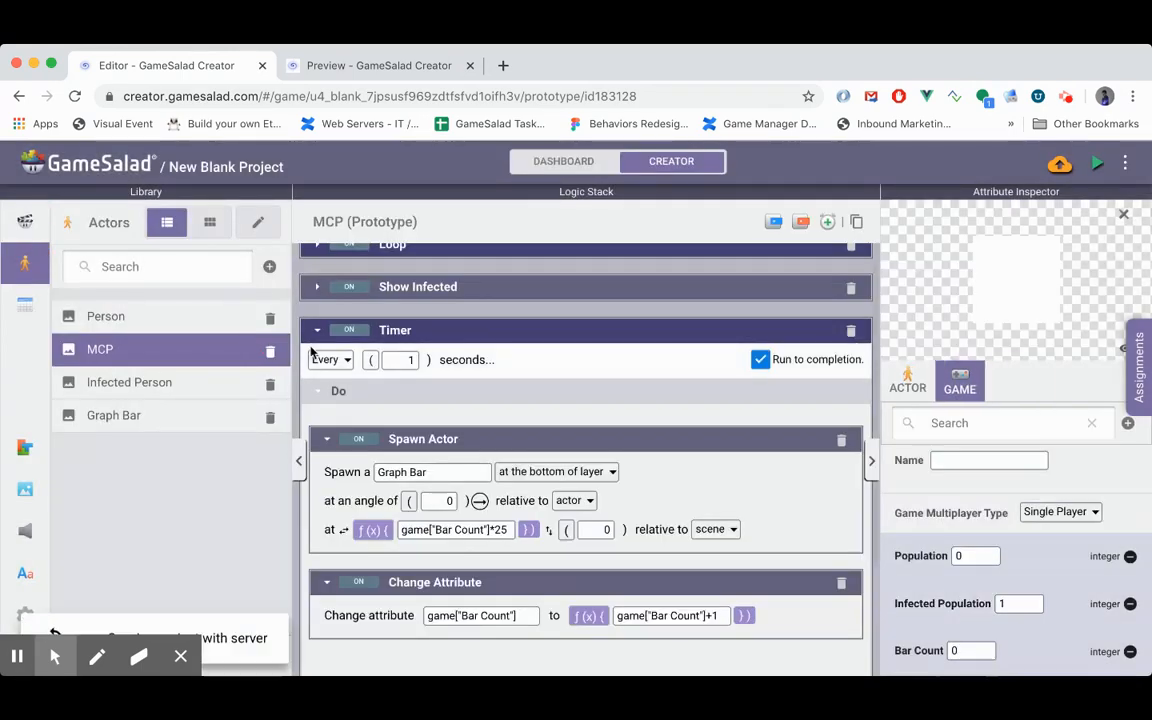
{"action": "left_click", "coordinate": [1098, 163]}
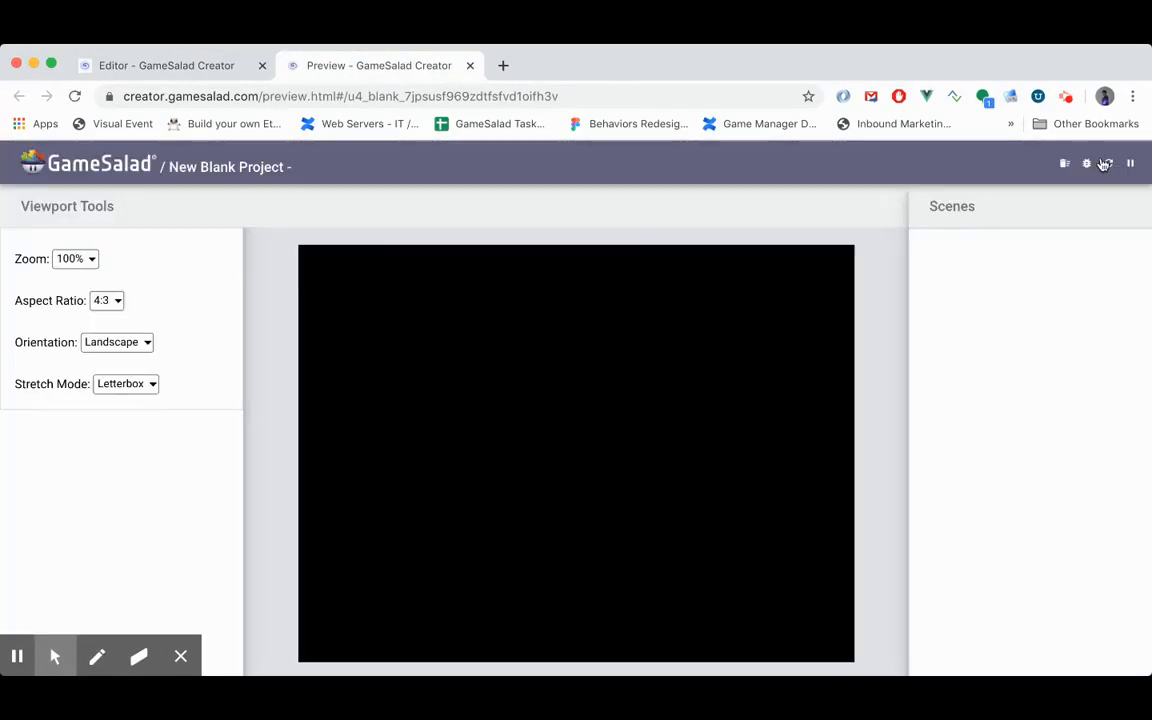
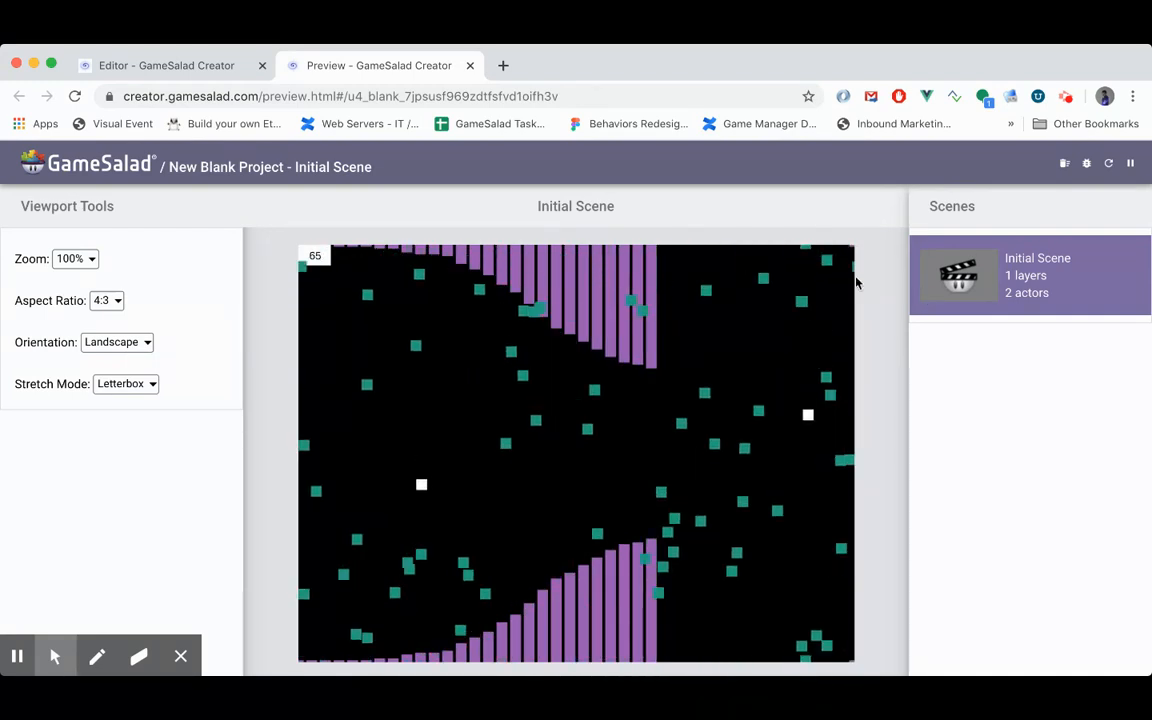
- Close the preview and examine the Person actor's Wandering timer, including how it changes the linear velocity
{"action": "left_click", "coordinate": [470, 66]}
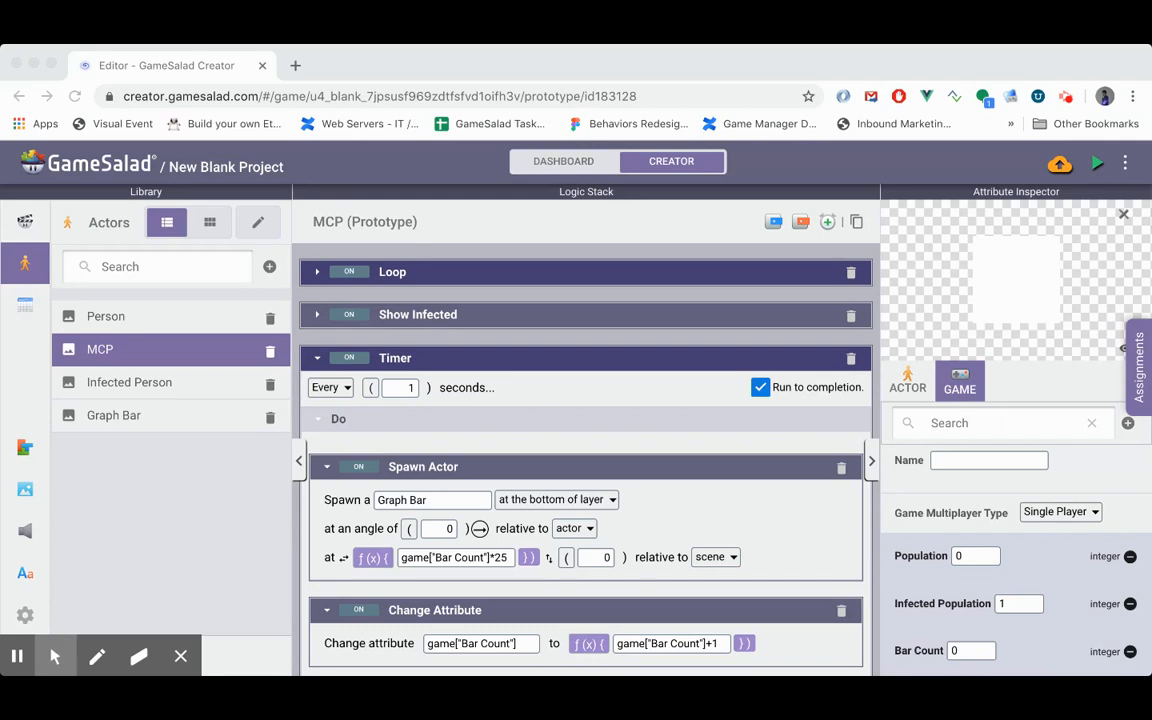
{"action": "left_click", "coordinate": [125, 316]}
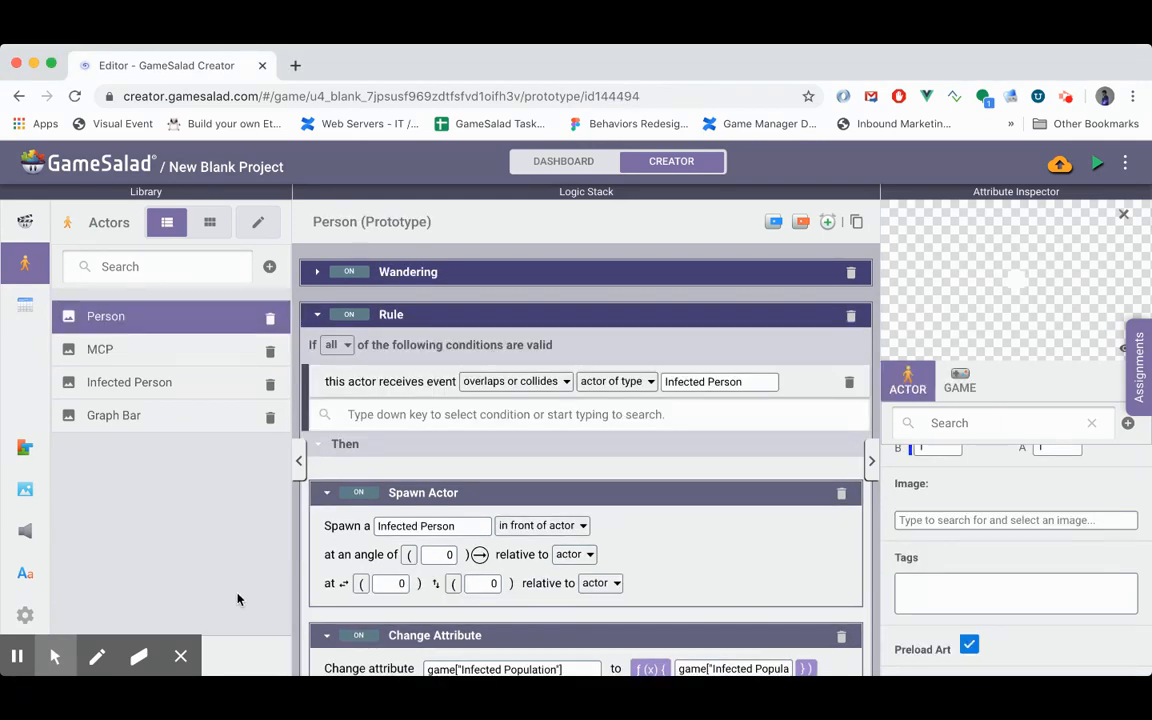
{"action": "scroll", "coordinate": [429, 414], "scroll_direction": "down", "scroll_amount": 1}
{"action": "scroll", "coordinate": [429, 403], "scroll_direction": "up", "scroll_amount": 1}
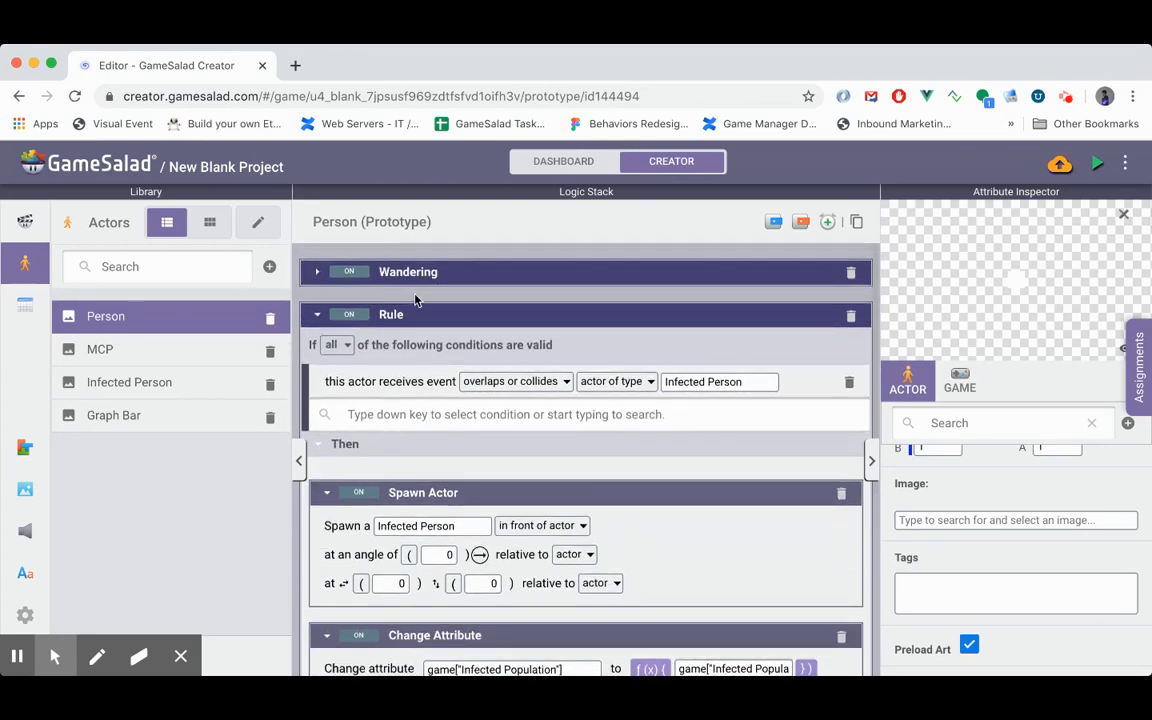
{"action": "left_click", "coordinate": [317, 271]}
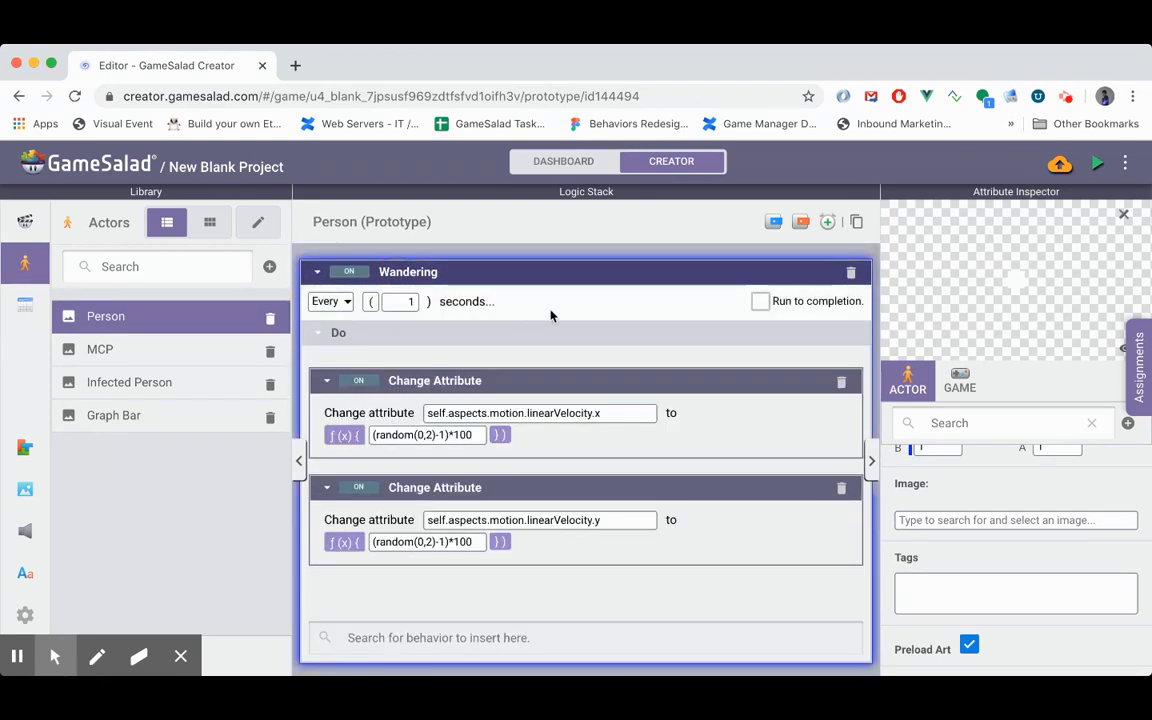
{"action": "left_click", "coordinate": [506, 249]}
{"action": "scroll", "coordinate": [505, 318], "scroll_direction": "down", "scroll_amount": 1}
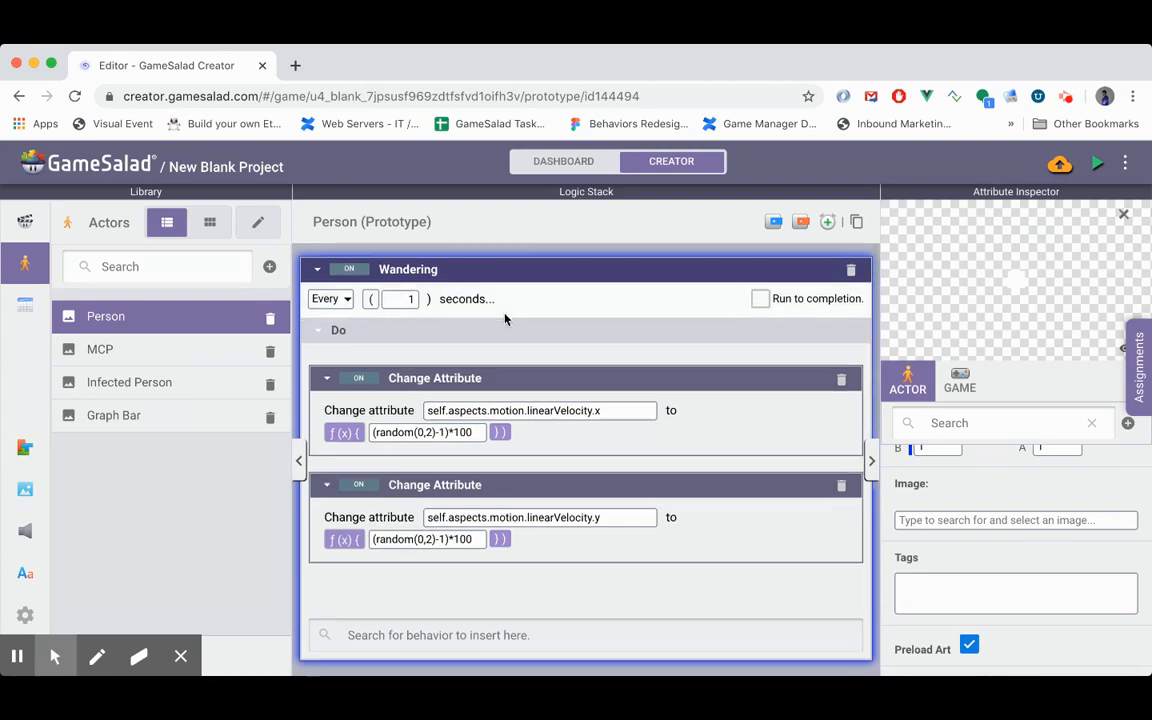
{"action": "scroll", "coordinate": [505, 319], "scroll_direction": "down", "scroll_amount": 2}
{"action": "scroll", "coordinate": [505, 319], "scroll_direction": "up", "scroll_amount": 3}
{"action": "left_click", "coordinate": [315, 274]}
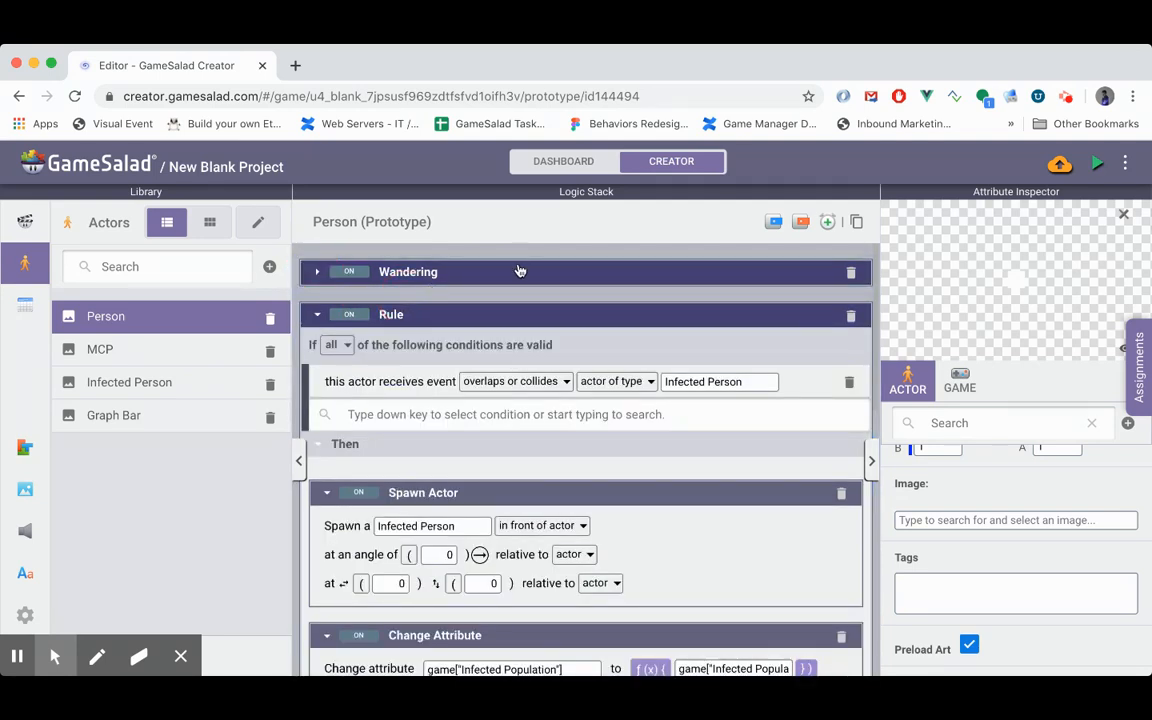
- Add a new rule to the Person actor and remove it again
{"action": "left_click", "coordinate": [774, 224]}
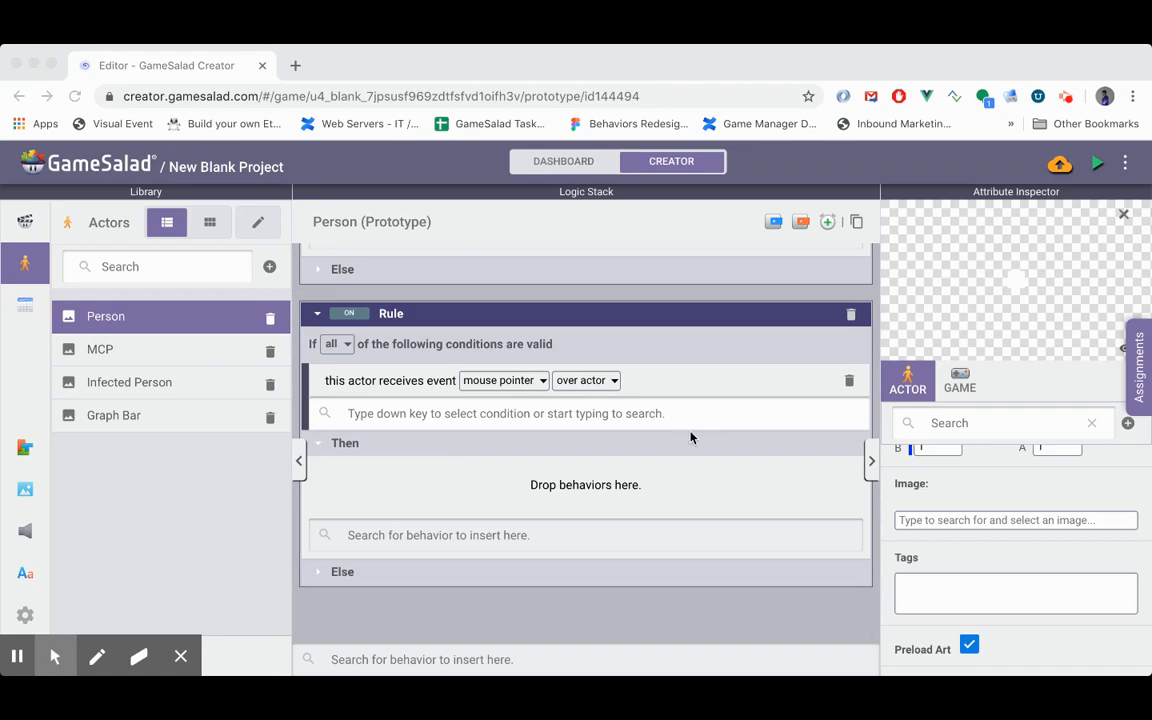
{"action": "left_click", "coordinate": [850, 313]}
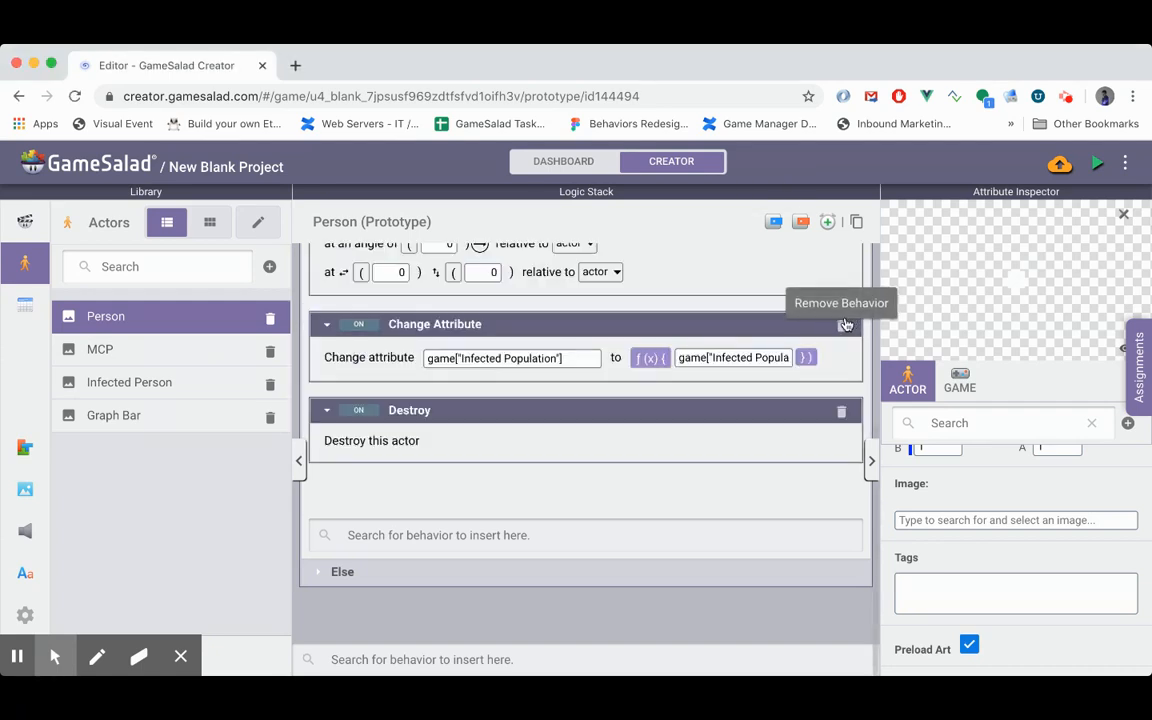
- Enable Enforce Max Speed in the Person actor's motion attributes and set its Max Speed to 200
{"action": "scroll", "coordinate": [912, 522], "scroll_direction": "up", "scroll_amount": 6}
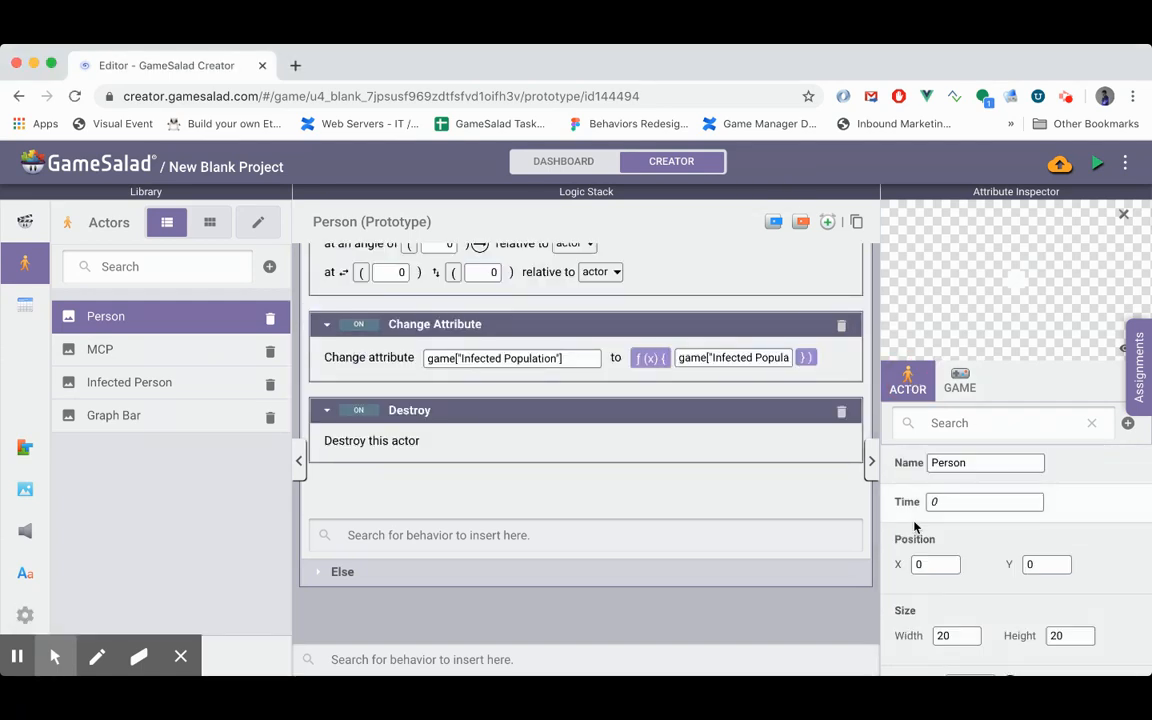
{"action": "scroll", "coordinate": [914, 527], "scroll_direction": "down", "scroll_amount": 3}
{"action": "scroll", "coordinate": [914, 524], "scroll_direction": "down", "scroll_amount": 5}
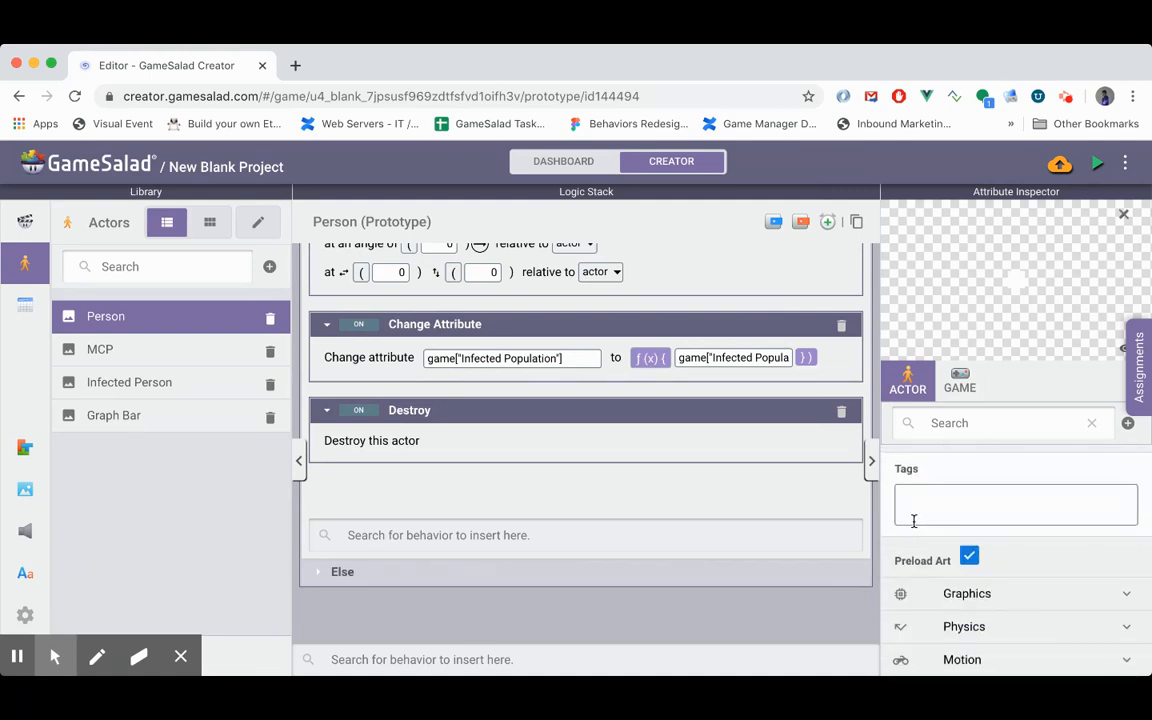
{"action": "left_click", "coordinate": [962, 659]}
{"action": "scroll", "coordinate": [960, 658], "scroll_direction": "down", "scroll_amount": 5}
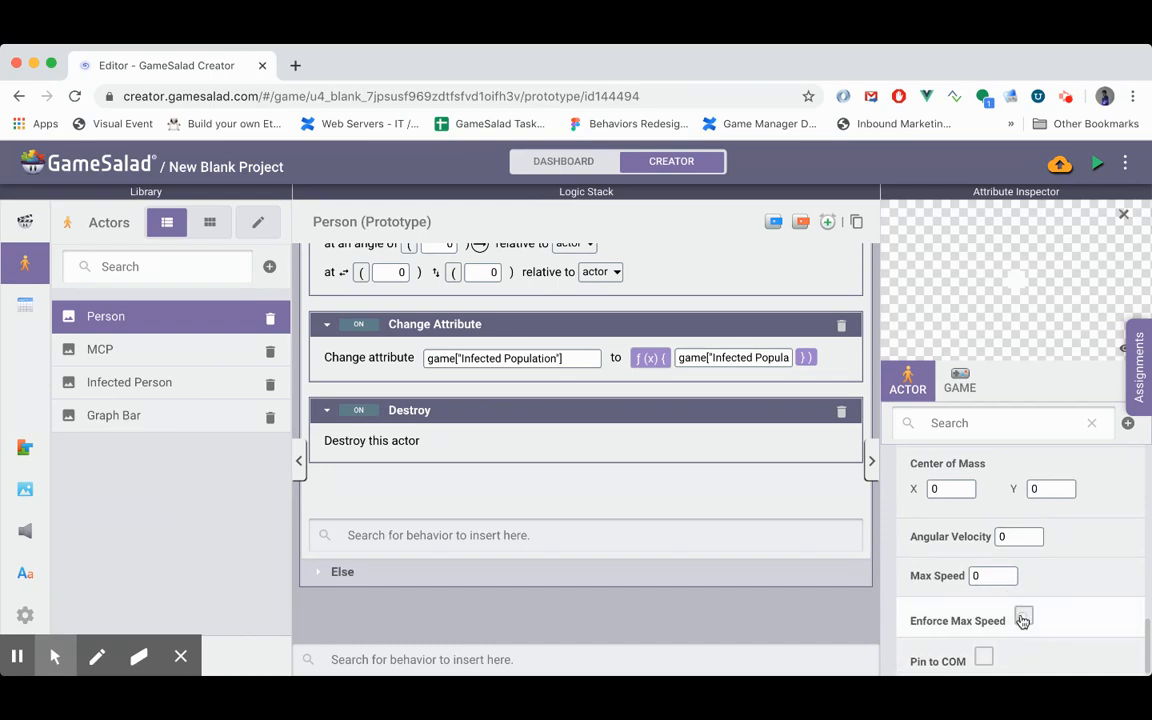
{"action": "left_click", "coordinate": [1023, 618]}
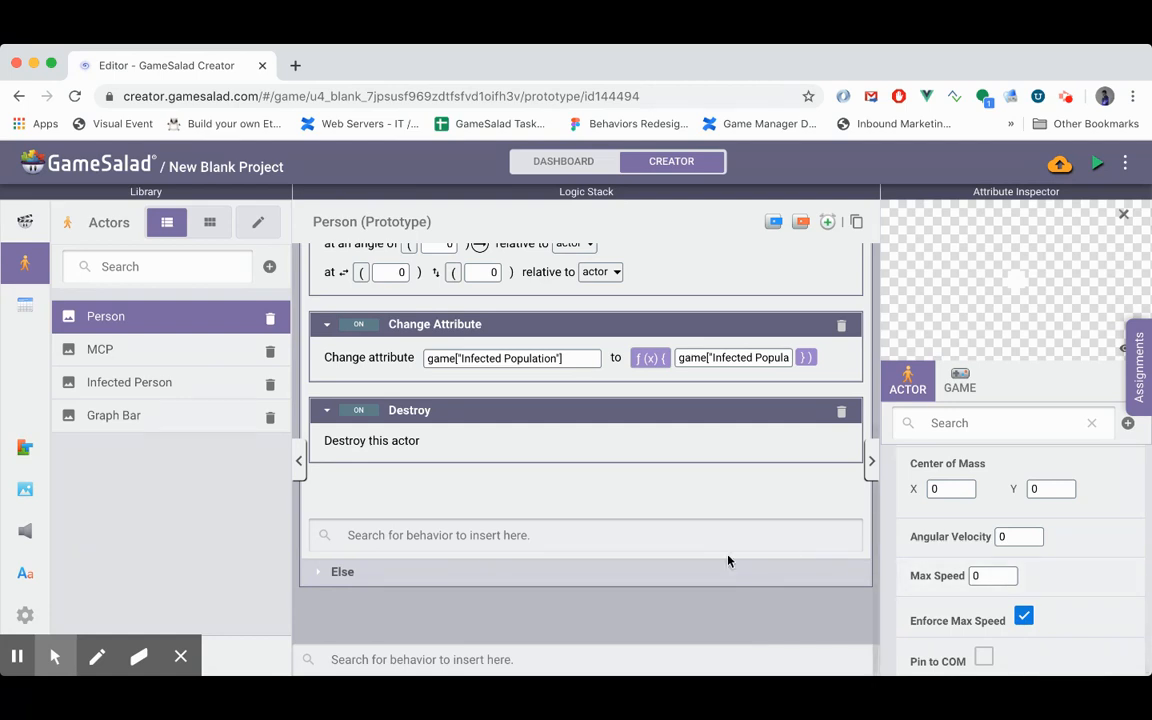
{"action": "left_click", "coordinate": [982, 577]}
{"action": "type", "text": "18"}
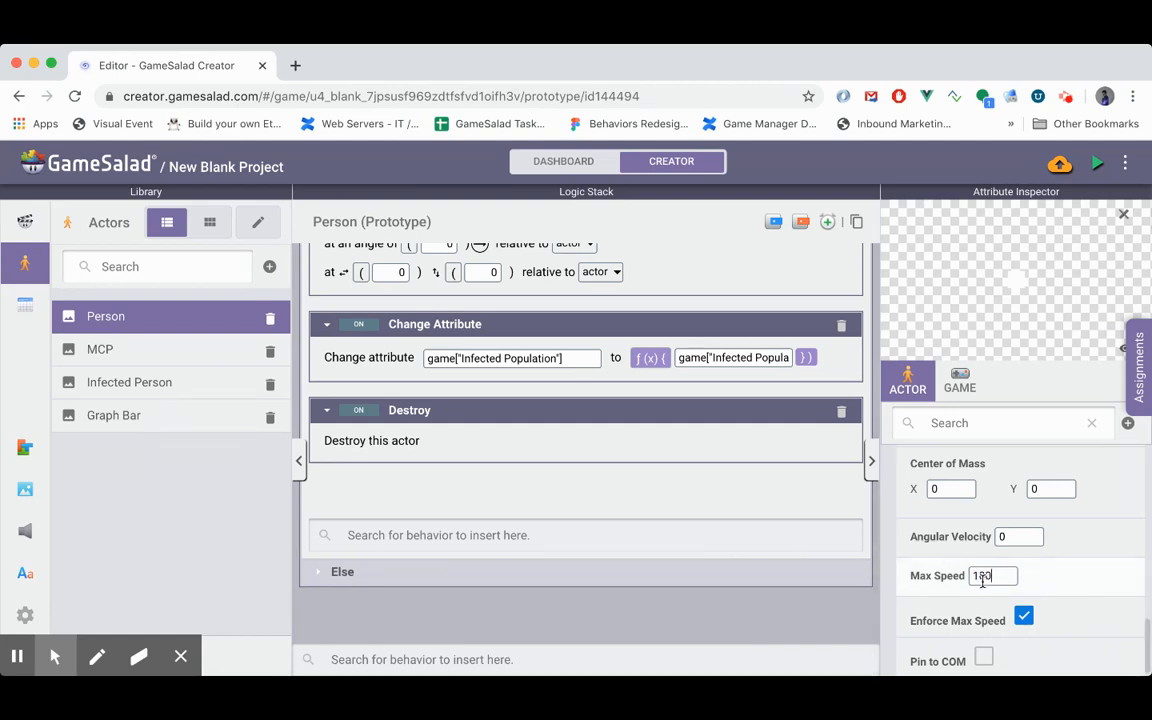
{"action": "type", "text": "200"}
{"action": "key", "text": "Return"}
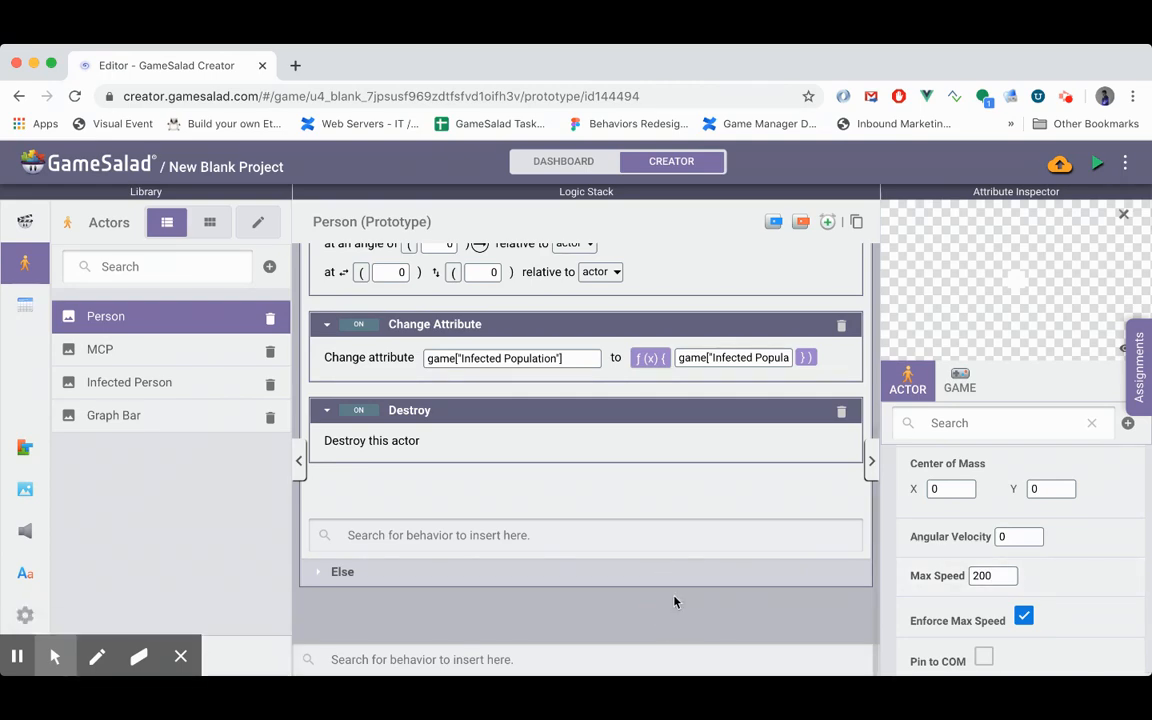
- Collapse the Person actor's collision rule and add a Change Attribute behavior at the end of its logic stack
{"action": "scroll", "coordinate": [674, 600], "scroll_direction": "up", "scroll_amount": 3}
{"action": "scroll", "coordinate": [674, 596], "scroll_direction": "up", "scroll_amount": 2}
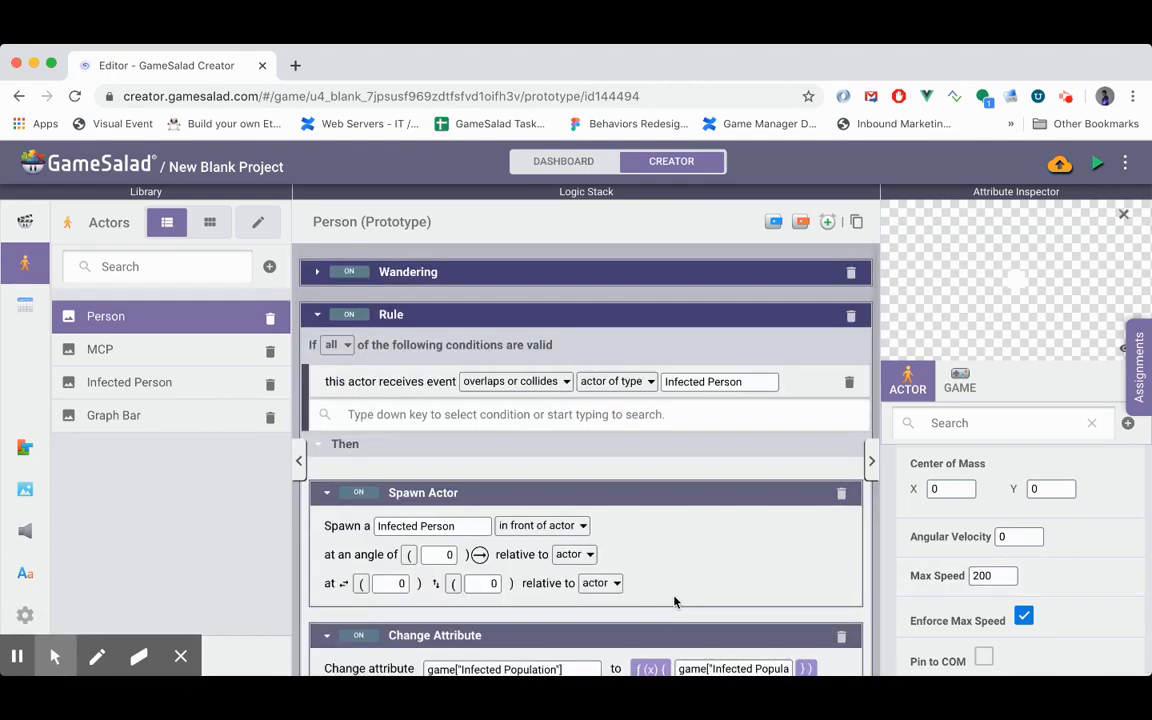
{"action": "left_click", "coordinate": [316, 314]}
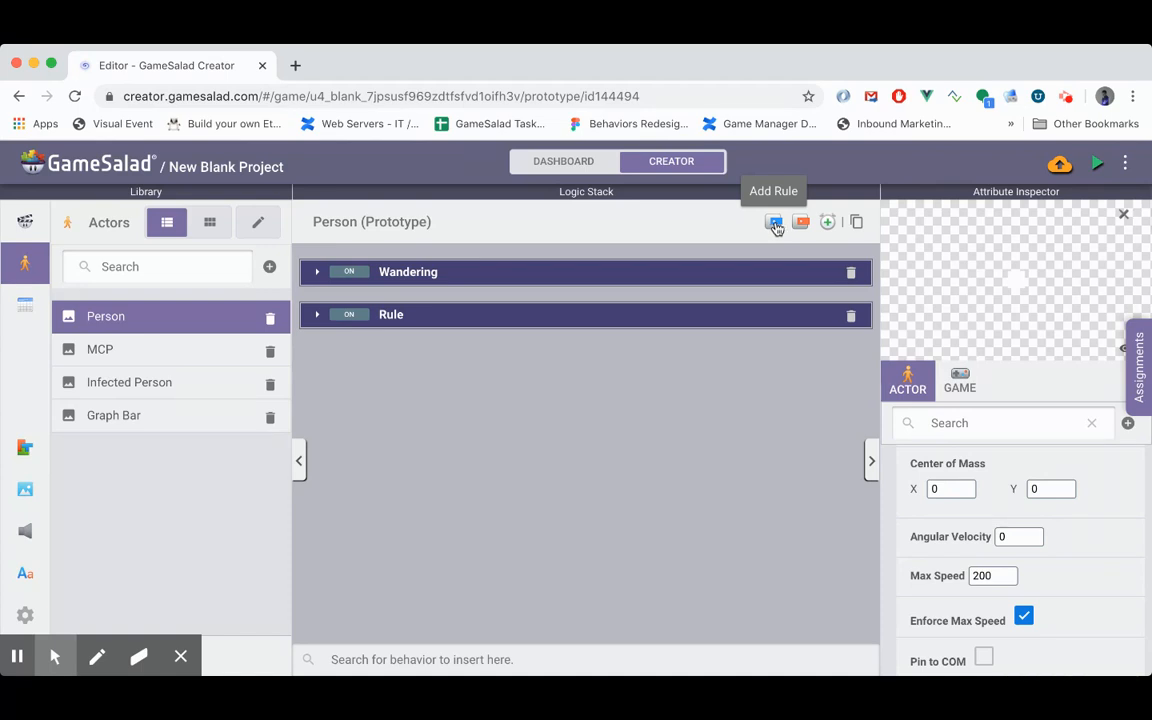
{"action": "left_click", "coordinate": [506, 659]}
{"action": "type", "text": "cha"}
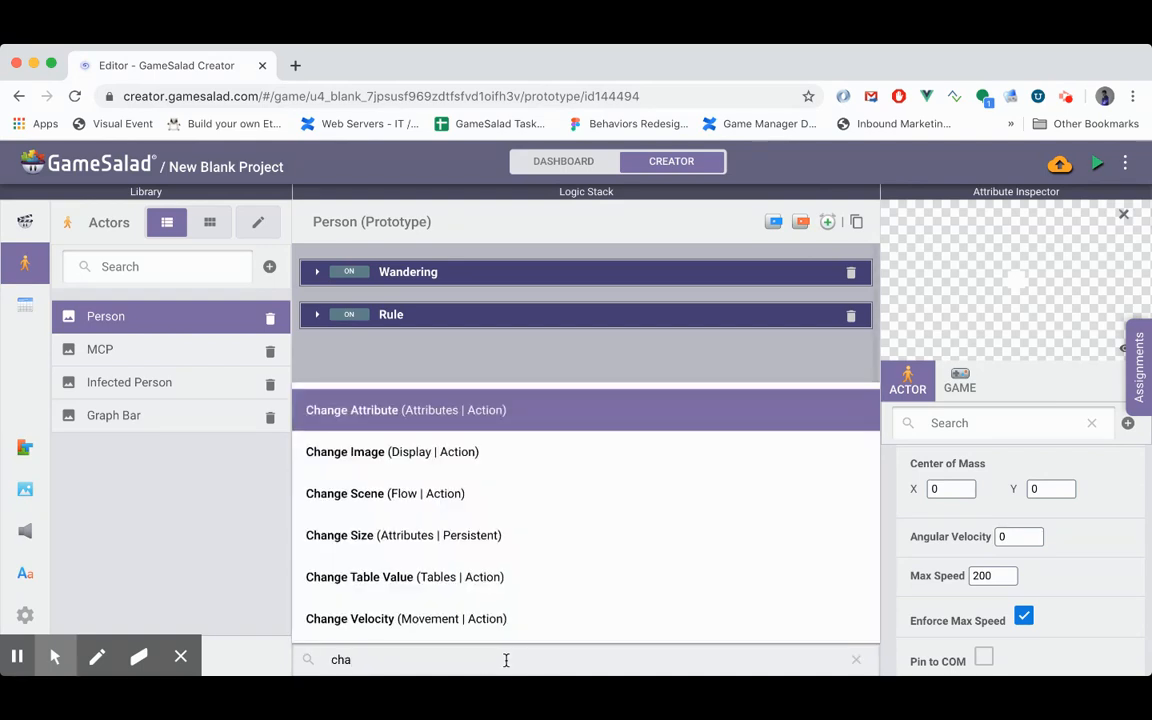
{"action": "key", "text": "Return"}
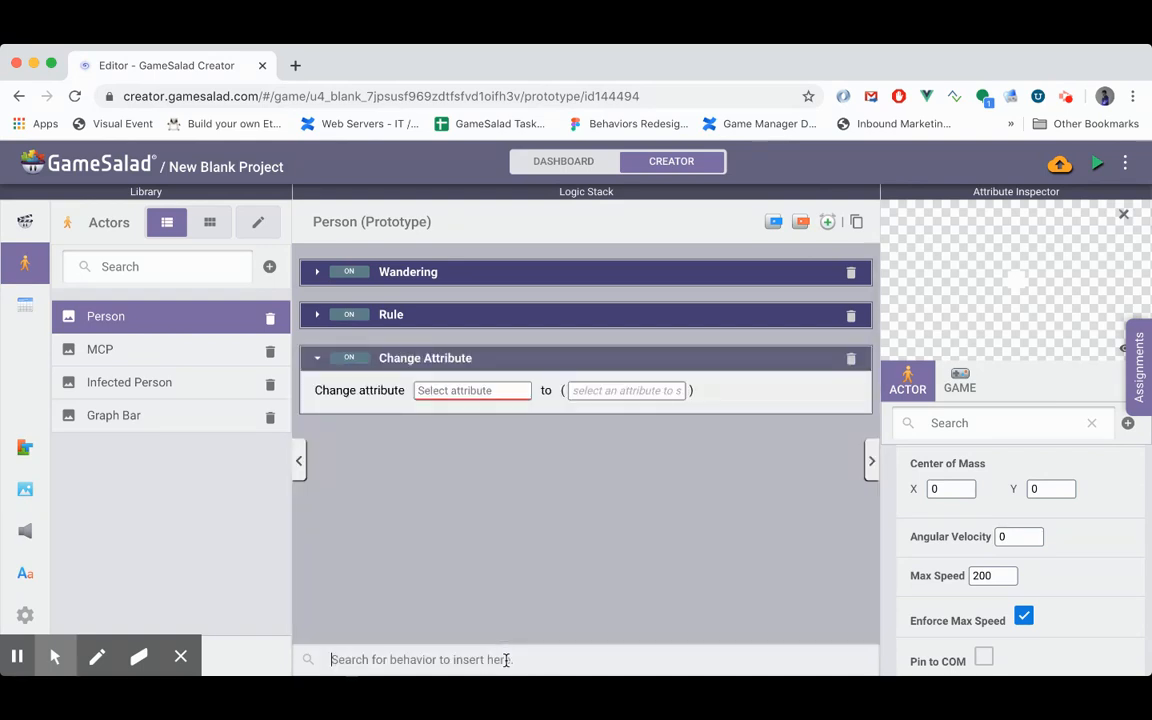
- Target the new Change Attribute behavior at self.aspects.motion.maxSpeed
{"action": "left_click", "coordinate": [450, 390]}
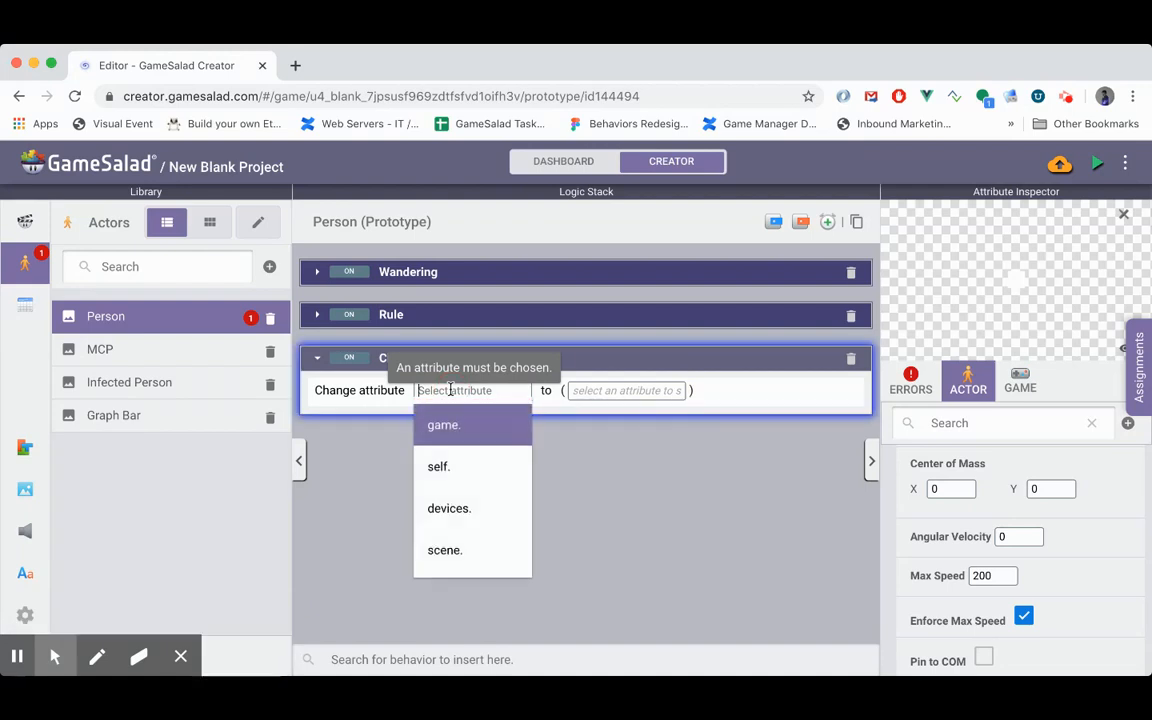
{"action": "type", "text": "self."}
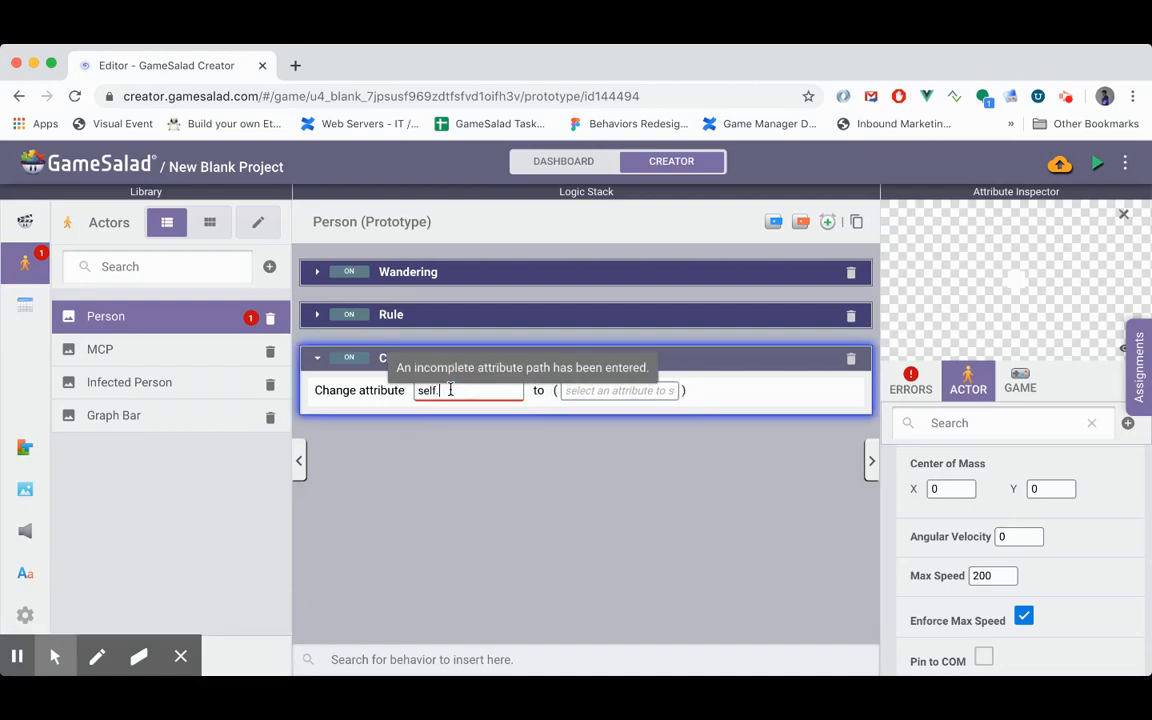
{"action": "key", "text": "Up"}
{"action": "key", "text": "Up"}
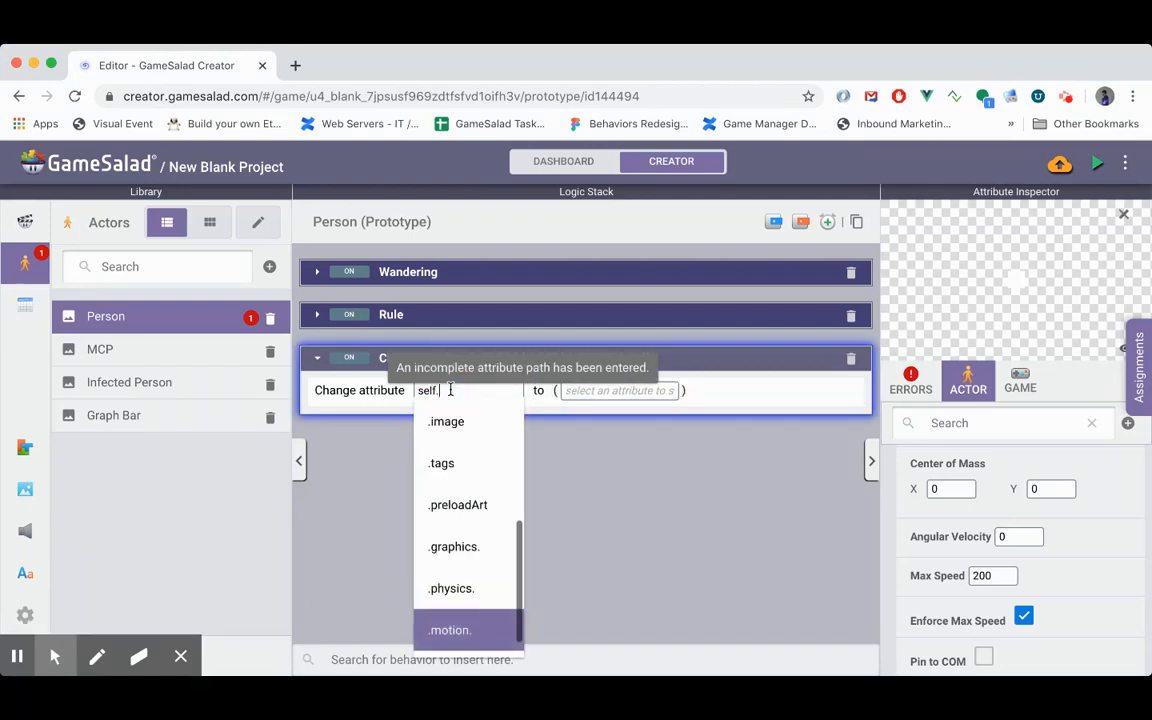
{"action": "key", "text": "Down"}
{"action": "key", "text": "Return"}
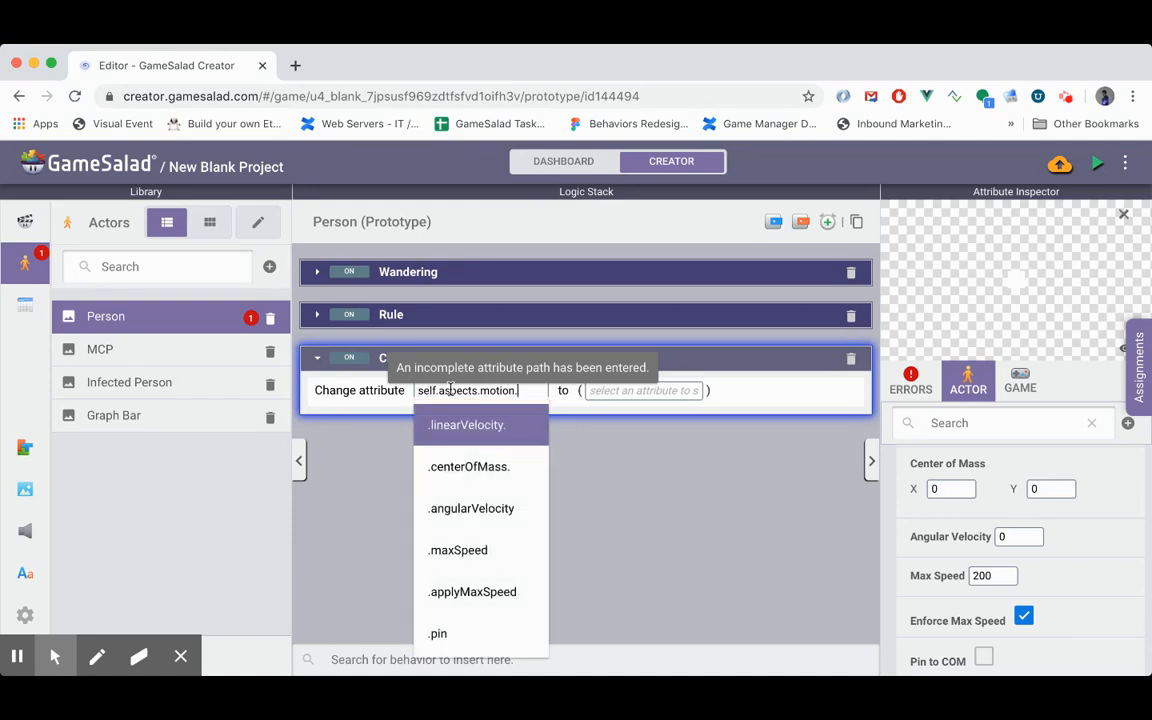
{"action": "key", "text": "Down"}
{"action": "key", "text": "Down"}
{"action": "key", "text": "Return"}
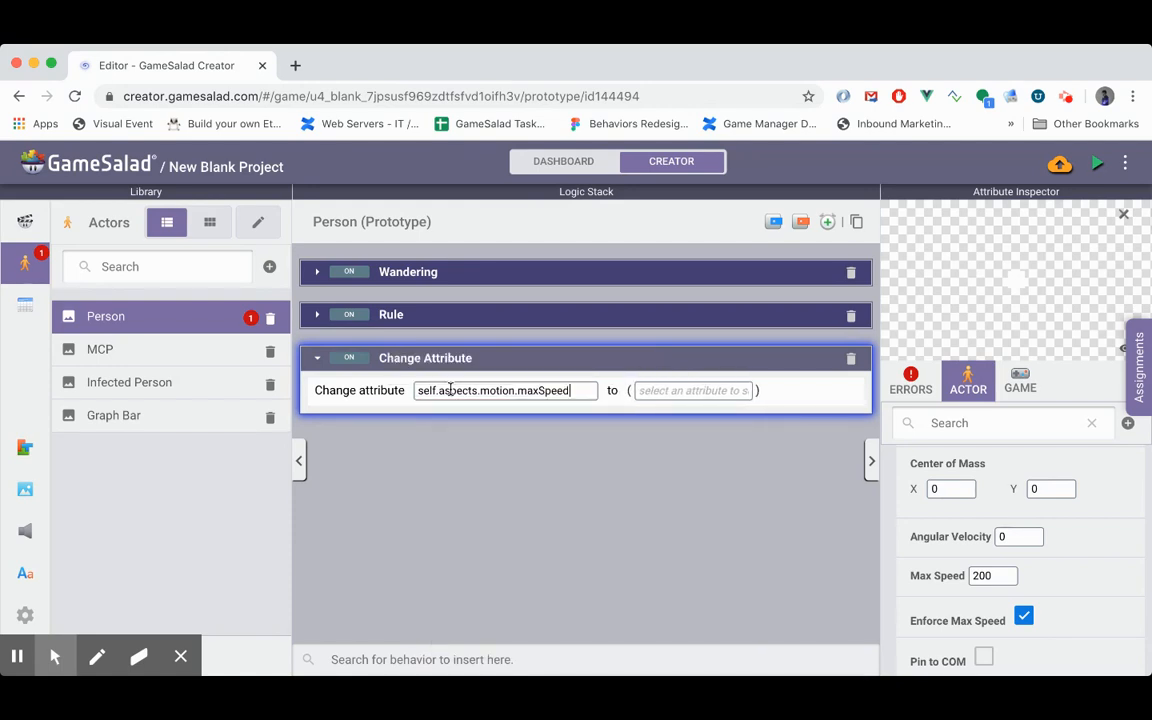
- Open the expression editor for the max speed value and enter random(1,5)
{"action": "left_click", "coordinate": [630, 391]}
{"action": "left_click", "coordinate": [652, 392]}
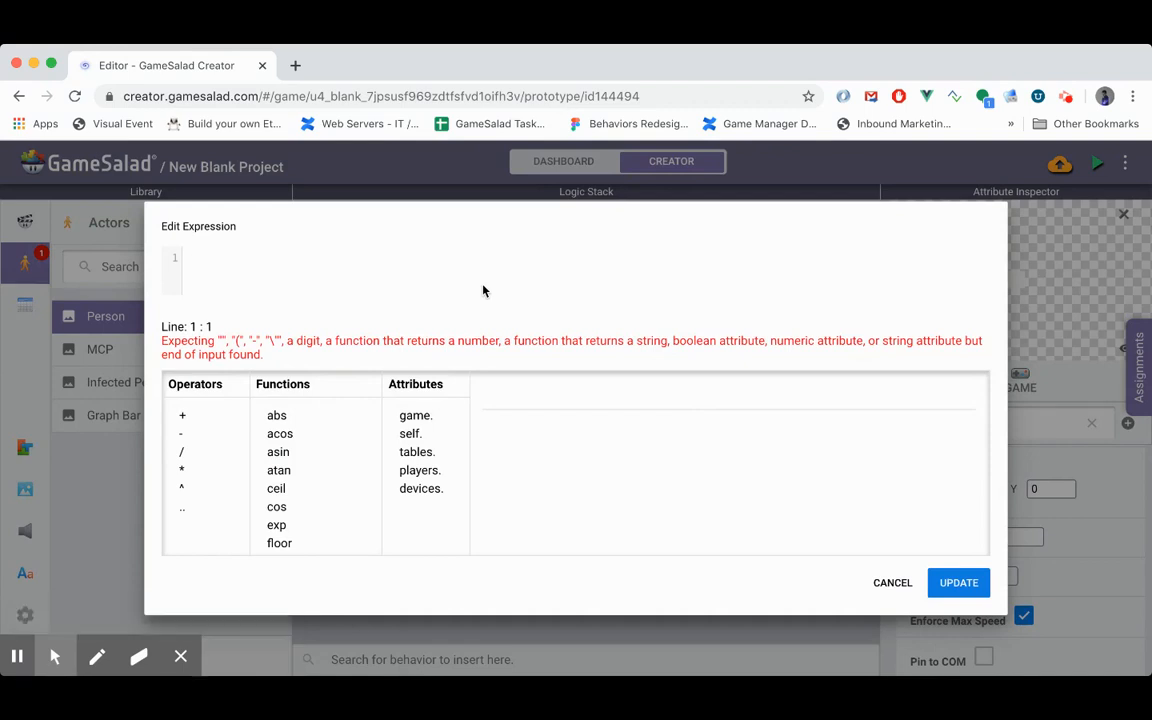
{"action": "type", "text": "random("}
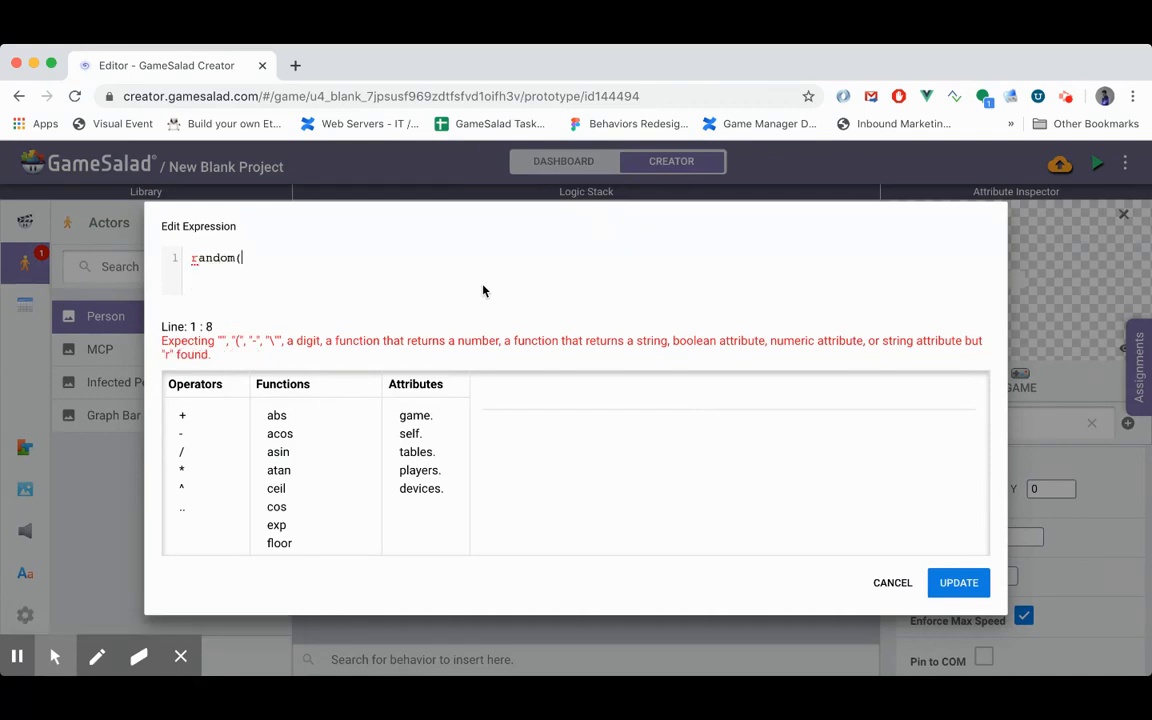
{"action": "type", "text": "1,5)"}
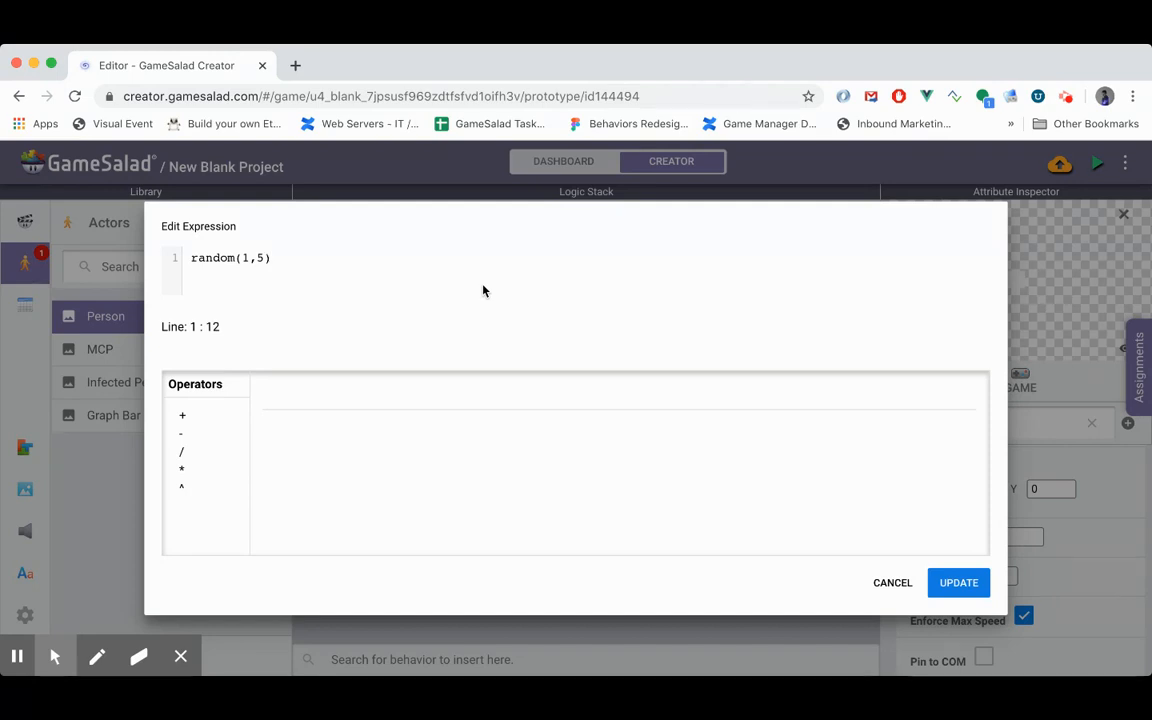
{"action": "type", "text": "*100===="}
{"action": "key", "text": "BackSpace"}
{"action": "key", "text": "BackSpace"}
{"action": "key", "text": "BackSpace"}
{"action": "key", "text": "BackSpace"}
{"action": "key", "text": "BackSpace"}
{"action": "key", "text": "BackSpace"}
{"action": "key", "text": "BackSpace"}
{"action": "key", "text": "BackSpace"}
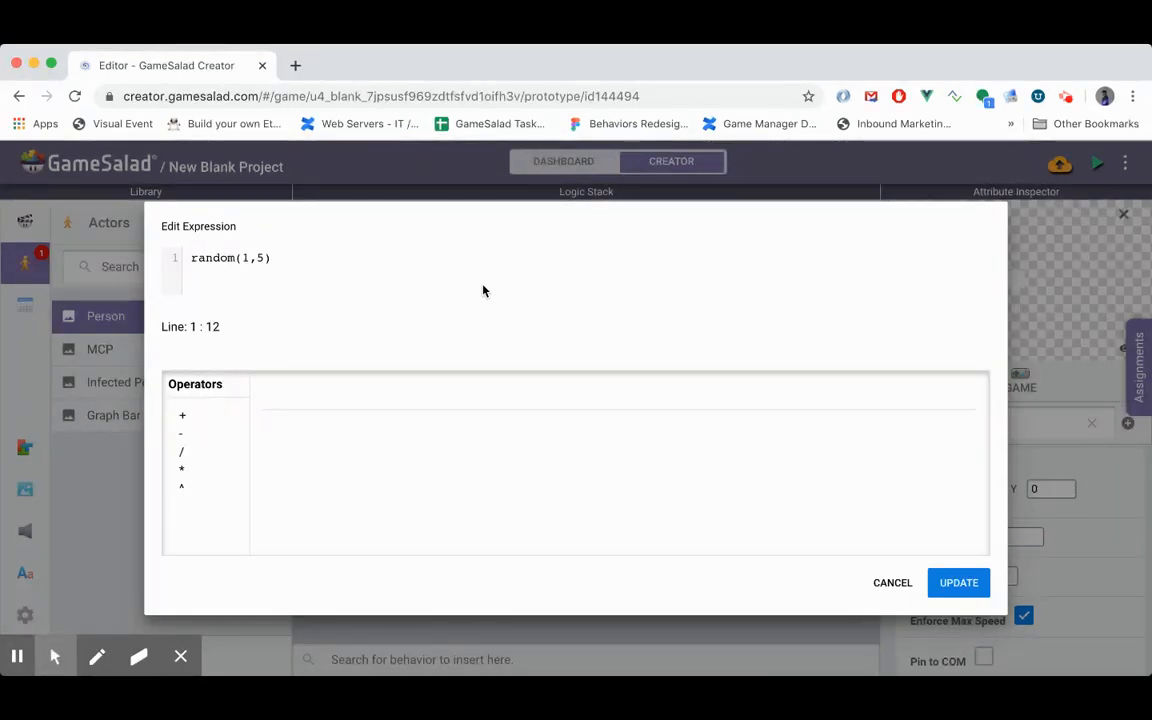
- Extend the max speed expression to round(random(1,5)/5)
{"action": "type", "text": "/5"}
{"action": "left_click", "coordinate": [196, 258]}
{"action": "key", "text": "Left"}
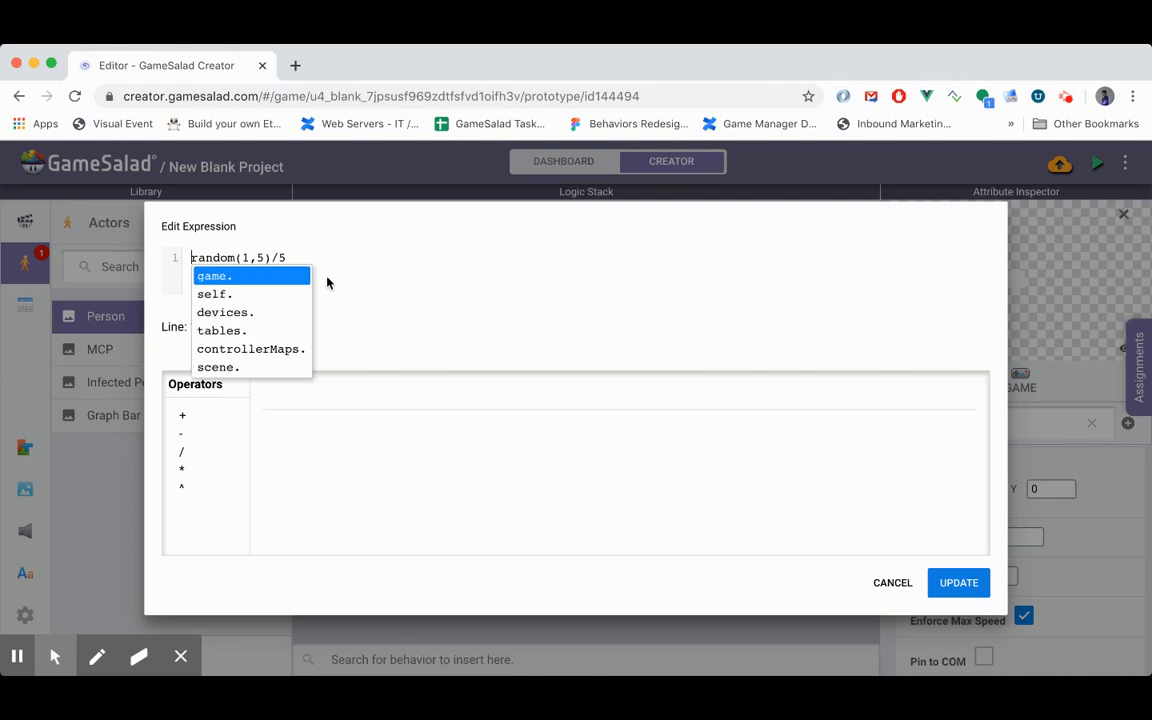
{"action": "type", "text": "round("}
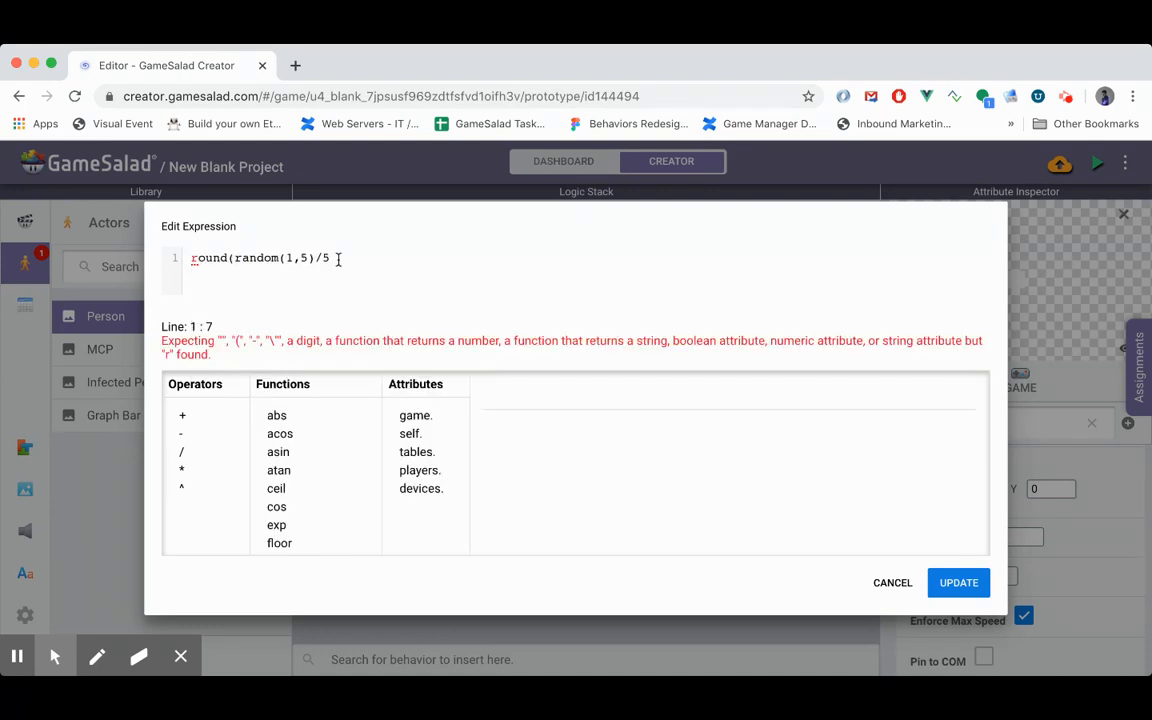
{"action": "left_click", "coordinate": [338, 258]}
{"action": "type", "text": ")"}
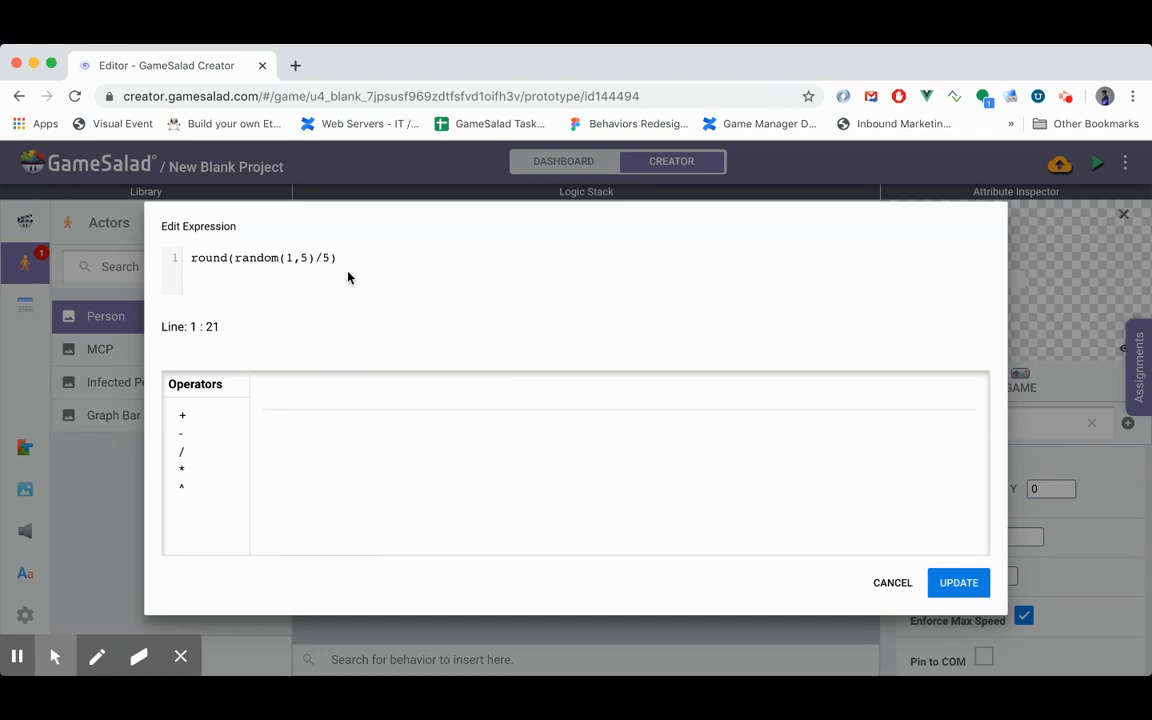
- Switch to Google Sheets in a new browser tab and create a blank spreadsheet
{"action": "left_click", "coordinate": [298, 66]}
{"action": "type", "text": "sheets.google.com"}
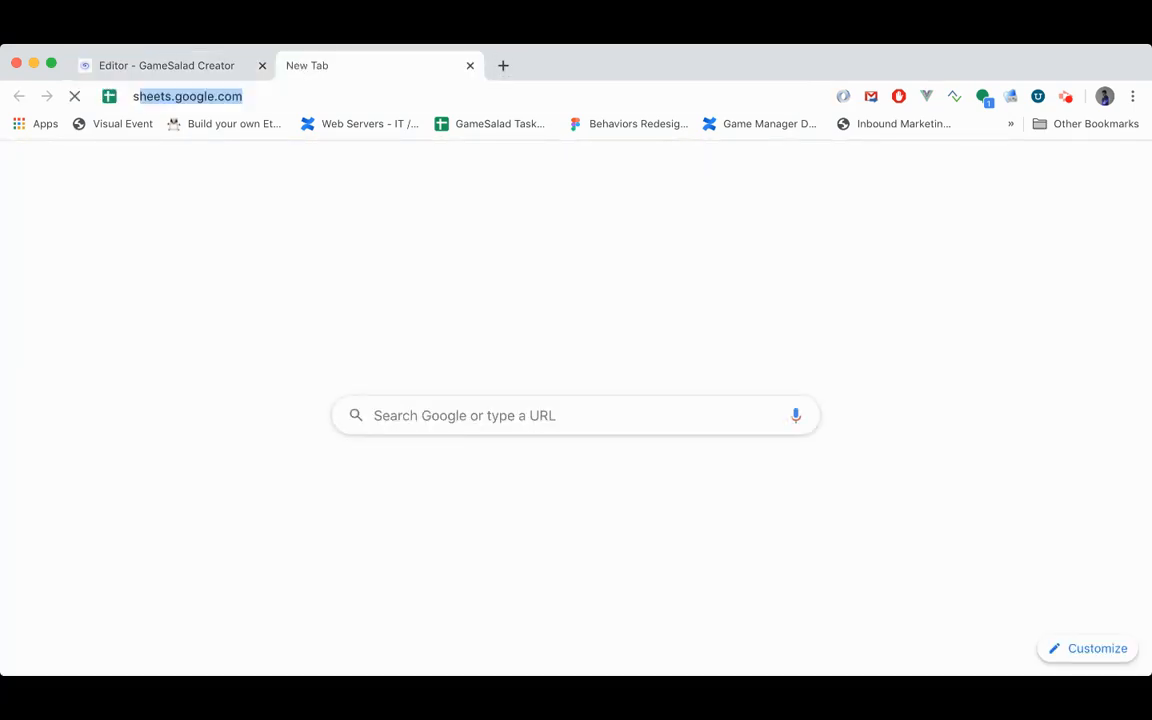
{"action": "key", "text": "Return"}
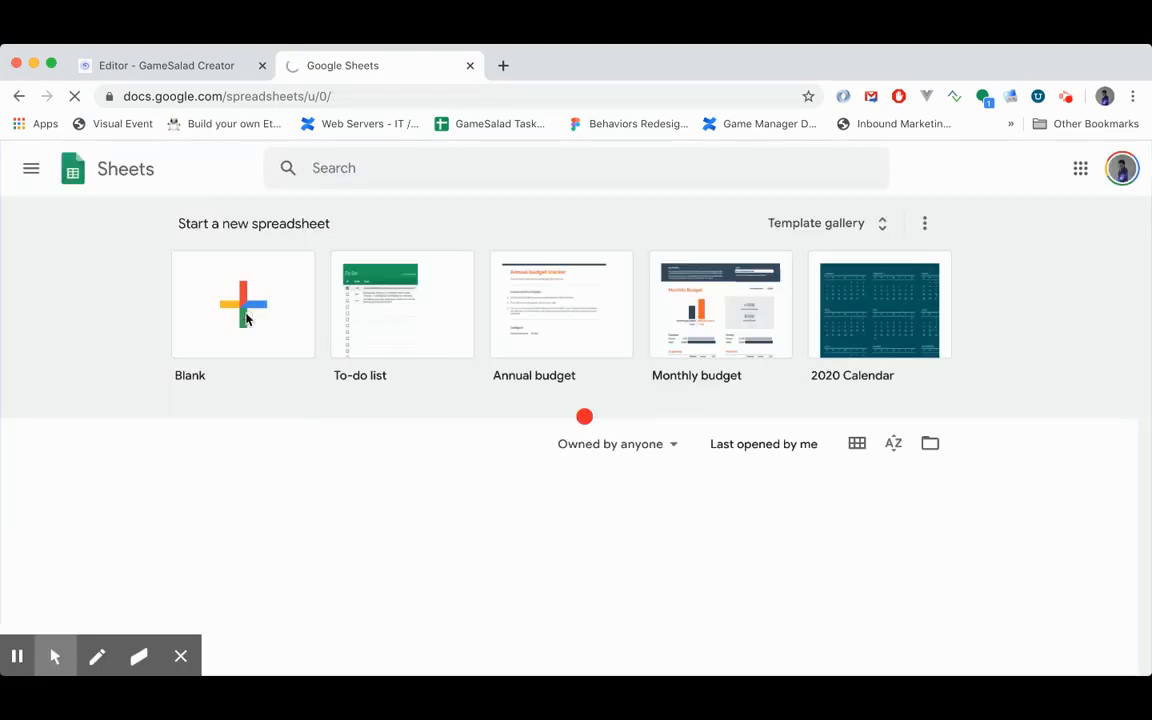
{"action": "left_click", "coordinate": [244, 314]}
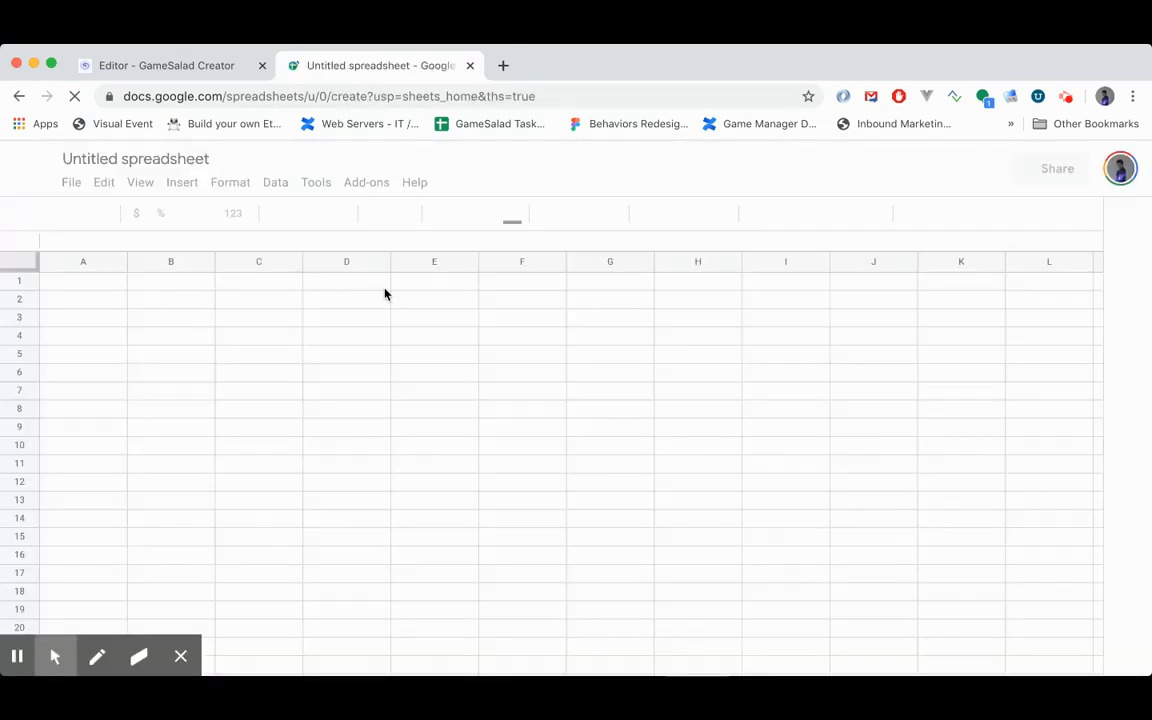
- Enter the test values 1 through 5 in cells A1 to A5
{"action": "left_click", "coordinate": [61, 286]}
{"action": "type", "text": "1"}
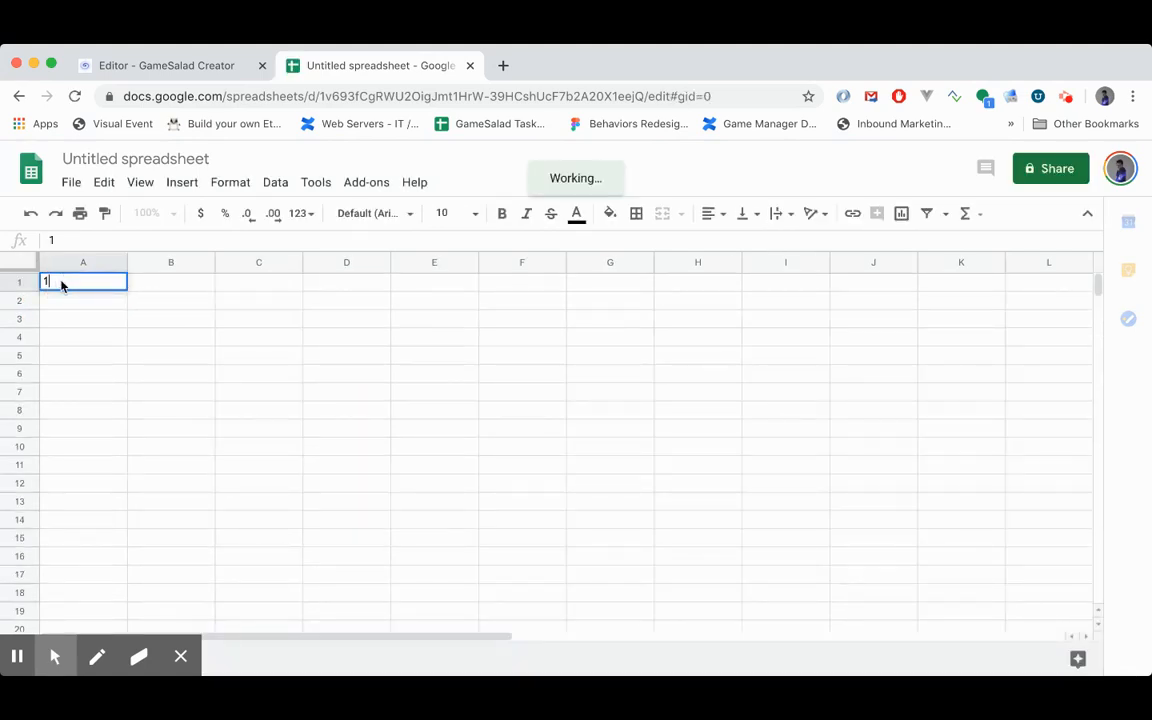
{"action": "key", "text": "Return"}
{"action": "type", "text": "2"}
{"action": "key", "text": "Return"}
{"action": "type", "text": "3"}
{"action": "key", "text": "Return"}
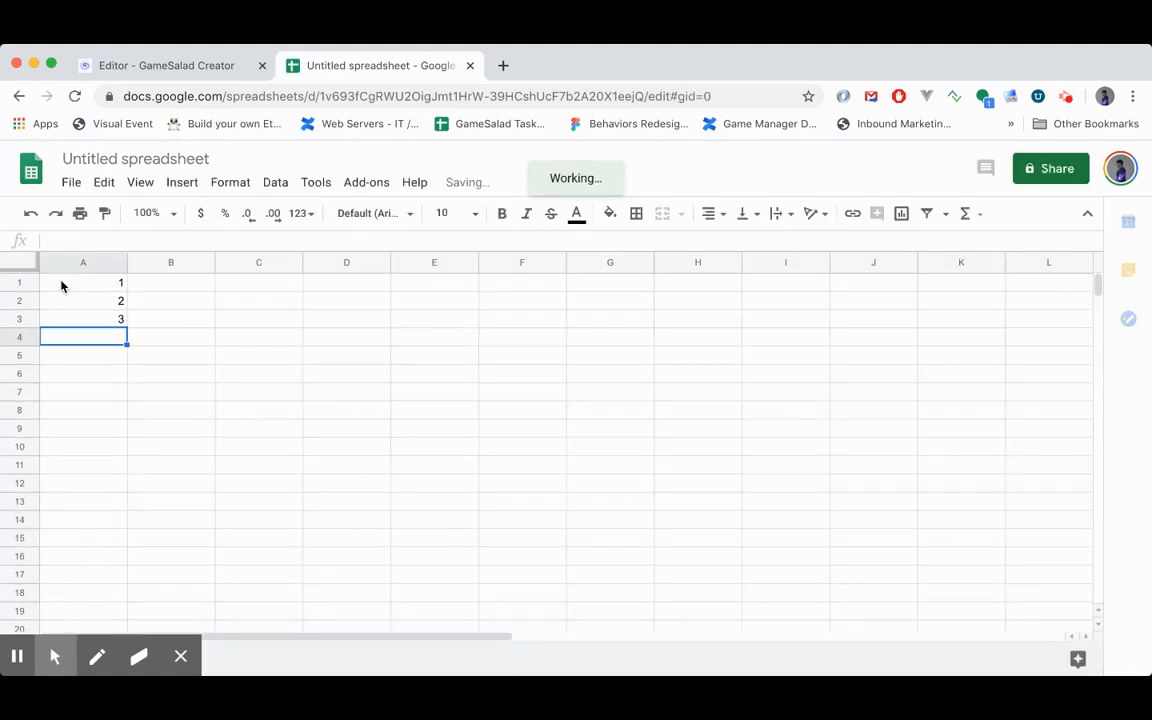
{"action": "type", "text": "4"}
{"action": "key", "text": "Return"}
{"action": "type", "text": "5"}
- Enter the formula =A1/5 in cell B1
{"action": "key", "text": "Tab"}
{"action": "key", "text": "Up"}
{"action": "key", "text": "Up"}
{"action": "key", "text": "Up"}
{"action": "key", "text": "Up"}
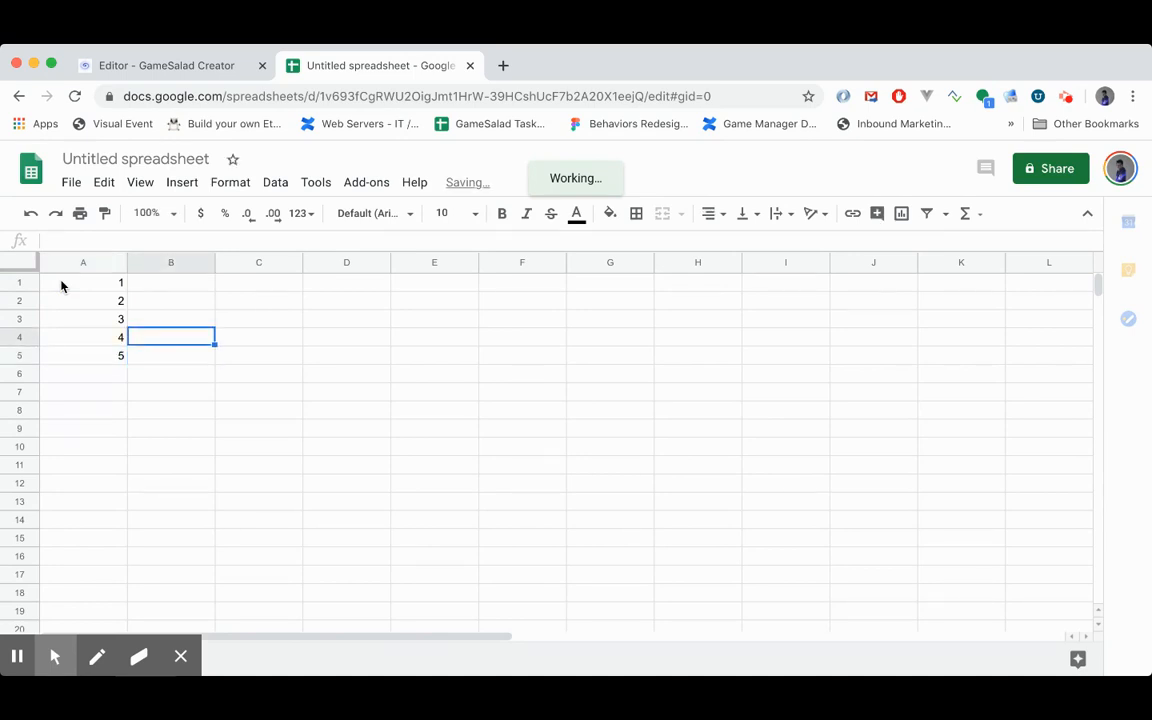
{"action": "type", "text": "="}
{"action": "left_click", "coordinate": [61, 286]}
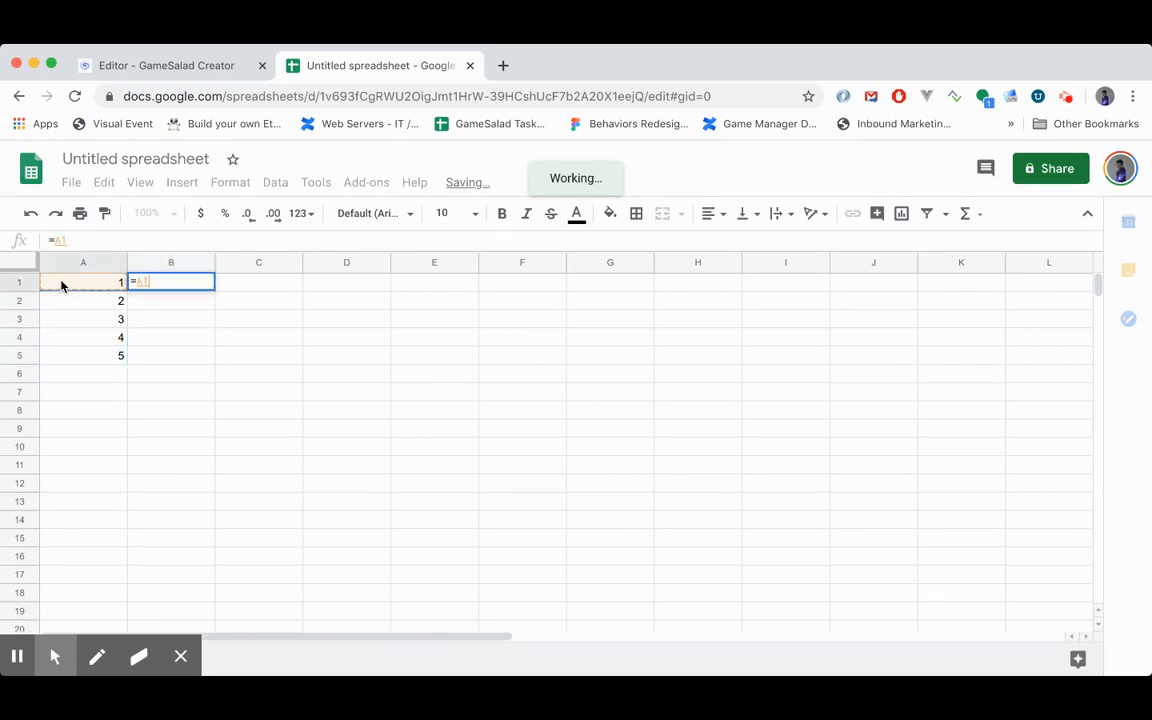
{"action": "type", "text": "/"}
{"action": "key", "text": "Up"}
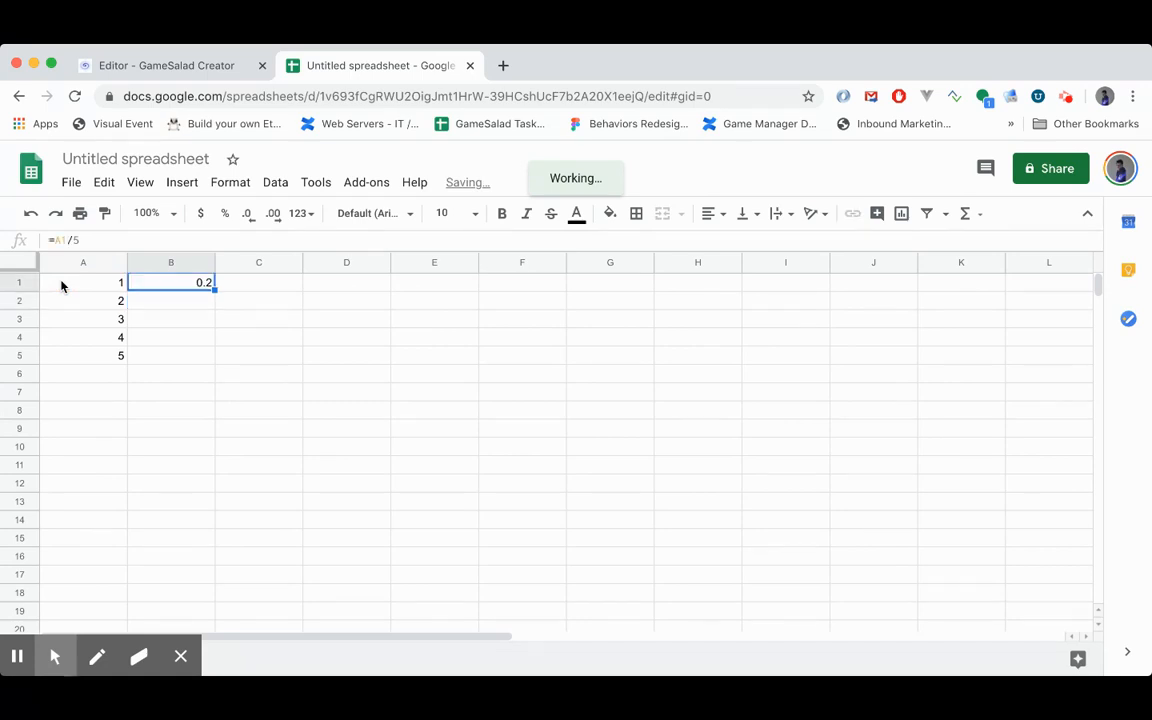
- Copy the division formula from B1 into cells B2 through B5
{"action": "key", "text": "super+c"}
{"action": "key", "text": "Down"}
{"action": "key", "text": "super+v"}
{"action": "key", "text": "Down"}
{"action": "key", "text": "super+v"}
{"action": "key", "text": "Down"}
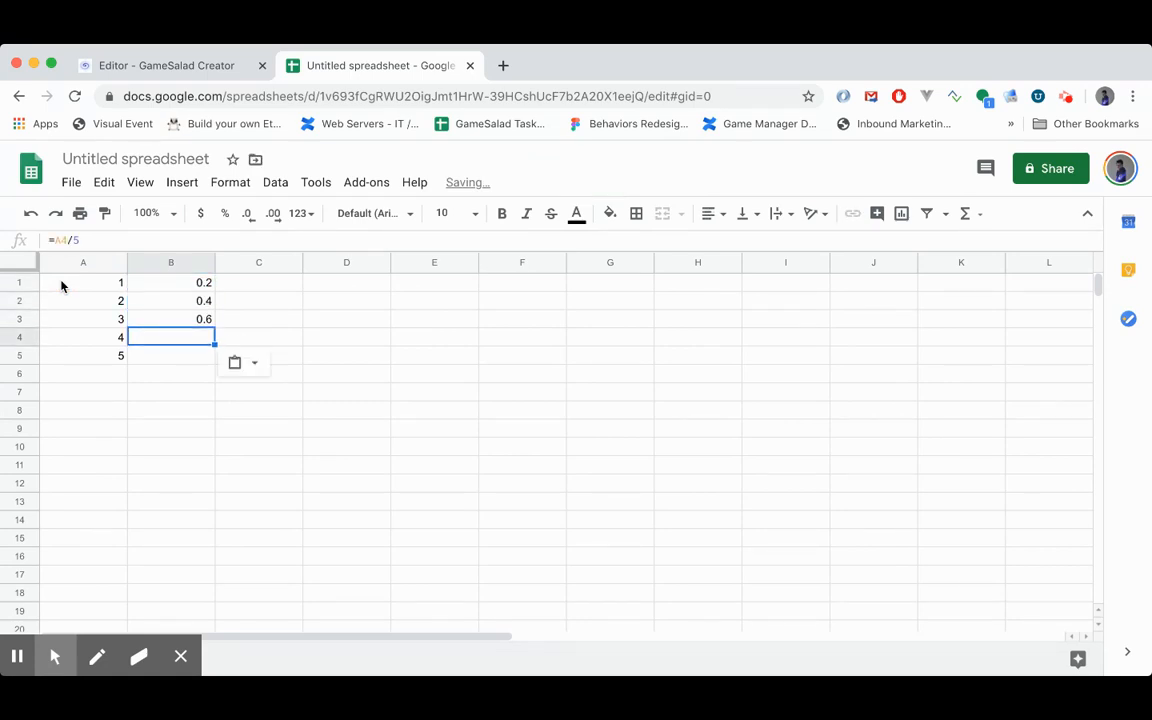
{"action": "key", "text": "super+v"}
{"action": "key", "text": "Down"}
{"action": "key", "text": "super+v"}
- Enter the formula =round(B1) in cell C1
{"action": "key", "text": "Right"}
{"action": "key", "text": "Up"}
{"action": "key", "text": "Up"}
{"action": "key", "text": "Up"}
{"action": "key", "text": "Up"}
{"action": "type", "text": "=round("}
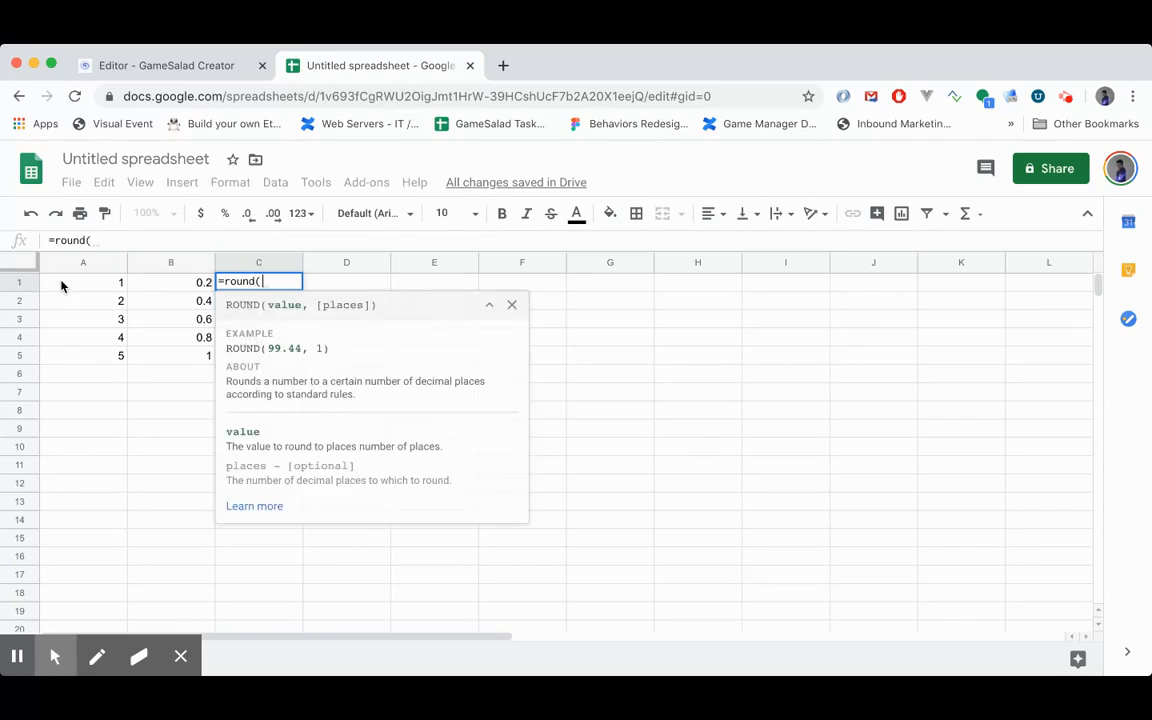
{"action": "key", "text": "Left"}
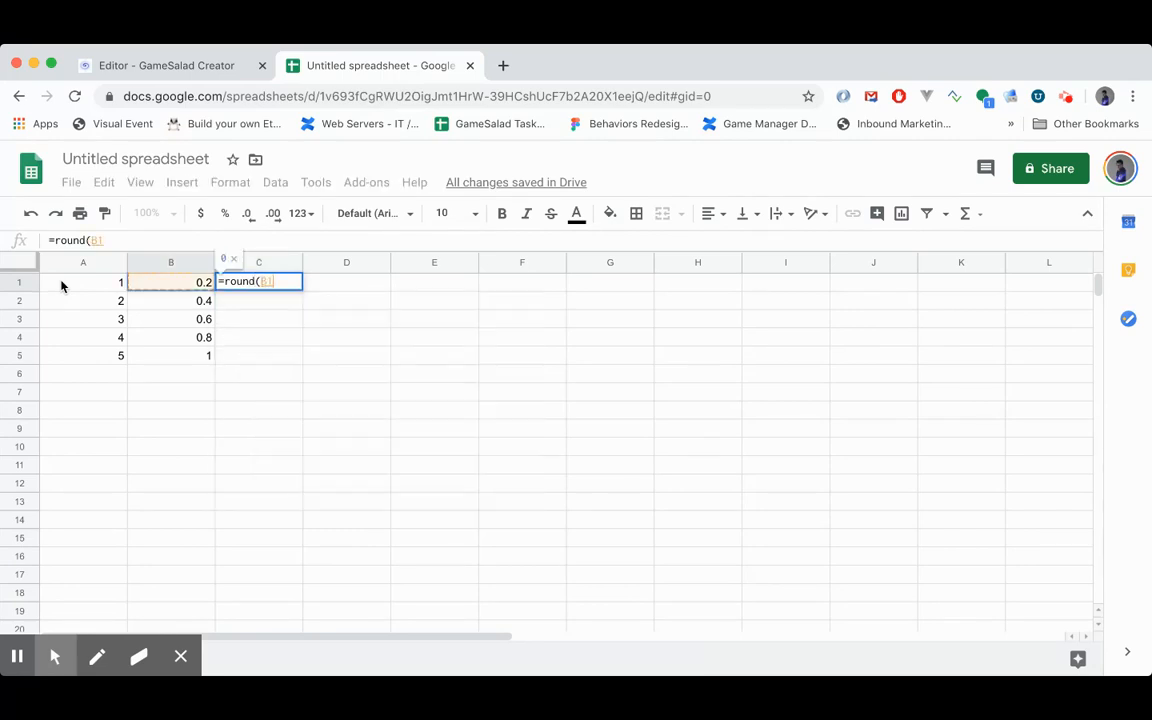
{"action": "type", "text": ")"}
{"action": "key", "text": "Return"}
- Copy the rounding formula from C1 into cells C2 through C5
{"action": "key", "text": "super+v"}
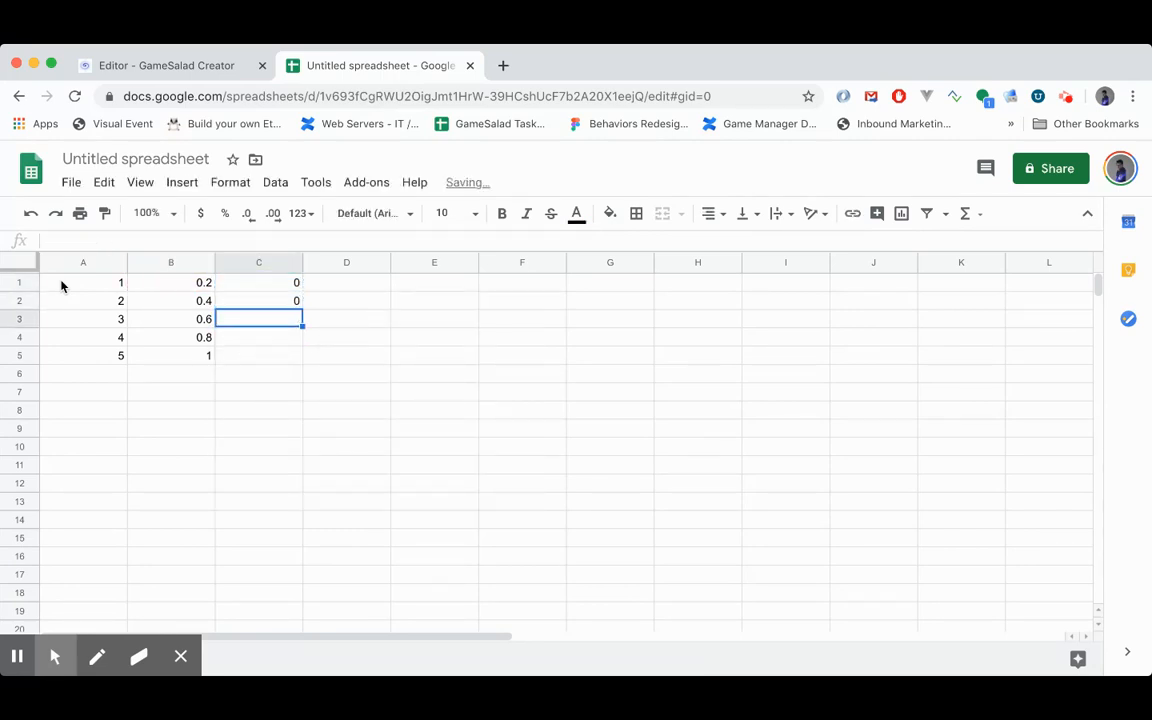
{"action": "key", "text": "Down"}
{"action": "key", "text": "super+v"}
{"action": "key", "text": "Down"}
{"action": "key", "text": "super+v"}
{"action": "key", "text": "Down"}
{"action": "key", "text": "super+v"}
- Examine the rounded results in C1 to C5 to see how often each value comes up
{"action": "key", "text": "Up"}
{"action": "key", "text": "Up"}
{"action": "key", "text": "Up"}
{"action": "key", "text": "Up"}
{"action": "key", "text": "Down"}
{"action": "key", "text": "Down"}
{"action": "key", "text": "Down"}
{"action": "key", "text": "Down"}
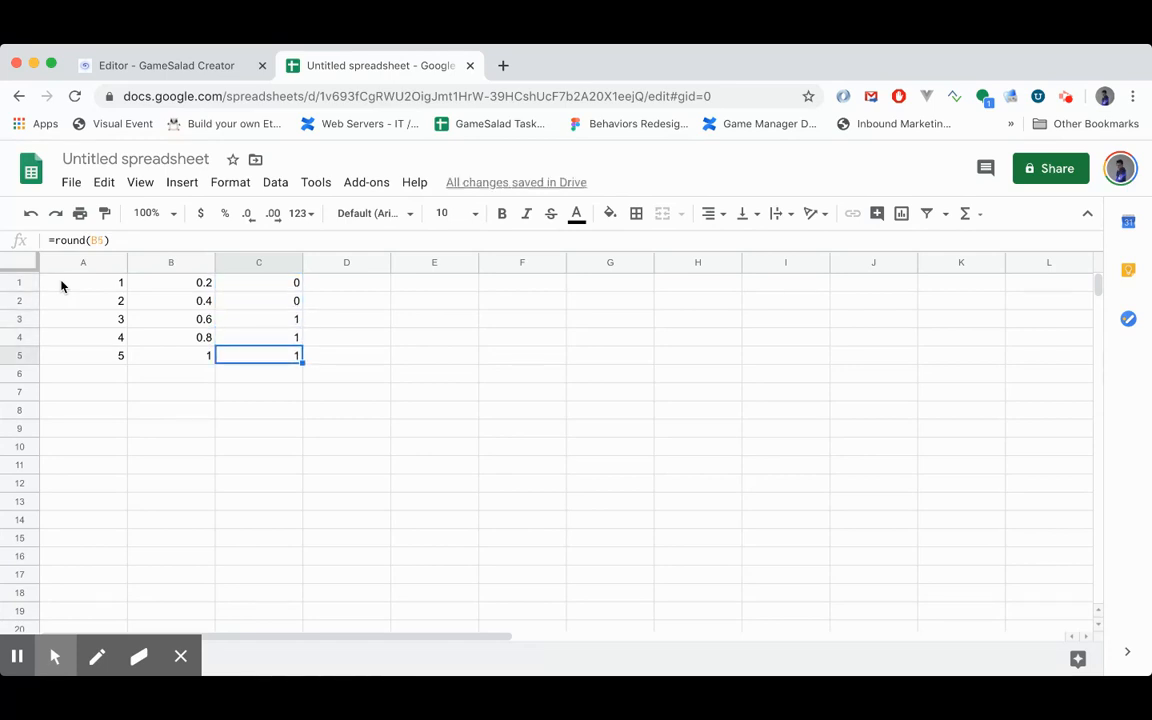
{"action": "key", "text": "Up"}
{"action": "key", "text": "Up"}
{"action": "key", "text": "Up"}
{"action": "key", "text": "Up"}
{"action": "key", "text": "shift+Down"}
{"action": "key", "text": "shift+Down"}
{"action": "key", "text": "shift+Down"}
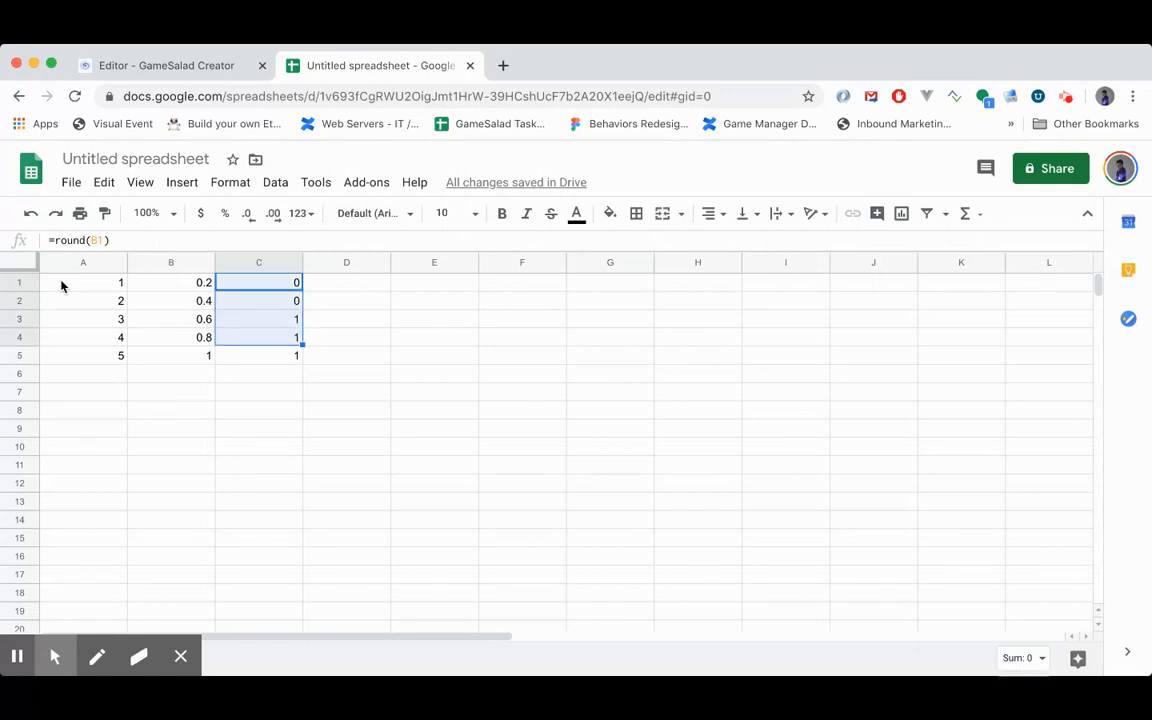
{"action": "key", "text": "shift+Down"}
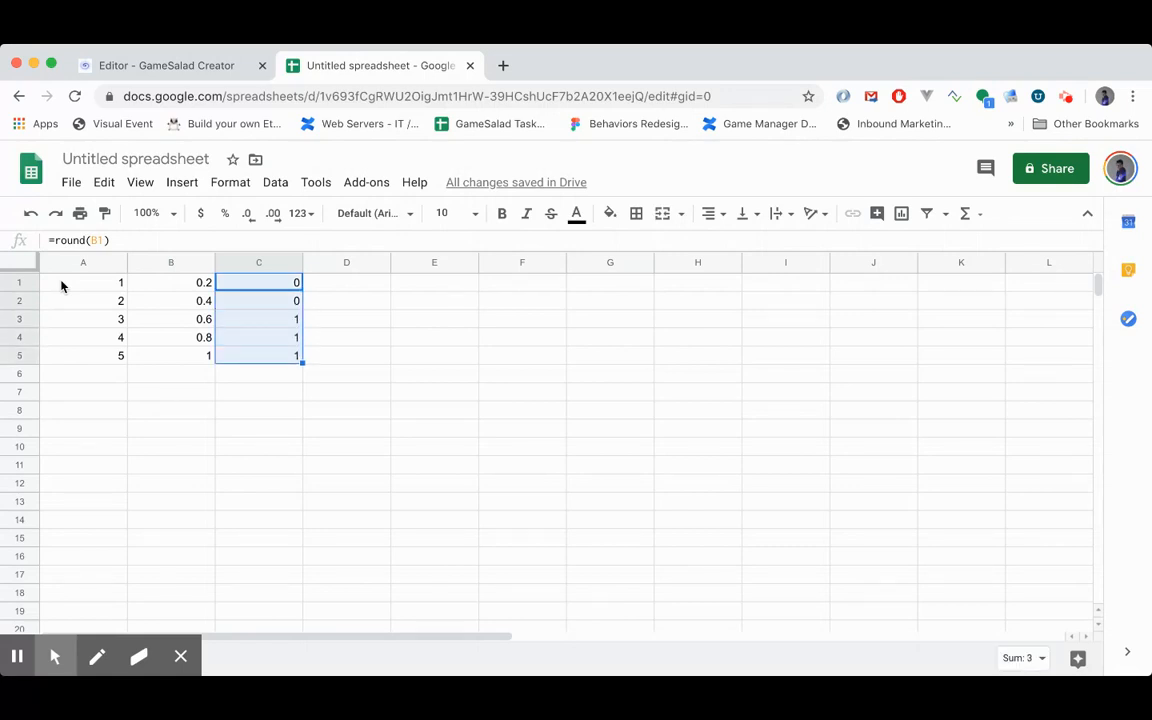
{"action": "key", "text": "Up"}
{"action": "key", "text": "Down"}
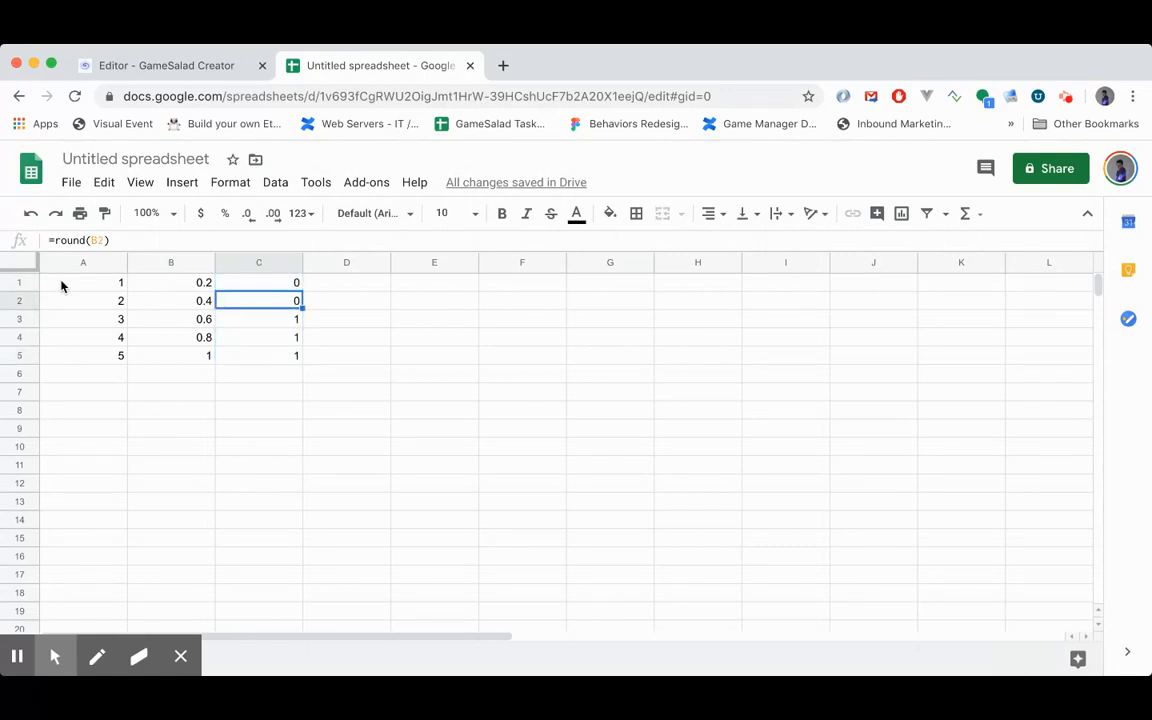
{"action": "key", "text": "Down"}
{"action": "key", "text": "Down"}
{"action": "key", "text": "Up"}
{"action": "key", "text": "Up"}
{"action": "key", "text": "Up"}
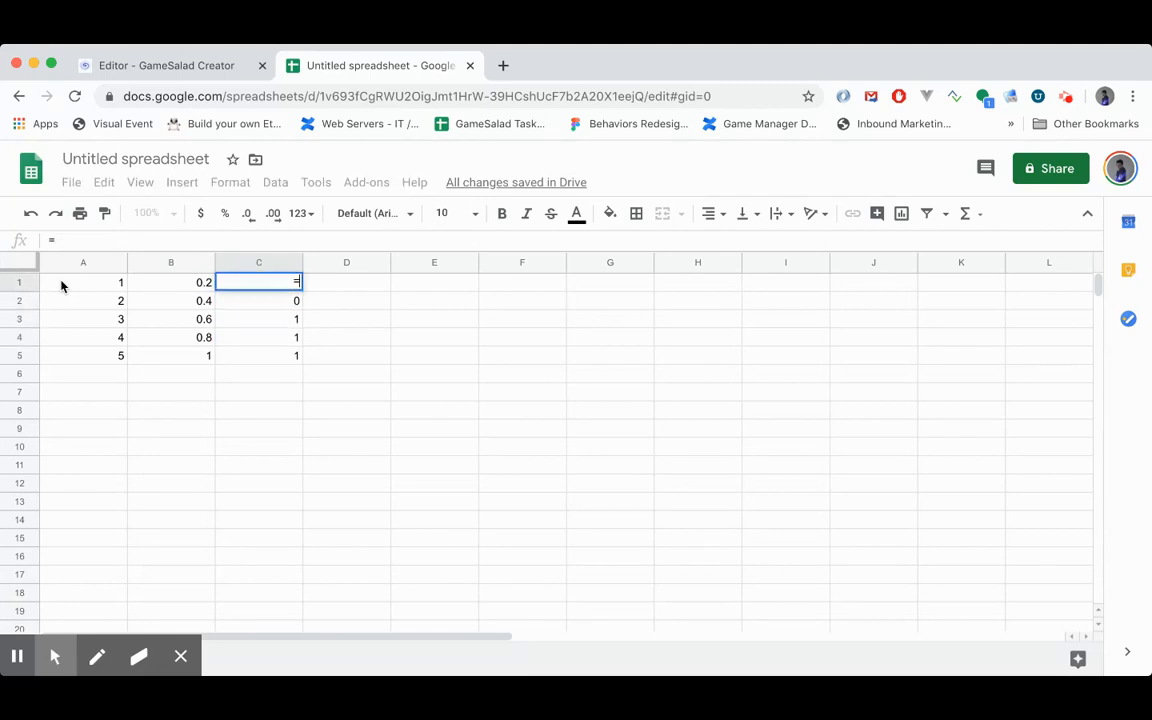
{"action": "type", "text": "=0.5"}
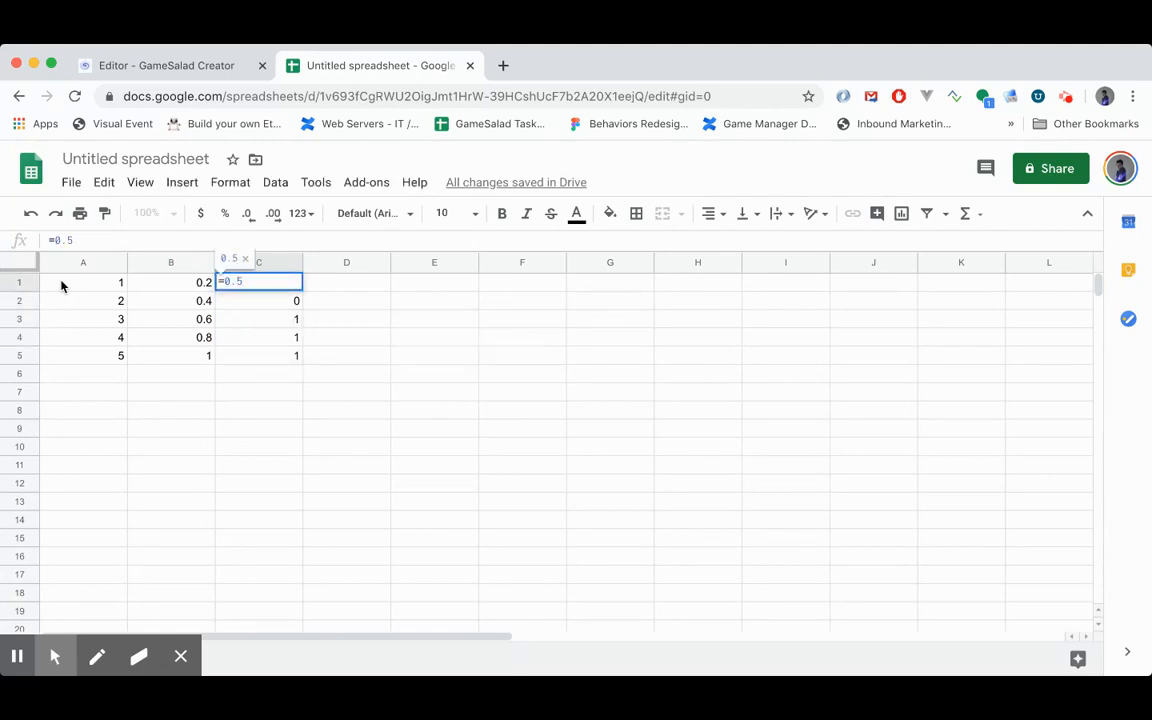
{"action": "key", "text": "Return"}
{"action": "key", "text": "Up"}
{"action": "key", "text": "Delete"}
- Enter the formula =B1-0.5 in cell C1
{"action": "type", "text": "="}
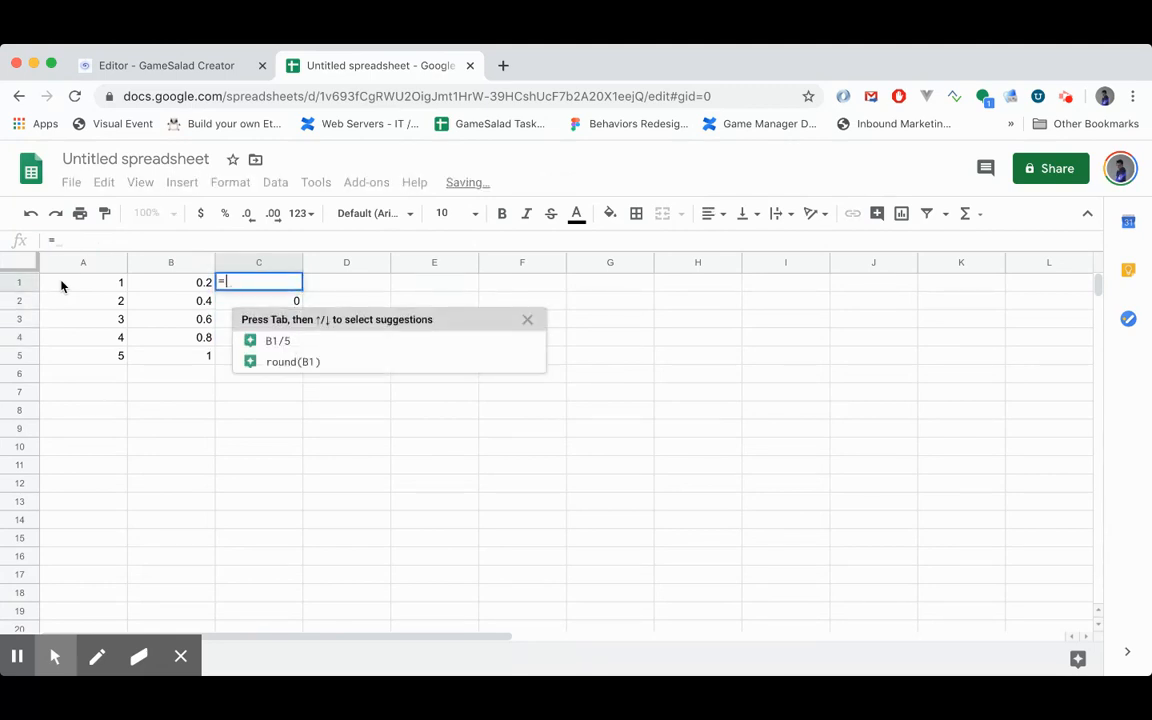
{"action": "type", "text": "B1-"}
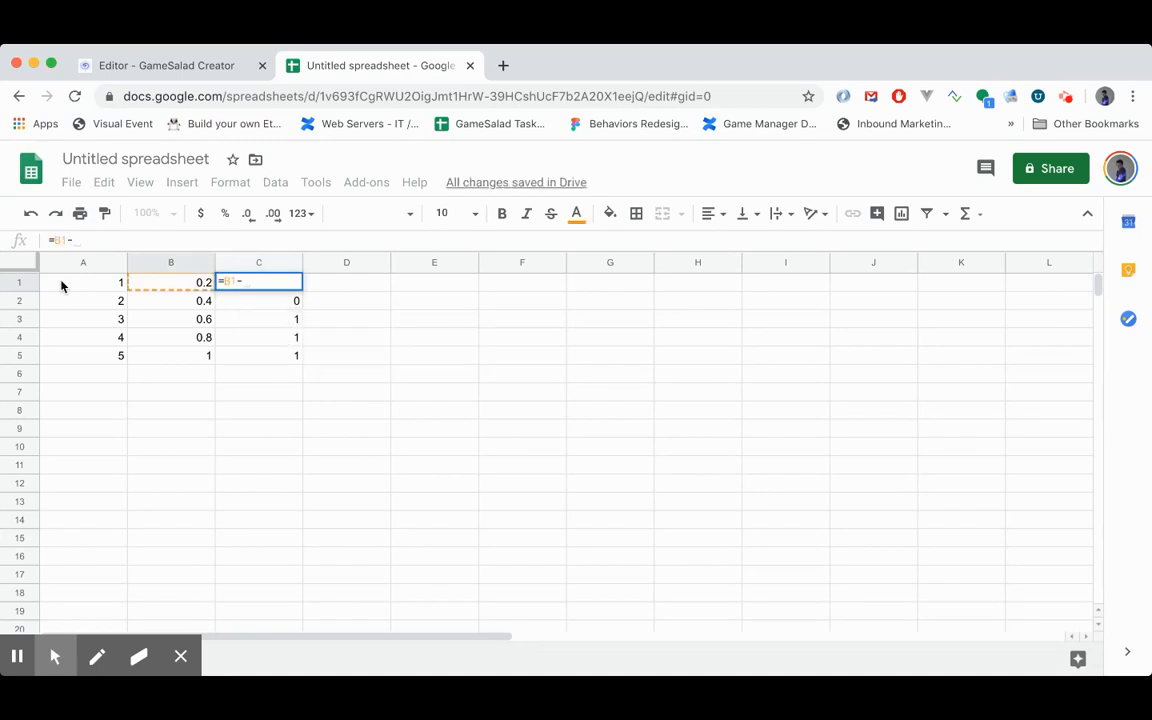
{"action": "type", "text": "0.5"}
{"action": "key", "text": "Return"}
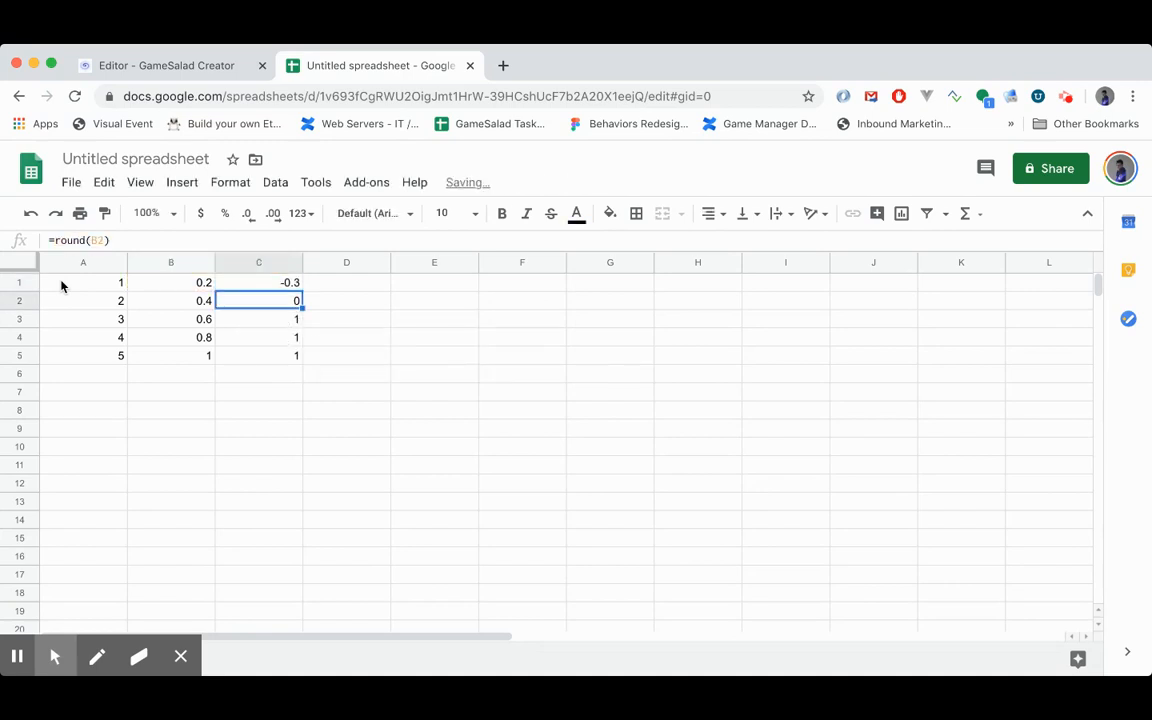
- Copy the subtraction formula from C1 over cells C2 through C5
{"action": "key", "text": "Up"}
{"action": "key", "text": "ctrl+c"}
{"action": "key", "text": "Down"}
{"action": "key", "text": "ctrl+v"}
{"action": "key", "text": "Down"}
{"action": "key", "text": "ctrl+v"}
{"action": "key", "text": "Down"}
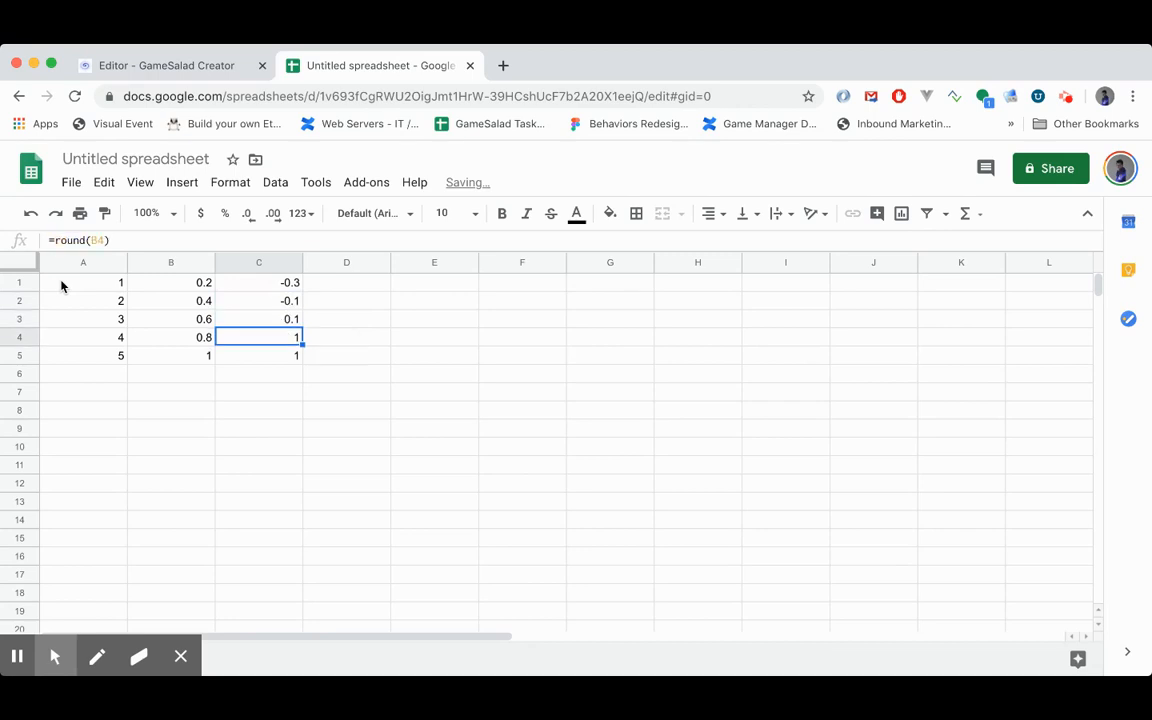
{"action": "key", "text": "ctrl+v"}
{"action": "key", "text": "Down"}
{"action": "key", "text": "ctrl+v"}
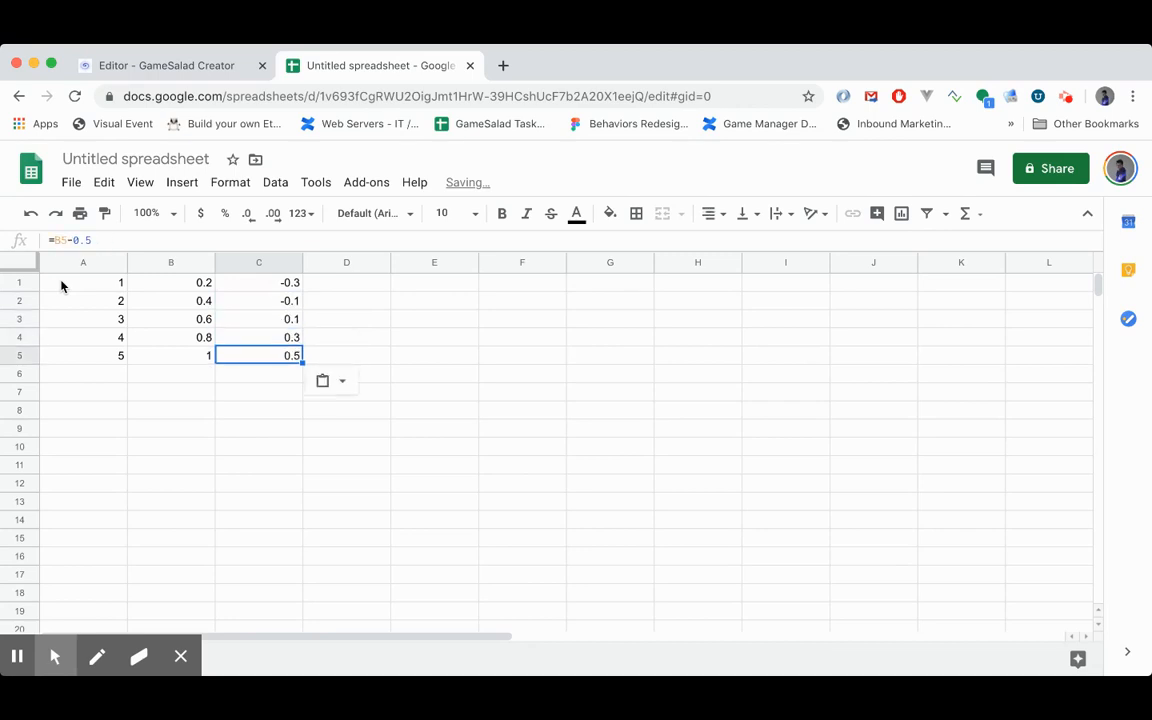
- Enter the formula =round(C5) in cell D5
{"action": "key", "text": "Right"}
{"action": "type", "text": "roun"}
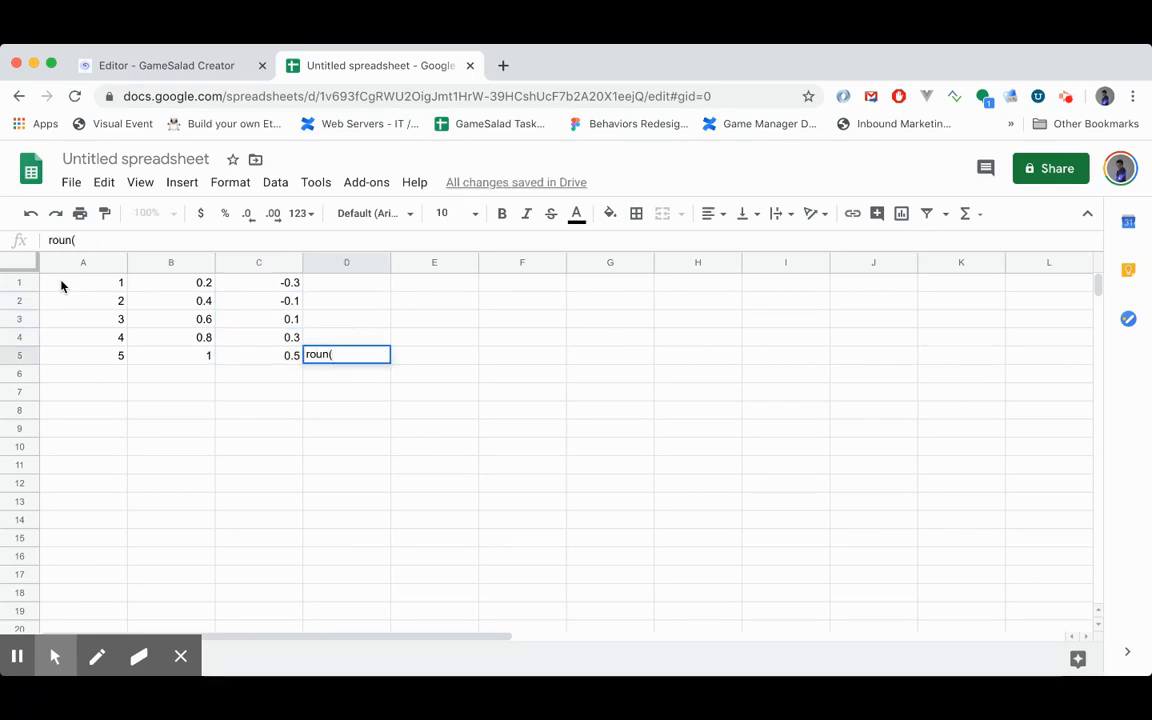
{"action": "type", "text": "d("}
{"action": "key", "text": "BackSpace"}
{"action": "key", "text": "BackSpace"}
{"action": "key", "text": "BackSpace"}
{"action": "key", "text": "BackSpace"}
{"action": "key", "text": "BackSpace"}
{"action": "key", "text": "BackSpace"}
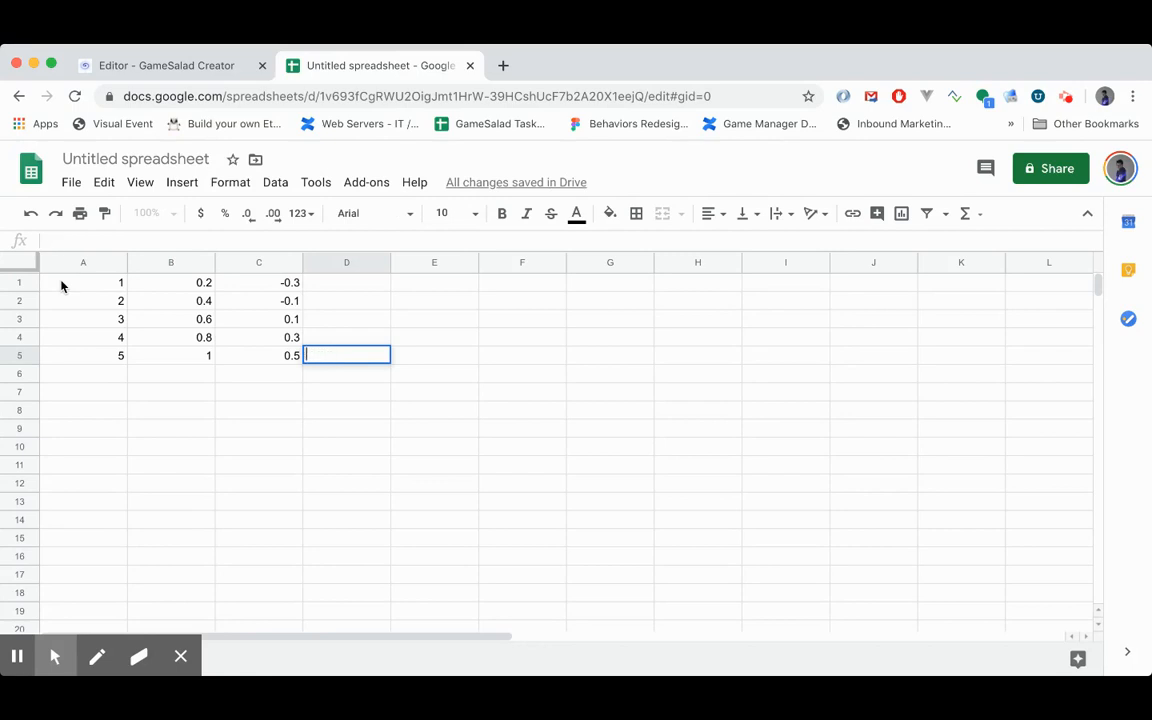
{"action": "type", "text": "=round(C5"}
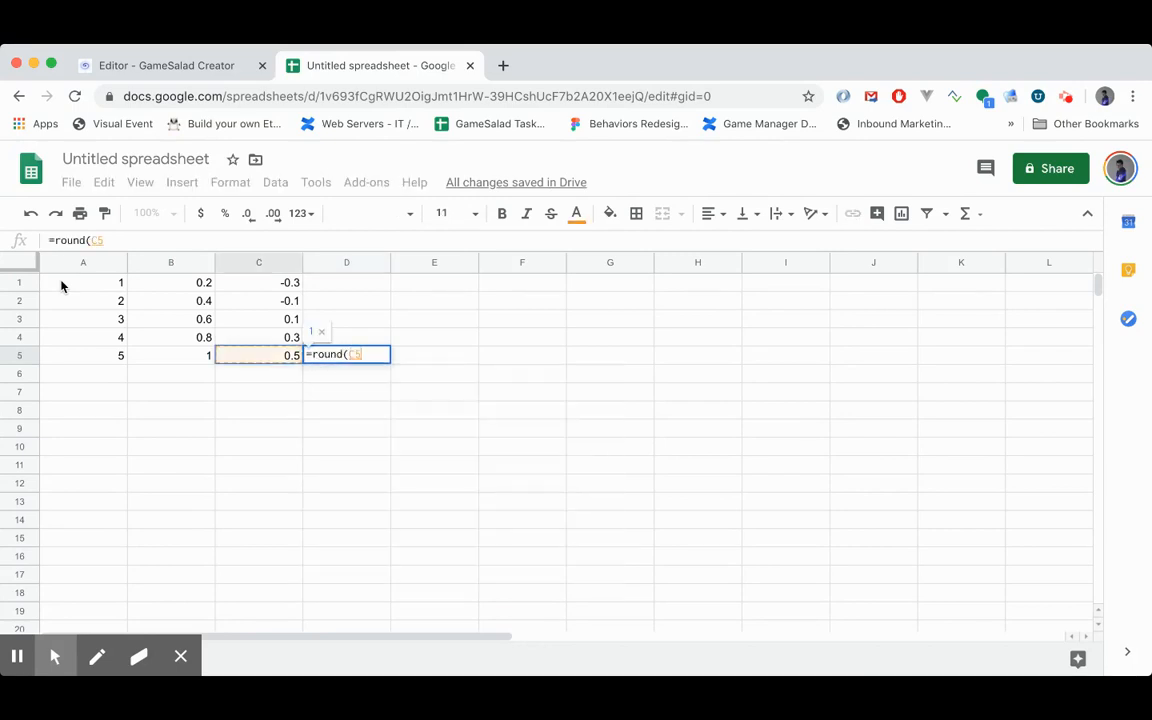
{"action": "key", "text": "Return"}
- Copy the rounding formula from D5 up into cells D4 through D1
{"action": "key", "text": "Up"}
{"action": "key", "text": "ctrl+c"}
{"action": "key", "text": "Up"}
{"action": "key", "text": "ctrl+v"}
{"action": "key", "text": "Up"}
{"action": "key", "text": "ctrl+v"}
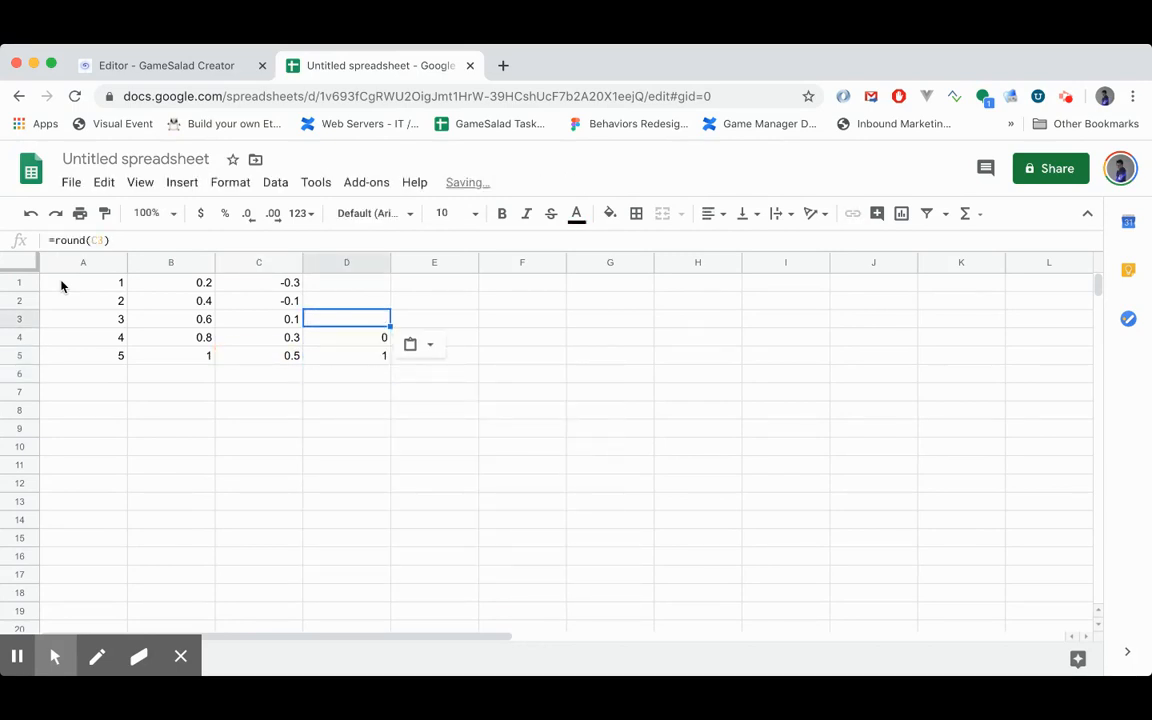
{"action": "key", "text": "Up"}
{"action": "key", "text": "ctrl+v"}
{"action": "key", "text": "Up"}
{"action": "key", "text": "ctrl+v"}
{"action": "key", "text": "Down"}
{"action": "key", "text": "Down"}
{"action": "key", "text": "Down"}
{"action": "key", "text": "Down"}
{"action": "key", "text": "Down"}
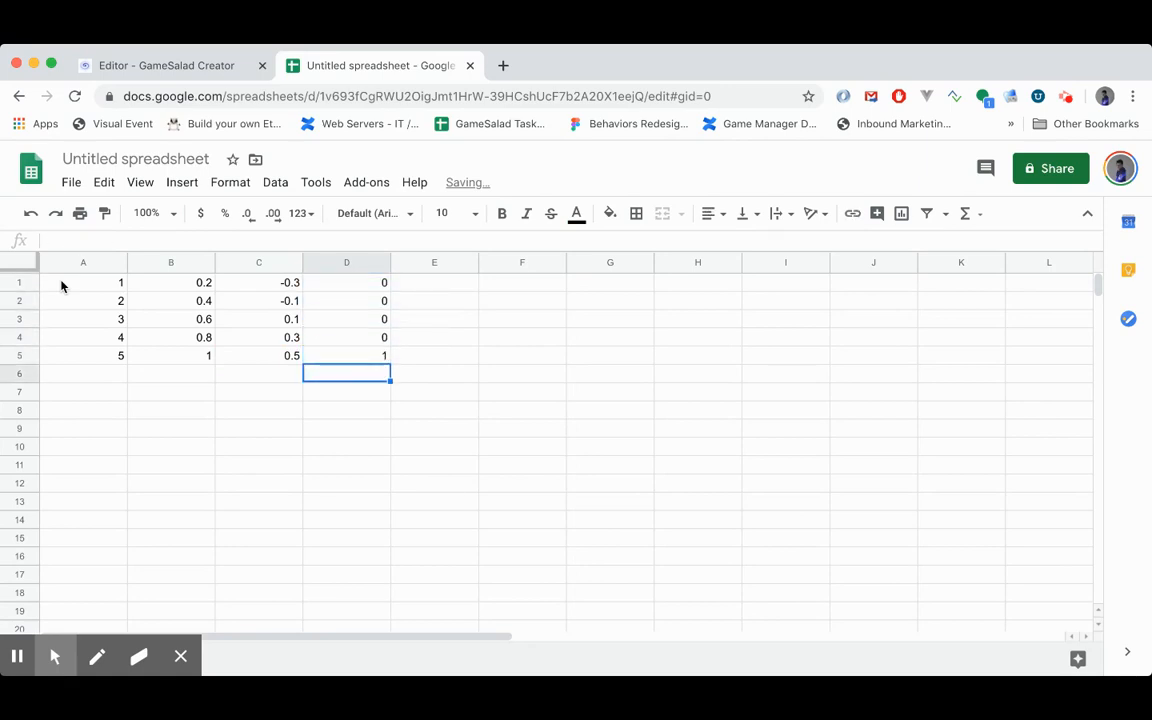
{"action": "key", "text": "Left"}
{"action": "key", "text": "Left"}
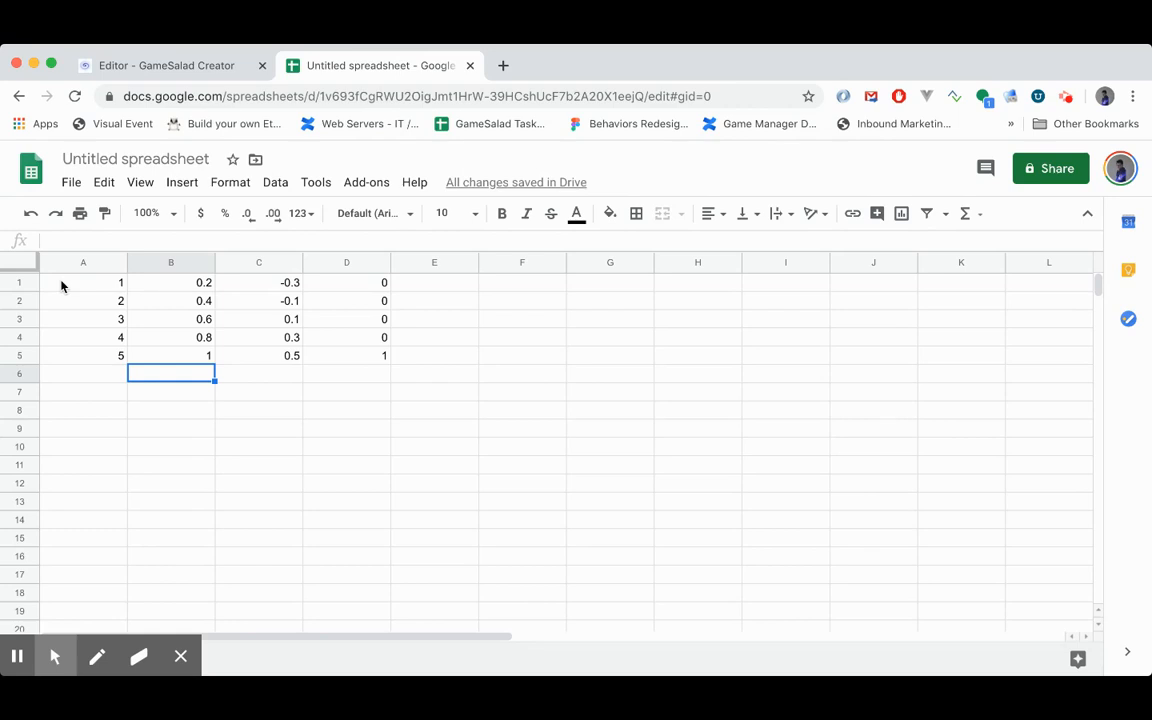
- Switch to the GameSalad editor and update the max speed expression to round((random(1,5)/5)-0.5)
{"action": "left_click", "coordinate": [166, 66]}
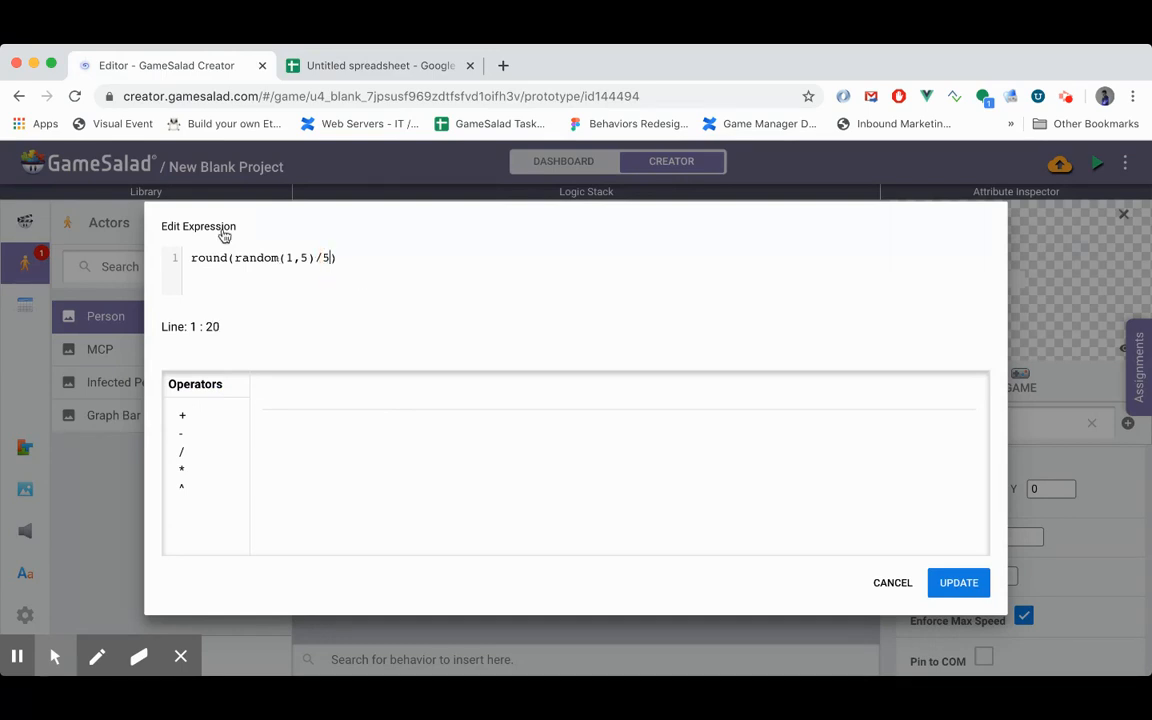
{"action": "type", "text": "*"}
{"action": "key", "text": "BackSpace"}
{"action": "type", "text": "-0.5"}
{"action": "left_click", "coordinate": [232, 257]}
{"action": "type", "text": "(1,5"}
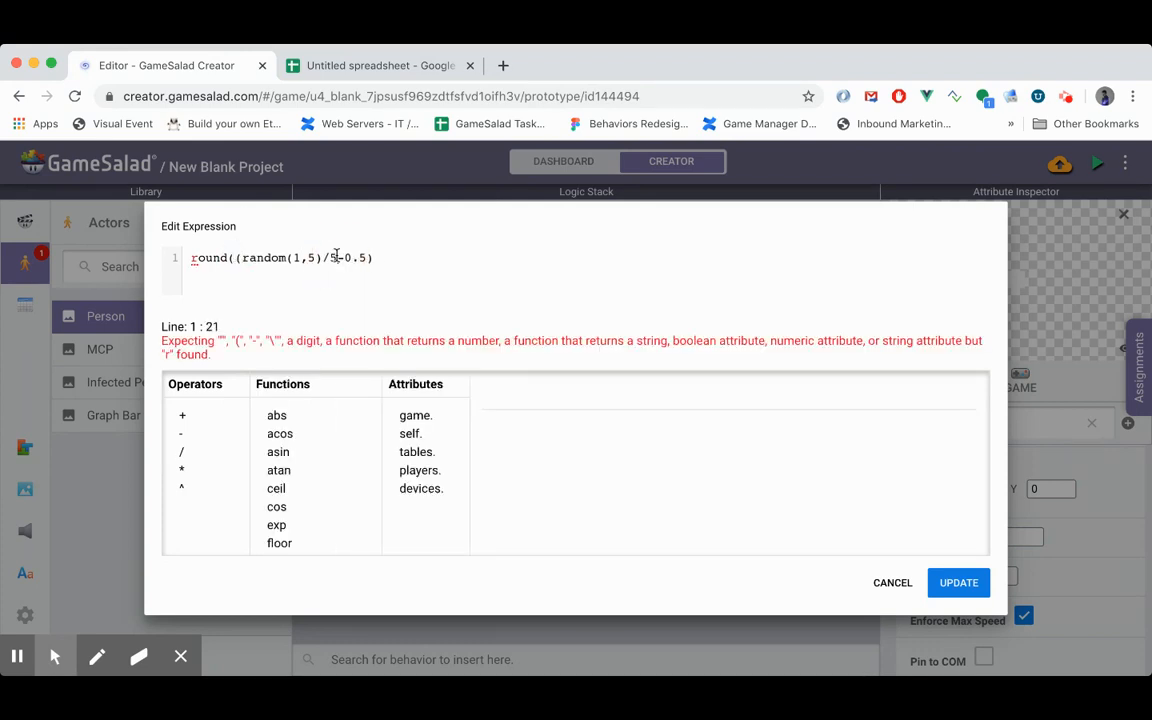
{"action": "type", "text": ")"}
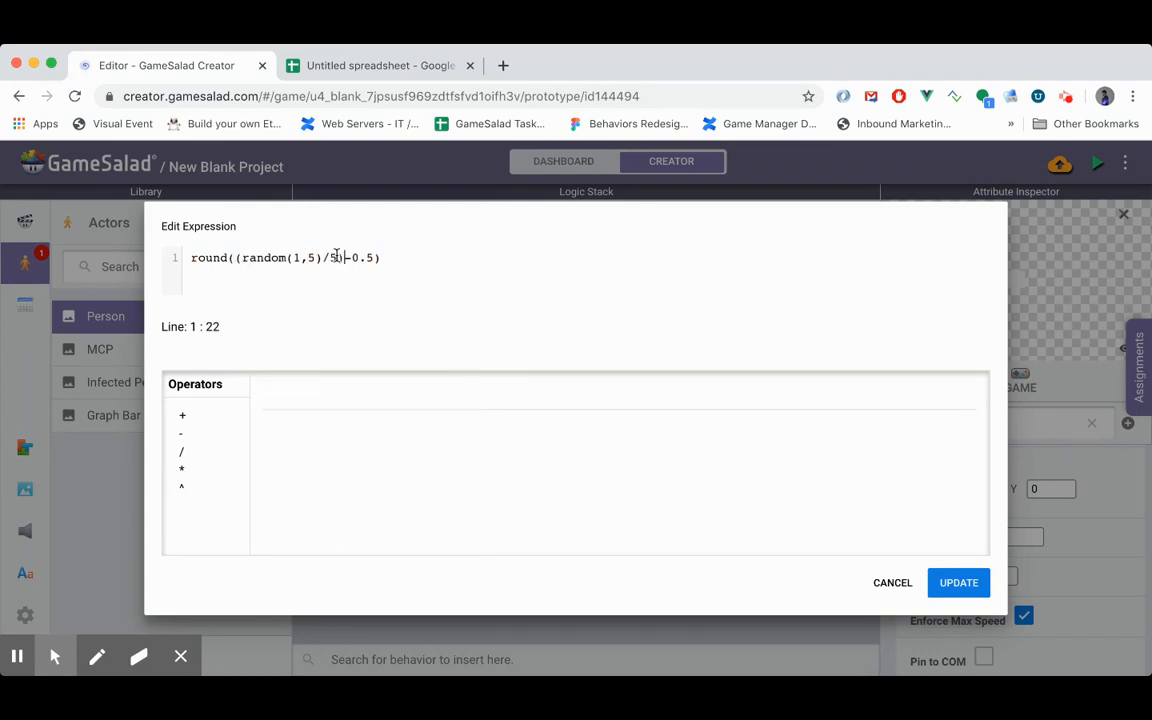
{"action": "left_click", "coordinate": [986, 578]}
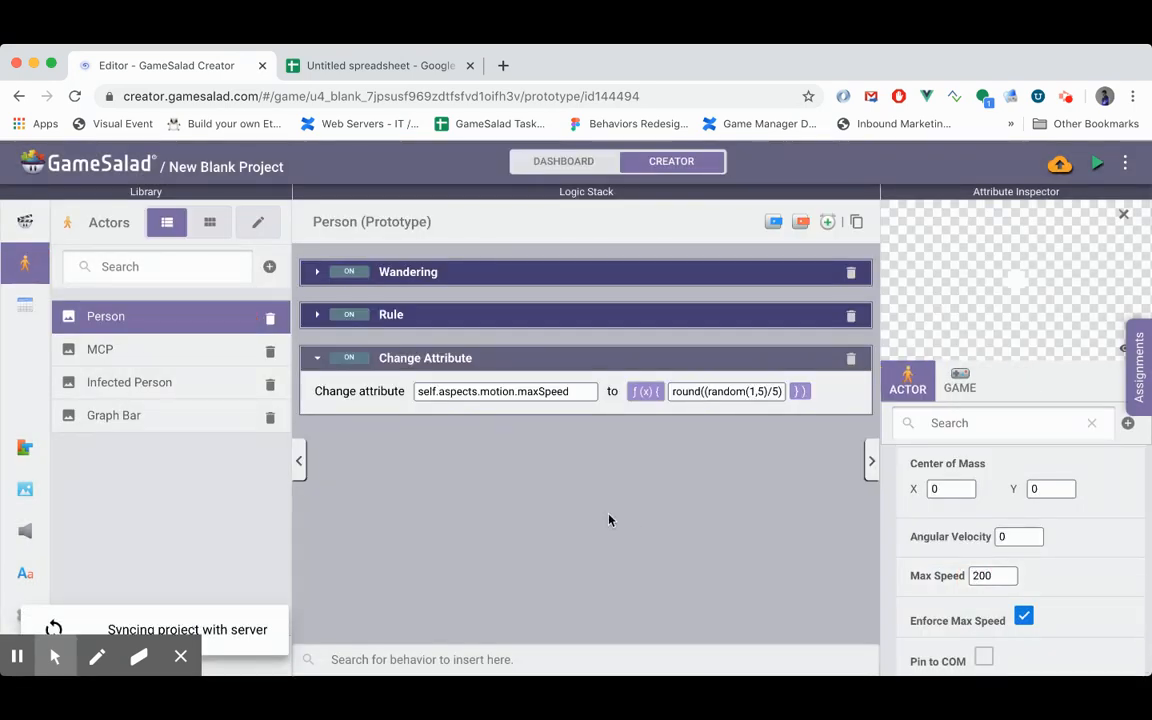
- Multiply the rounded max speed expression by 200 and preview the game
{"action": "left_click", "coordinate": [690, 393]}
{"action": "type", "text": "*200"}
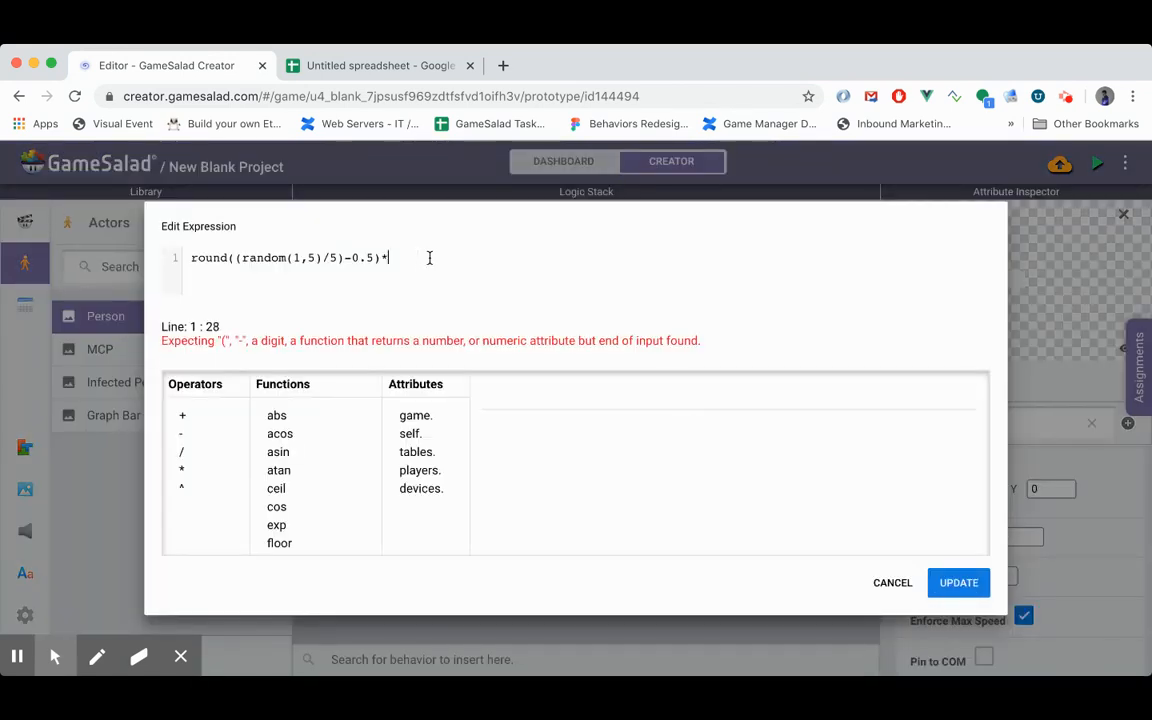
{"action": "left_click", "coordinate": [958, 582]}
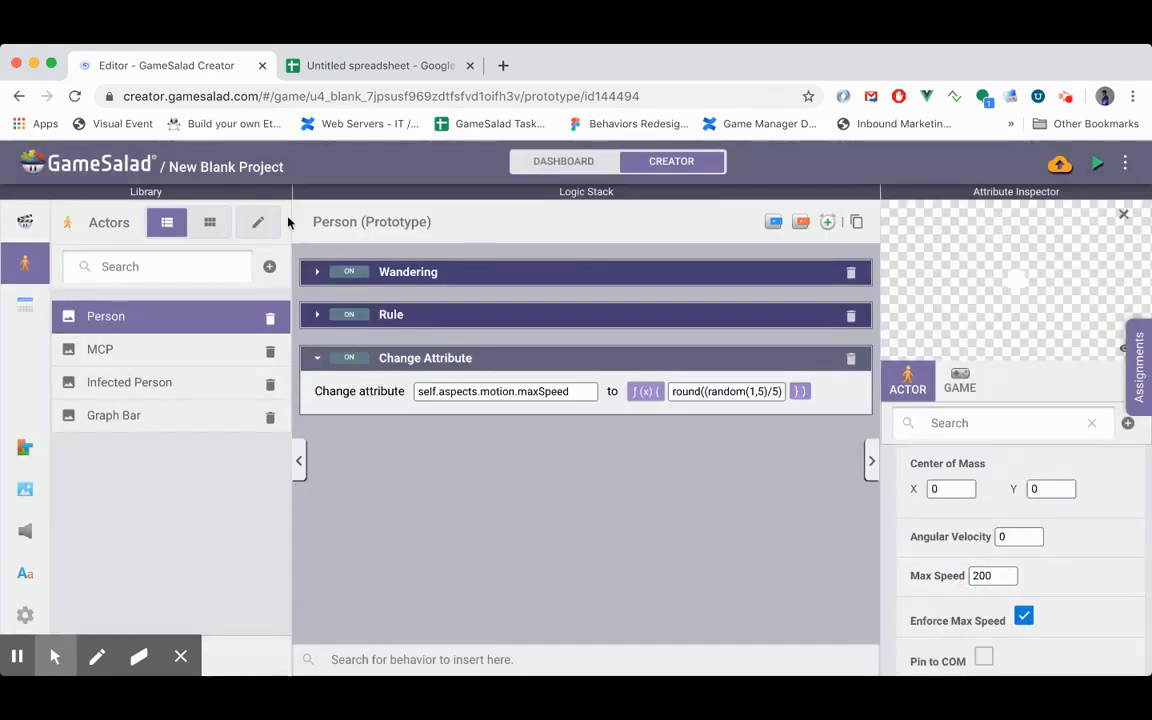
{"action": "left_click", "coordinate": [1098, 168]}
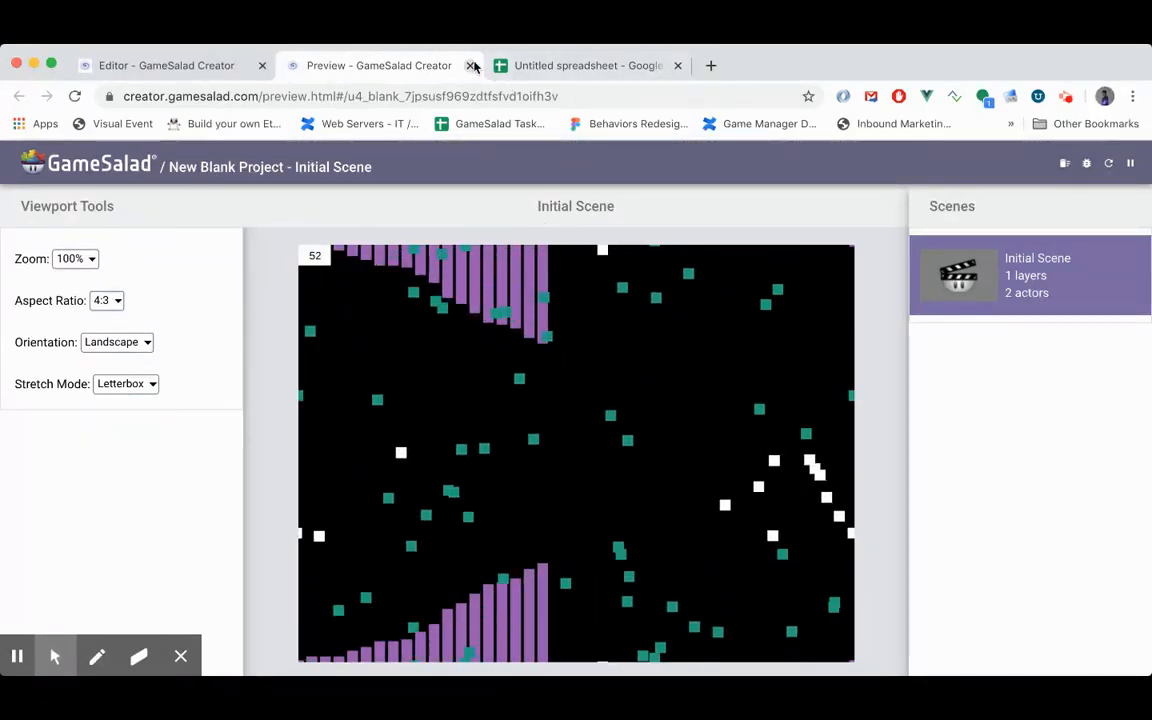
- Copy the max speed Change Attribute behavior from the Person actor into the Infected Person actor's logic
{"action": "left_click", "coordinate": [130, 66]}
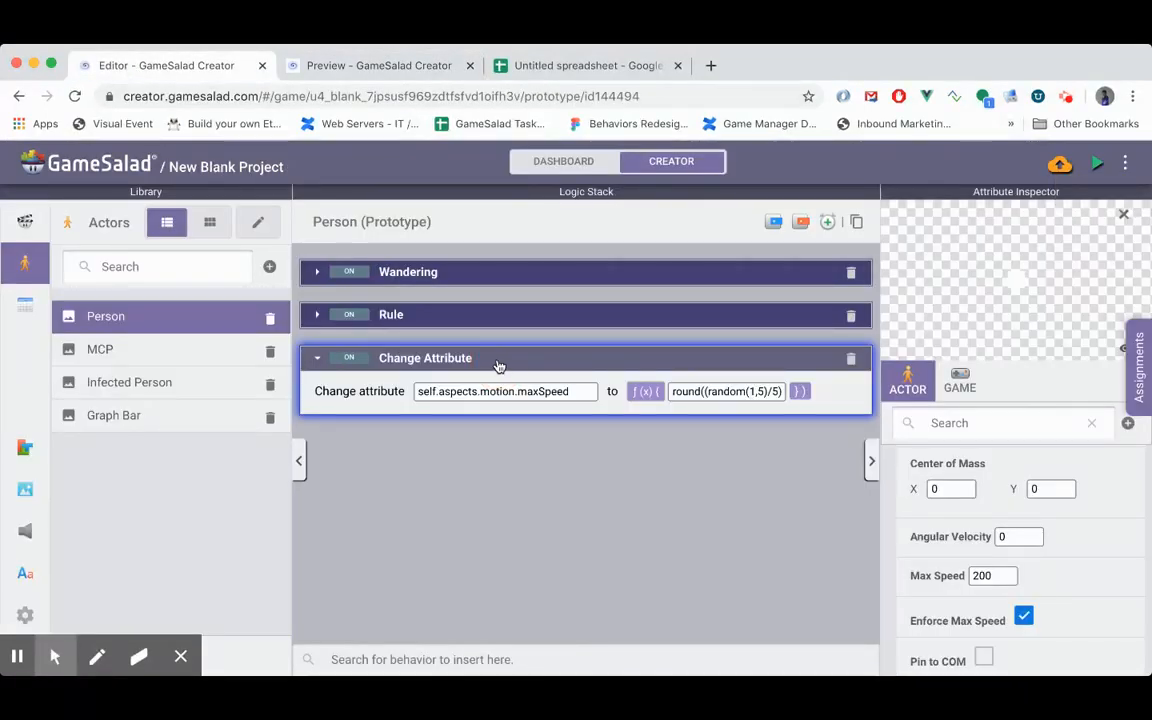
{"action": "key", "text": "super+c"}
{"action": "left_click", "coordinate": [154, 415]}
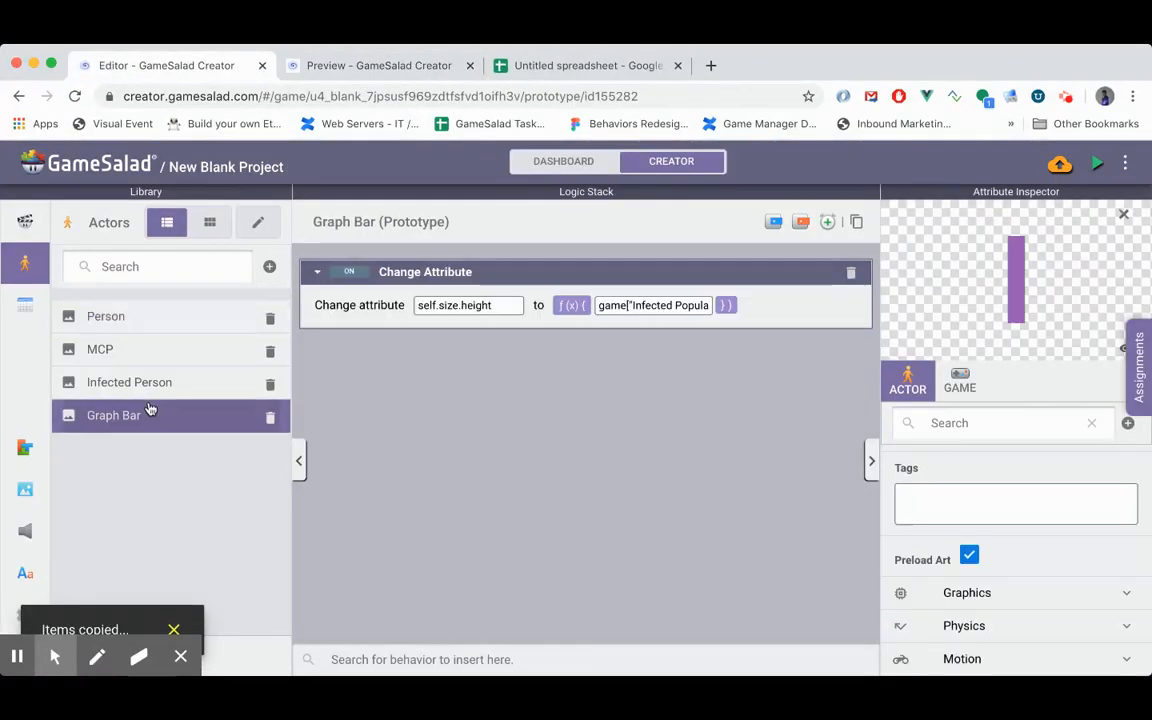
{"action": "left_click", "coordinate": [128, 386]}
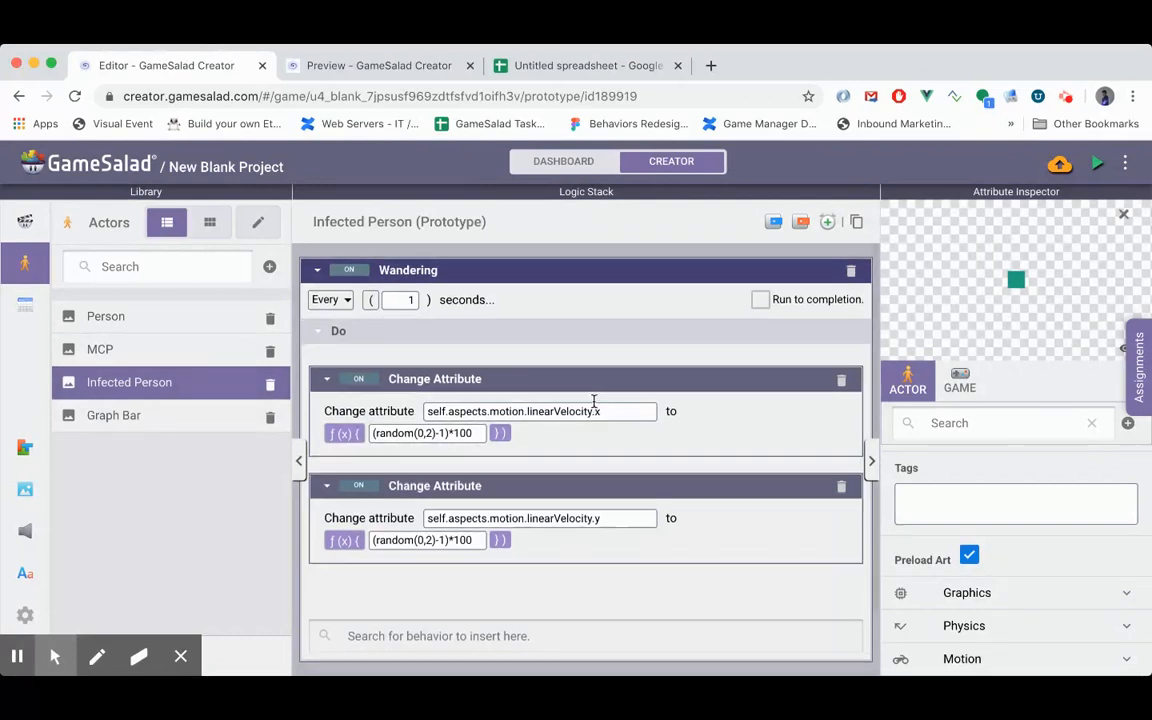
{"action": "left_click", "coordinate": [317, 270]}
{"action": "key", "text": "super+v"}
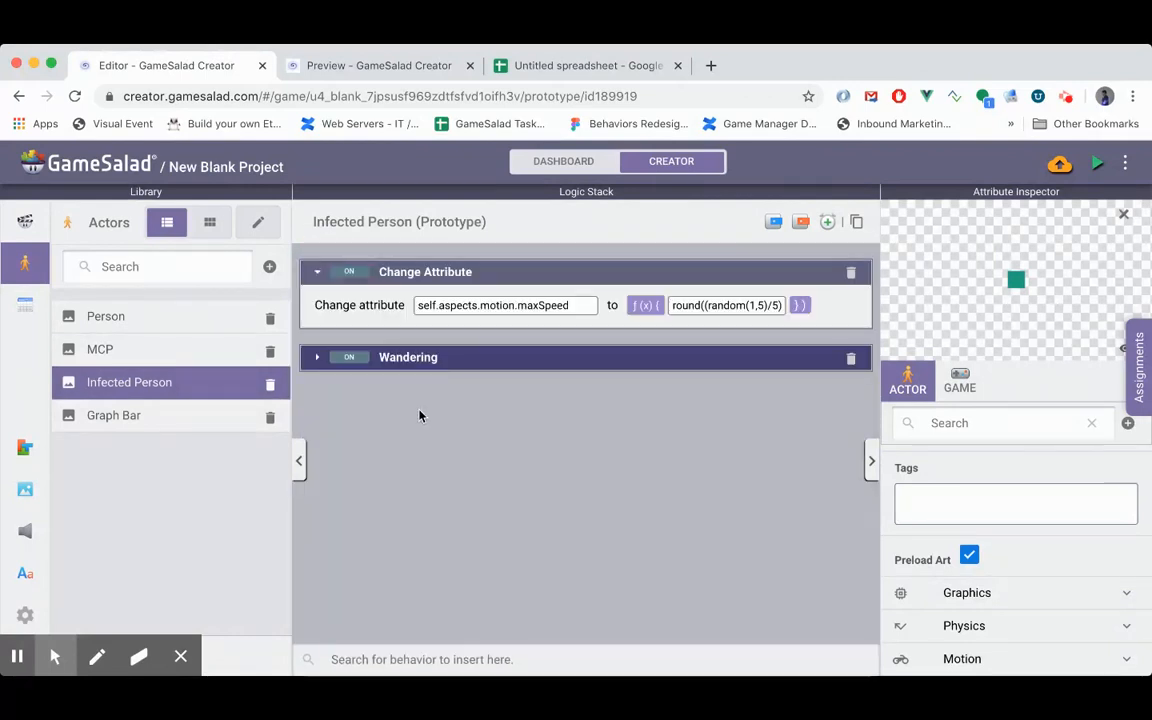
{"action": "left_click", "coordinate": [318, 358]}
{"action": "left_click", "coordinate": [318, 358]}
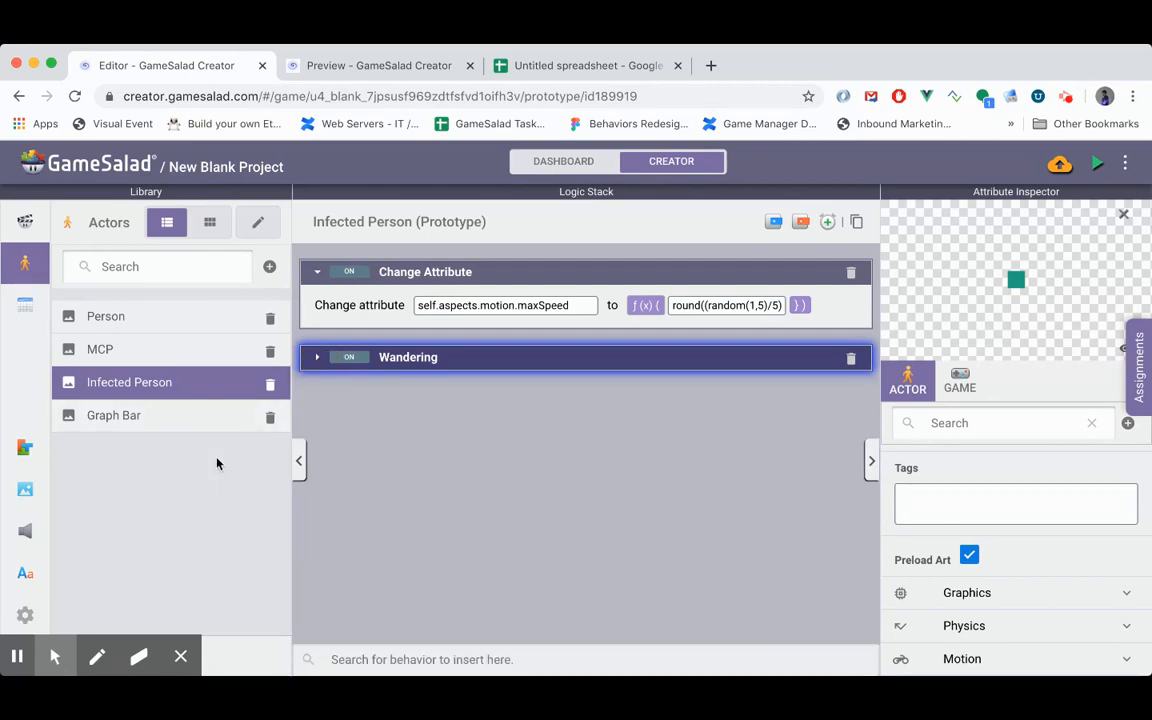
- Watch the simulation run in the game preview and return to the editor
{"action": "left_click", "coordinate": [393, 66]}
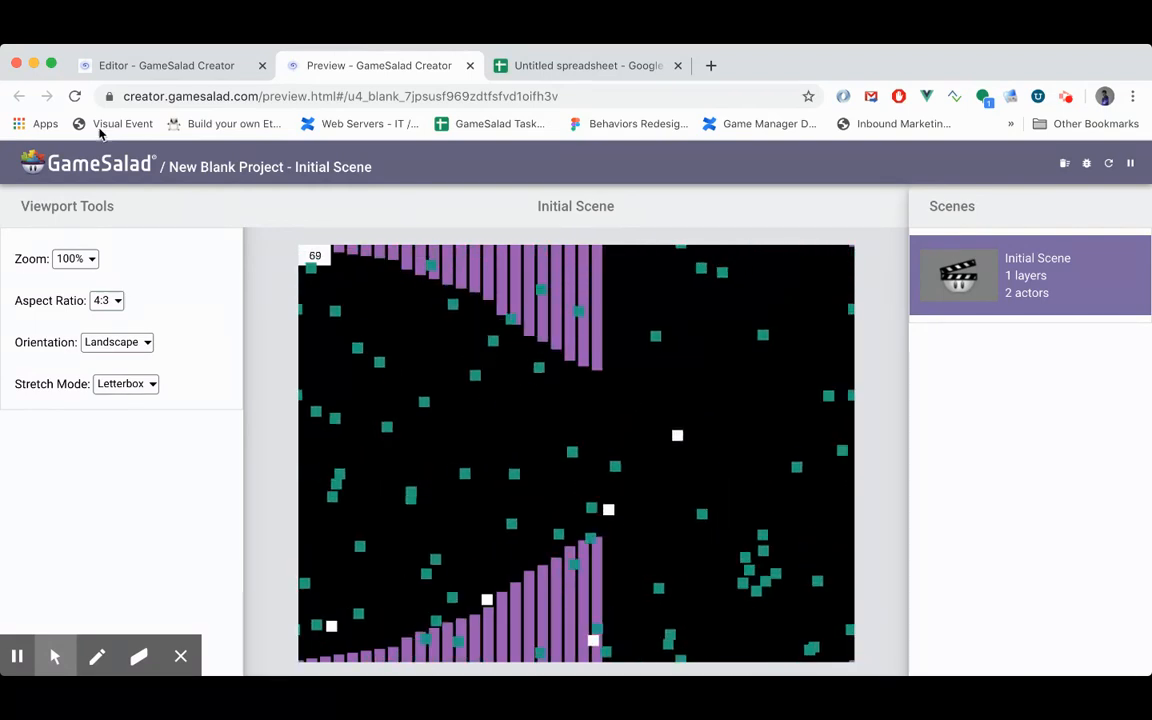
{"action": "left_click", "coordinate": [145, 66]}
{"action": "left_click", "coordinate": [415, 425]}
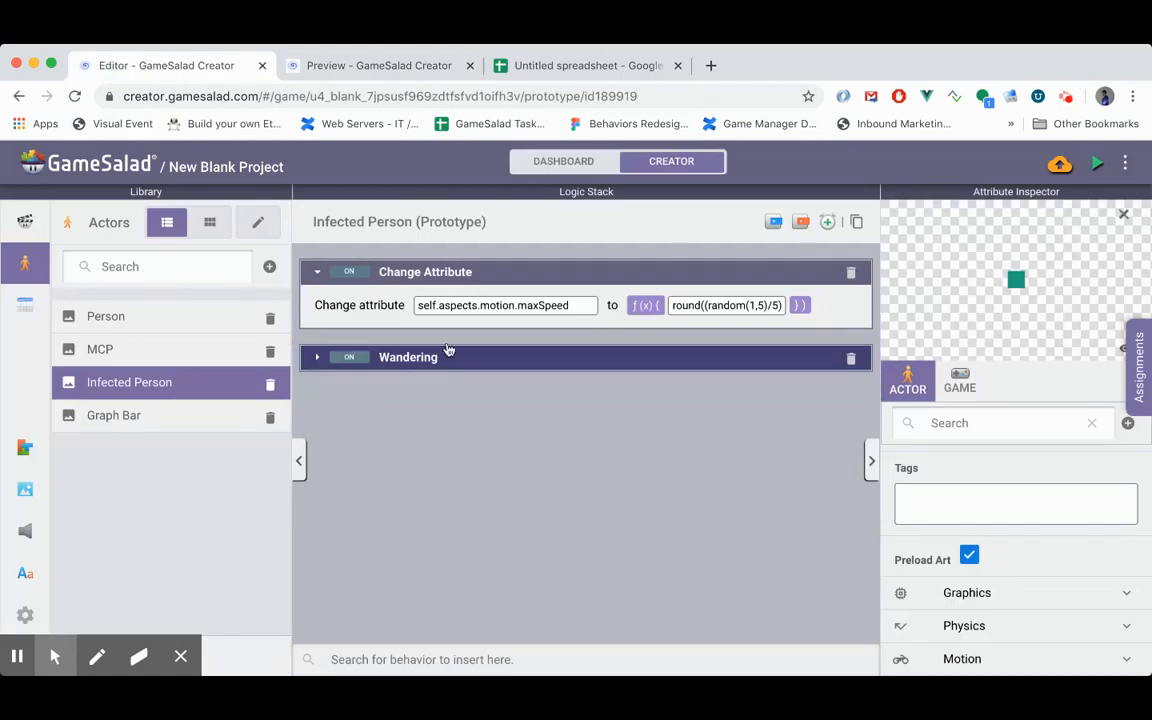
- Enable Enforce Max Speed in the Infected Person actor's motion attributes and set its Max Speed to 200
{"action": "left_click", "coordinate": [316, 358]}
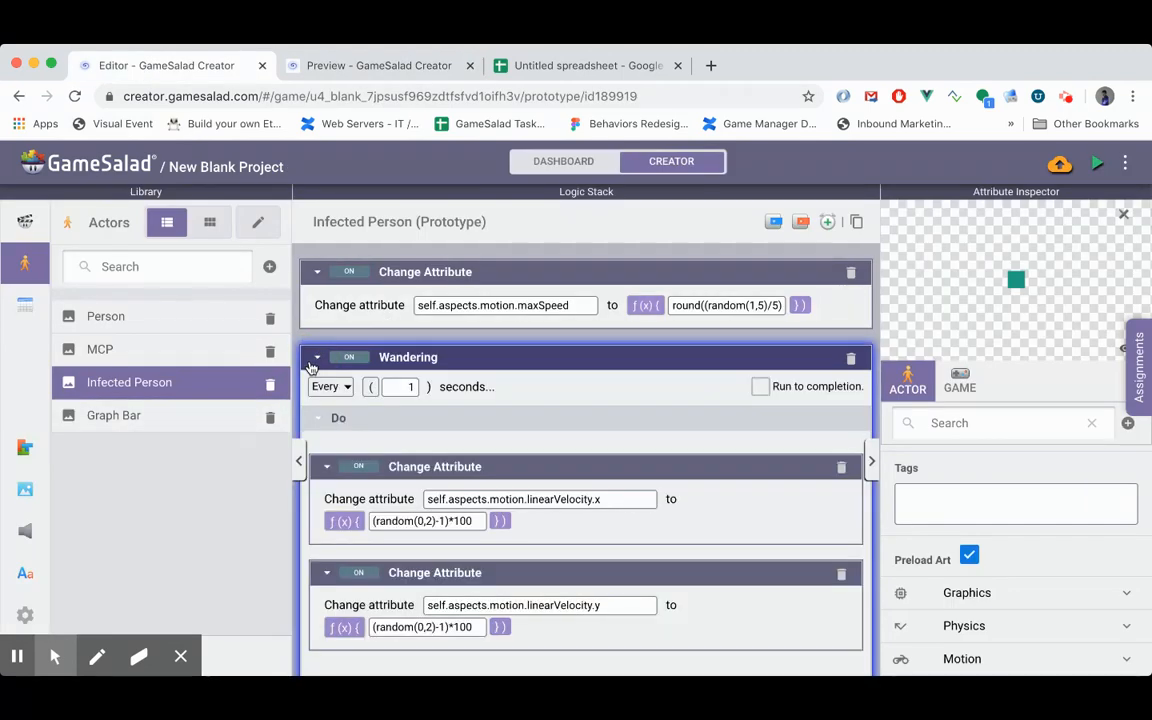
{"action": "left_click", "coordinate": [960, 381]}
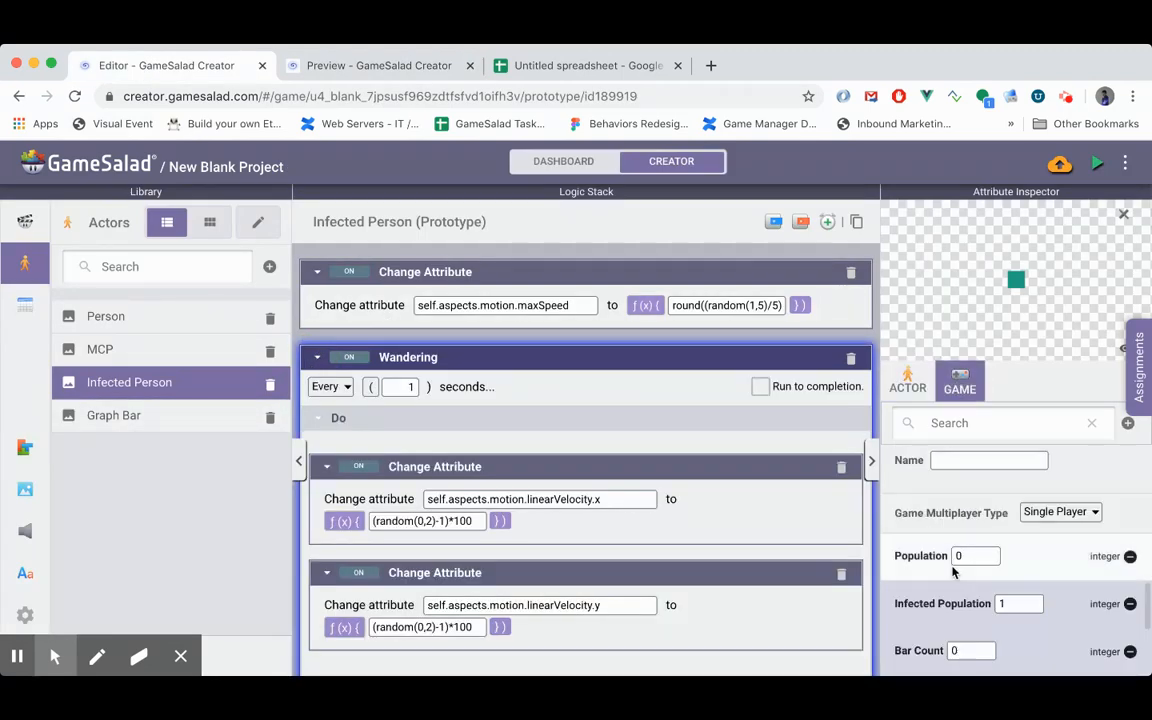
{"action": "scroll", "coordinate": [1015, 600], "scroll_direction": "up", "scroll_amount": 10}
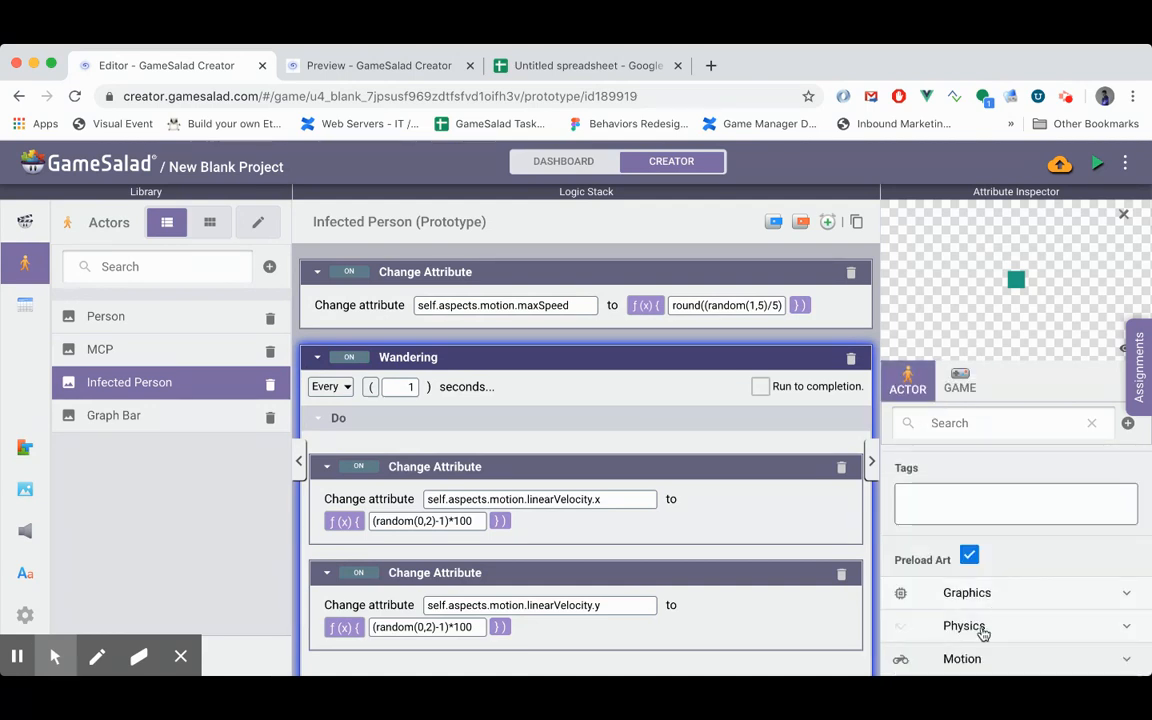
{"action": "left_click", "coordinate": [968, 658]}
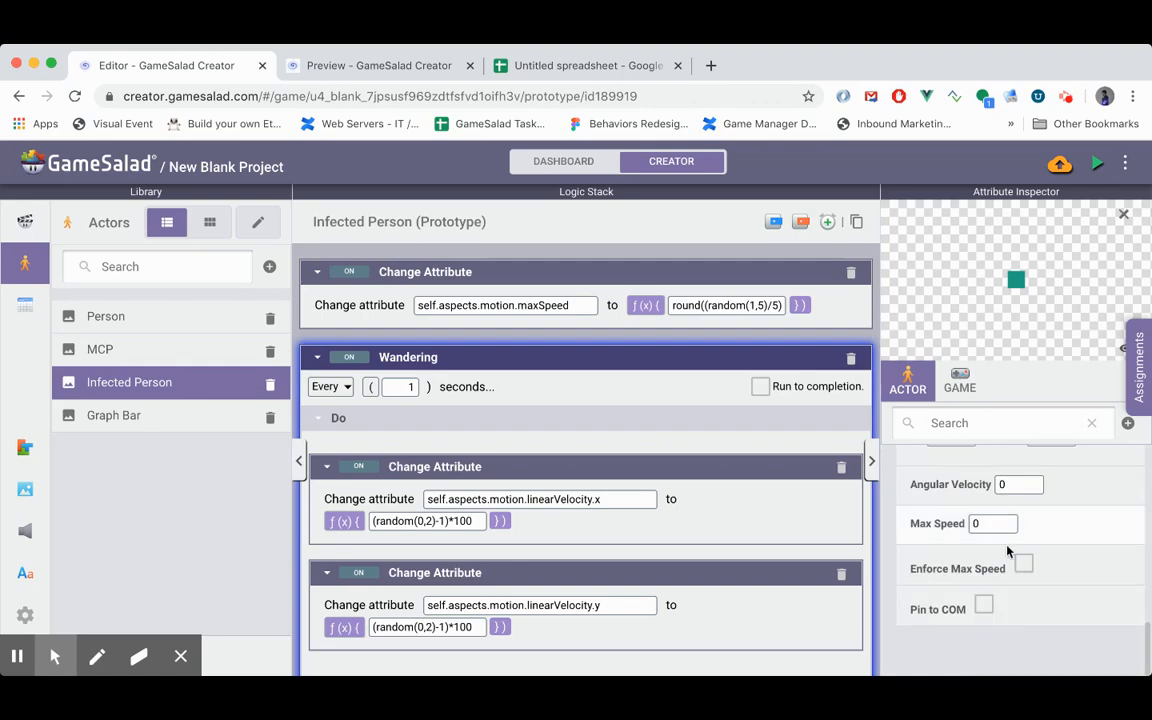
{"action": "left_click", "coordinate": [1023, 567]}
{"action": "double_click", "coordinate": [986, 527]}
{"action": "type", "text": "200"}
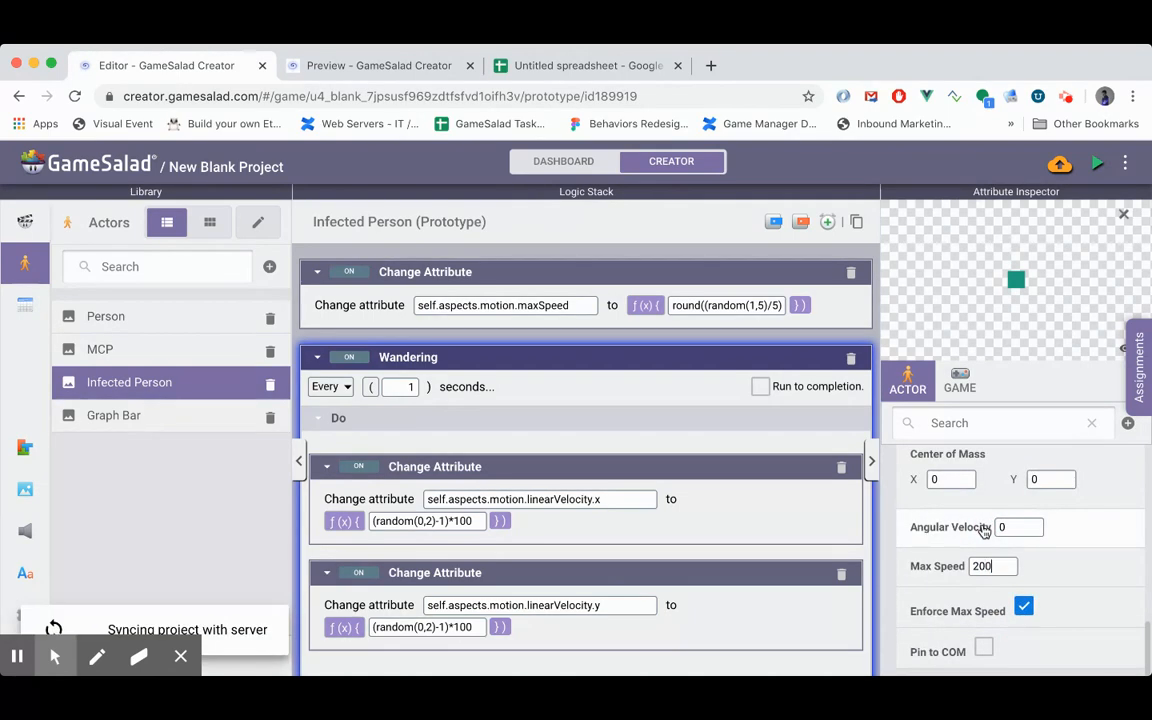
{"action": "left_click", "coordinate": [1082, 555]}
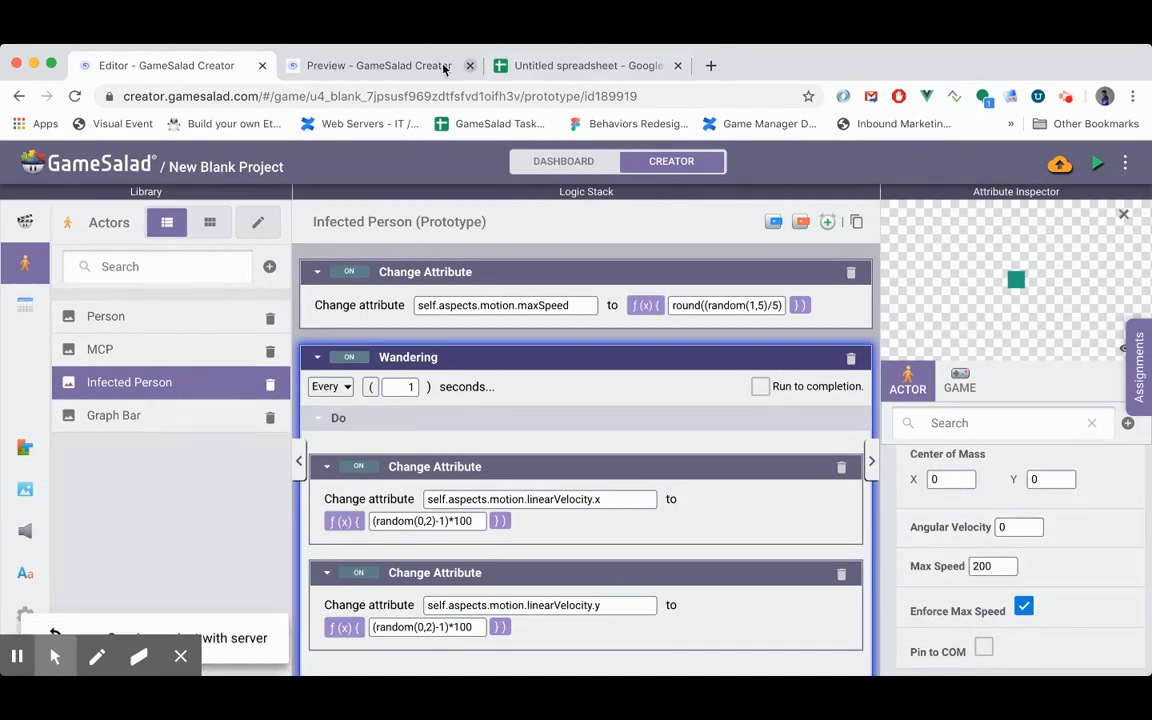
- Check in the game preview how infections spread with the enforced speed limit, and return to the Infected Person logic
{"action": "left_click", "coordinate": [355, 65]}
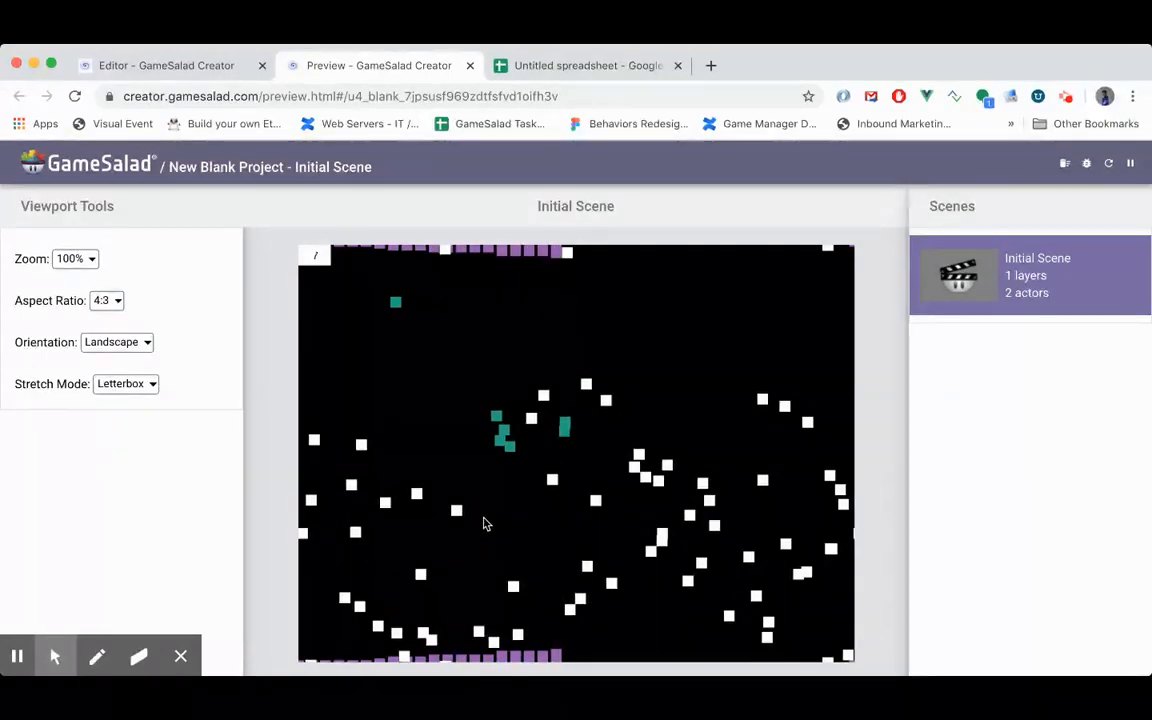
{"action": "left_click", "coordinate": [183, 69]}
{"action": "scroll", "coordinate": [544, 476], "scroll_direction": "down", "scroll_amount": 3}
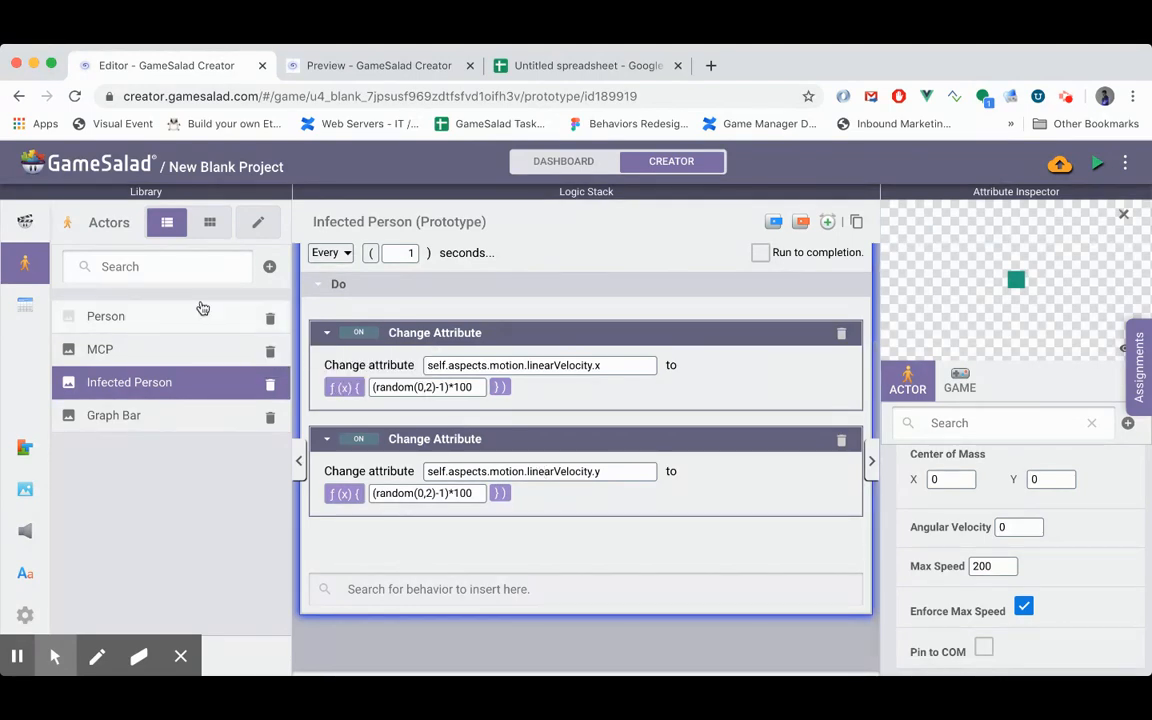
- Create a new actor and name it Recovered Person
{"action": "left_click", "coordinate": [269, 267]}
{"action": "left_click", "coordinate": [138, 450]}
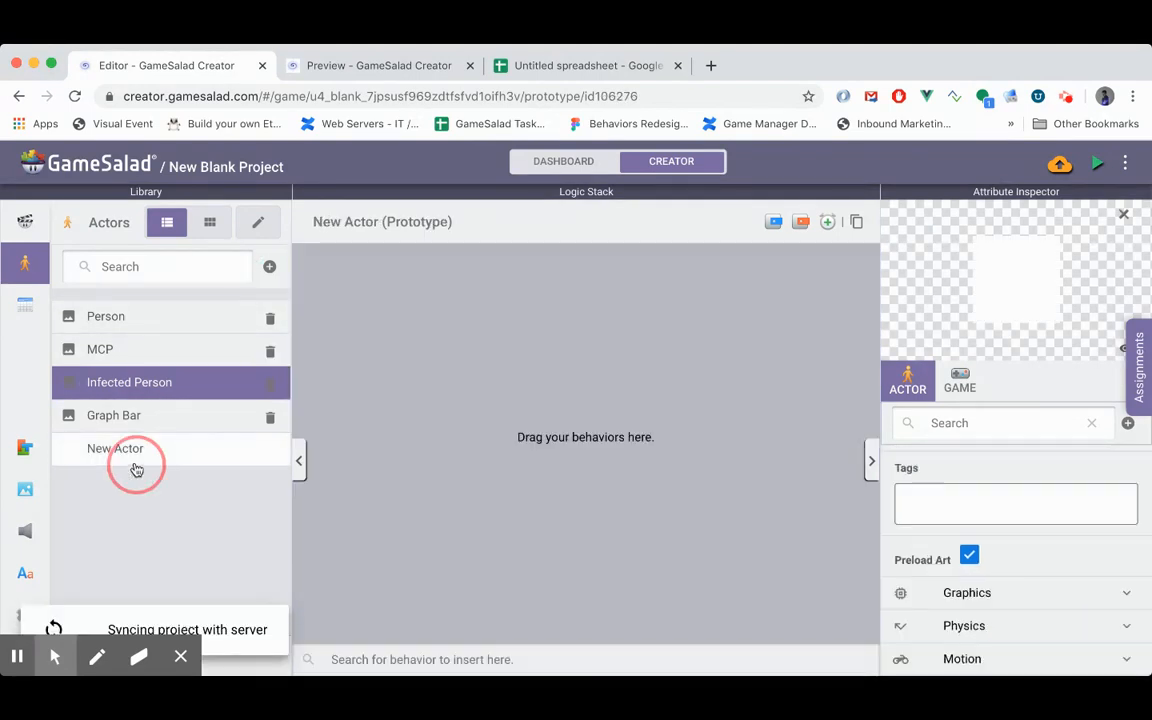
{"action": "left_click", "coordinate": [971, 462]}
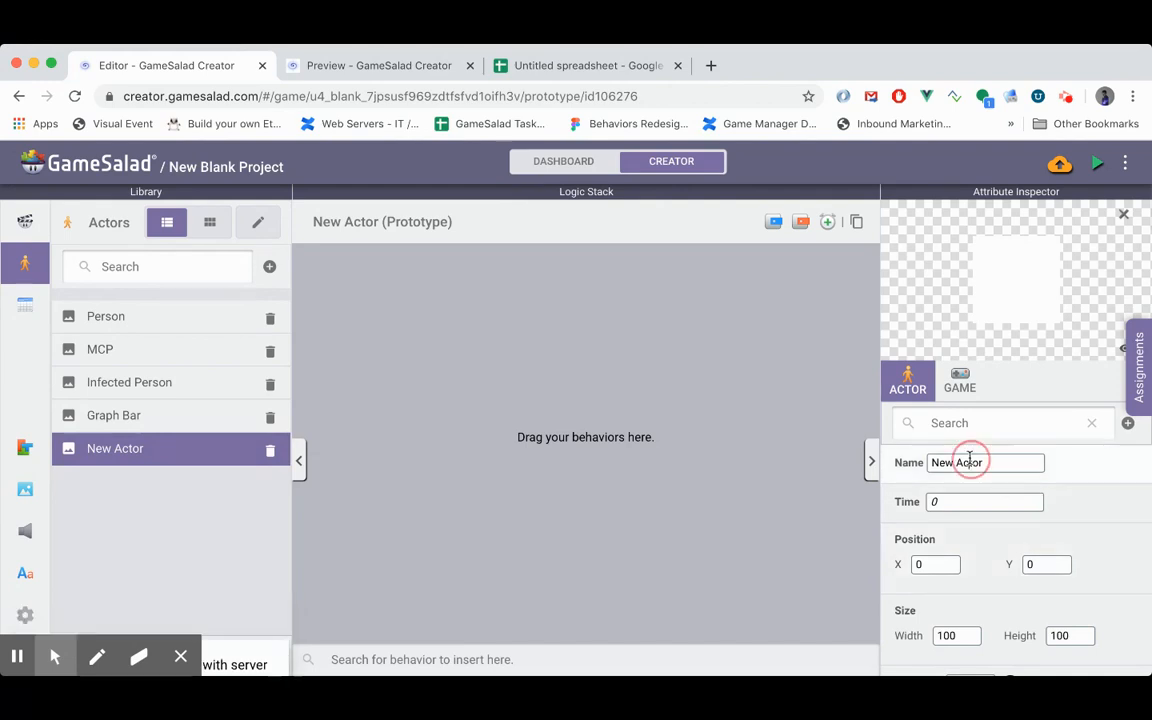
{"action": "type", "text": "Recovere"}
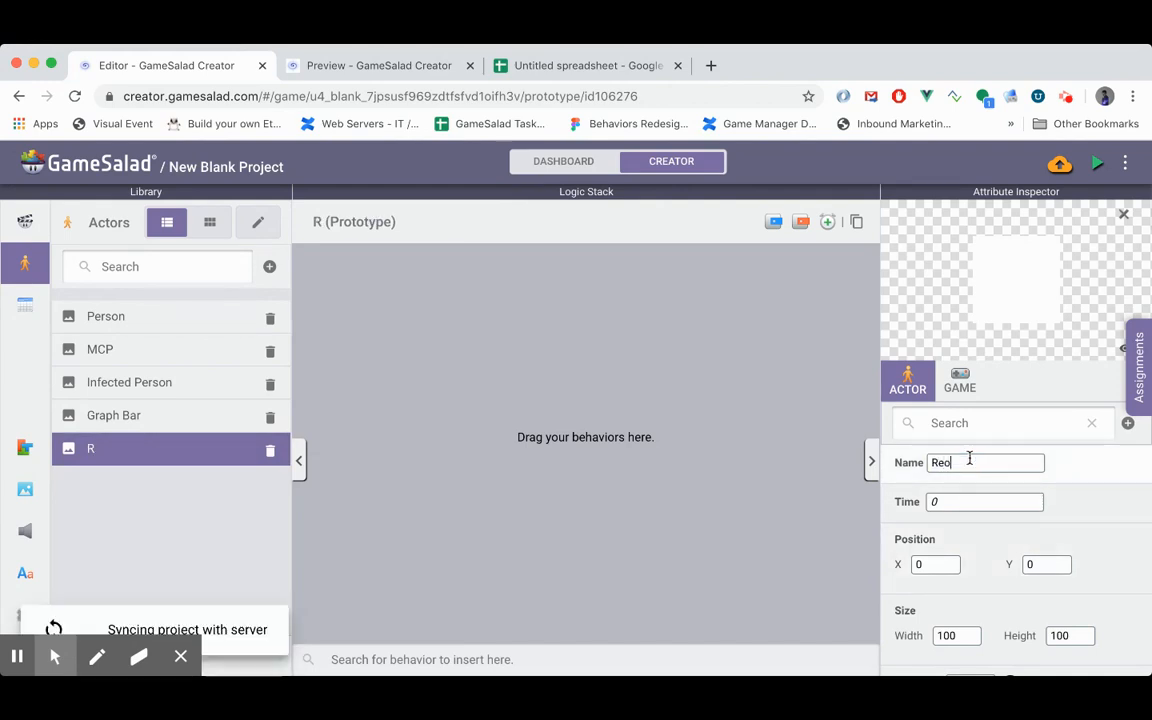
{"action": "type", "text": "d Person"}
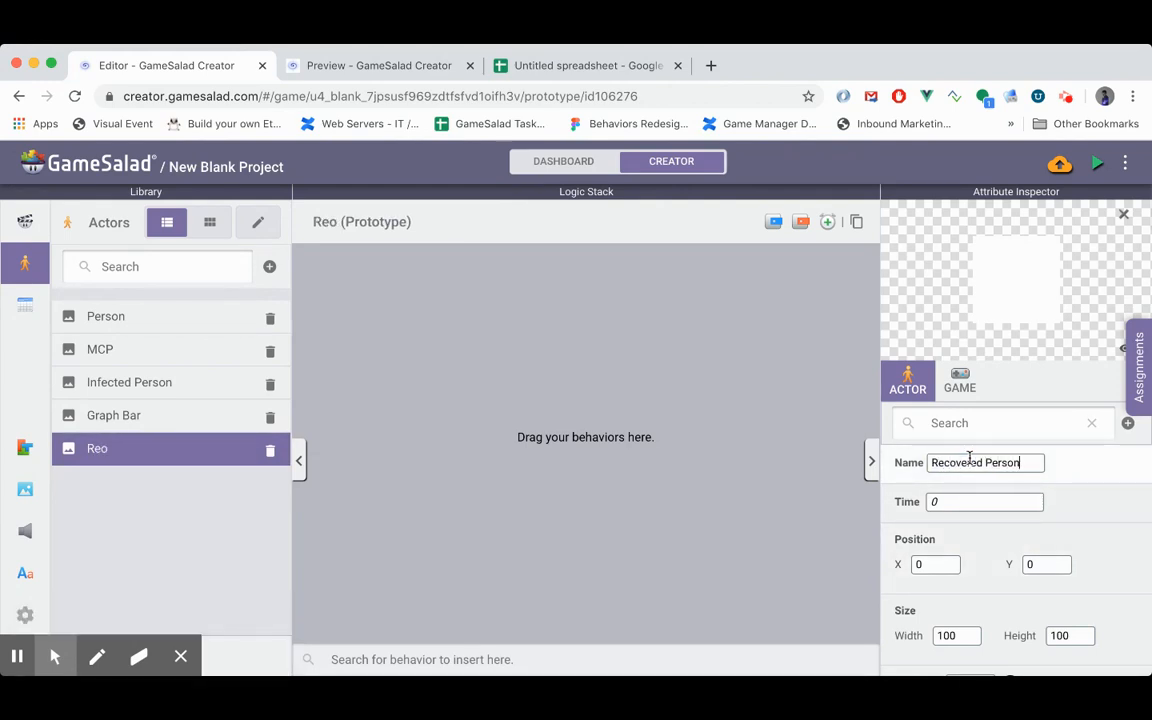
{"action": "key", "text": "Return"}
- Set the Recovered Person actor's color to the light blue swatch
{"action": "scroll", "coordinate": [1067, 513], "scroll_direction": "down", "scroll_amount": 3}
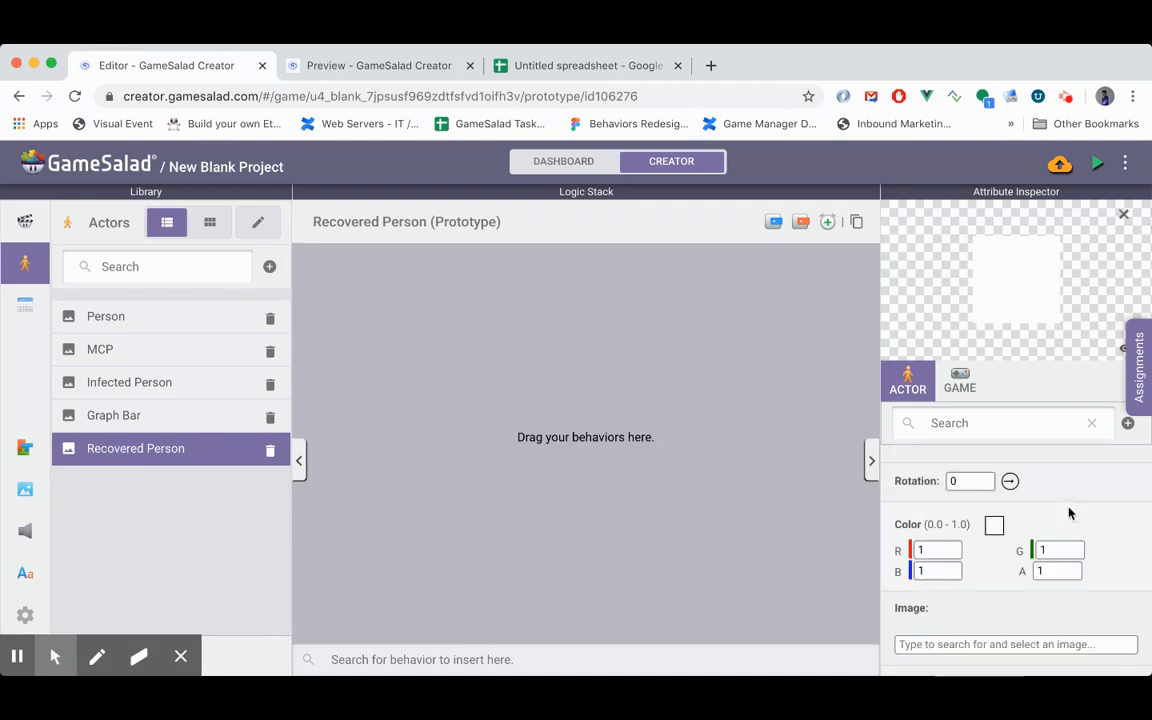
{"action": "left_click", "coordinate": [994, 524]}
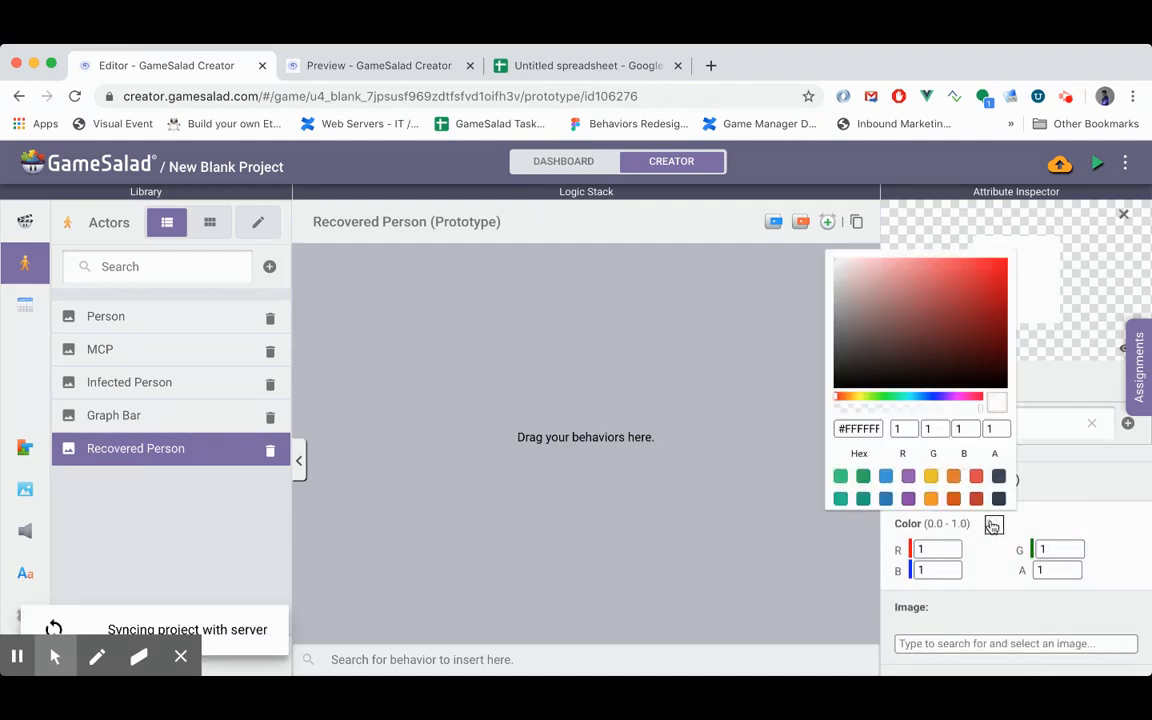
{"action": "left_click", "coordinate": [885, 480]}
{"action": "left_click", "coordinate": [1110, 501]}
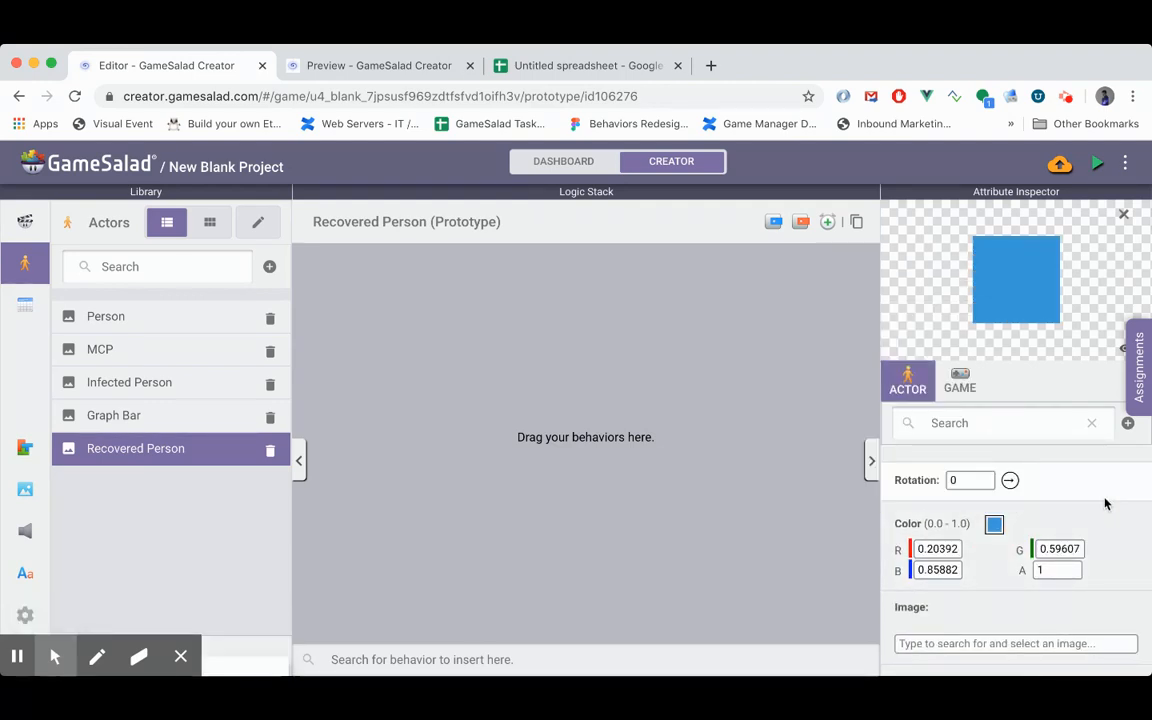
- Set the Person actor's color to the light blue swatch
{"action": "left_click", "coordinate": [146, 325]}
{"action": "left_click", "coordinate": [994, 524]}
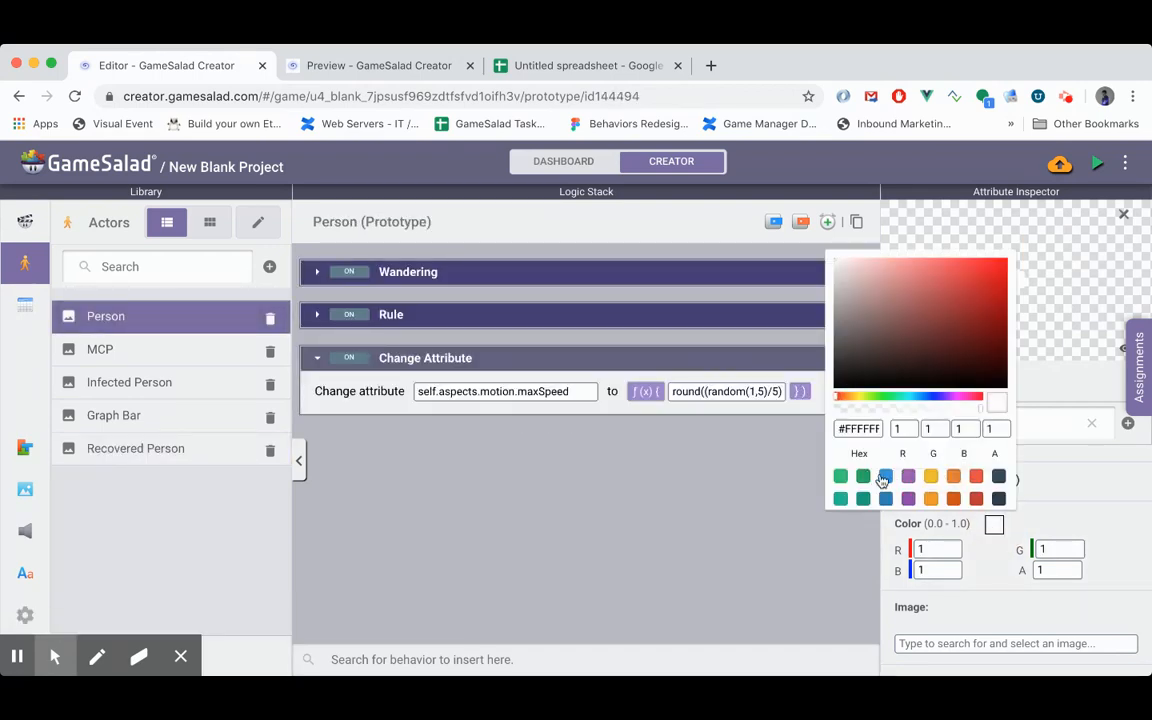
{"action": "left_click", "coordinate": [885, 478]}
{"action": "left_click", "coordinate": [496, 462]}
- Set the Recovered Person actor's color to the lighter orange swatch
{"action": "left_click", "coordinate": [126, 446]}
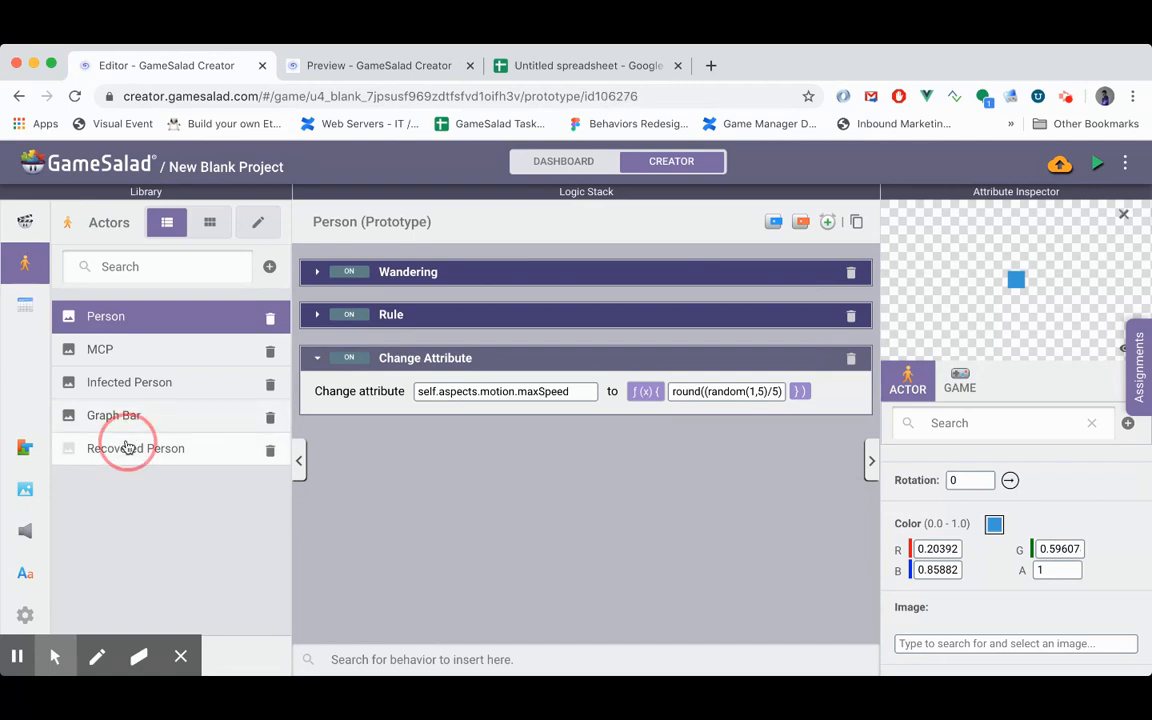
{"action": "left_click", "coordinate": [994, 524]}
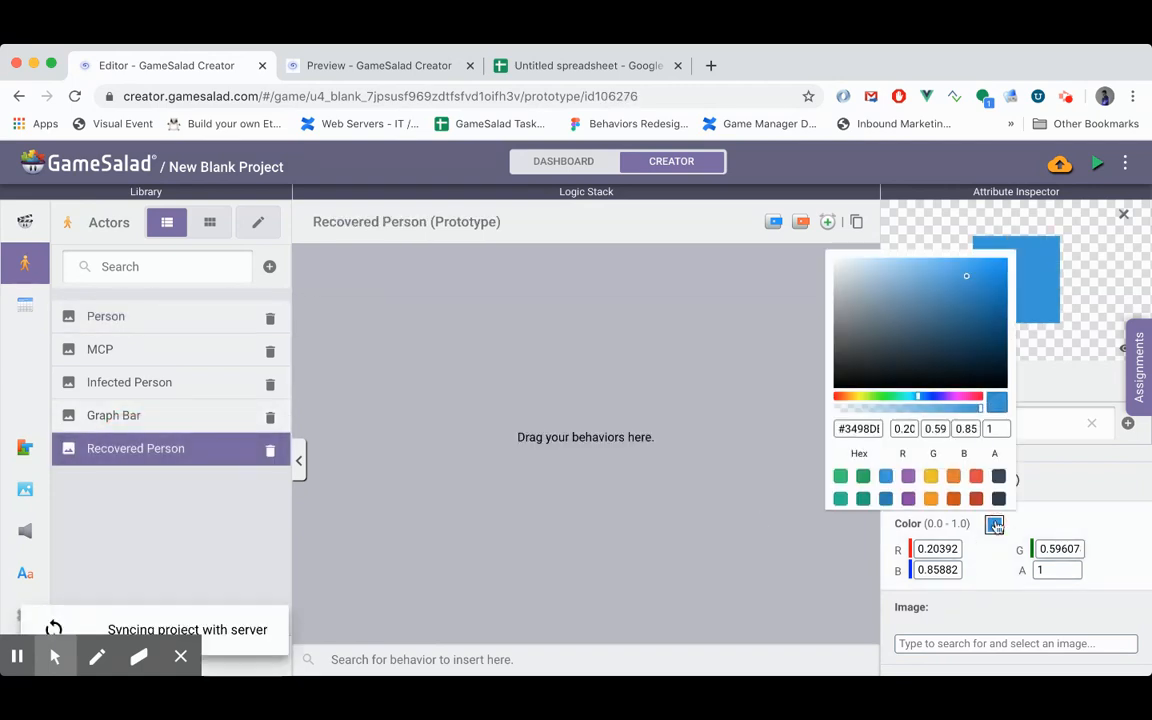
{"action": "left_click", "coordinate": [931, 477]}
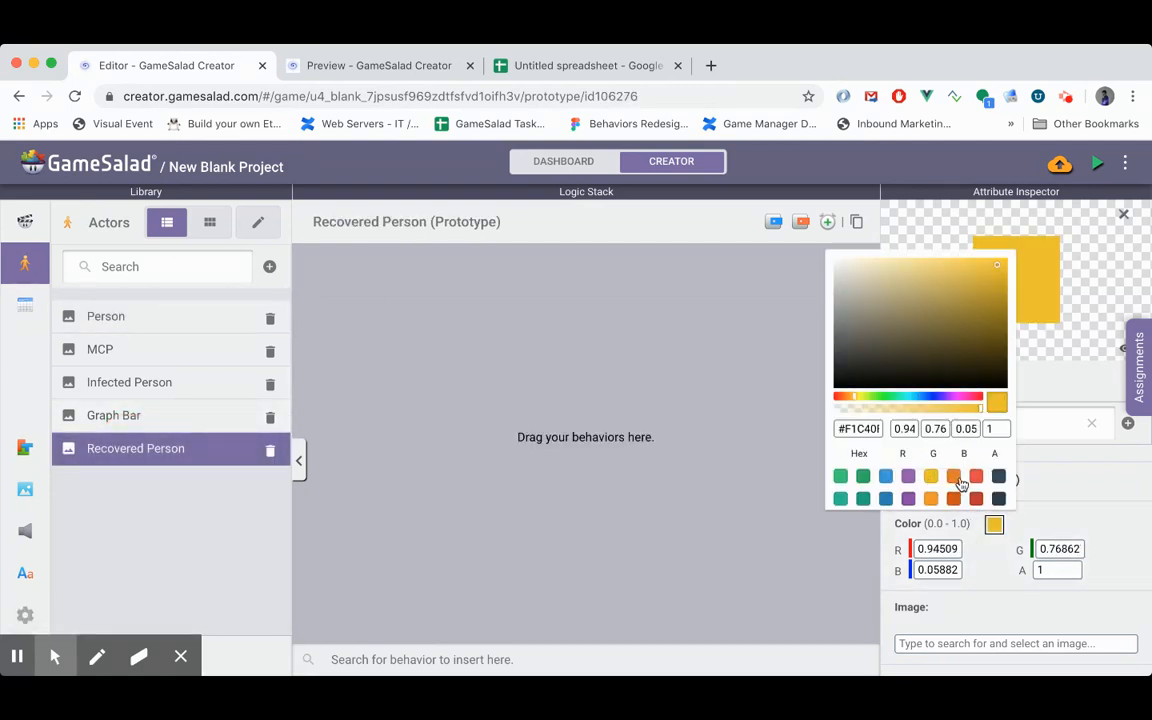
{"action": "left_click", "coordinate": [953, 477]}
{"action": "left_click", "coordinate": [681, 524]}
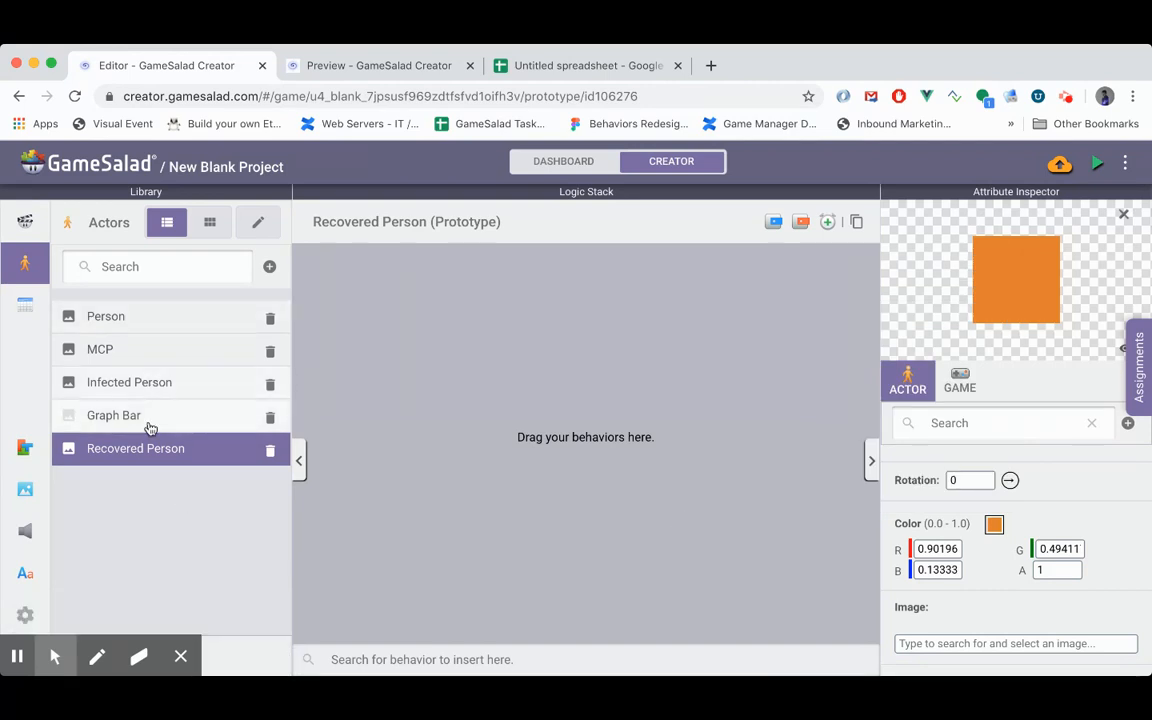
- Add a timer to the Infected Person actor that runs every 15 seconds
{"action": "left_click", "coordinate": [147, 385]}
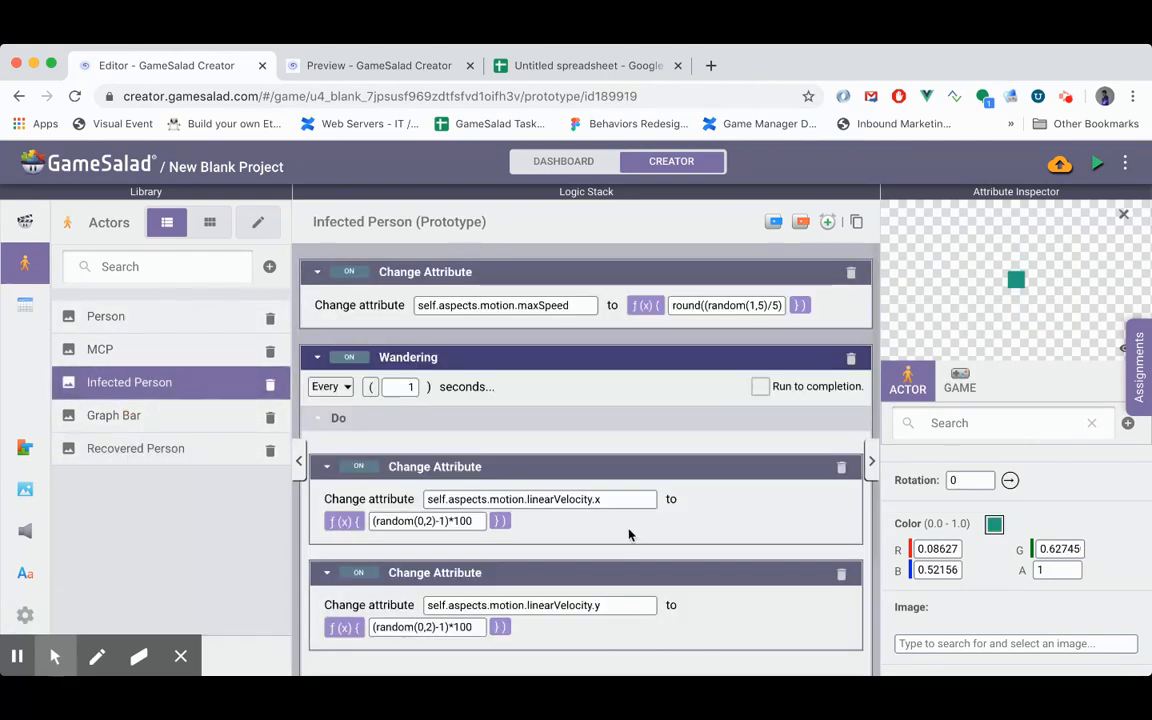
{"action": "left_click", "coordinate": [315, 359]}
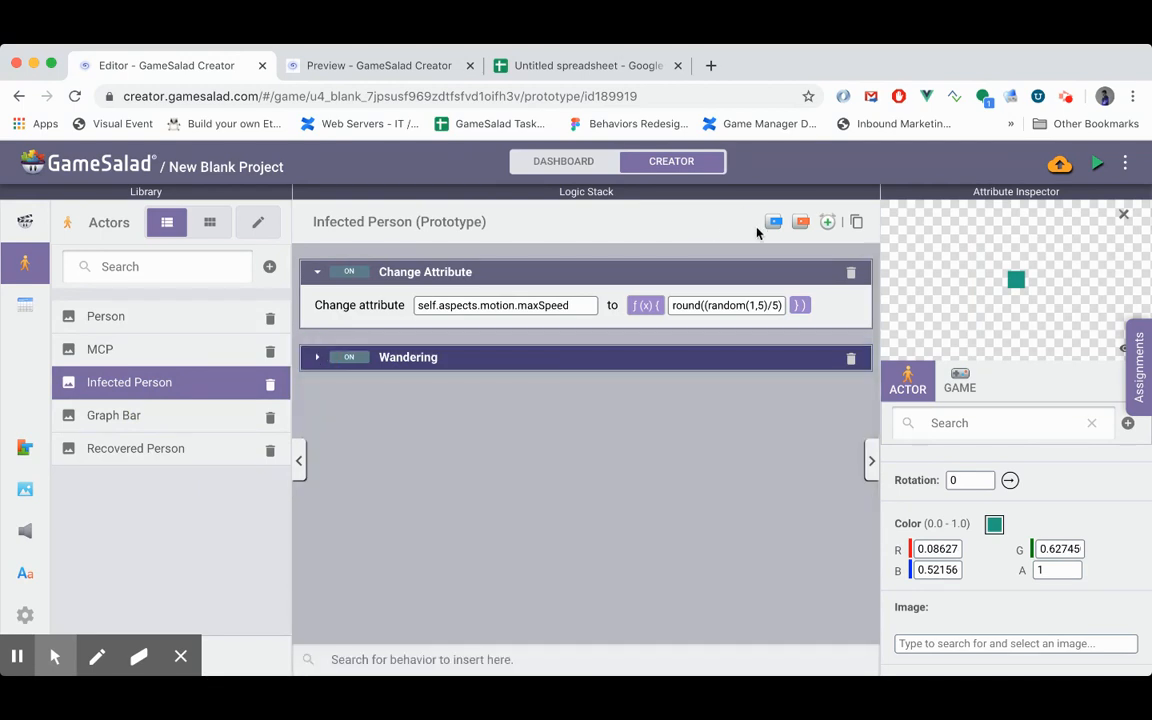
{"action": "left_click", "coordinate": [829, 226]}
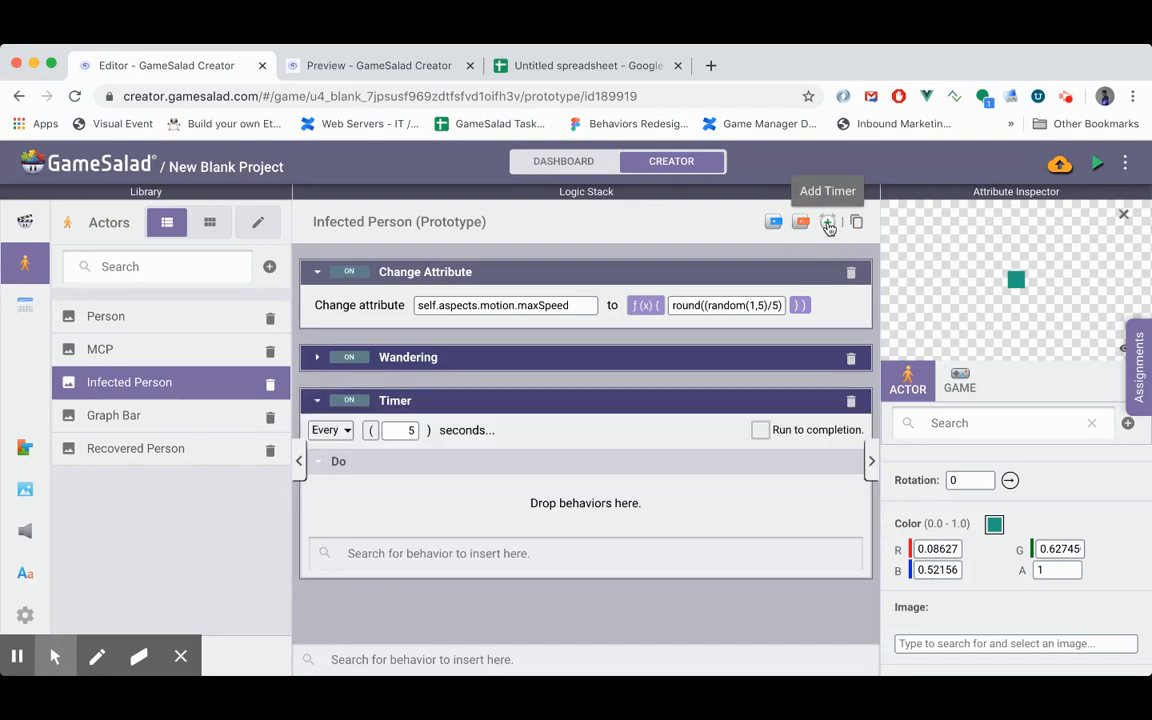
{"action": "left_click", "coordinate": [416, 522]}
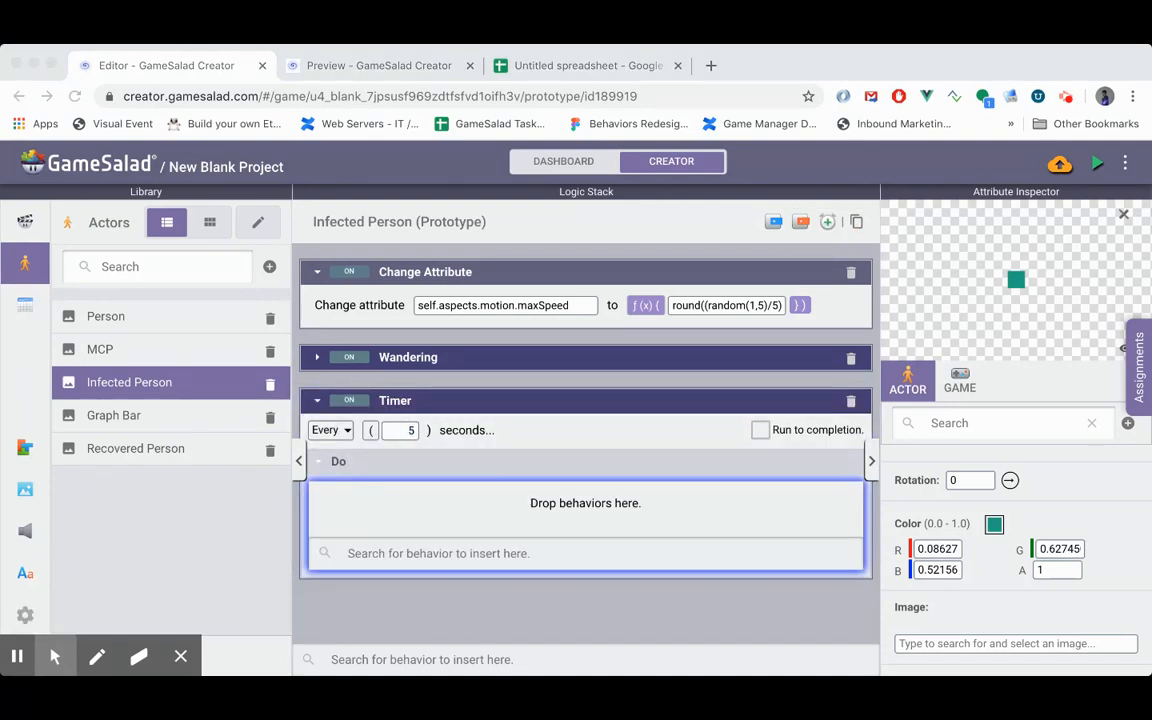
{"action": "left_click", "coordinate": [403, 426]}
{"action": "left_click", "coordinate": [424, 530]}
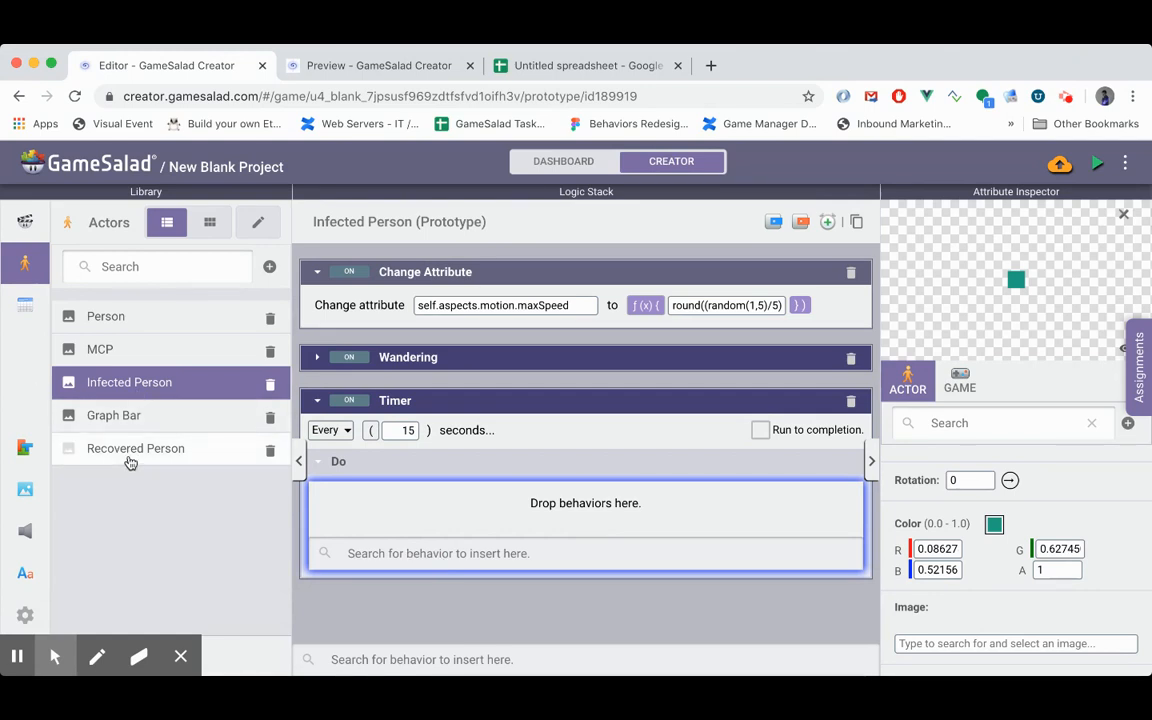
- Insert a Spawn Actor behavior inside the Infected Person's 15-second timer
{"action": "left_click", "coordinate": [451, 559]}
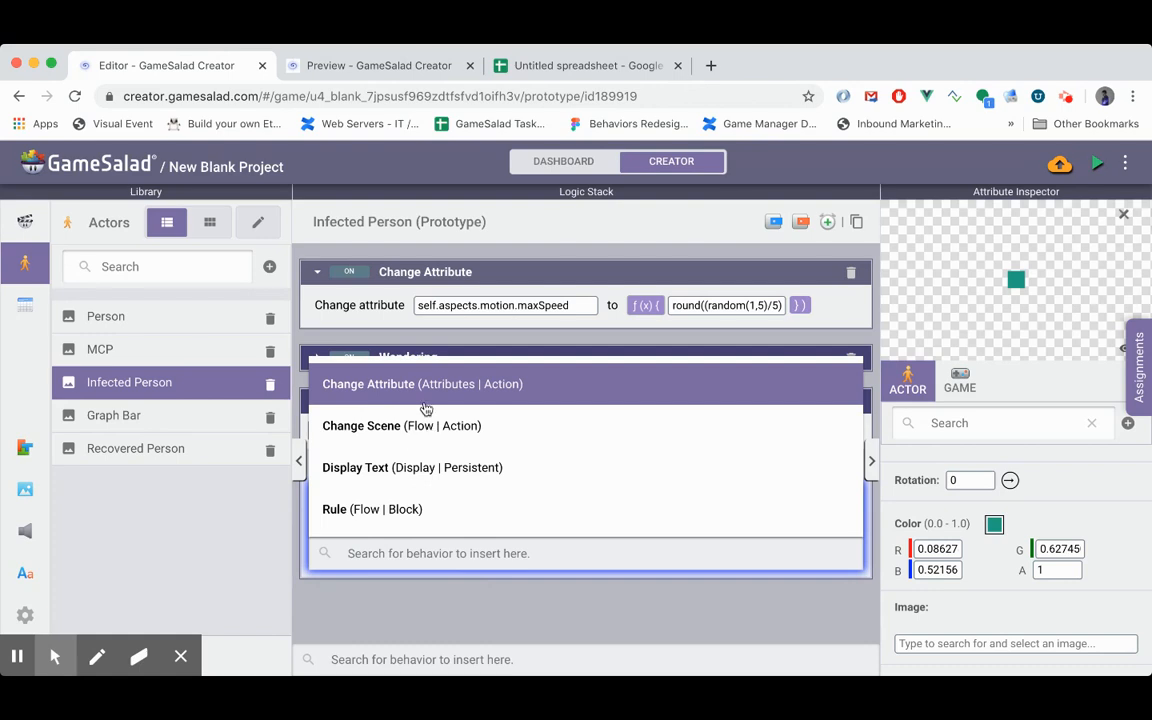
{"action": "type", "text": "spawn"}
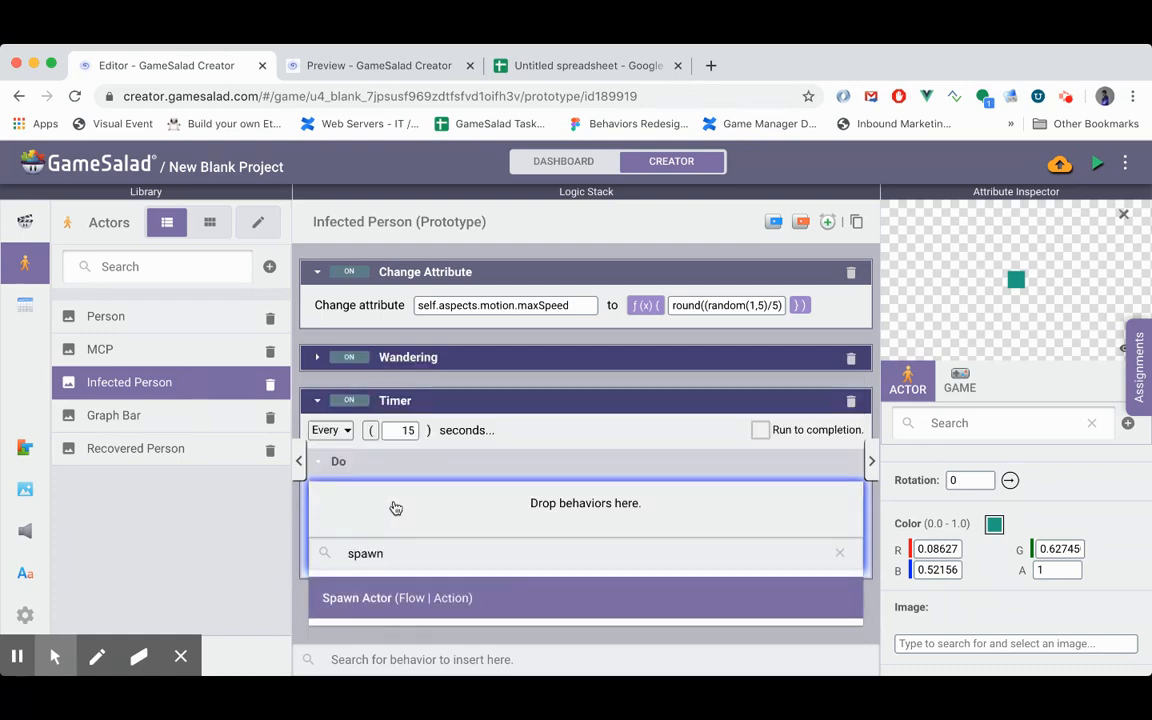
{"action": "key", "text": "Return"}
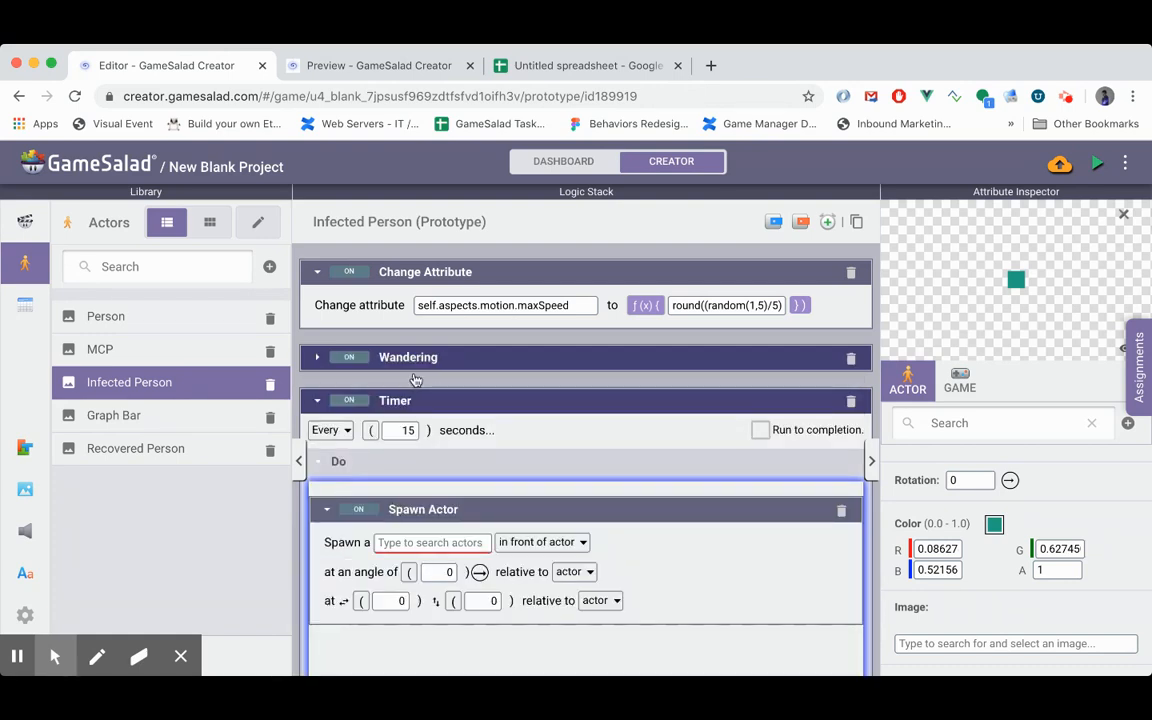
- Make the Infected Person timer's Spawn Actor behavior spawn Recovered Person, and add a Destroy behavior below it
{"action": "left_click", "coordinate": [396, 541]}
{"action": "type", "text": "re"}
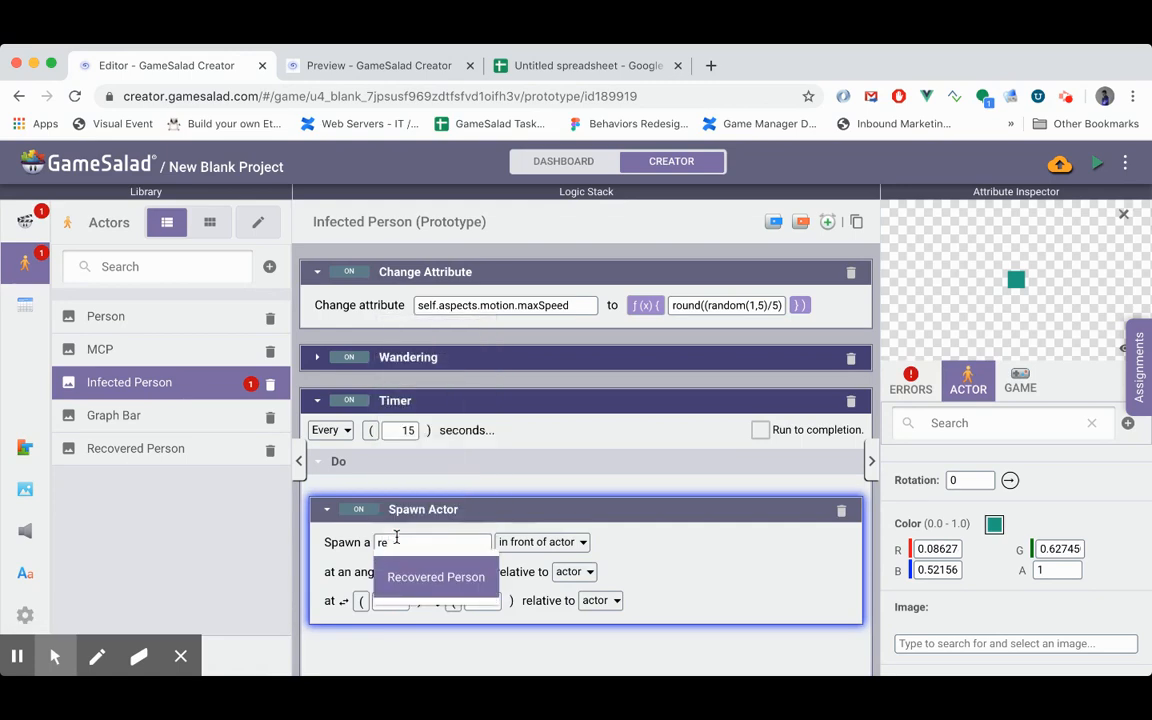
{"action": "left_click", "coordinate": [436, 577]}
{"action": "scroll", "coordinate": [447, 566], "scroll_direction": "down", "scroll_amount": 2}
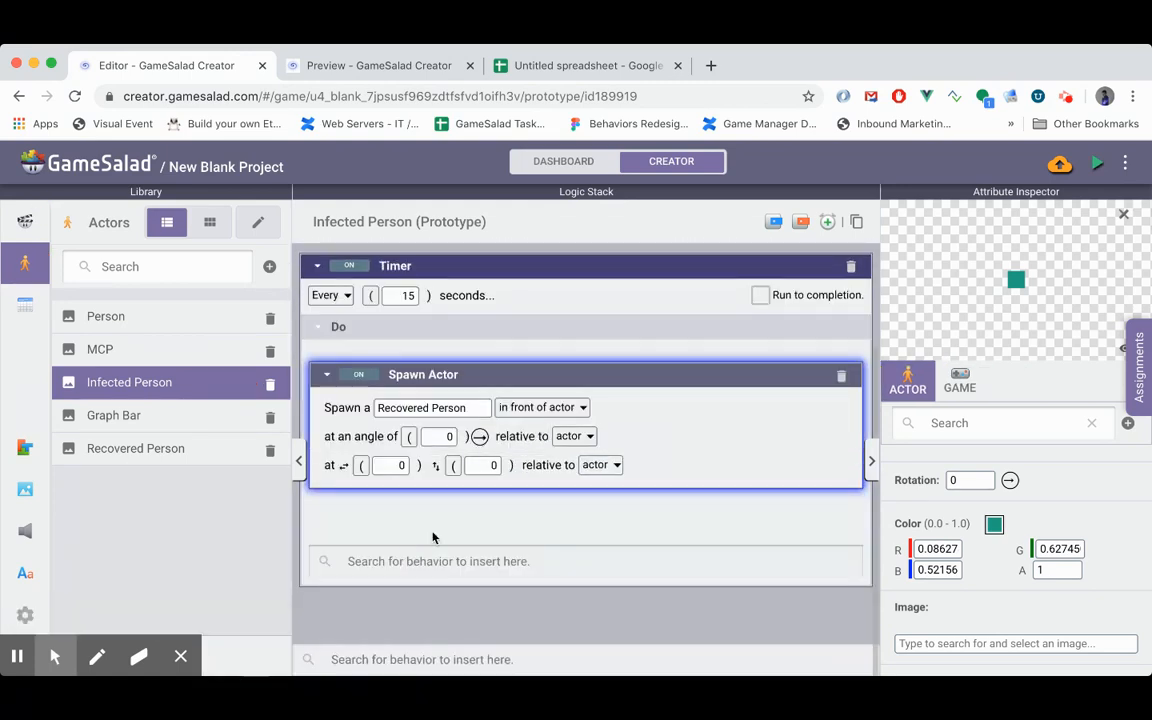
{"action": "type", "text": "d"}
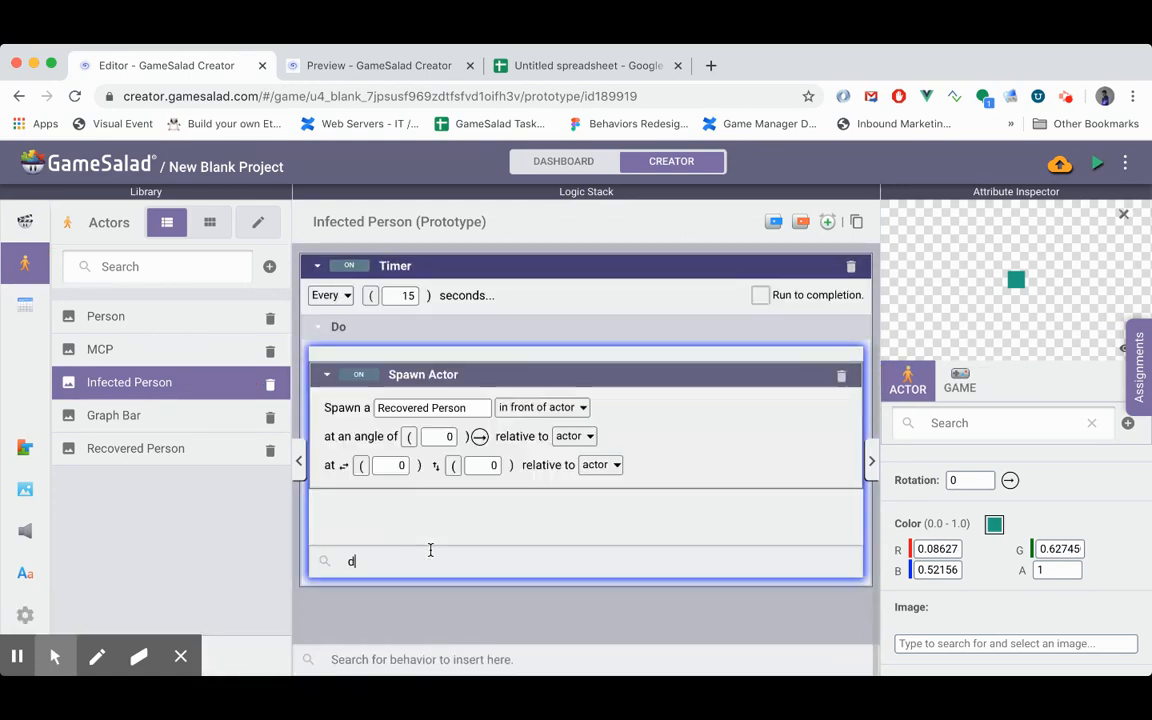
{"action": "type", "text": "es"}
{"action": "key", "text": "Return"}
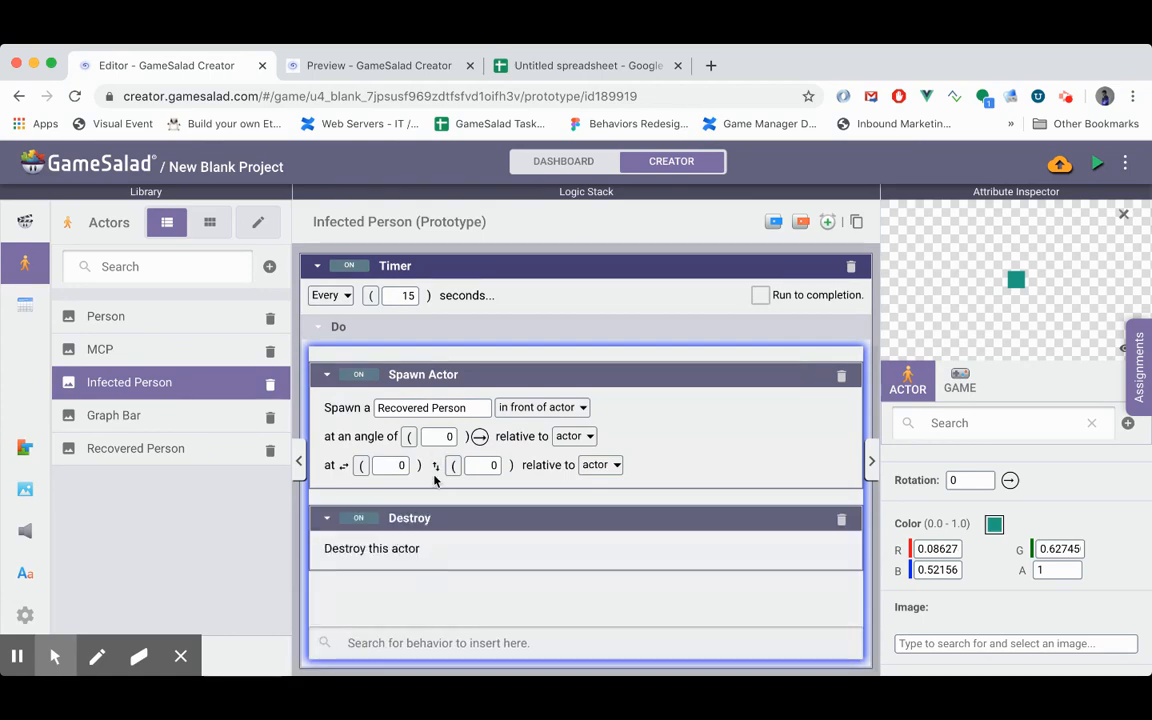
- Add a Change Attribute behavior inside the Infected Person's timer that targets game["Infected Population"]
{"action": "left_click", "coordinate": [418, 642]}
{"action": "type", "text": "d"}
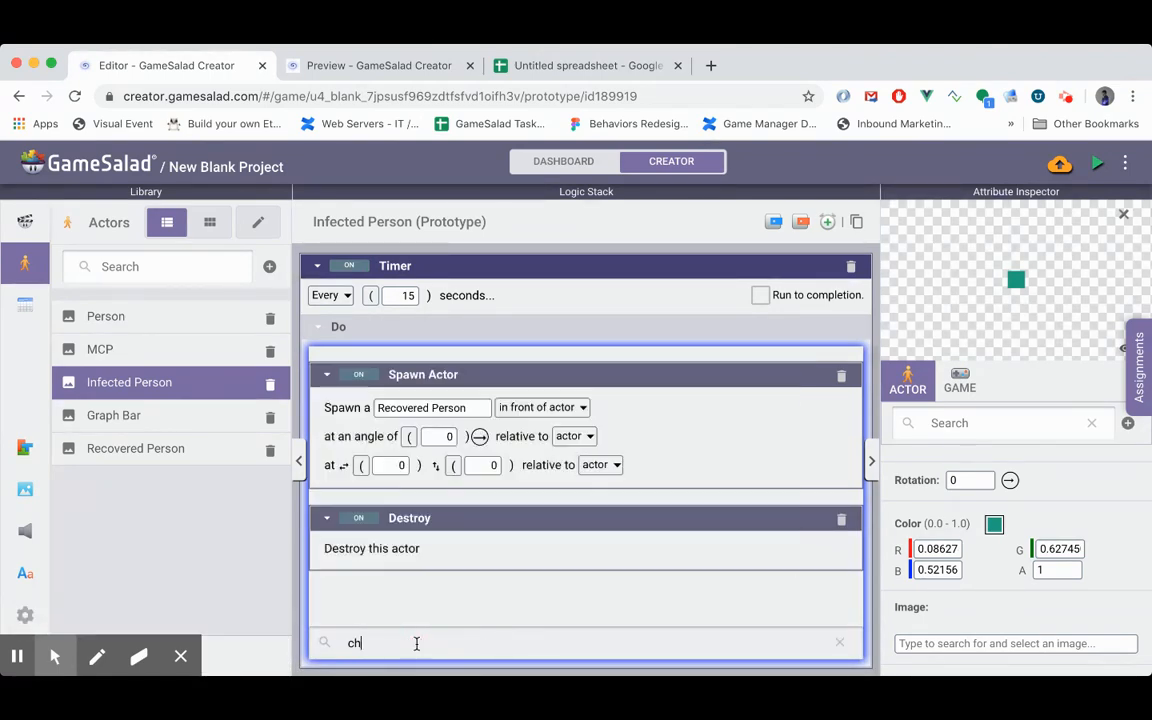
{"action": "key", "text": "Return"}
{"action": "left_click", "coordinate": [463, 630]}
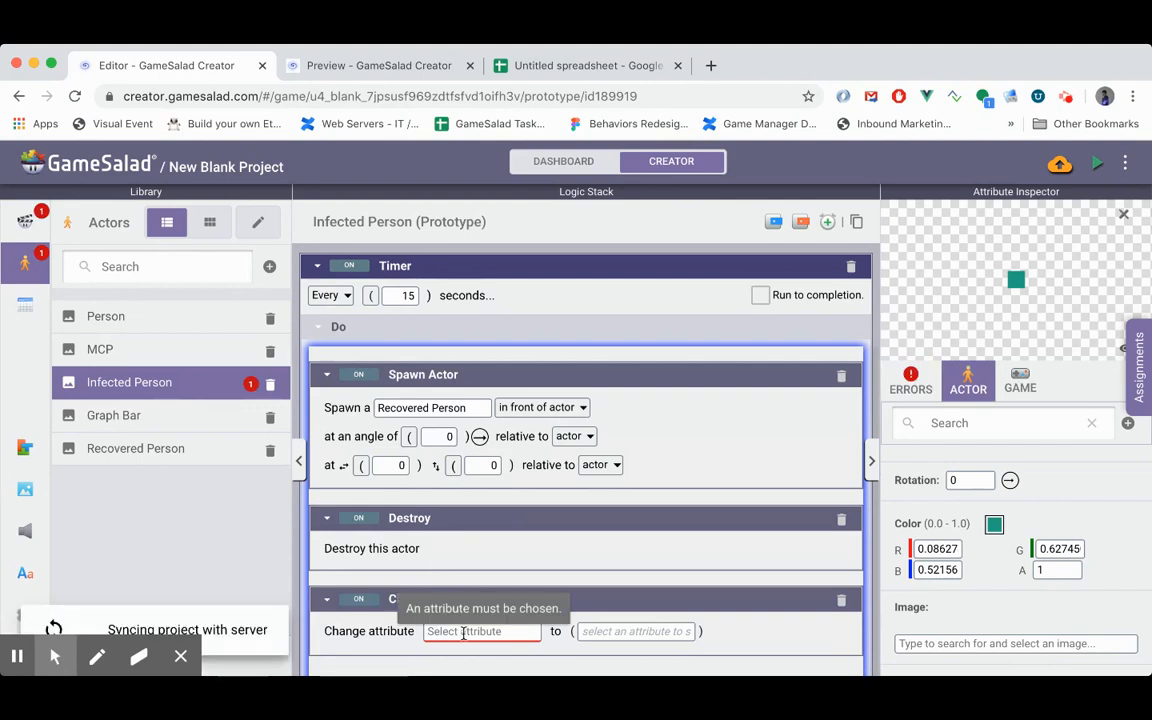
{"action": "key", "text": "Return"}
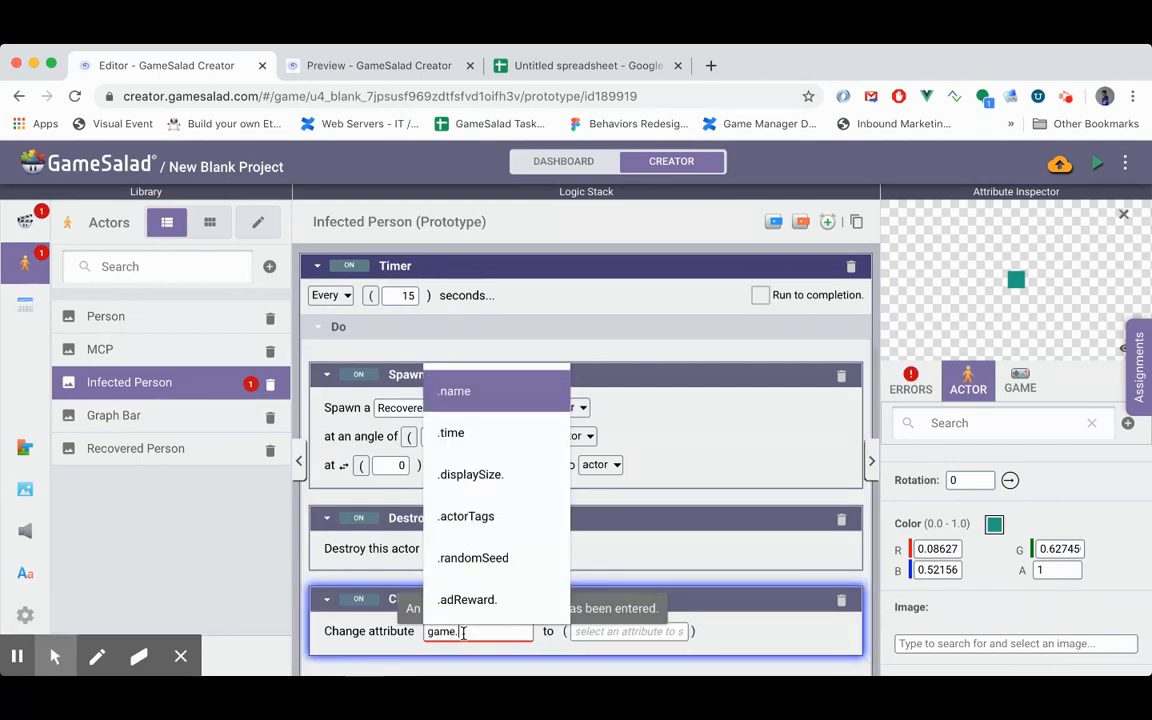
{"action": "key", "text": "Up"}
{"action": "key", "text": "Up"}
{"action": "key", "text": "Return"}
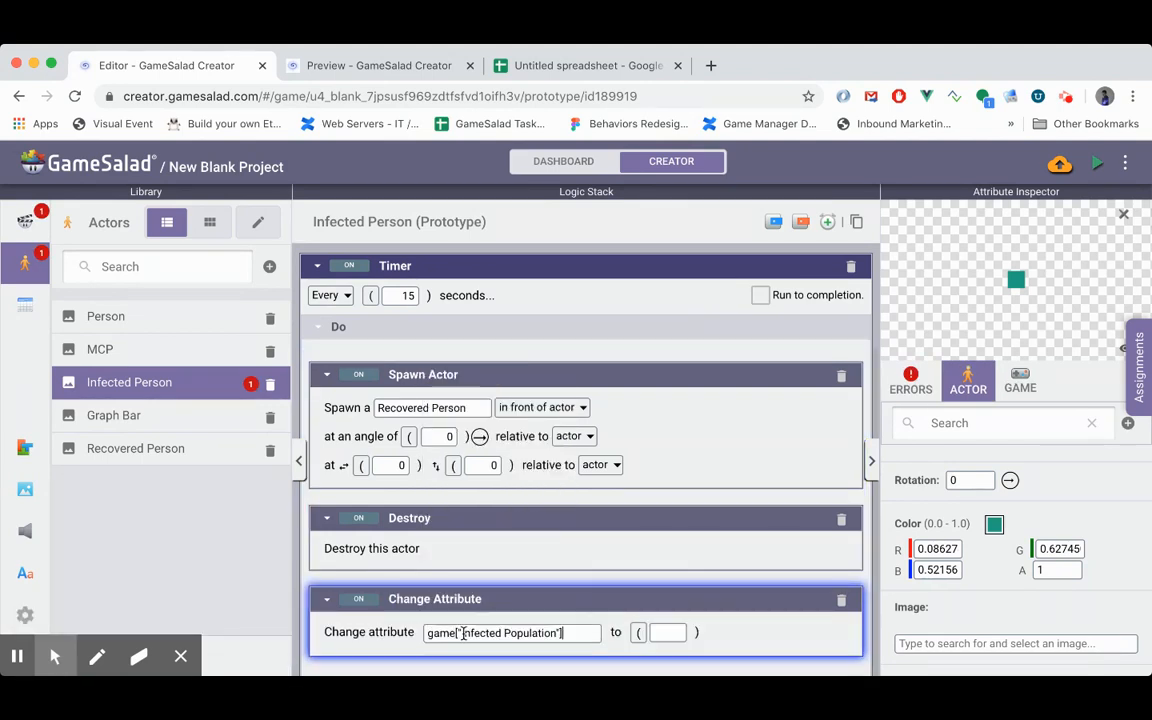
- Set the new Change Attribute value to the expression game["Infected Population"]-1
{"action": "left_click", "coordinate": [645, 630]}
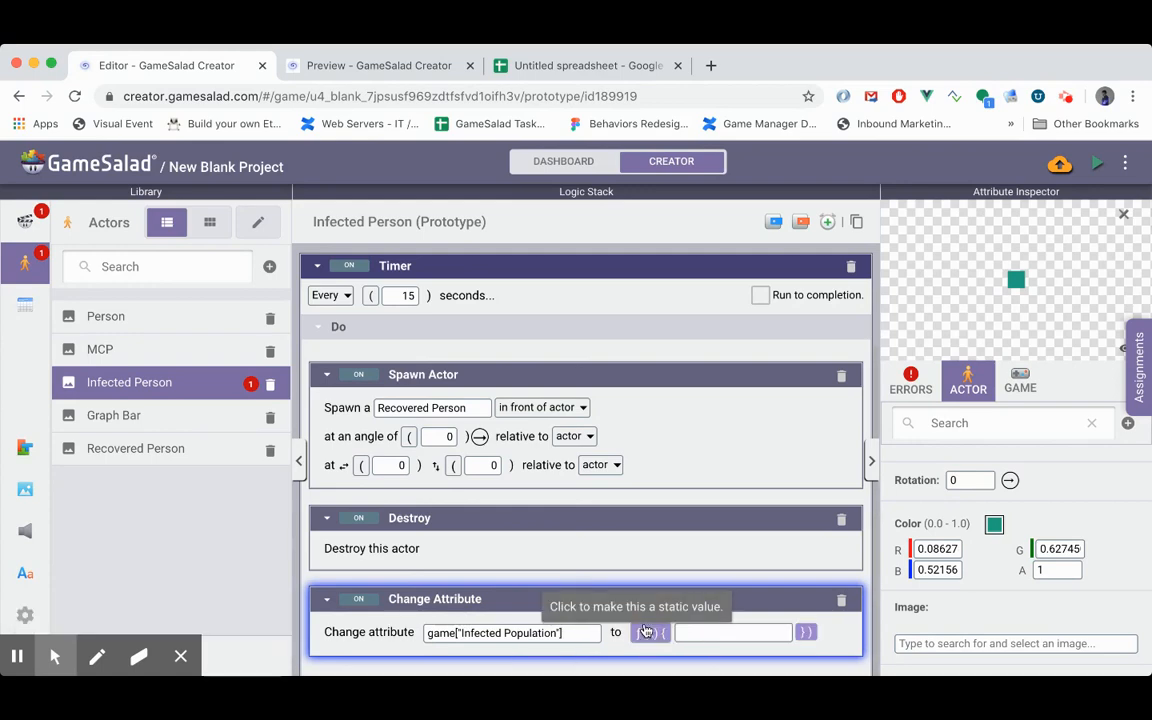
{"action": "left_click", "coordinate": [693, 638]}
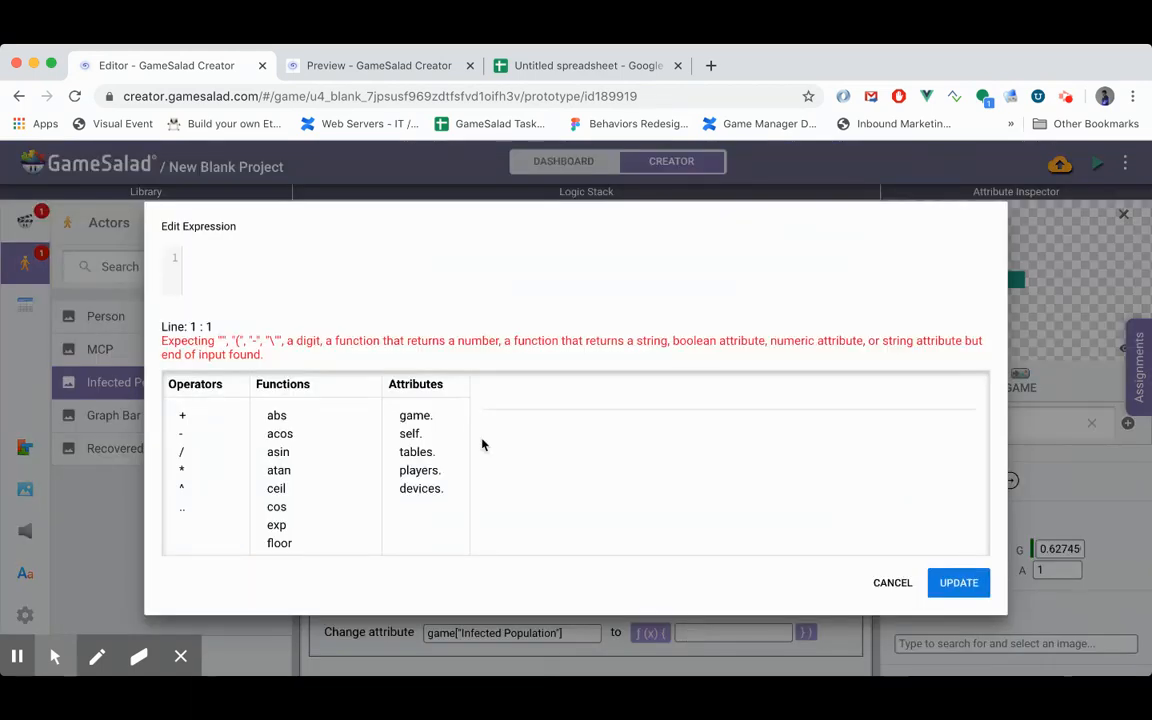
{"action": "type", "text": "game"}
{"action": "key", "text": "Up"}
{"action": "type", "text": "."}
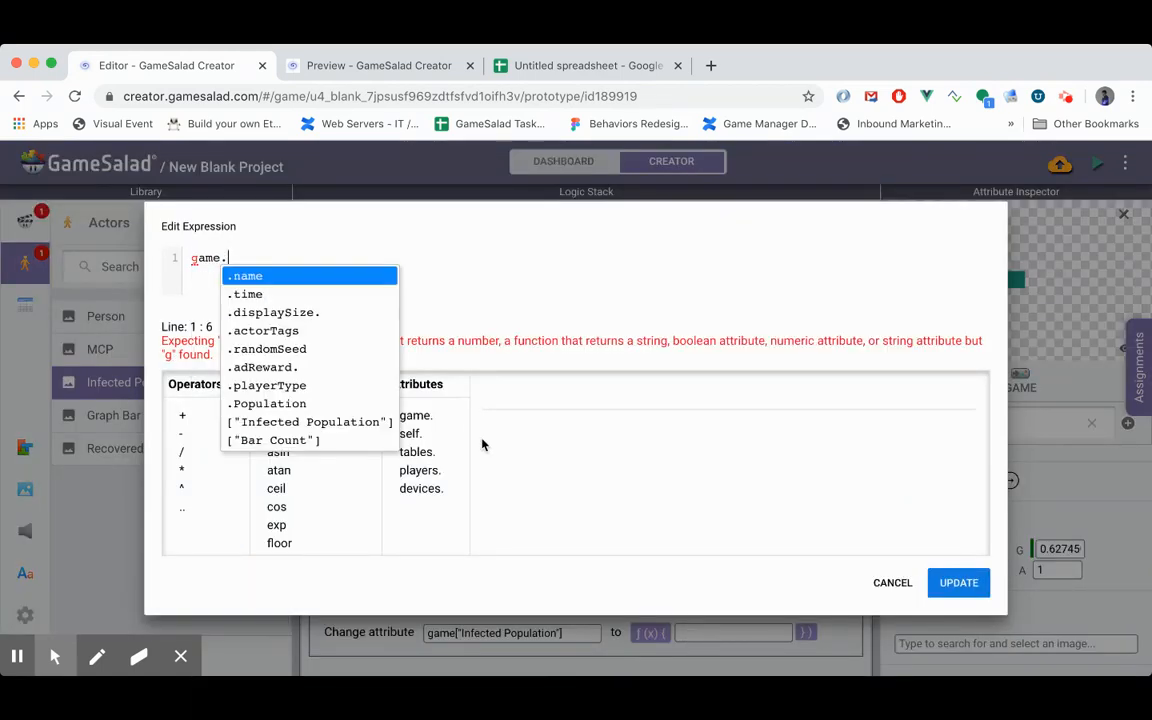
{"action": "key", "text": "Up"}
{"action": "key", "text": "Up"}
{"action": "key", "text": "Return"}
{"action": "type", "text": "-1"}
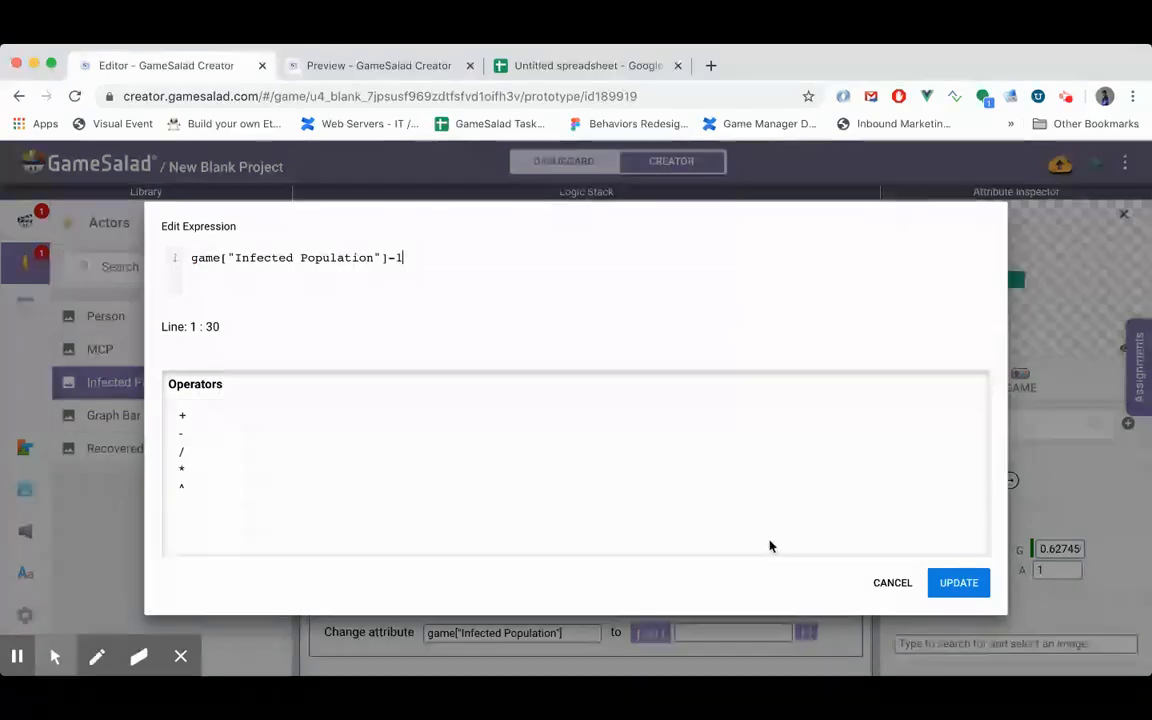
{"action": "left_click", "coordinate": [965, 584]}
- Reorder the timer's behaviors so Change Attribute comes first, followed by Spawn Actor and Destroy
{"action": "scroll", "coordinate": [685, 558], "scroll_direction": "down", "scroll_amount": 3}
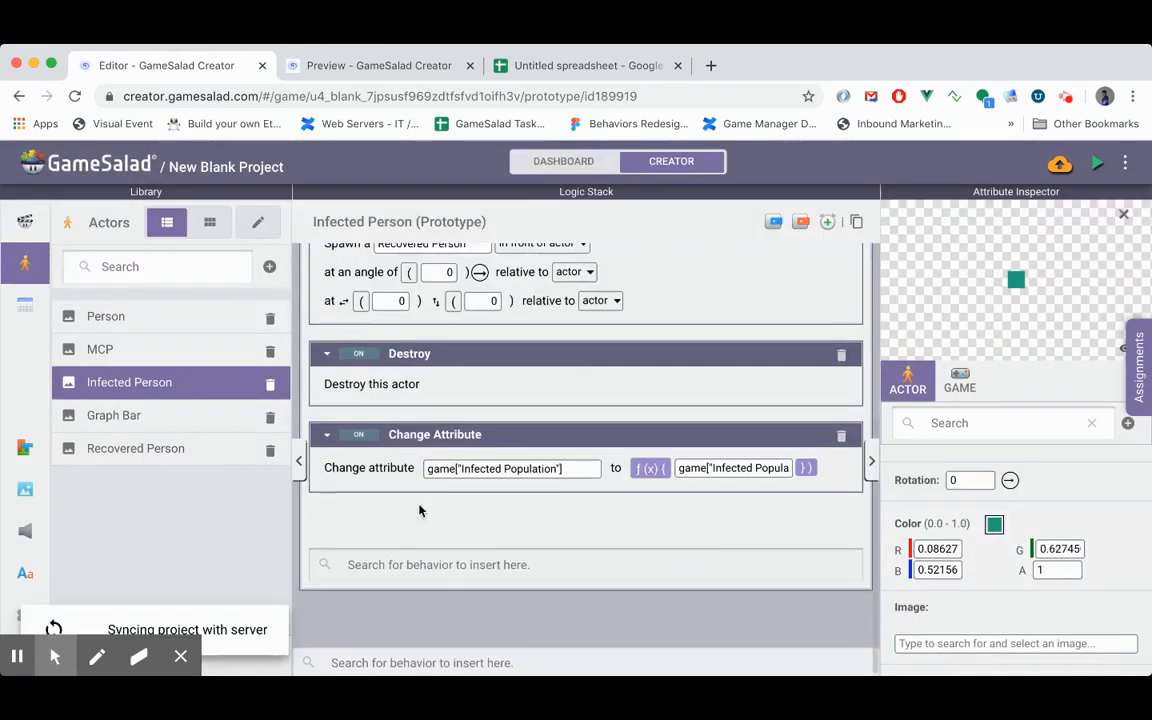
{"action": "left_click", "coordinate": [433, 425]}
{"action": "left_click_drag", "start_coordinate": [436, 359], "coordinate": [421, 332]}
{"action": "scroll", "coordinate": [500, 396], "scroll_direction": "up", "scroll_amount": 4}
{"action": "left_click_drag", "start_coordinate": [491, 578], "coordinate": [504, 411]}
- Enable Run to completion on the Infected Person's 15-second timer and change its mode to After
{"action": "left_click", "coordinate": [758, 331]}
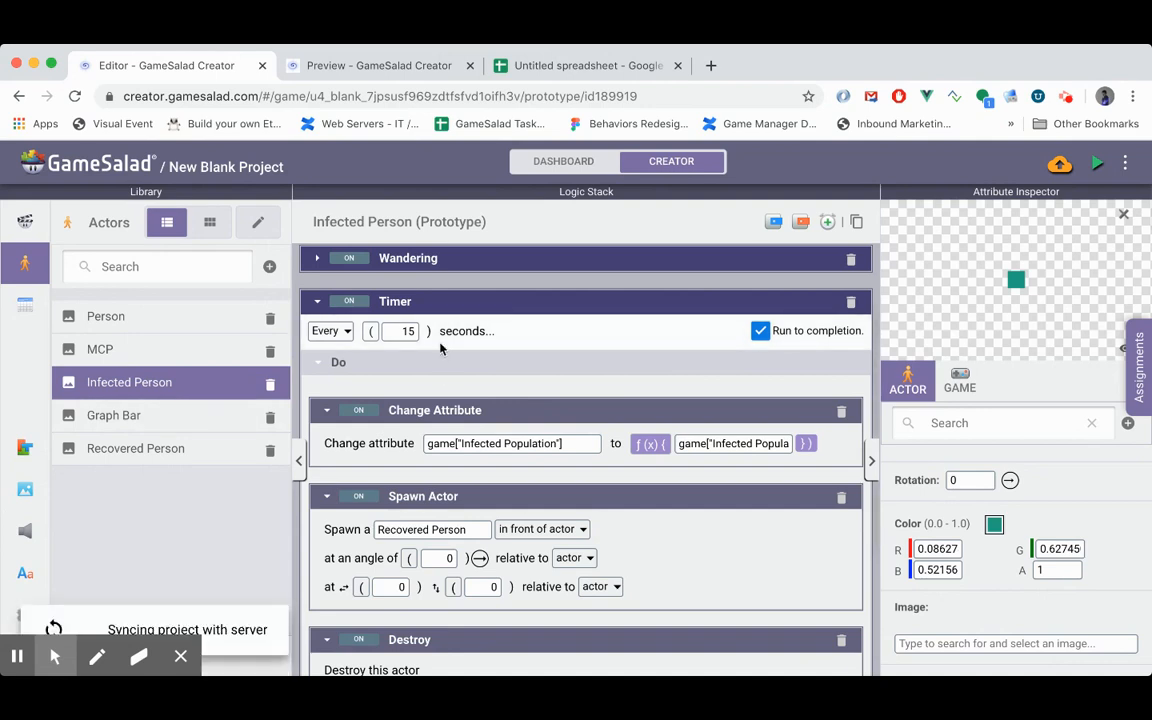
{"action": "left_click", "coordinate": [331, 331]}
{"action": "left_click", "coordinate": [337, 411]}
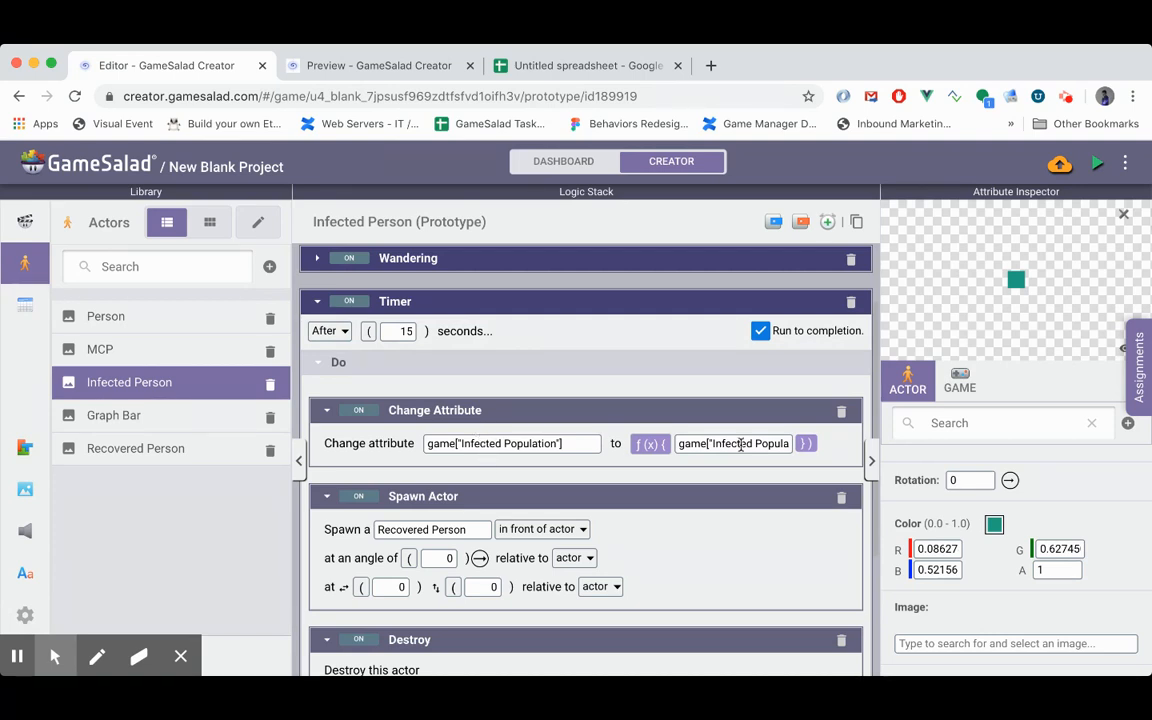
{"action": "scroll", "coordinate": [670, 581], "scroll_direction": "down", "scroll_amount": 3}
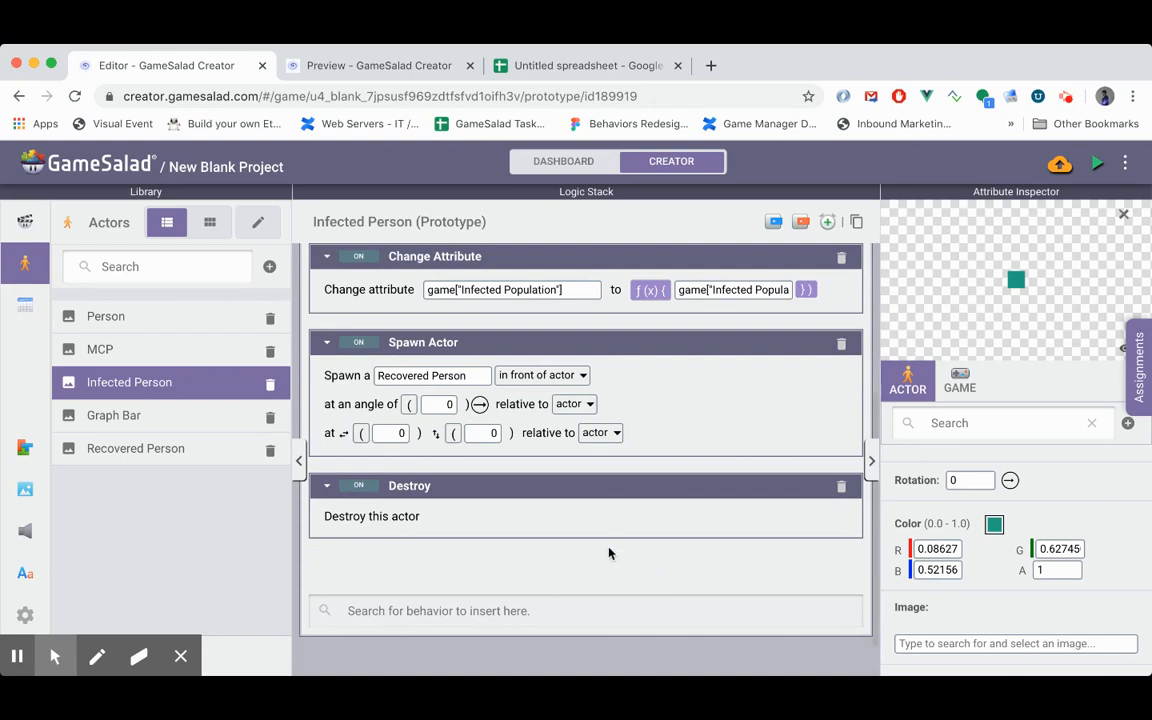
- Rename the Person actor's rule for colliding with an Infected Person to "Infection", and collapse it
{"action": "left_click", "coordinate": [98, 455]}
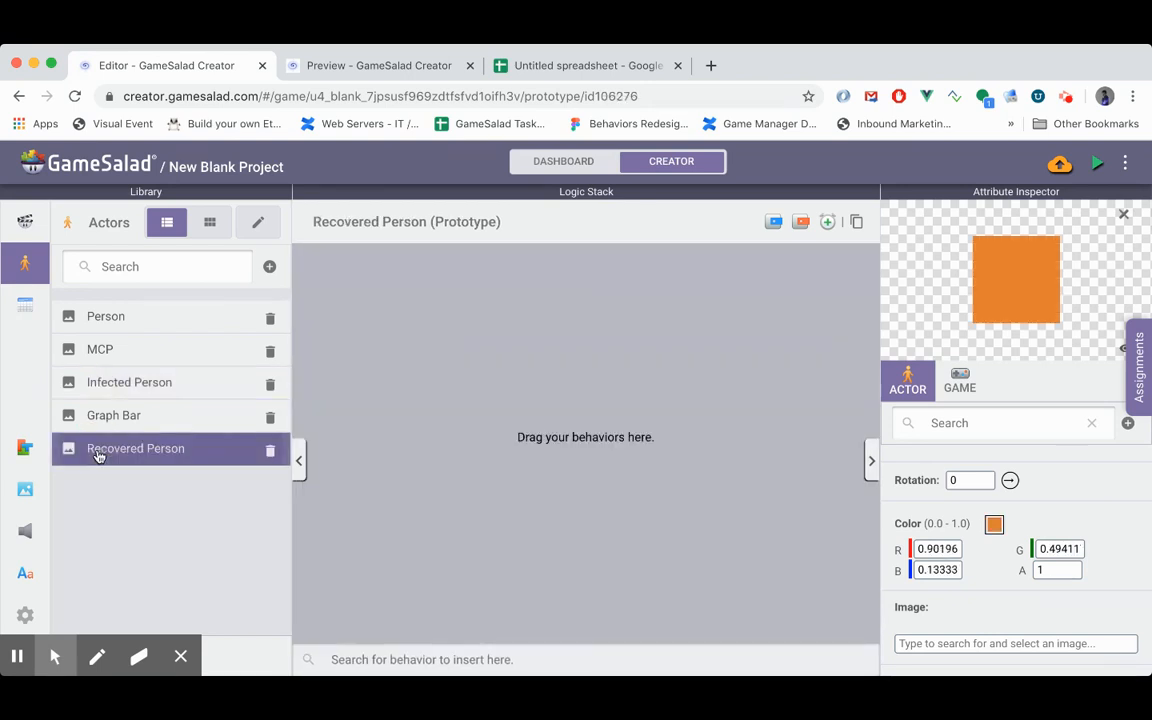
{"action": "left_click", "coordinate": [159, 322]}
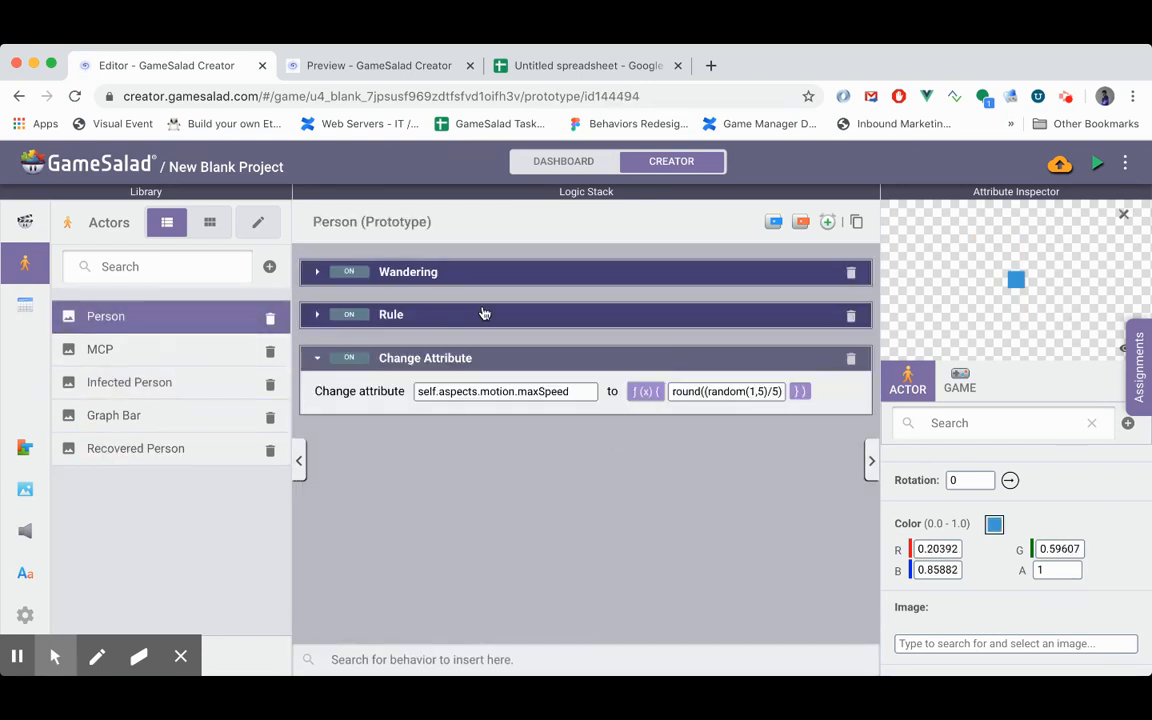
{"action": "left_click", "coordinate": [481, 273]}
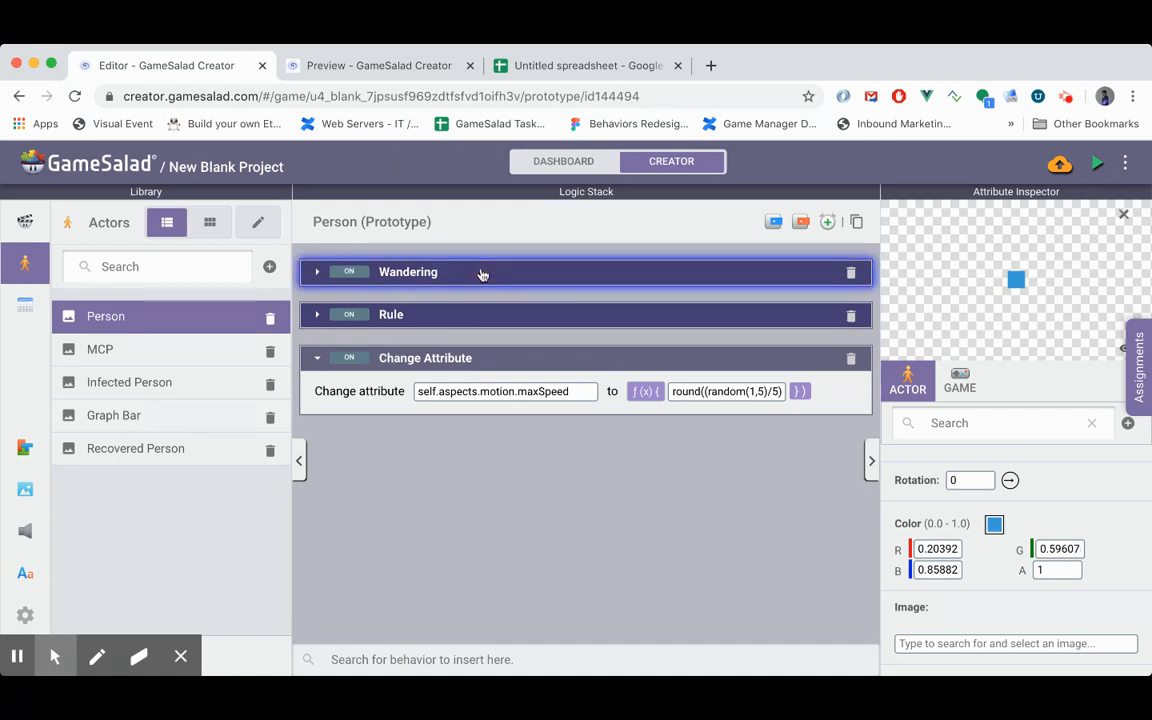
{"action": "left_click", "coordinate": [463, 366]}
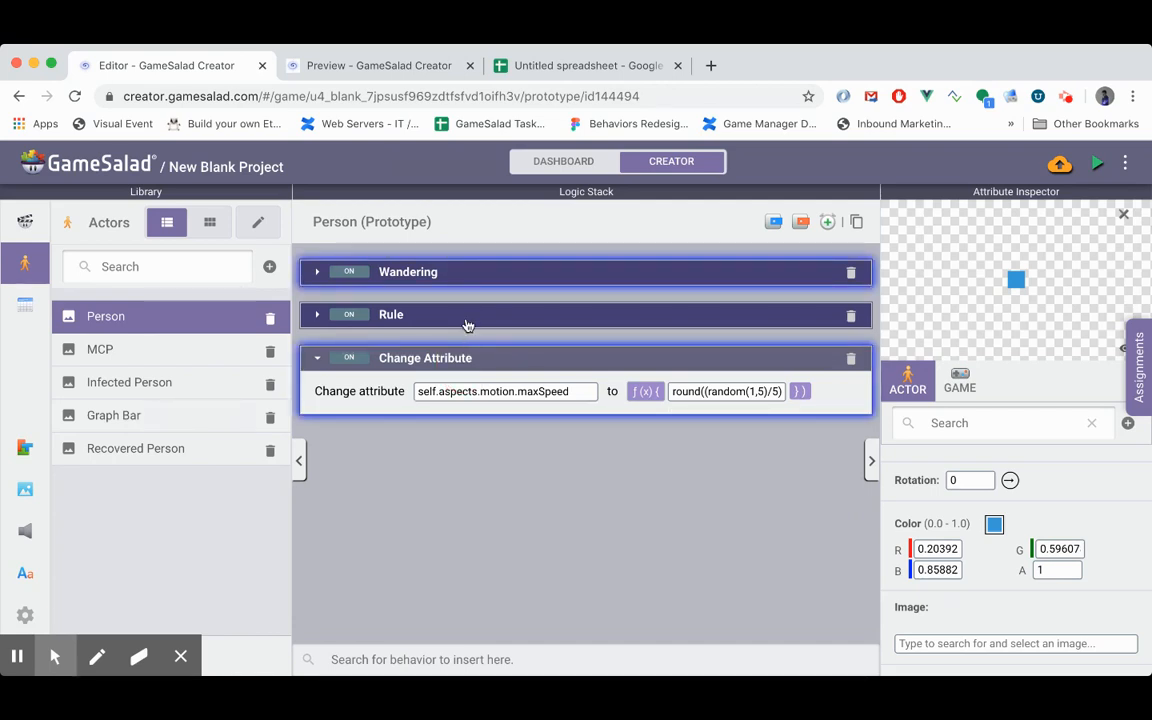
{"action": "left_click", "coordinate": [395, 325]}
{"action": "left_click", "coordinate": [316, 315]}
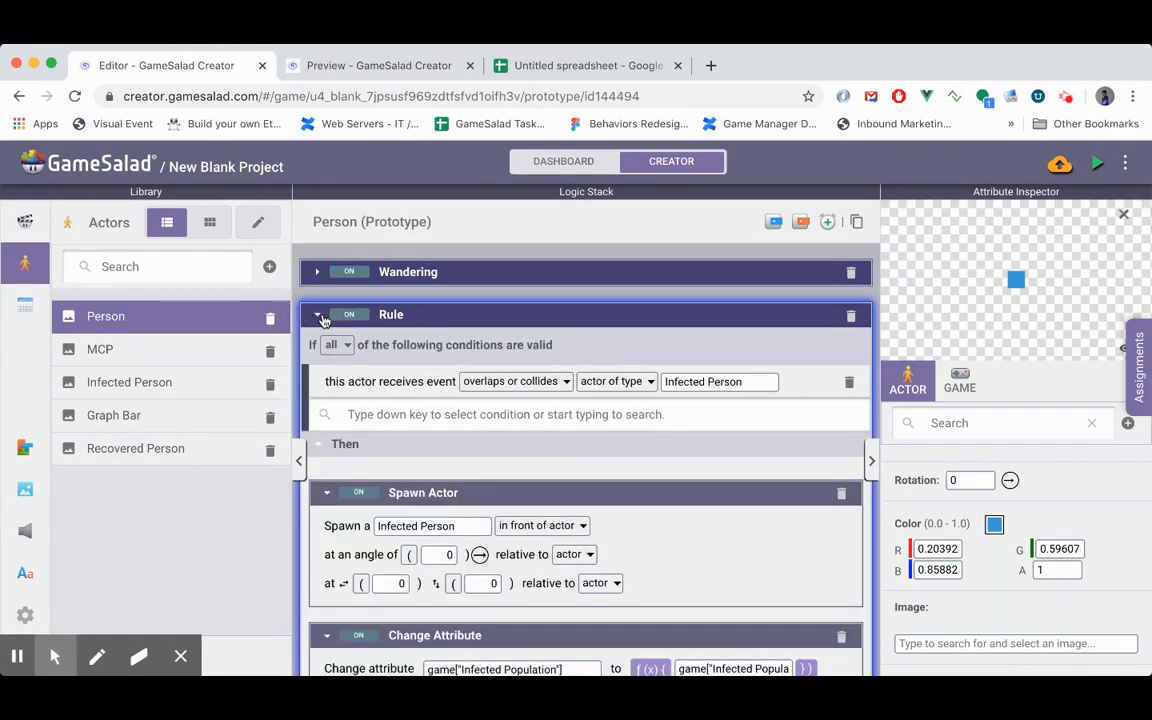
{"action": "double_click", "coordinate": [392, 315]}
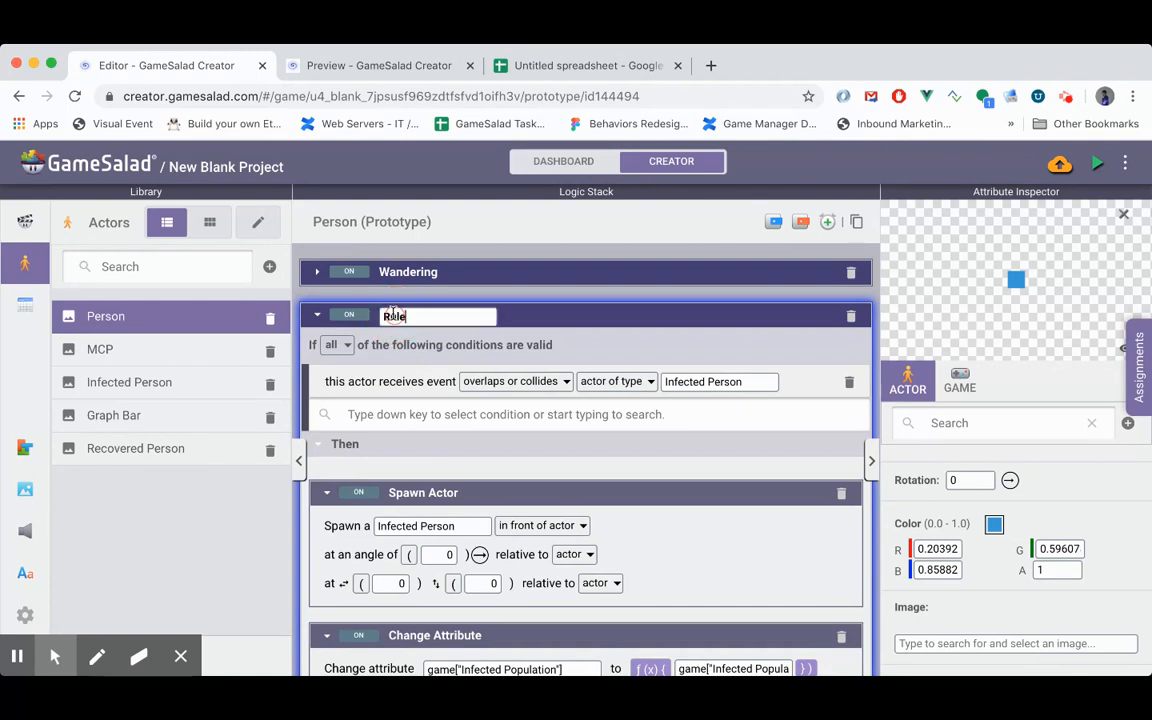
{"action": "type", "text": "Infection"}
{"action": "key", "text": "Return"}
{"action": "left_click", "coordinate": [316, 316]}
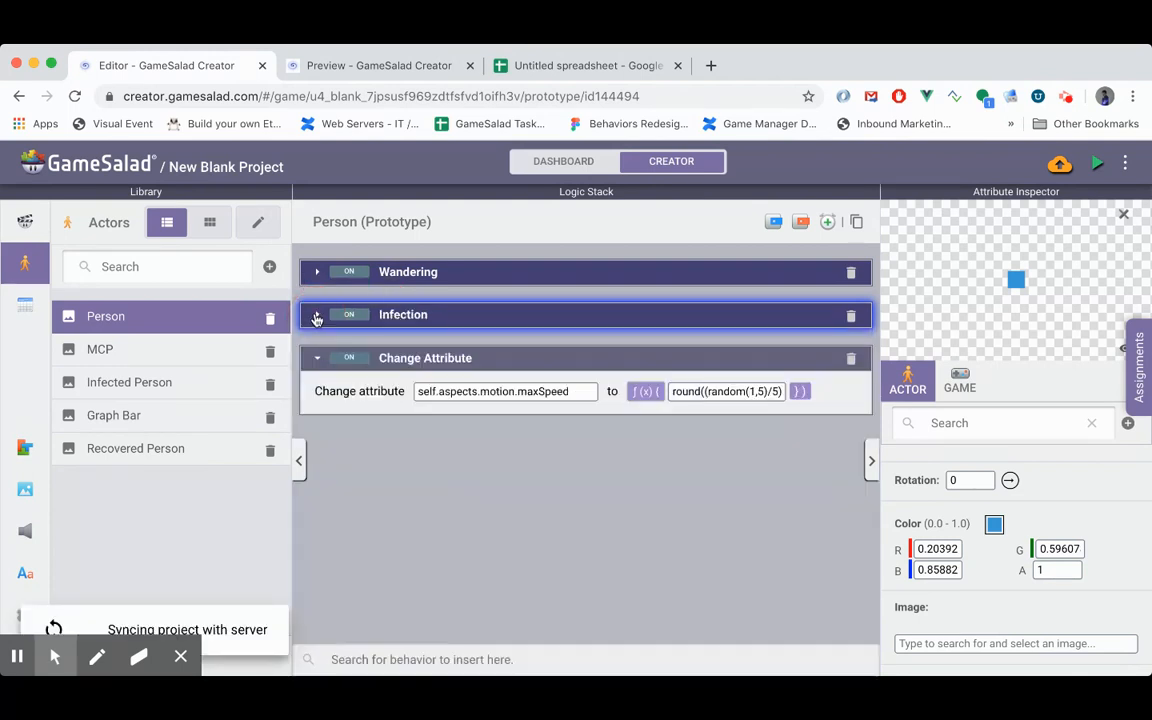
{"action": "left_click", "coordinate": [447, 535]}
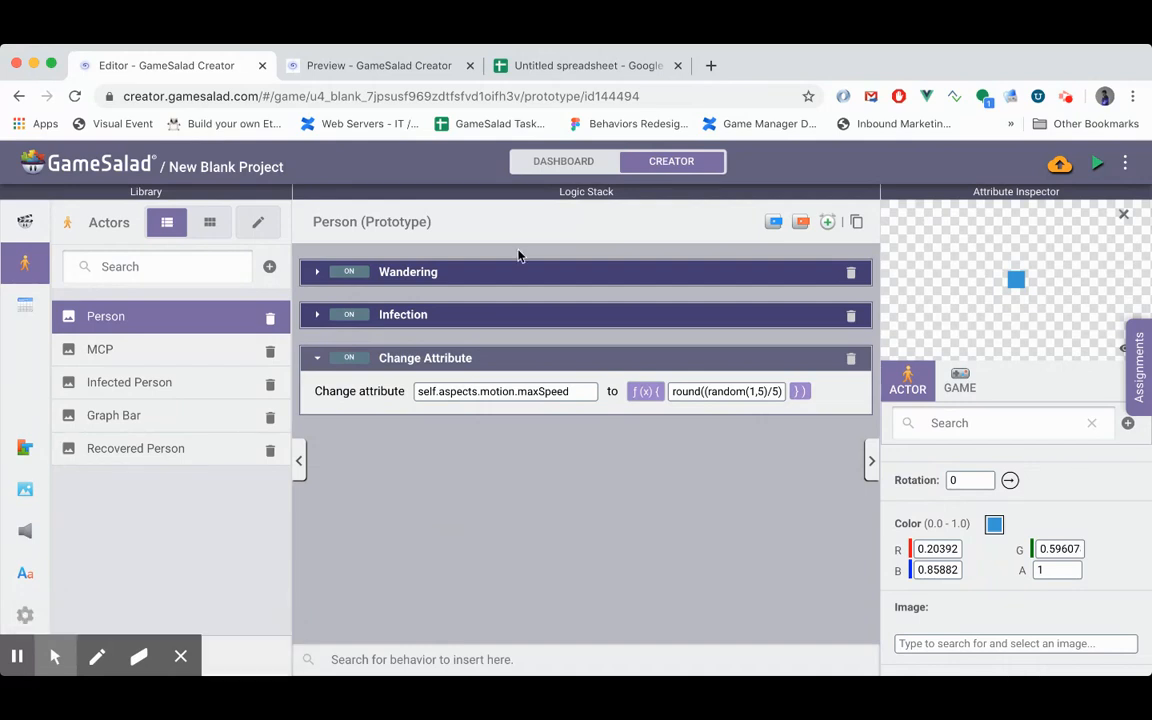
- Copy the maxSpeed Change Attribute behavior from the Person actor into the Recovered Person actor
{"action": "left_click", "coordinate": [452, 271]}
{"action": "left_click", "coordinate": [428, 369]}
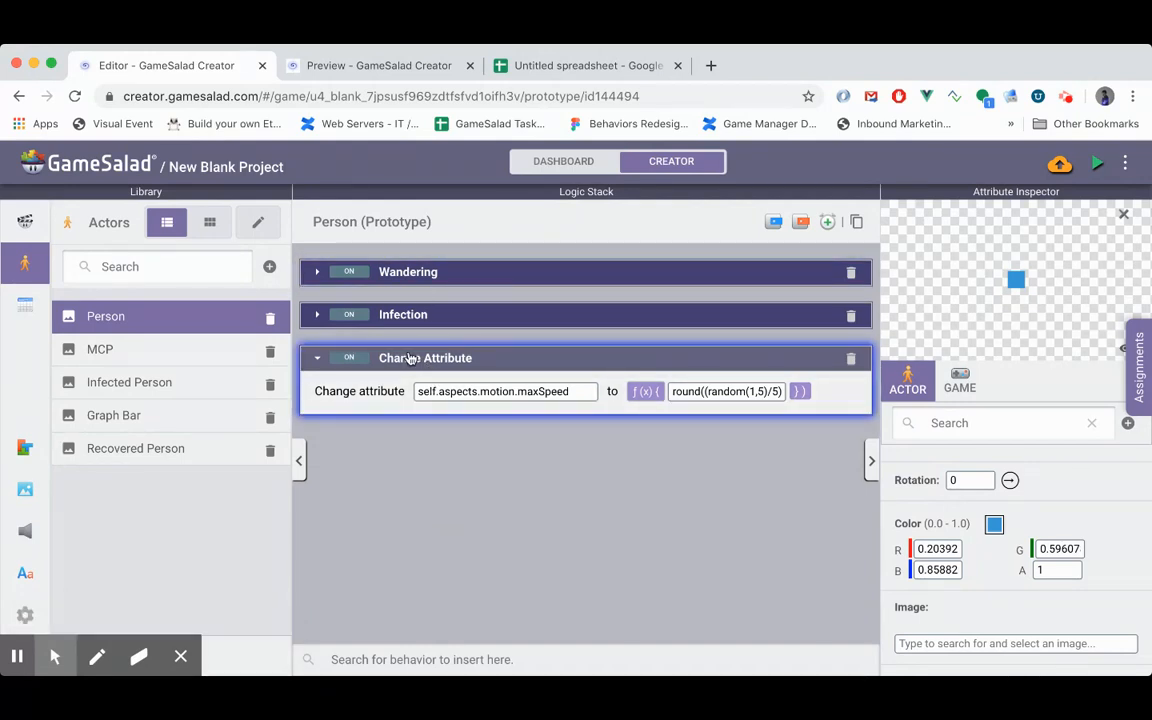
{"action": "key", "text": "super+c"}
{"action": "left_click", "coordinate": [174, 452]}
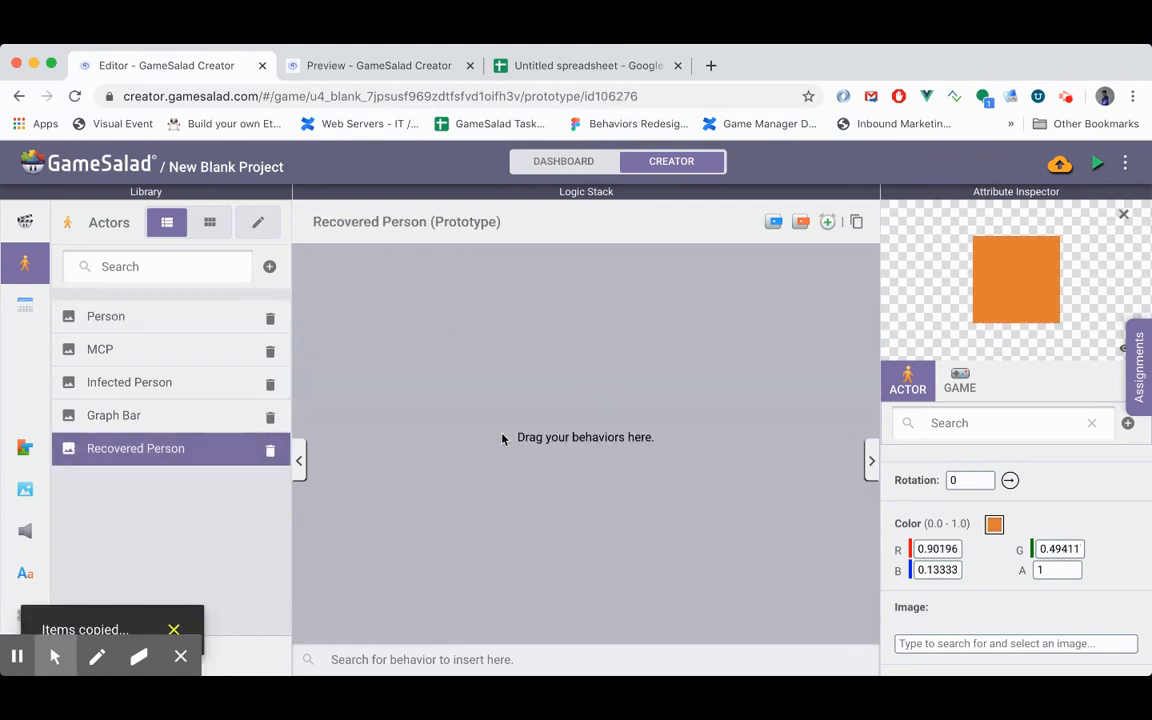
{"action": "key", "text": "super+v"}
- Copy the Wandering timer from the Person actor into the Recovered Person actor
{"action": "left_click", "coordinate": [129, 316]}
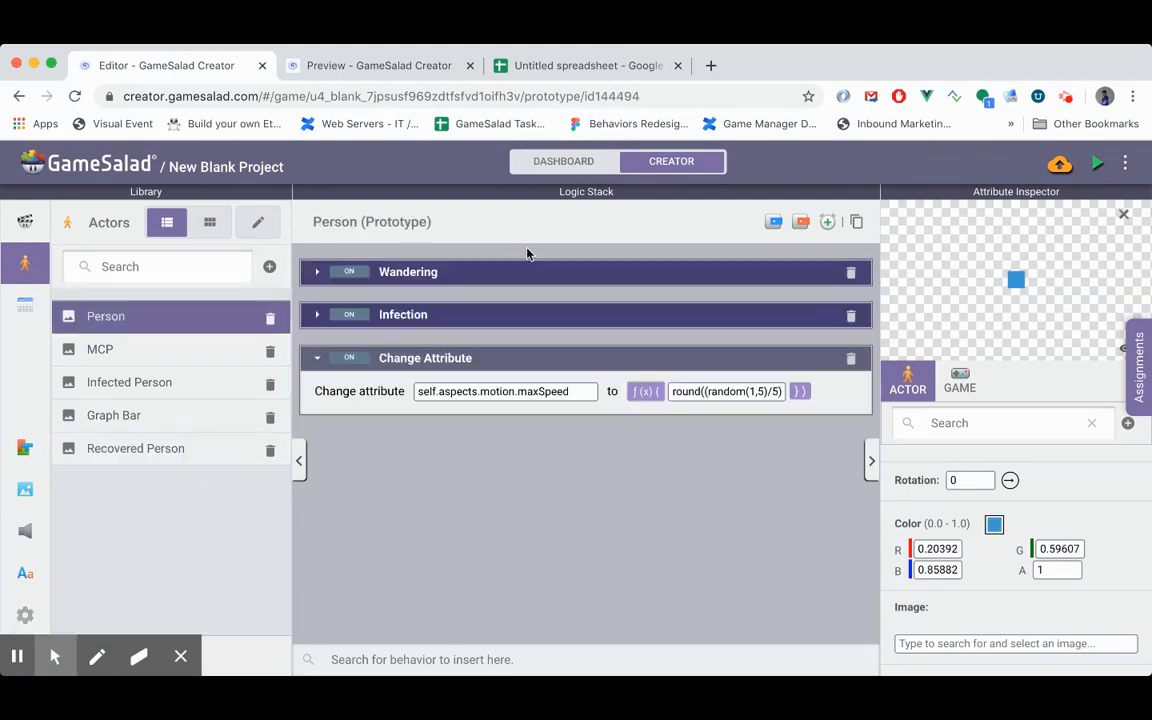
{"action": "left_click", "coordinate": [505, 280]}
{"action": "key", "text": "super+c"}
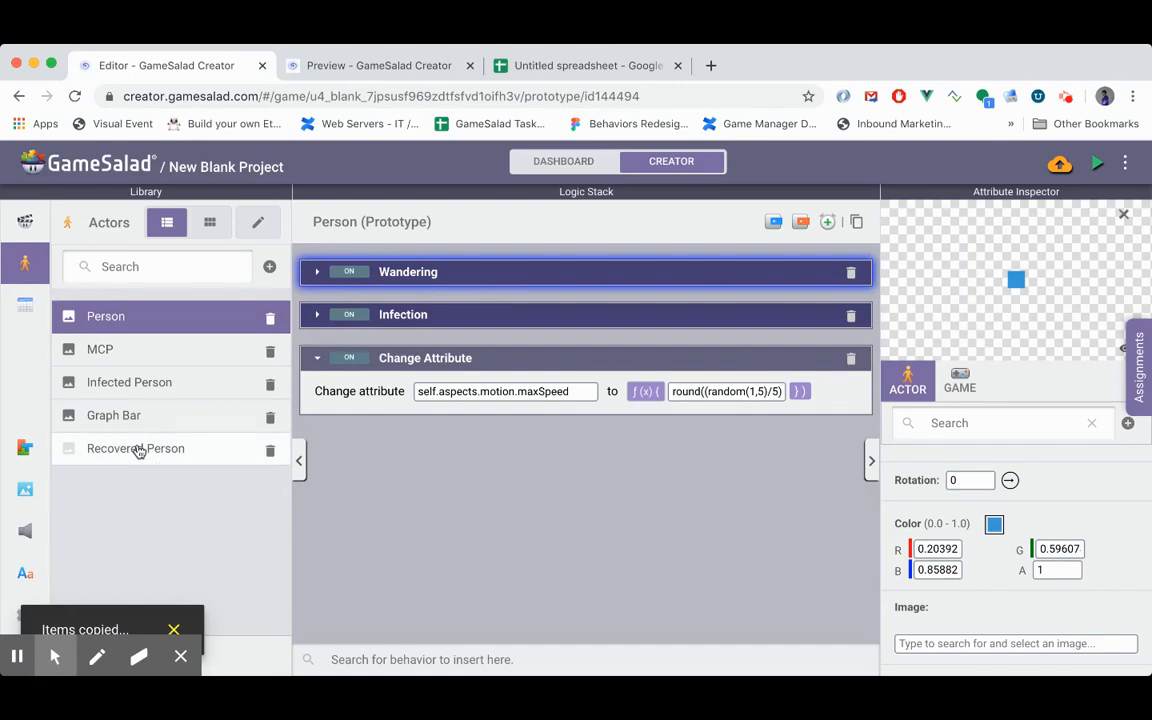
{"action": "left_click", "coordinate": [138, 451]}
{"action": "key", "text": "super+v"}
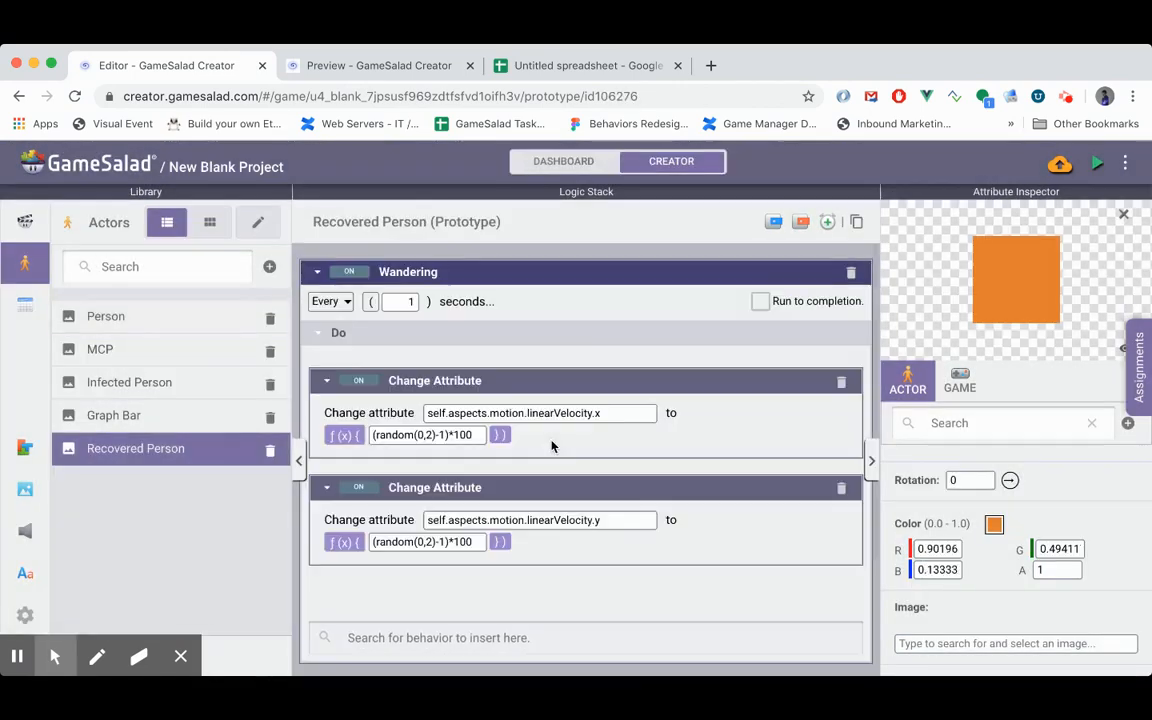
{"action": "scroll", "coordinate": [552, 446], "scroll_direction": "down", "scroll_amount": 3}
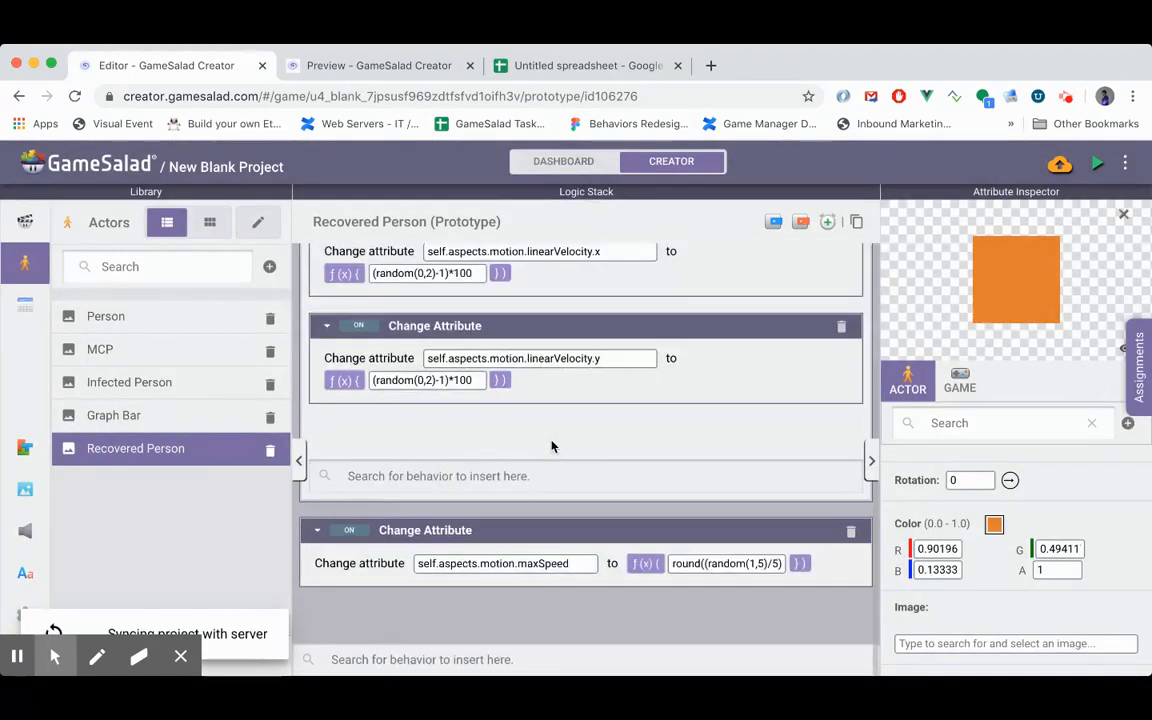
{"action": "scroll", "coordinate": [552, 446], "scroll_direction": "up", "scroll_amount": 3}
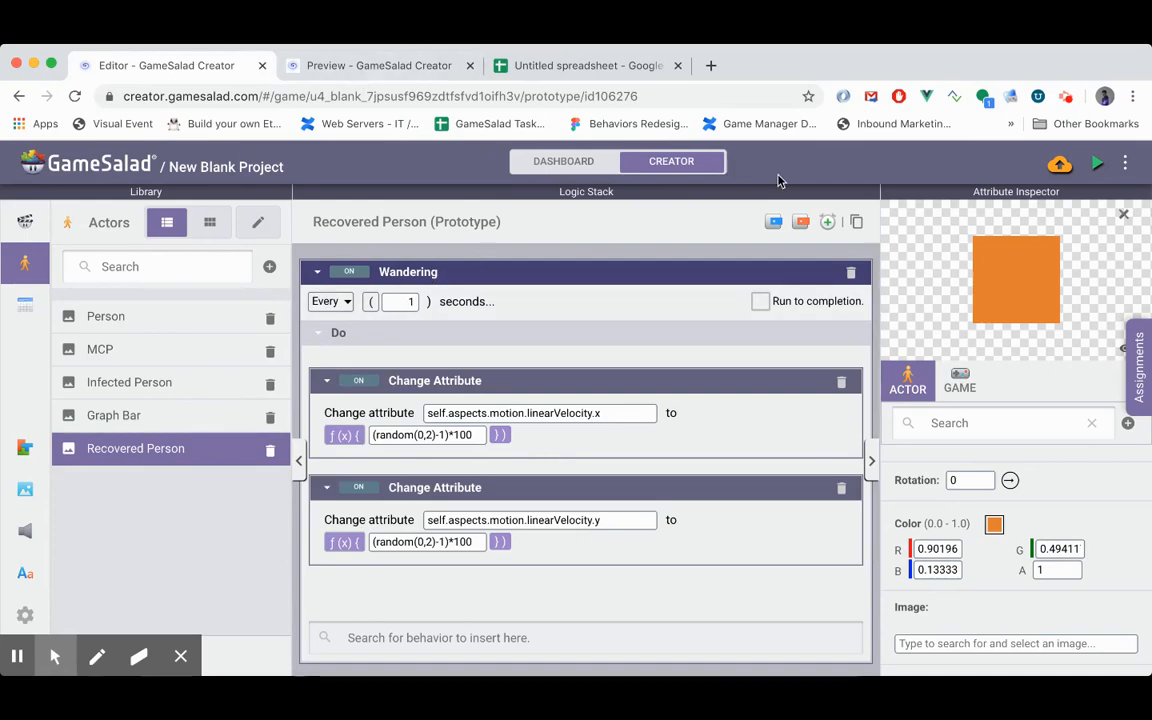
- Preview the game to check how recovered people appear, and return to the editor
{"action": "left_click", "coordinate": [1097, 163]}
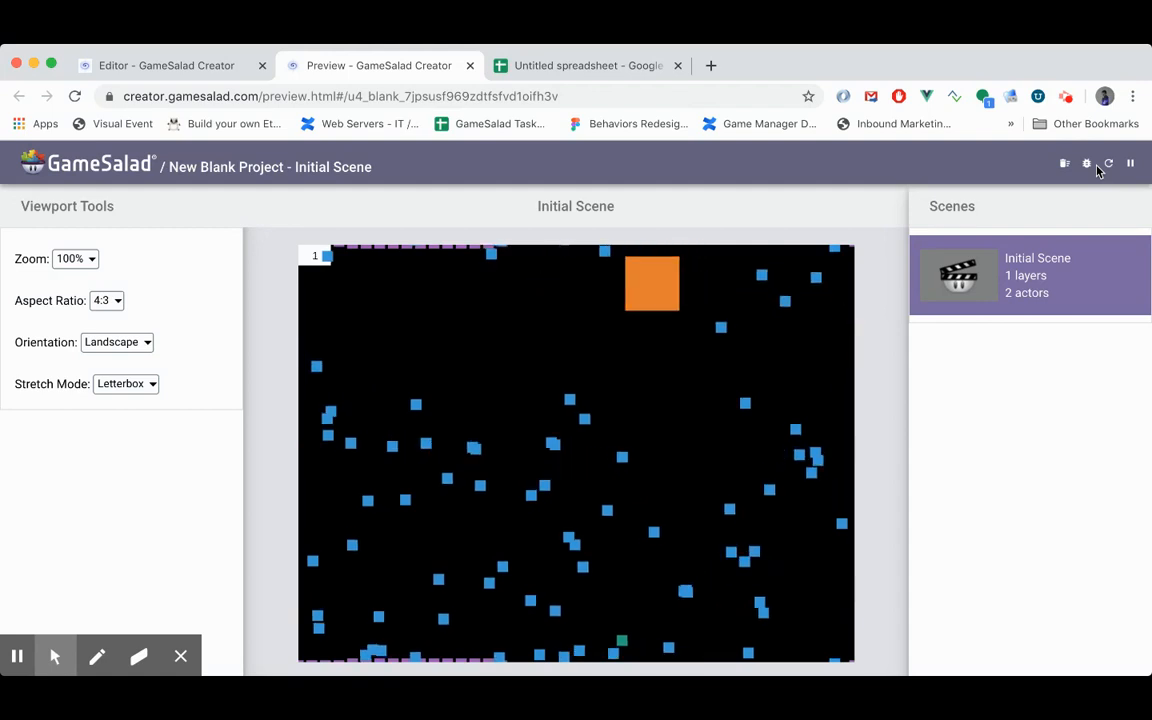
{"action": "left_click", "coordinate": [180, 68]}
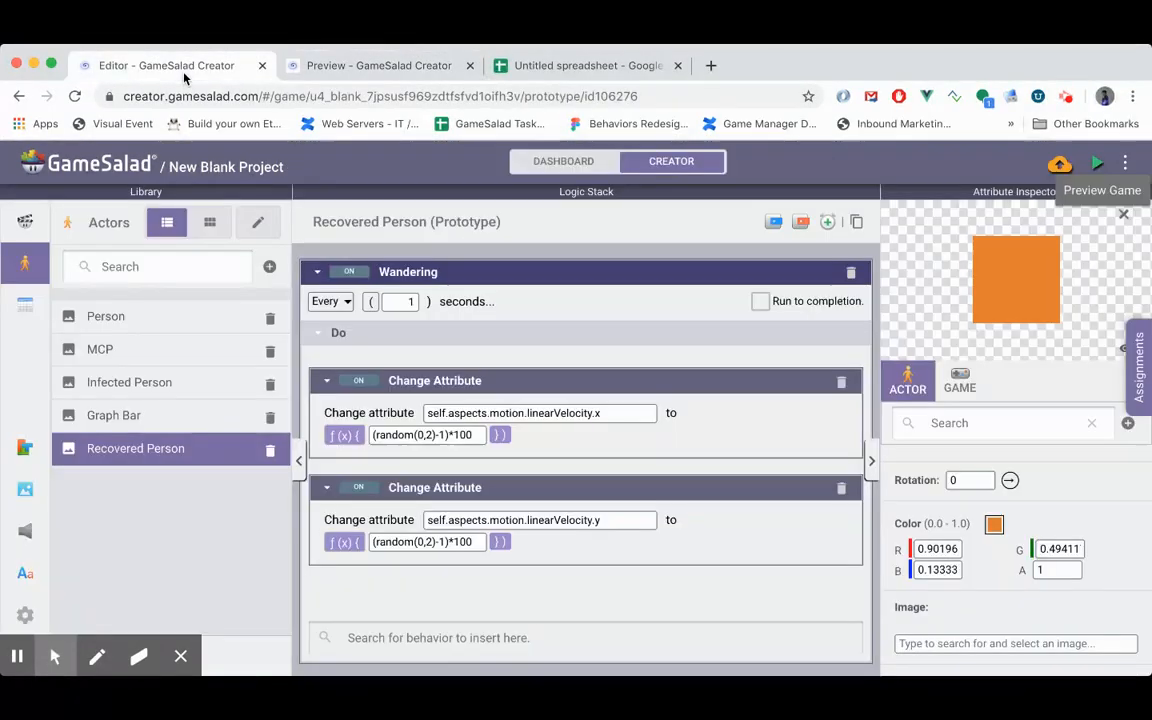
- Set the Recovered Person actor's width and height to 20
{"action": "scroll", "coordinate": [926, 540], "scroll_direction": "up", "scroll_amount": 3}
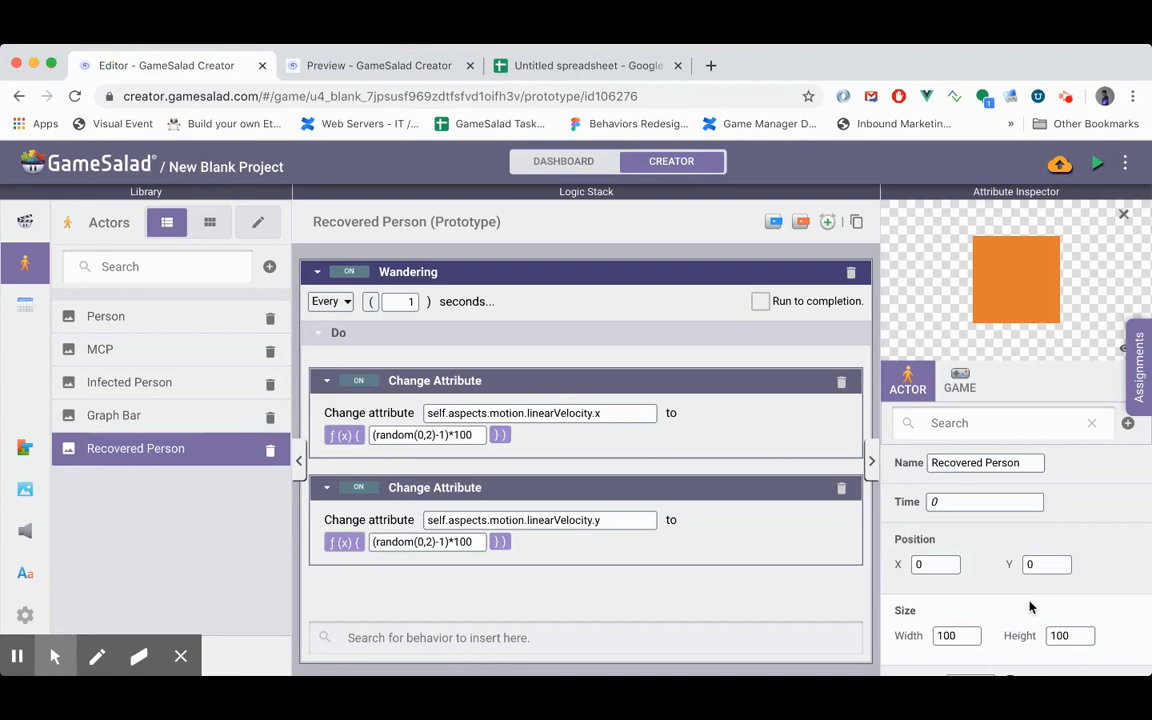
{"action": "left_click", "coordinate": [966, 630]}
{"action": "key", "text": "Return"}
{"action": "left_click", "coordinate": [1059, 636]}
{"action": "type", "text": "20"}
{"action": "key", "text": "Return"}
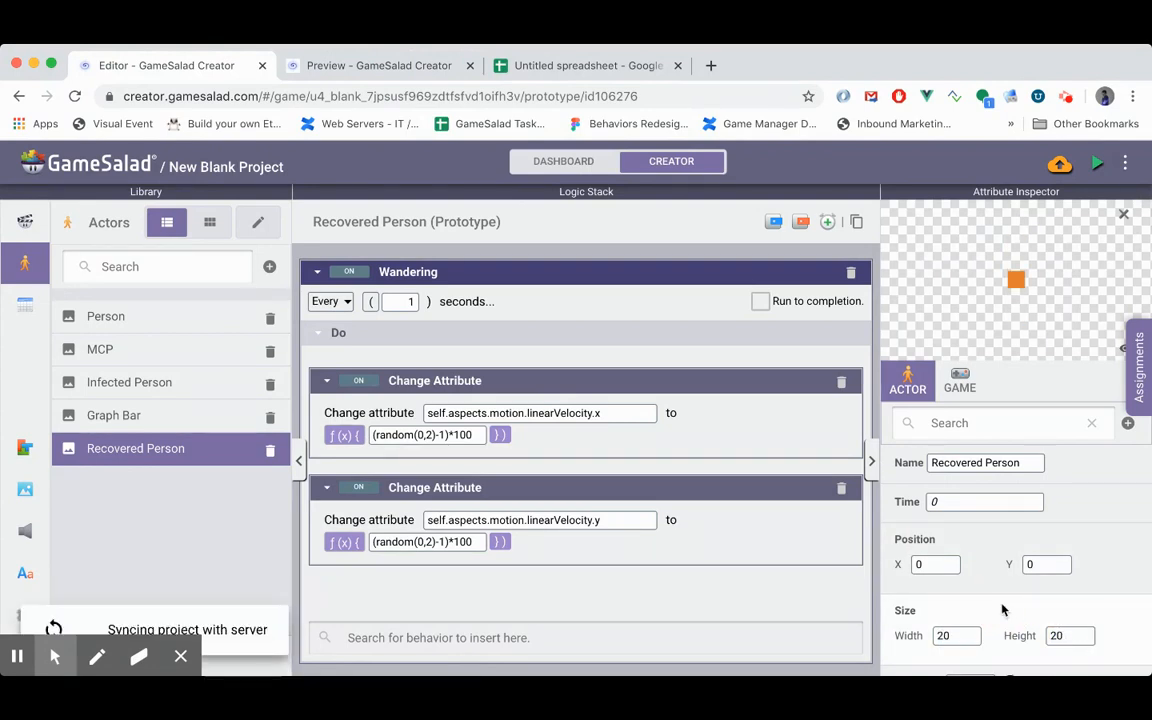
- Rename the Person actor's maxSpeed Change Attribute behavior to Social Distancing and disable it
{"action": "left_click", "coordinate": [159, 326]}
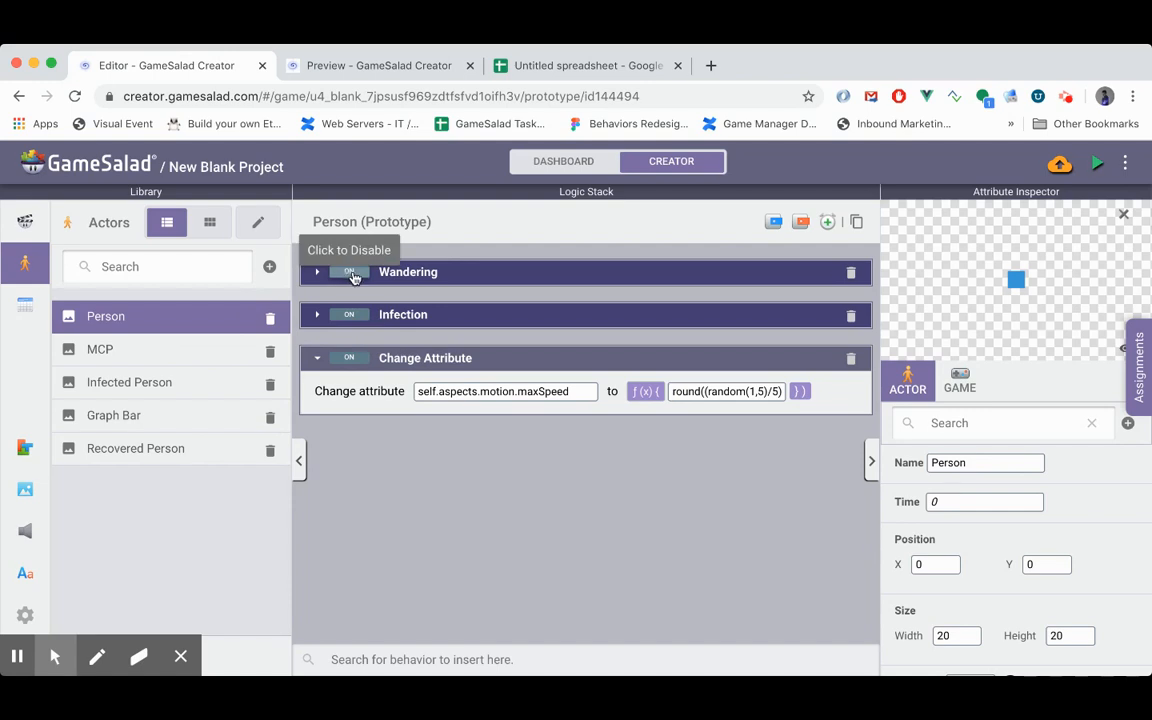
{"action": "left_click", "coordinate": [399, 358]}
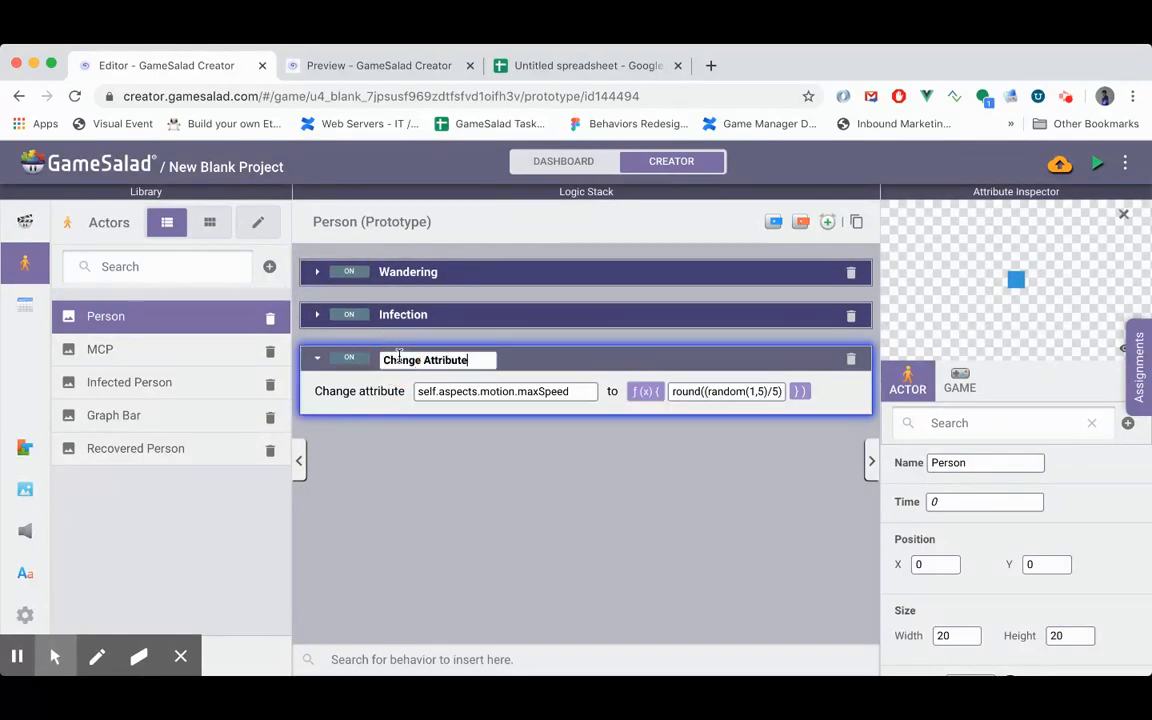
{"action": "key", "text": "super+a"}
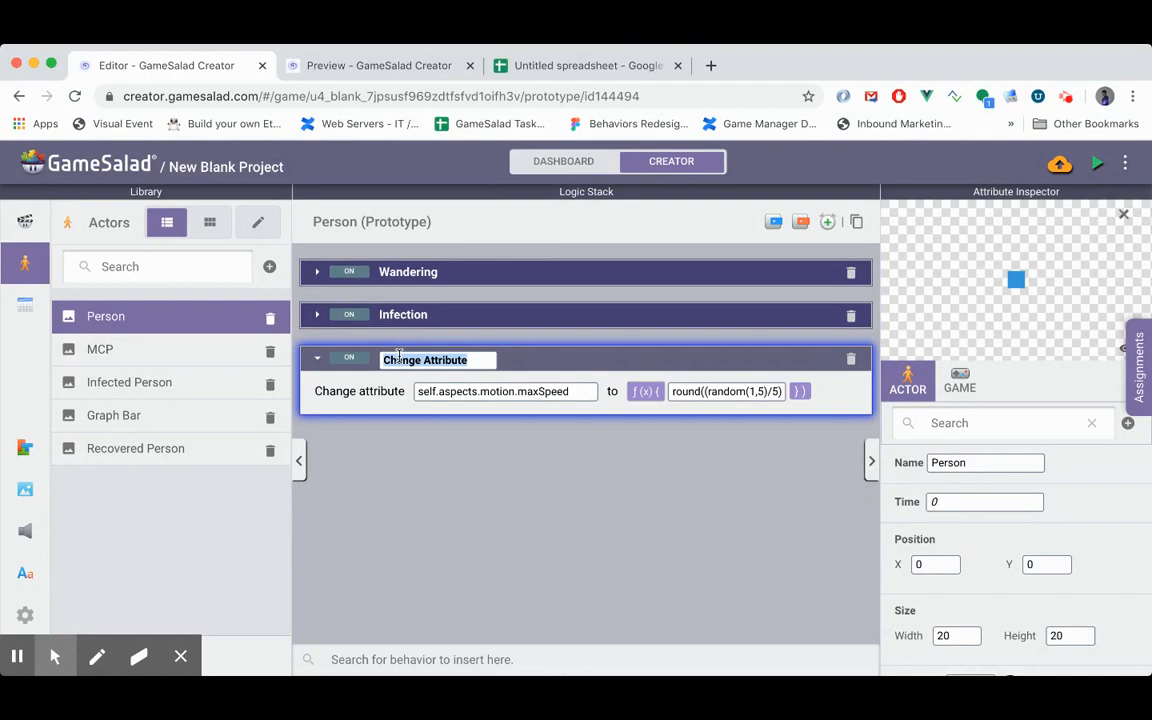
{"action": "type", "text": "Social "}
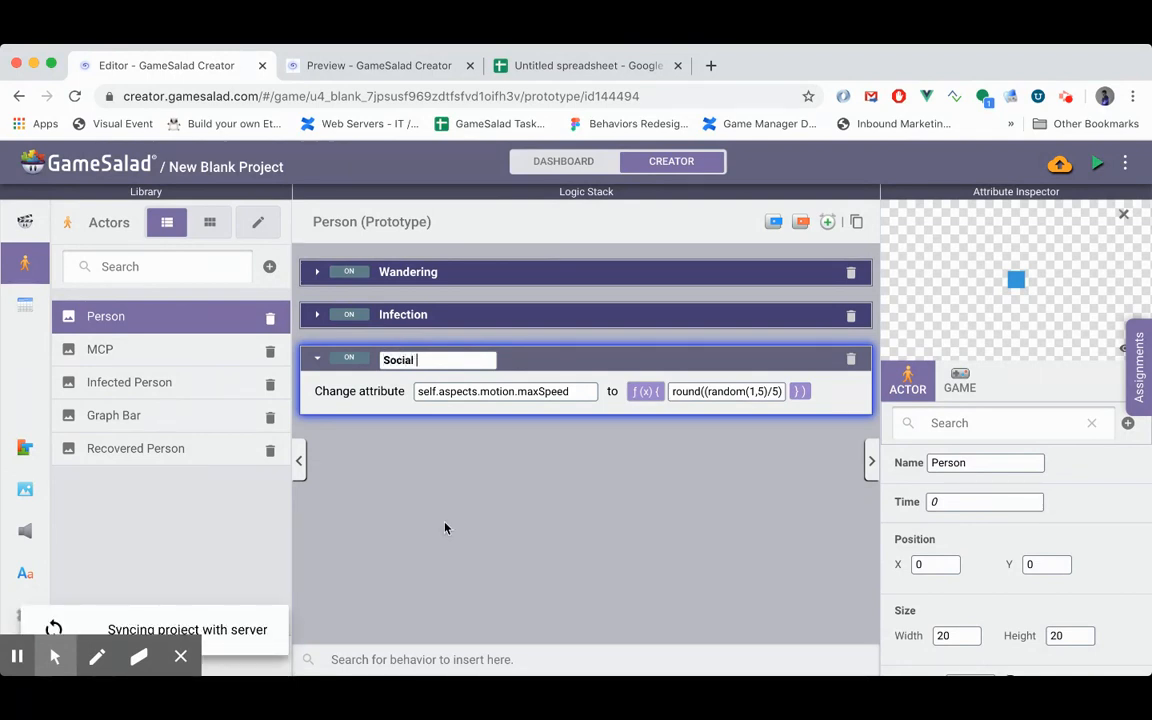
{"action": "type", "text": "Disnan"}
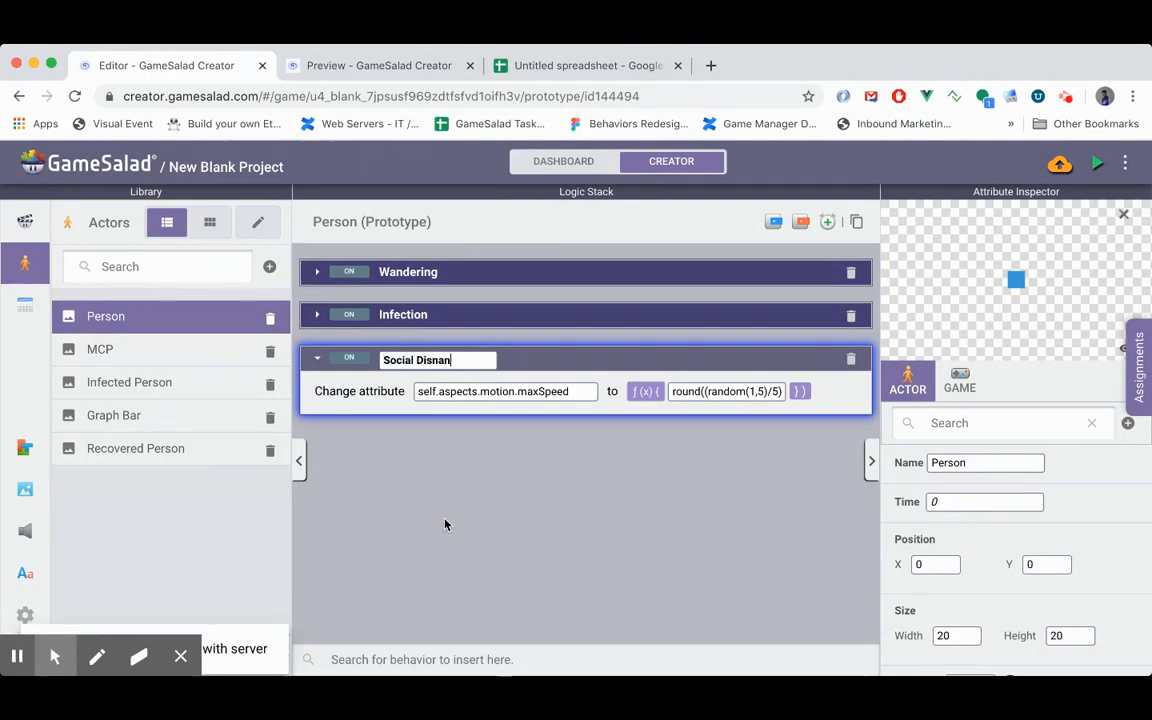
{"action": "key", "text": "BackSpace"}
{"action": "key", "text": "BackSpace"}
{"action": "key", "text": "BackSpace"}
{"action": "type", "text": "tancing"}
{"action": "key", "text": "Return"}
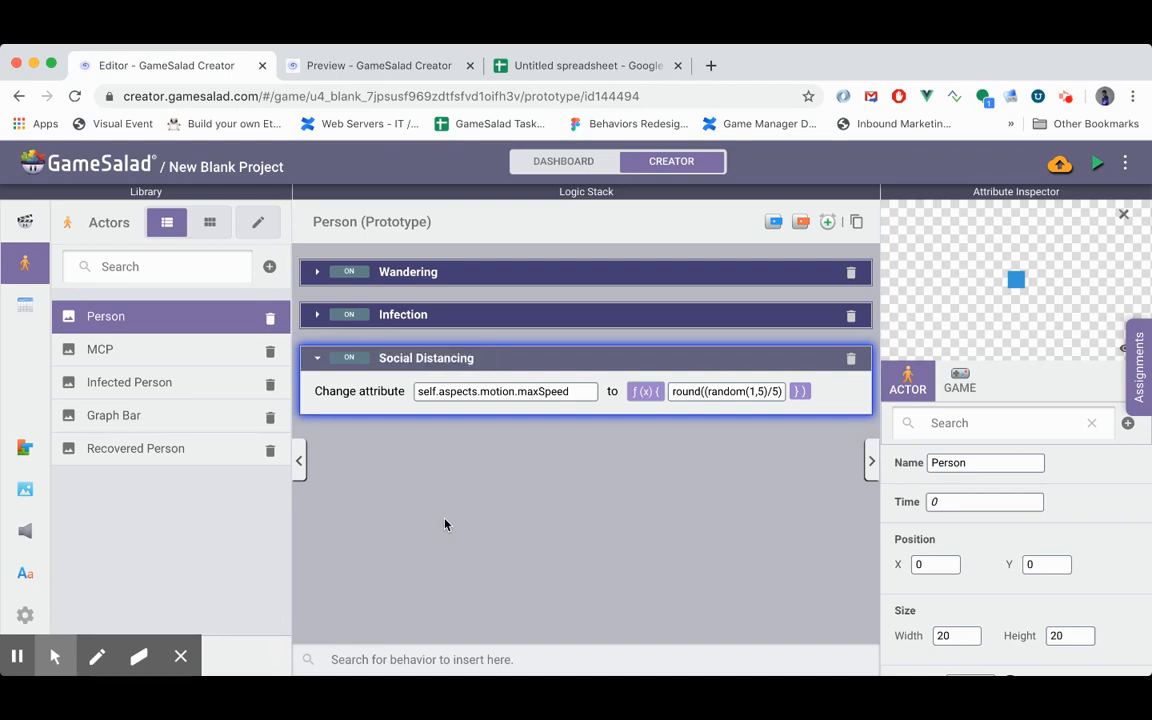
{"action": "left_click", "coordinate": [351, 360]}
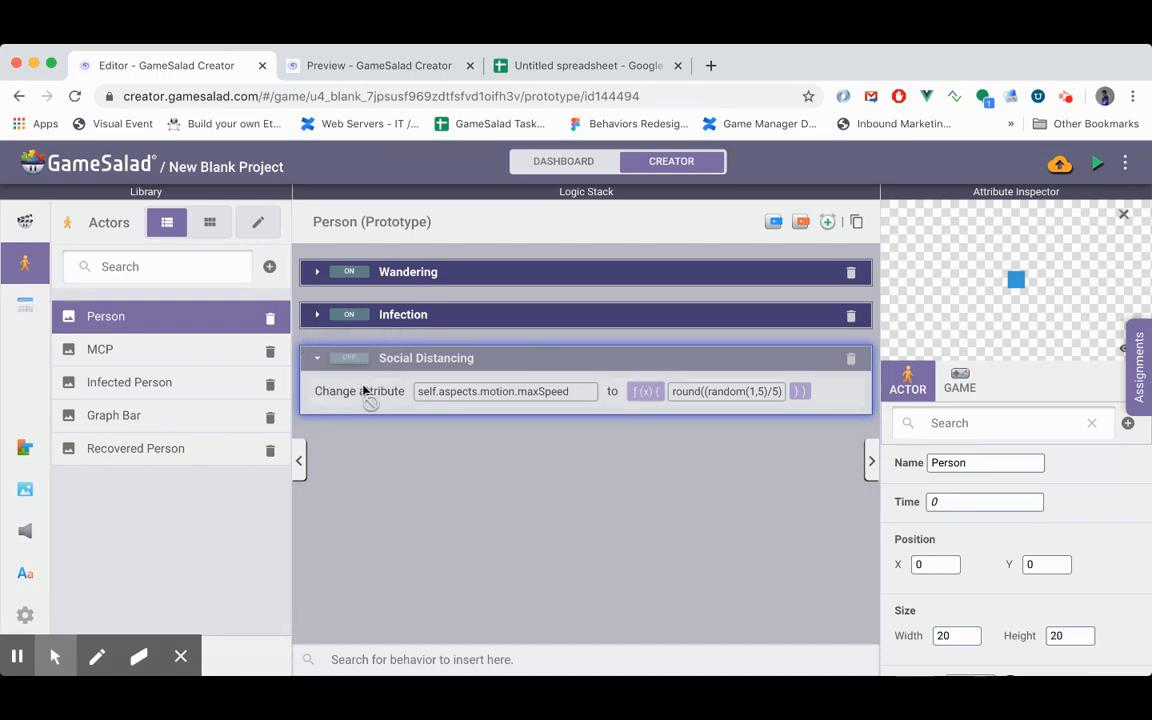
- Check how the infection spreads in the running preview, and return to the editor
{"action": "left_click", "coordinate": [350, 66]}
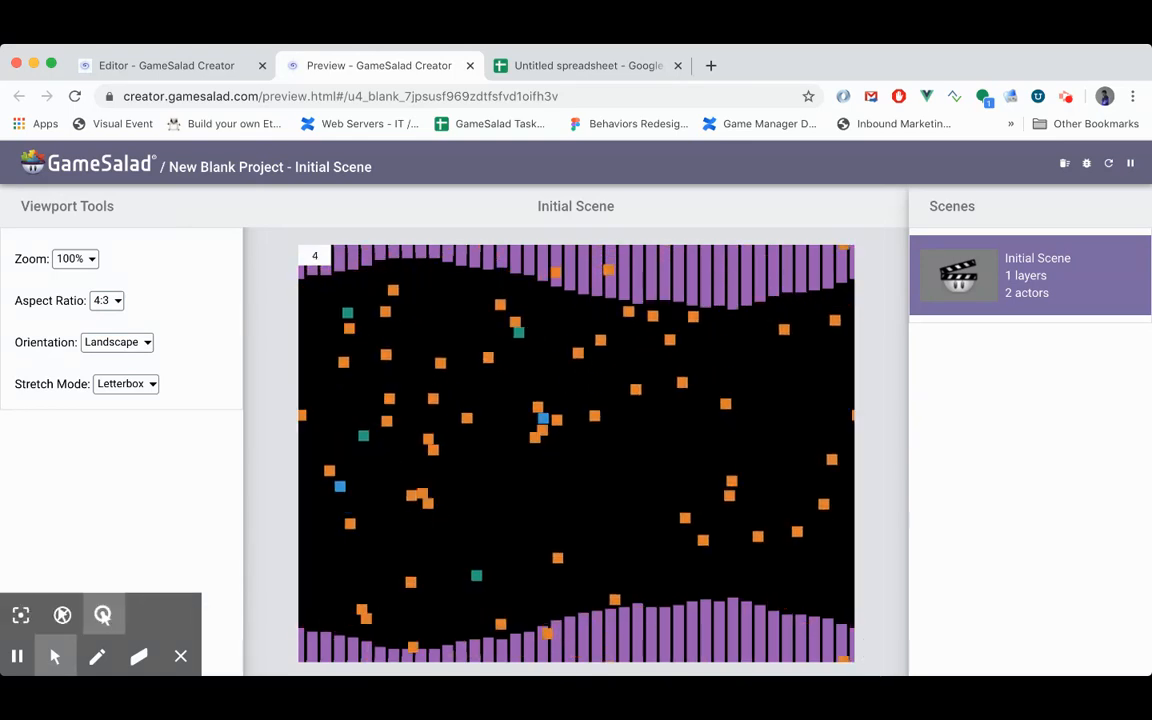
{"action": "left_click", "coordinate": [165, 68]}
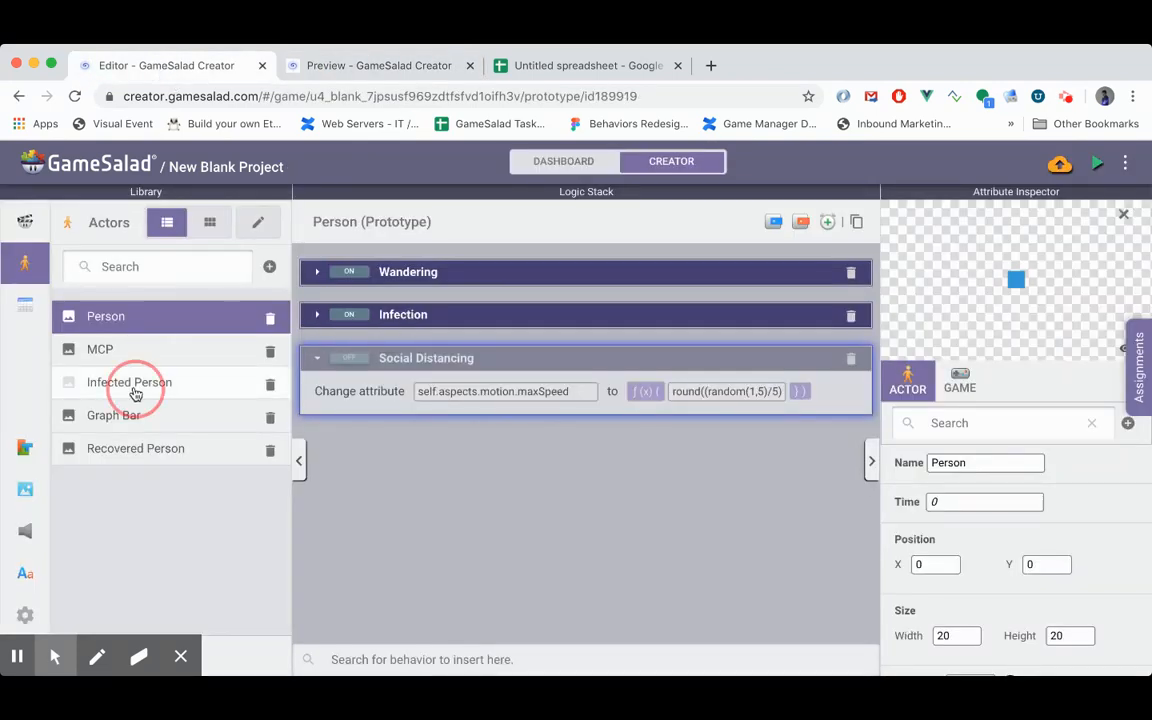
- Rename the maxSpeed Change Attribute behavior to Social Distancing and disable it in both the Infected Person and Recovered Person actors
{"action": "left_click", "coordinate": [135, 391]}
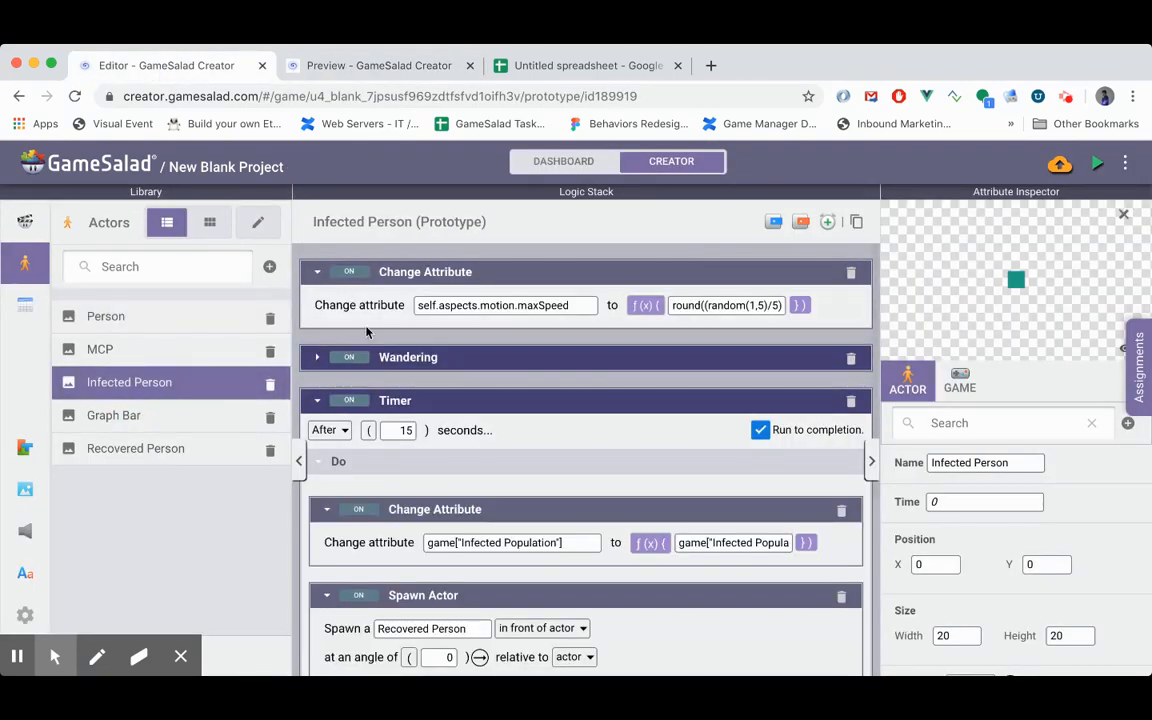
{"action": "double_click", "coordinate": [420, 273]}
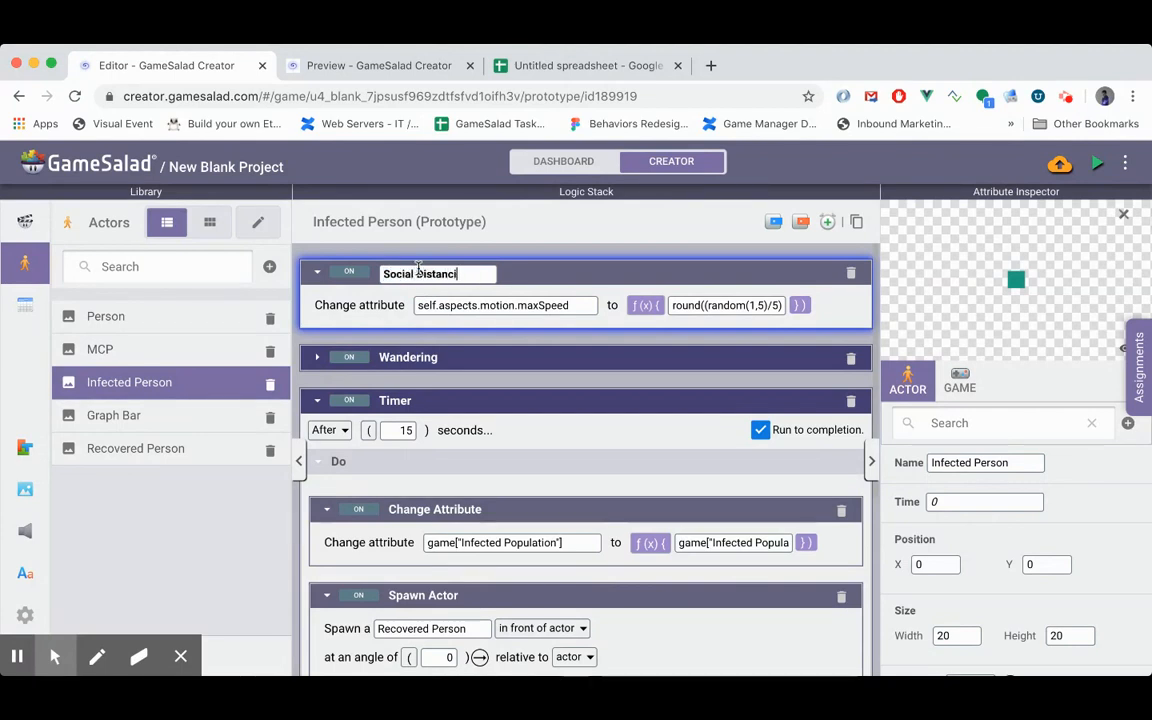
{"action": "left_click", "coordinate": [358, 273]}
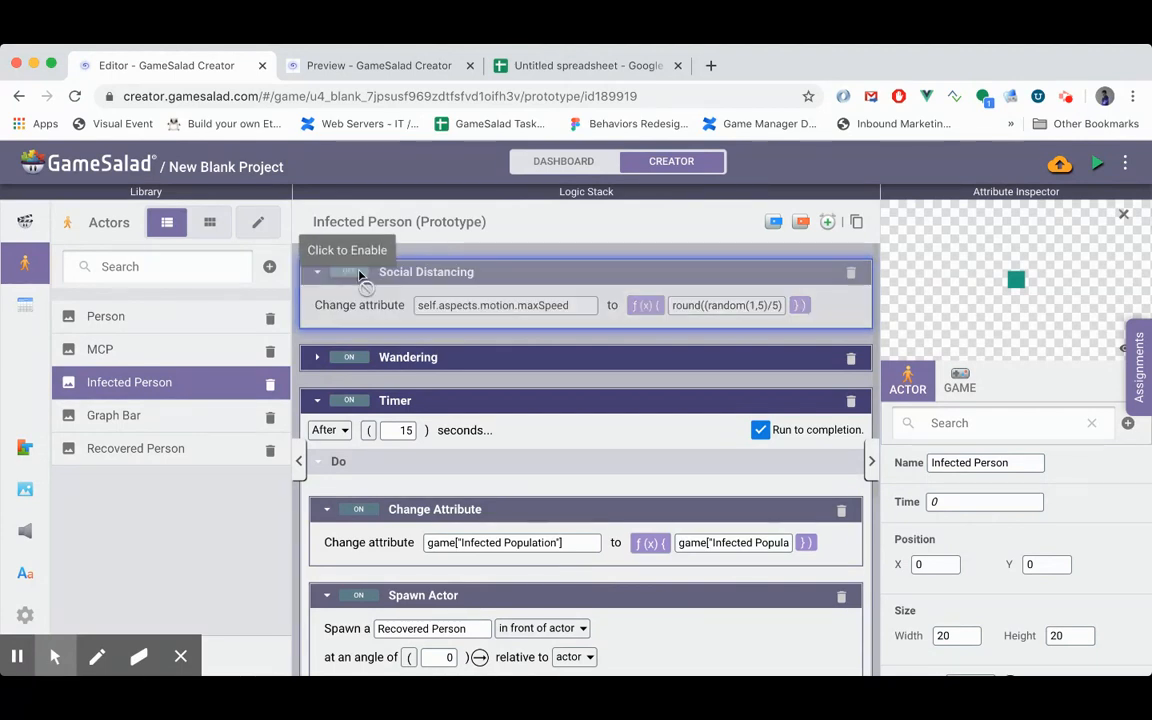
{"action": "left_click", "coordinate": [145, 447]}
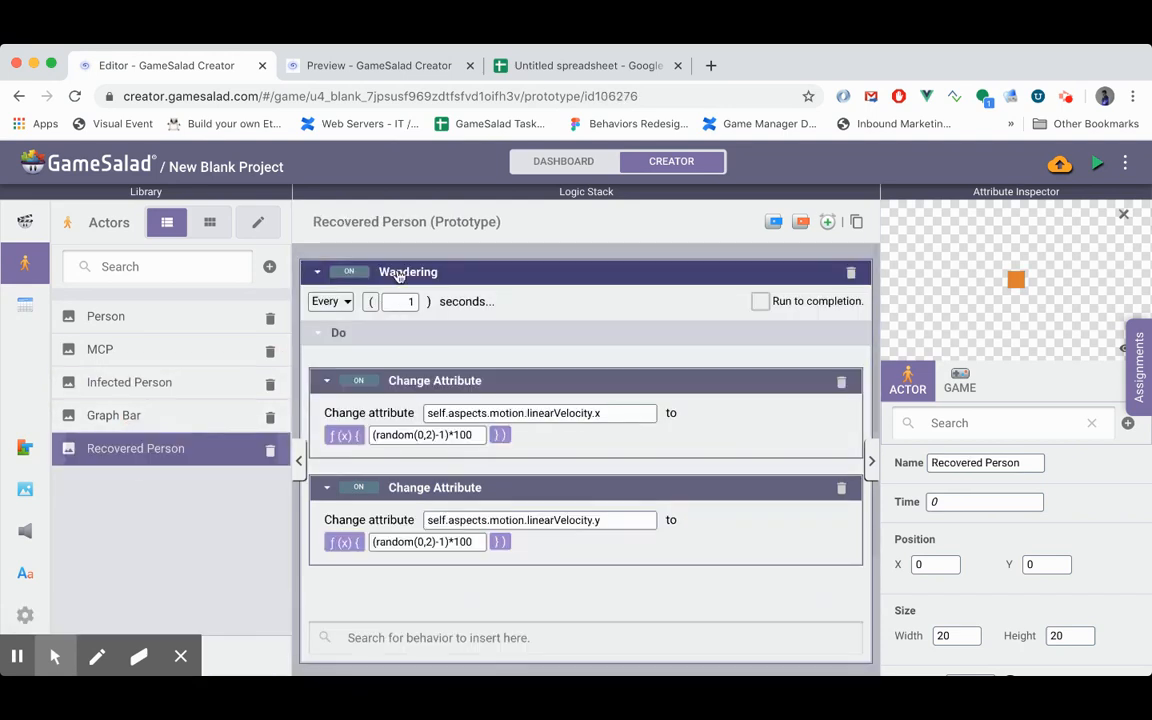
{"action": "left_click", "coordinate": [317, 271]}
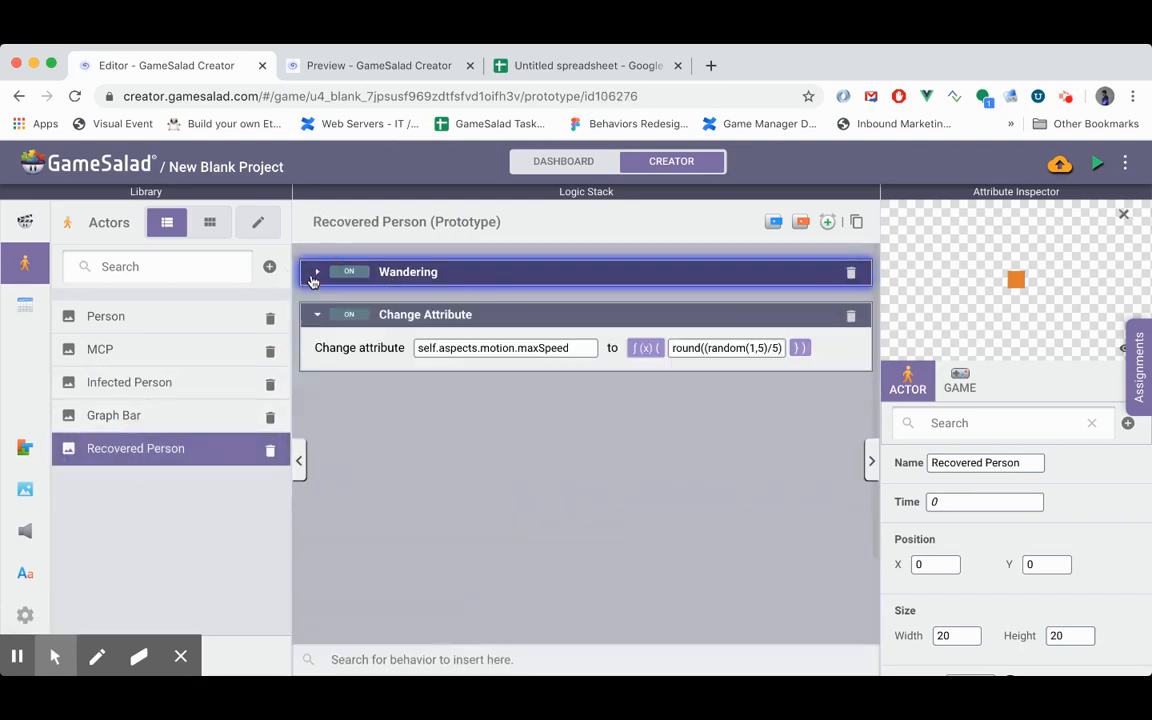
{"action": "double_click", "coordinate": [438, 316]}
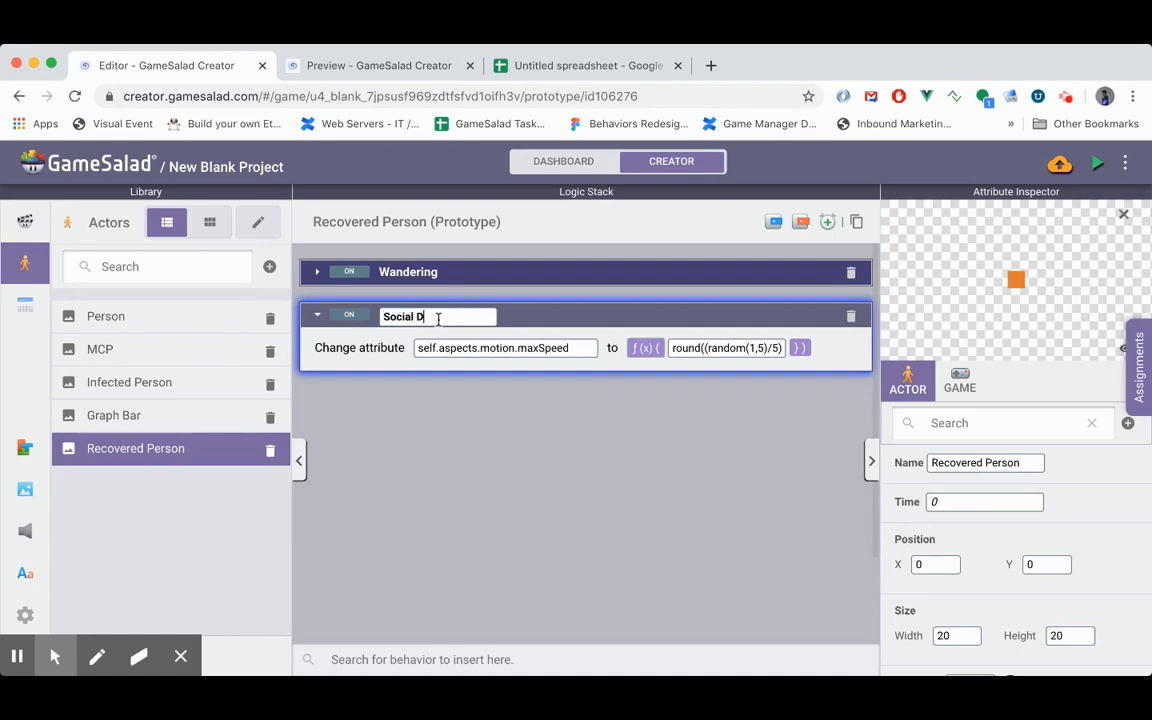
{"action": "left_click", "coordinate": [352, 315]}
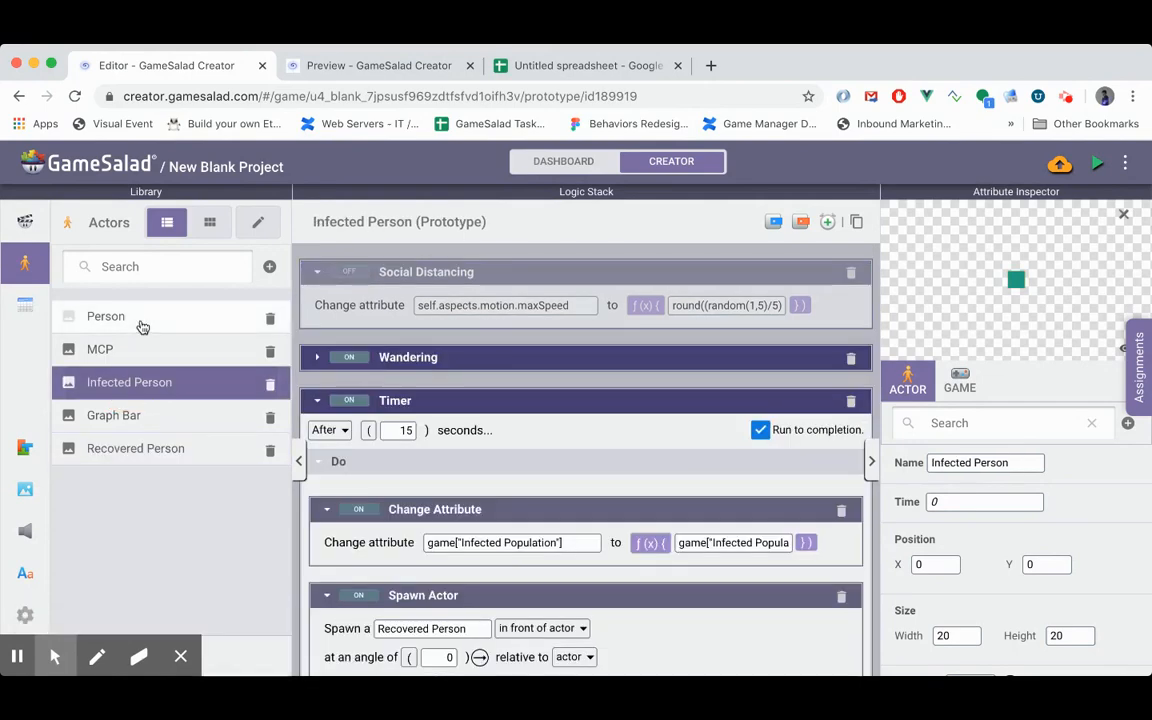
- Preview the game with social distancing disabled to examine the infection curve, and return to the editor
{"action": "left_click", "coordinate": [1100, 170]}
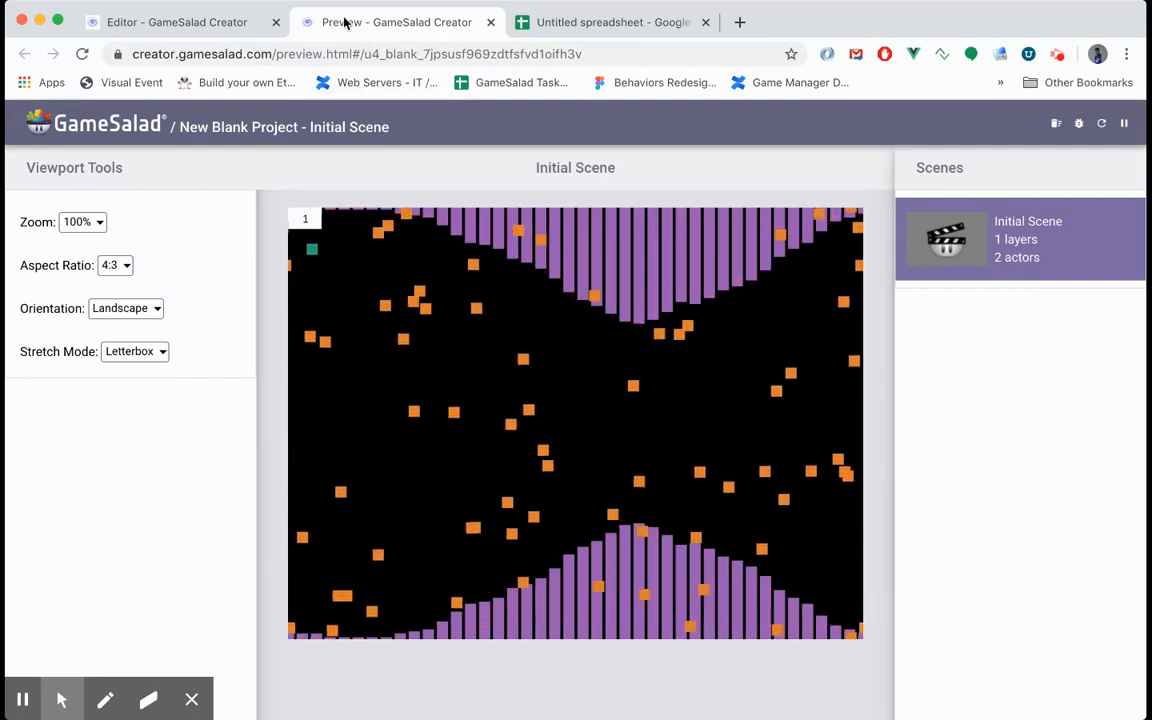
{"action": "left_click", "coordinate": [208, 22]}
- Re-enable the Social Distancing behavior in the Recovered Person, Infected Person and Person actors
{"action": "left_click", "coordinate": [365, 281]}
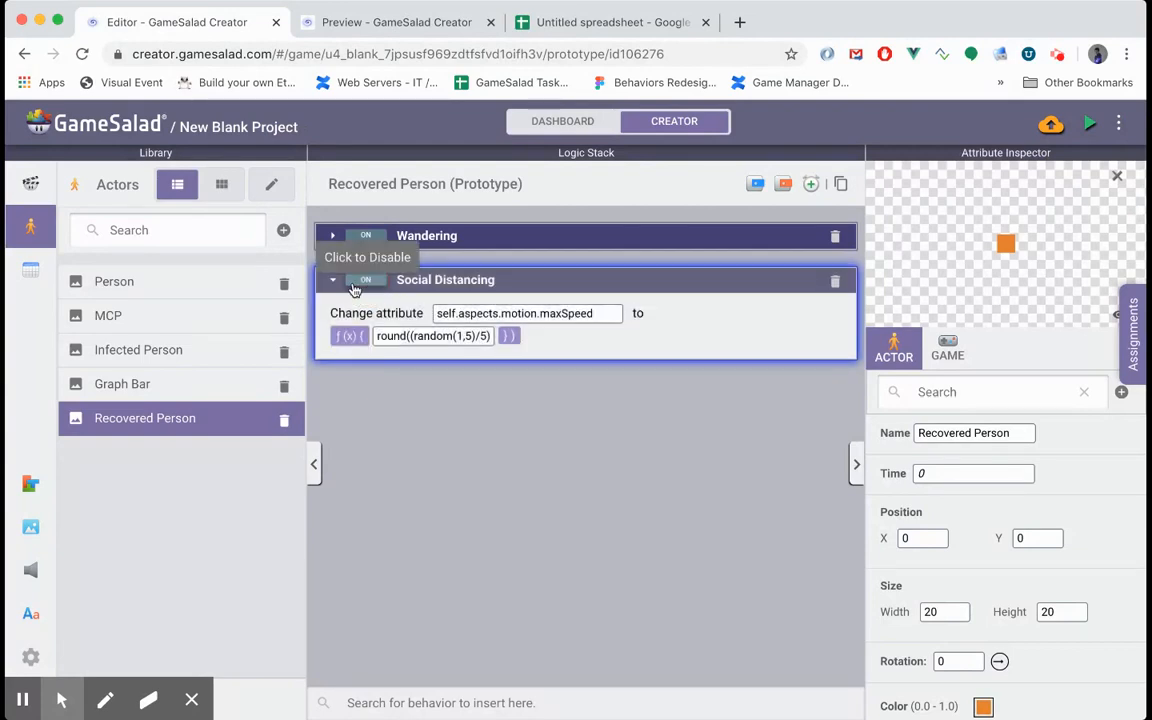
{"action": "left_click", "coordinate": [170, 350]}
{"action": "left_click", "coordinate": [359, 234]}
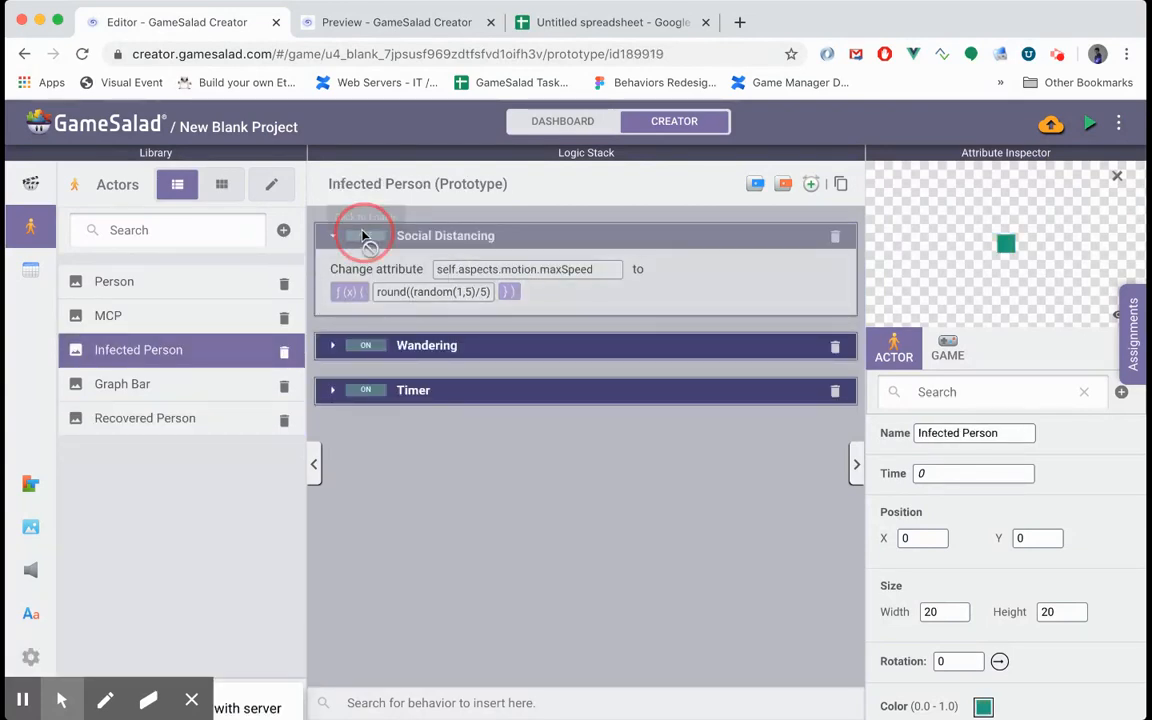
{"action": "left_click", "coordinate": [114, 281]}
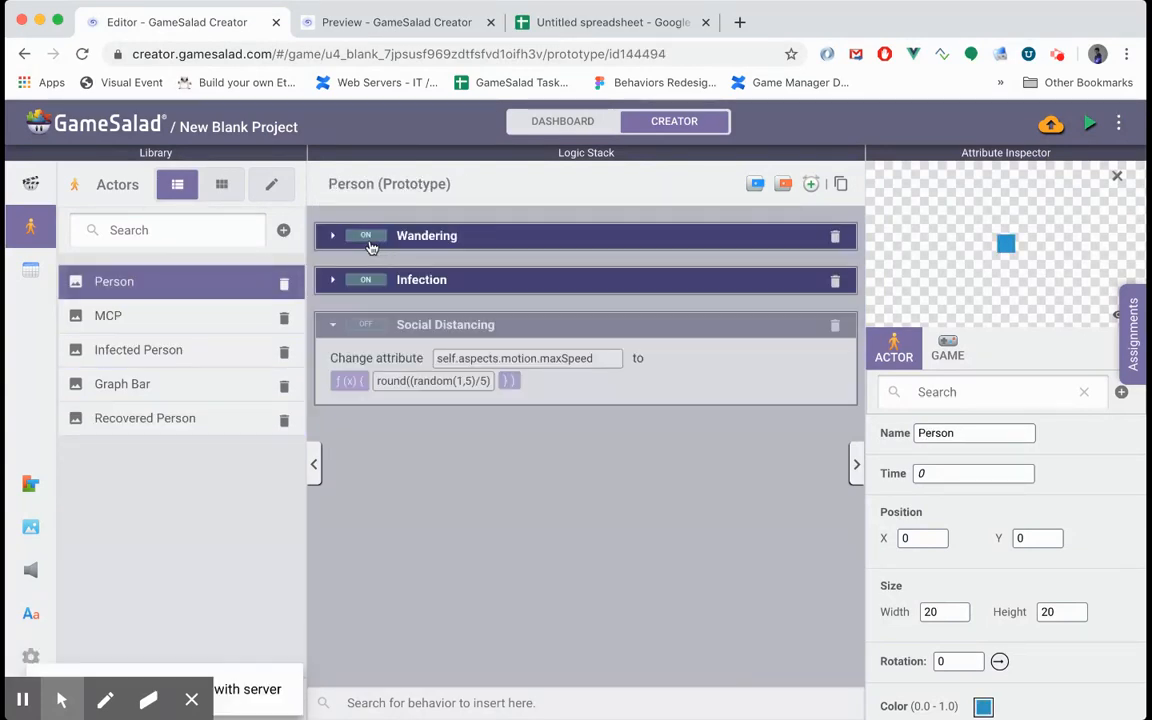
{"action": "left_click", "coordinate": [366, 343]}
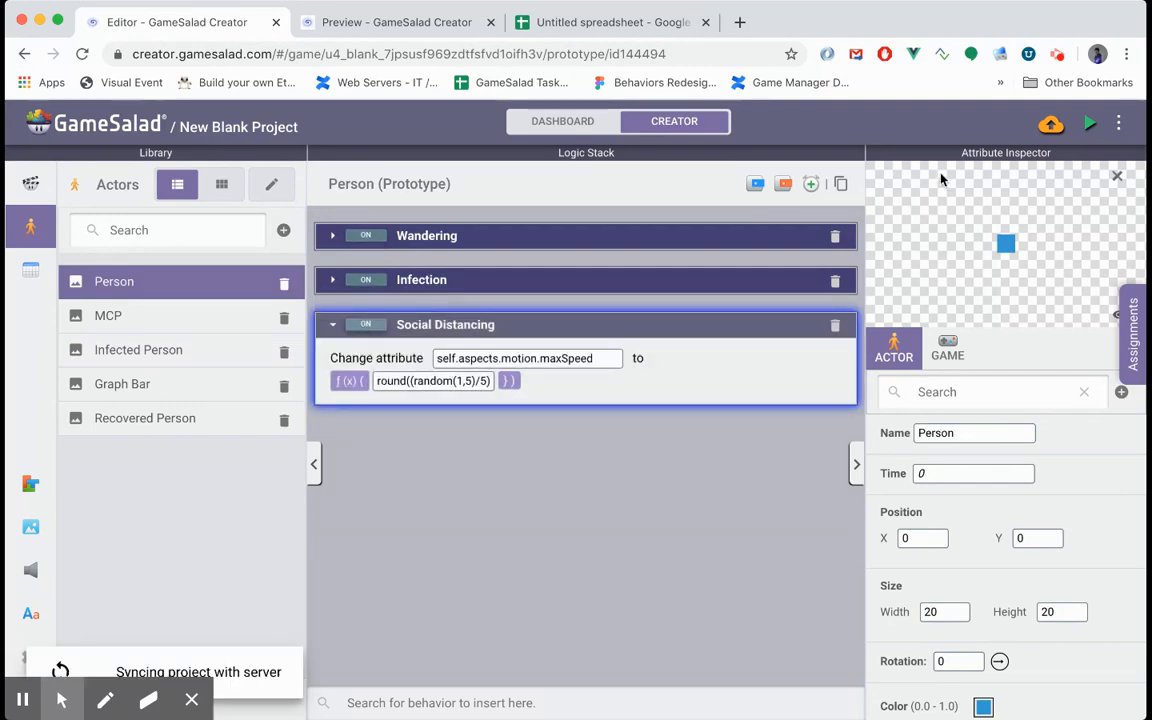
- Preview the game with social distancing enabled to examine the infection curve, and close the preview
{"action": "left_click", "coordinate": [1090, 126]}
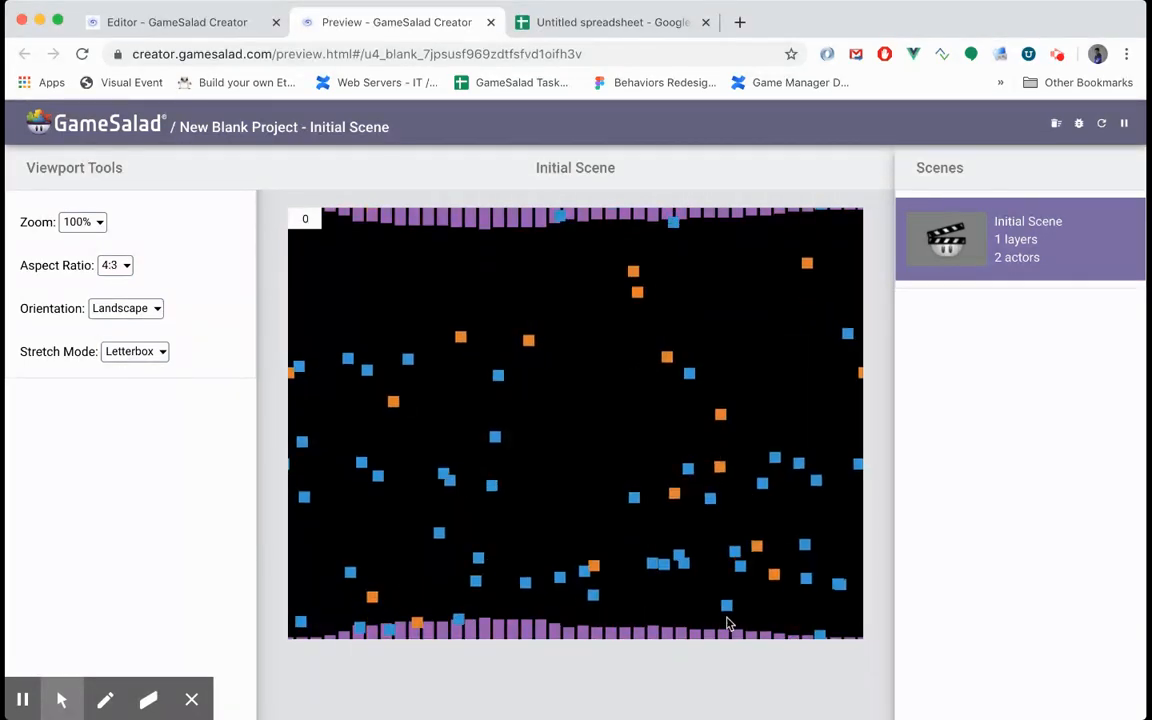
{"action": "left_click", "coordinate": [491, 22]}
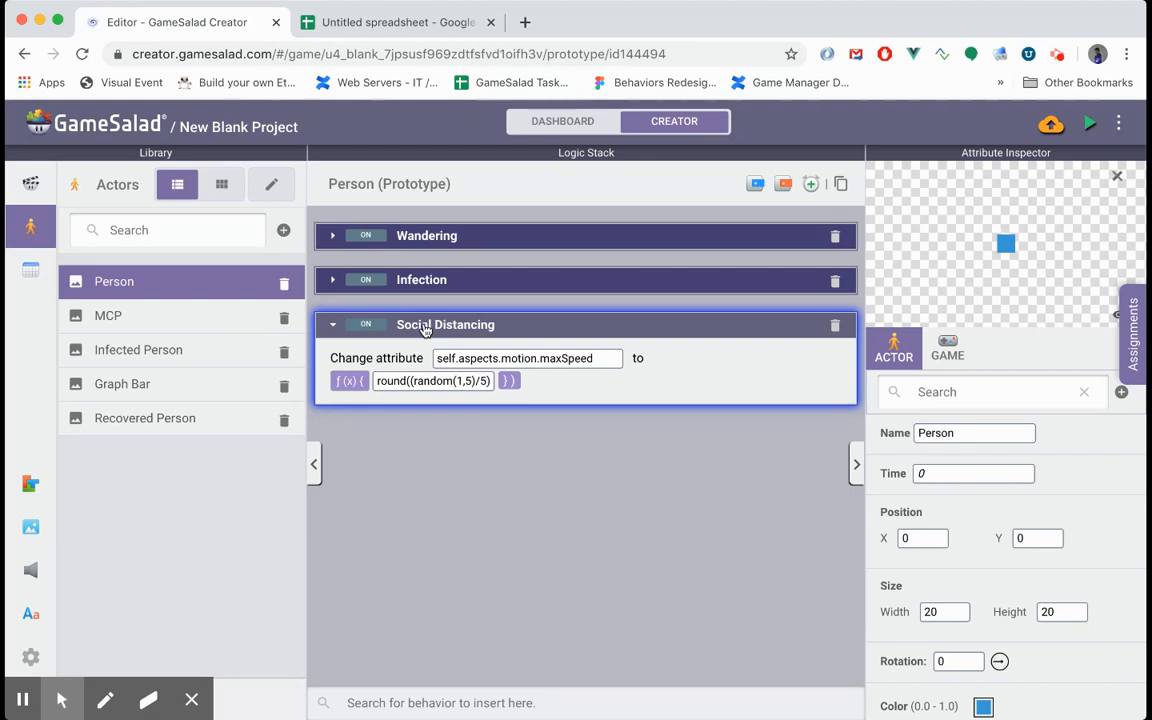
- Wrap the Infected Person actor's Social Distancing behavior in a new rule and delete the rule's default event condition
{"action": "left_click", "coordinate": [160, 350]}
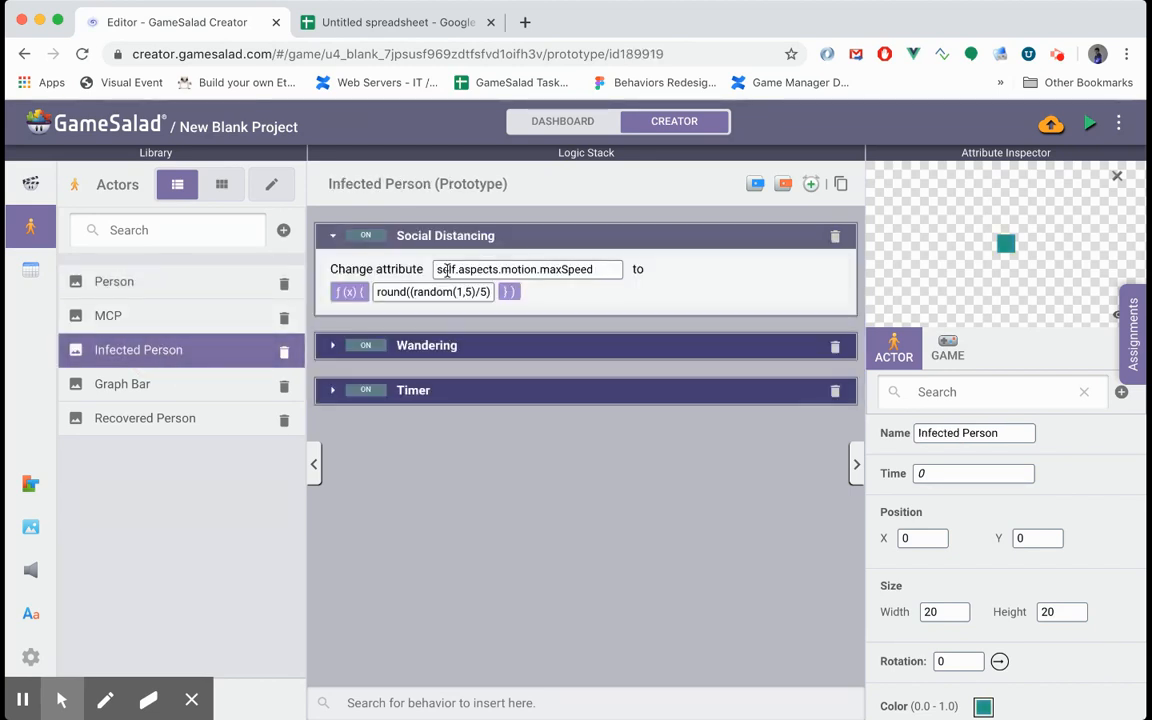
{"action": "left_click", "coordinate": [442, 249]}
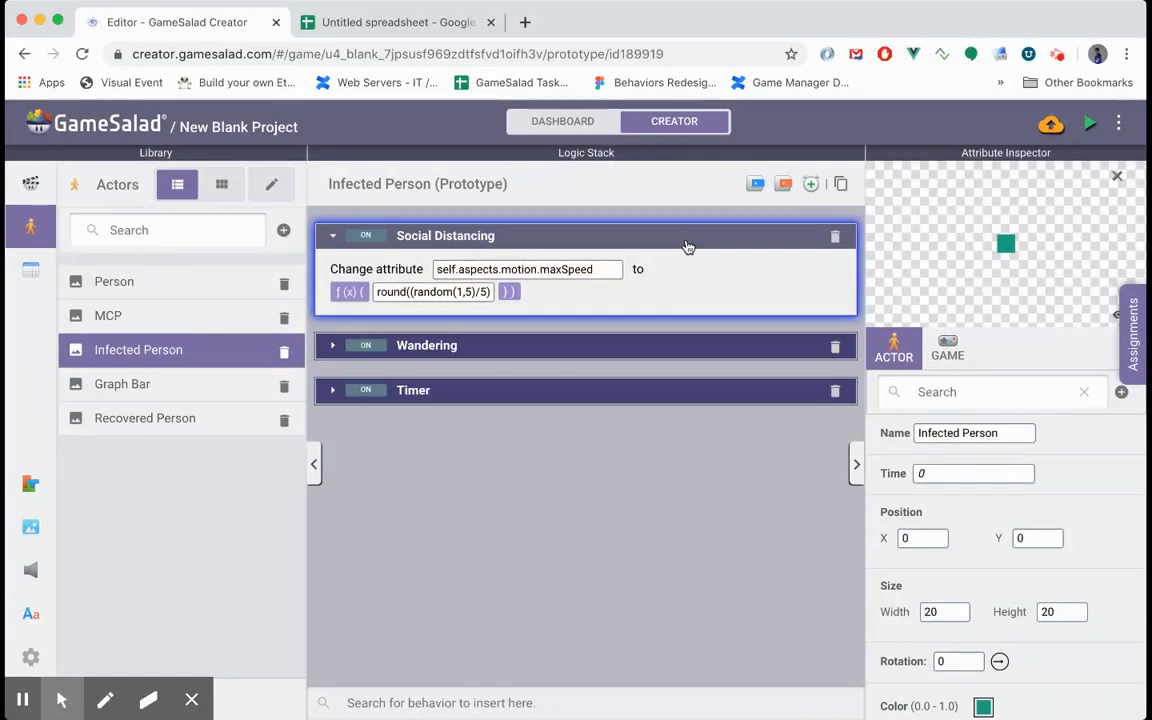
{"action": "left_click", "coordinate": [754, 187]}
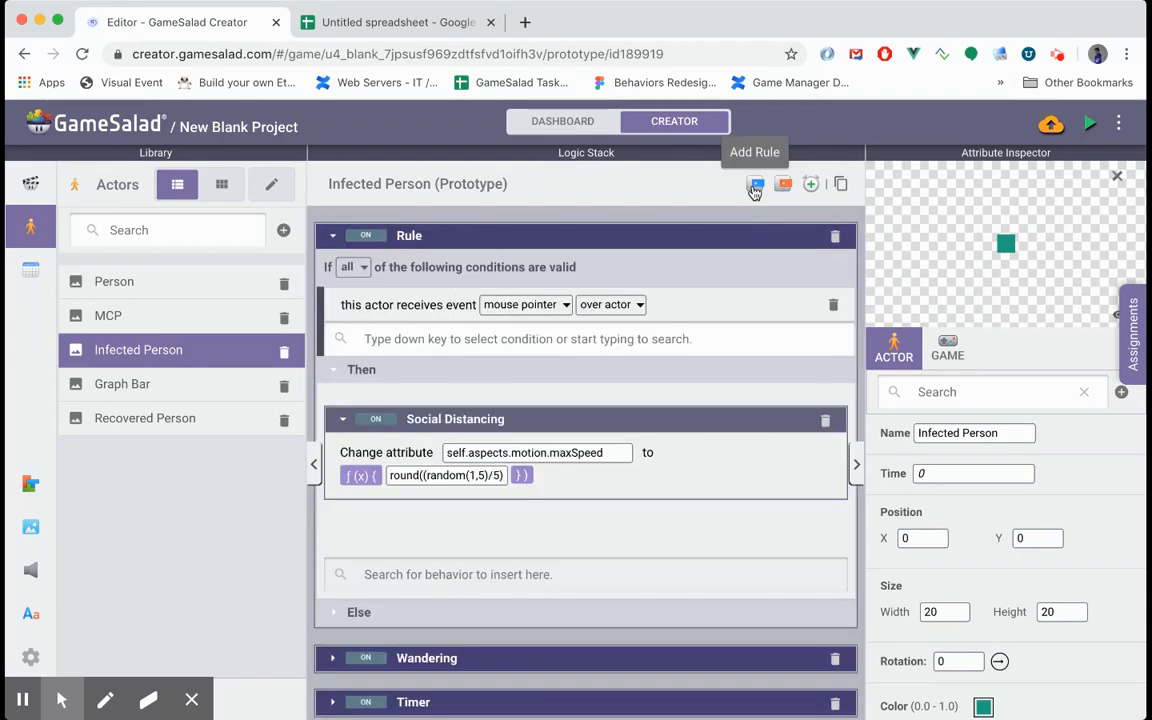
{"action": "left_click", "coordinate": [537, 308]}
{"action": "left_click", "coordinate": [876, 307]}
{"action": "left_click", "coordinate": [833, 304]}
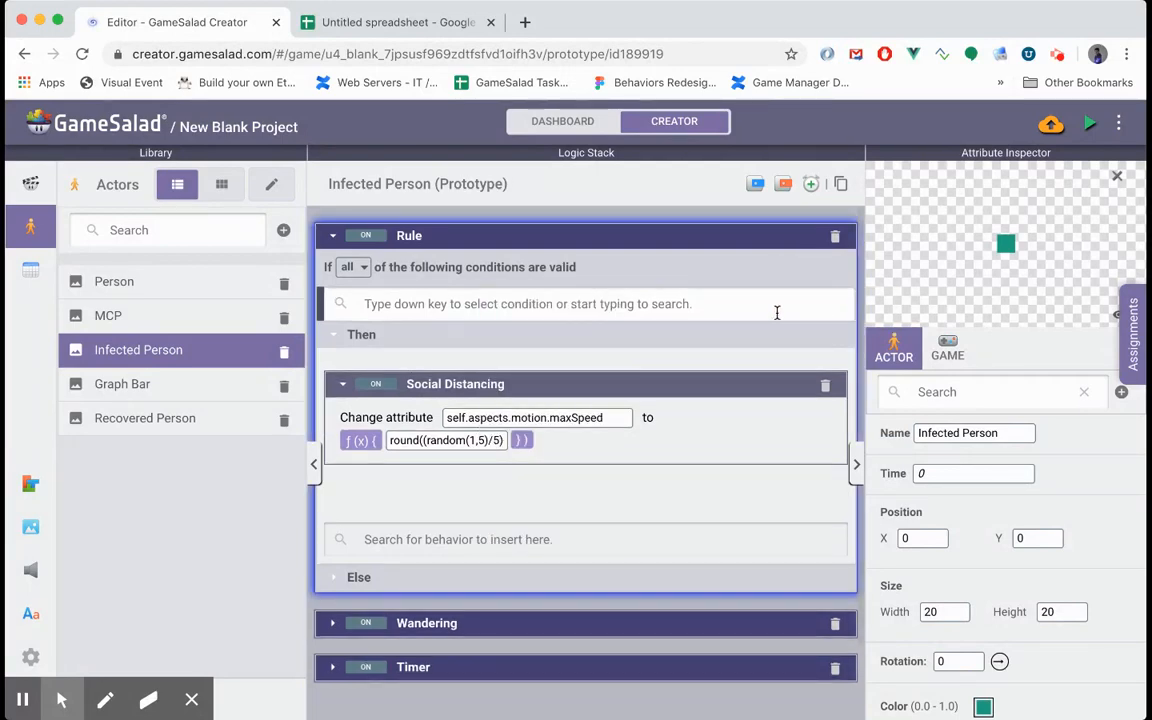
- Add an Attribute Comparison condition to the rule, using the game attribute Infected Population
{"action": "left_click", "coordinate": [661, 304]}
{"action": "left_click", "coordinate": [512, 429]}
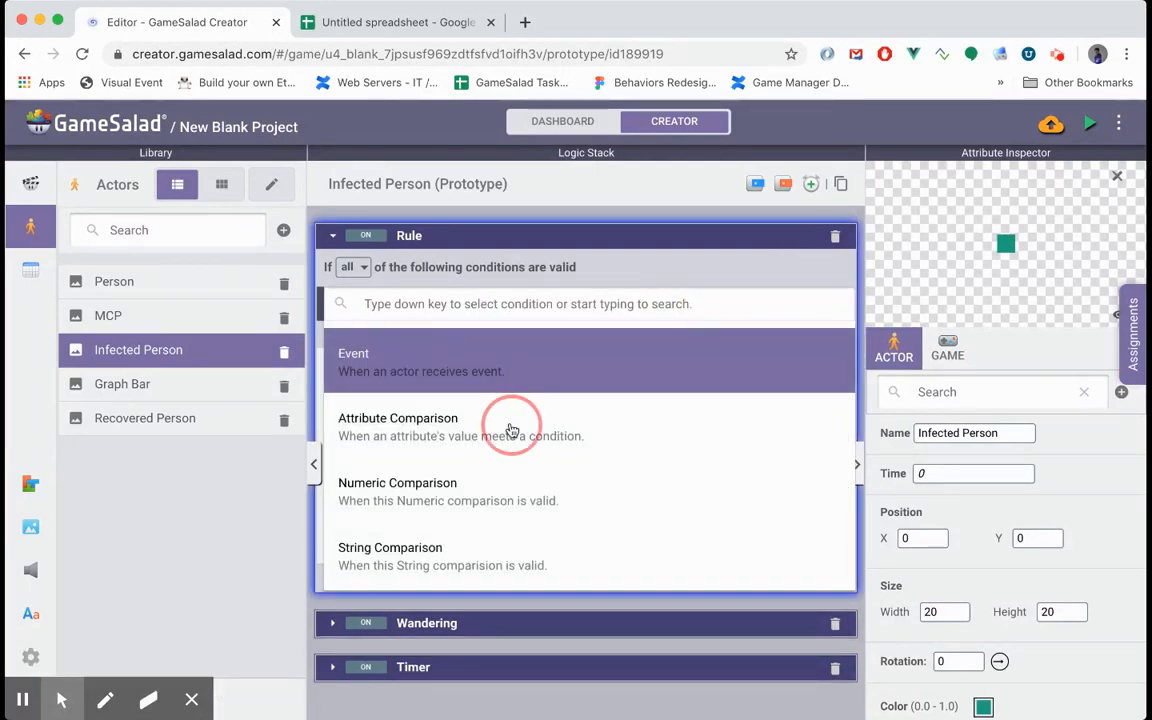
{"action": "left_click", "coordinate": [490, 304]}
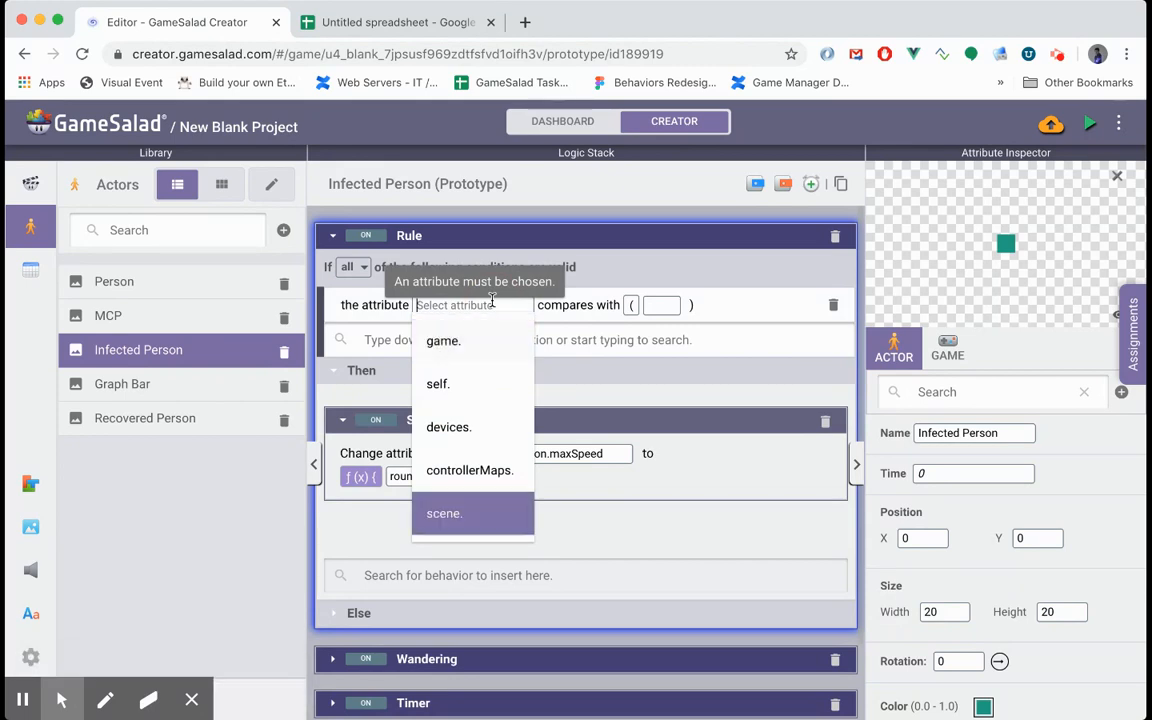
{"action": "key", "text": "Return"}
{"action": "key", "text": "Up"}
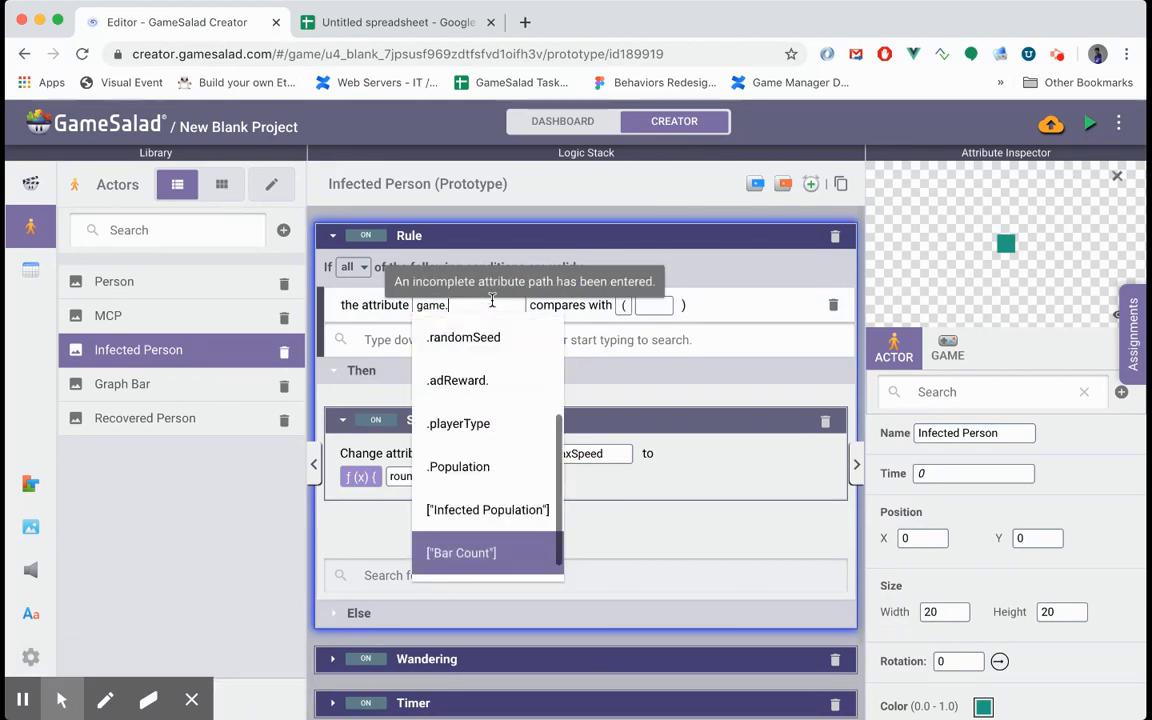
{"action": "key", "text": "Return"}
{"action": "key", "text": "BackSpace"}
{"action": "key", "text": "BackSpace"}
{"action": "key", "text": "BackSpace"}
{"action": "key", "text": "BackSpace"}
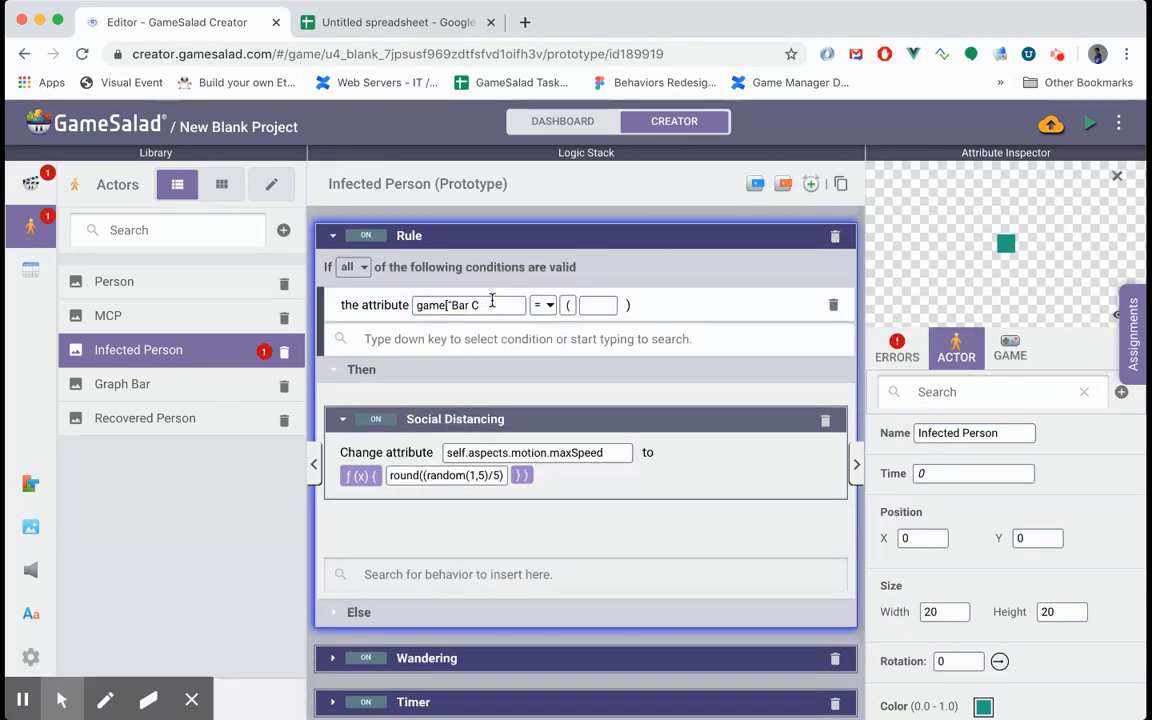
{"action": "key", "text": "BackSpace"}
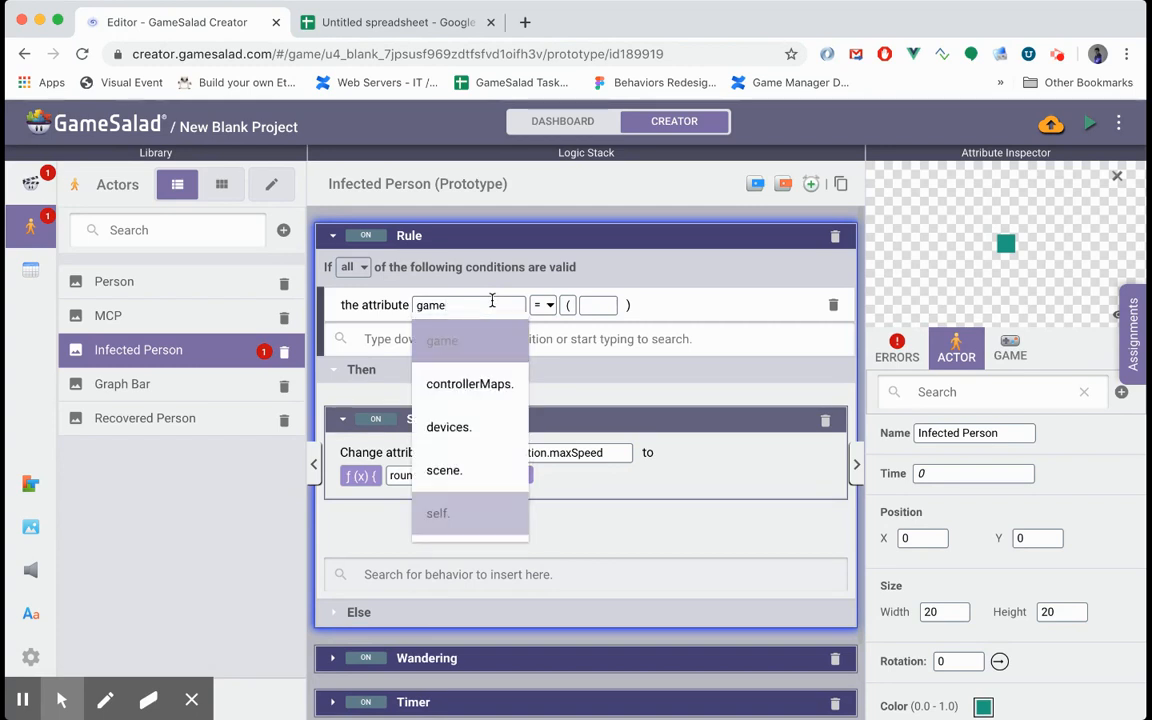
{"action": "key", "text": "Return"}
{"action": "key", "text": "Up"}
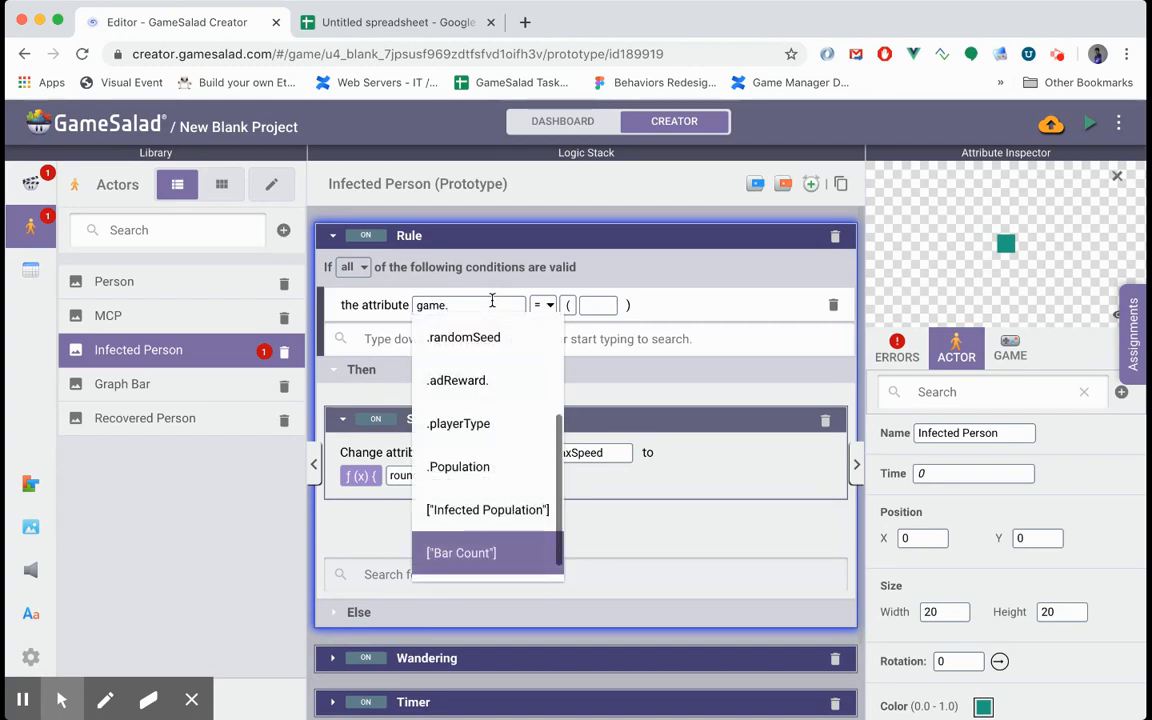
{"action": "key", "text": "Up"}
{"action": "key", "text": "Return"}
- Set the rule's Infected Population condition to greater than 2
{"action": "left_click", "coordinate": [614, 305]}
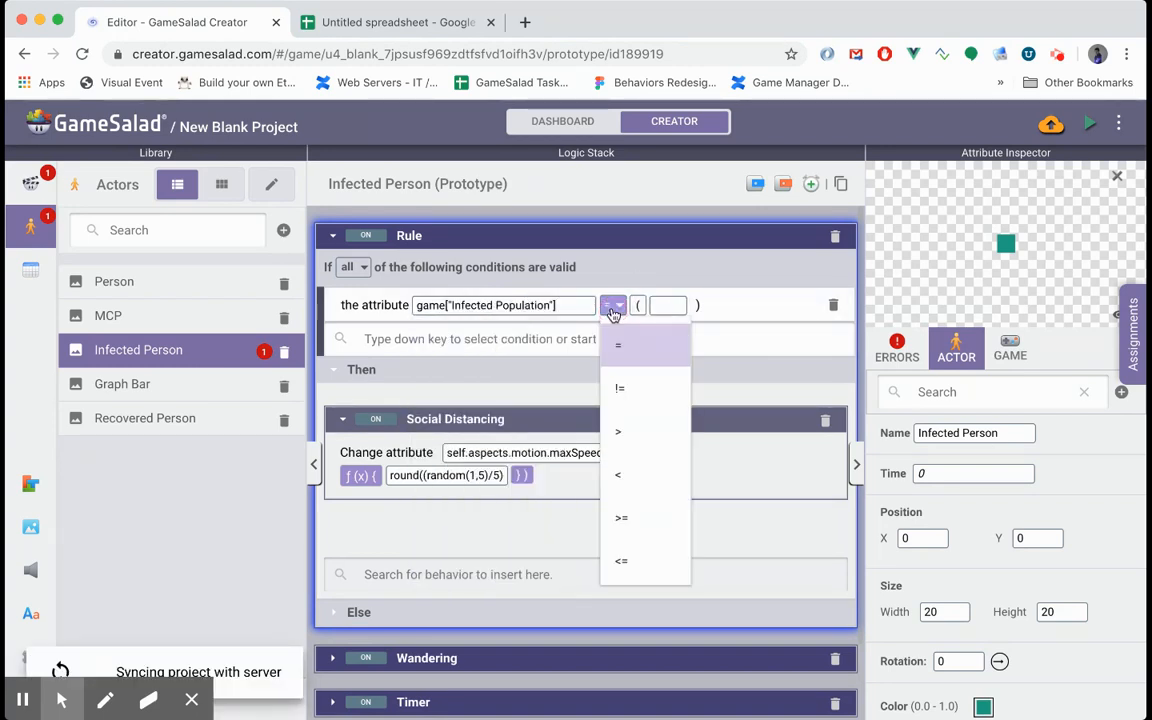
{"action": "left_click", "coordinate": [622, 438]}
{"action": "left_click", "coordinate": [661, 305]}
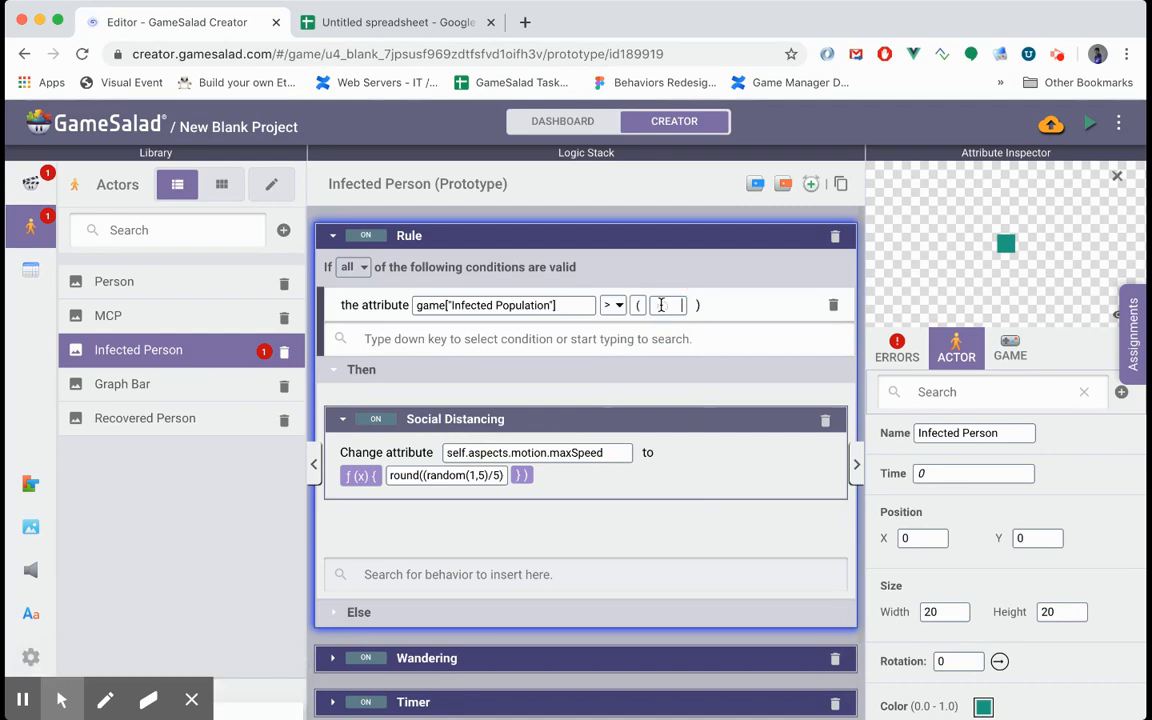
{"action": "type", "text": "2"}
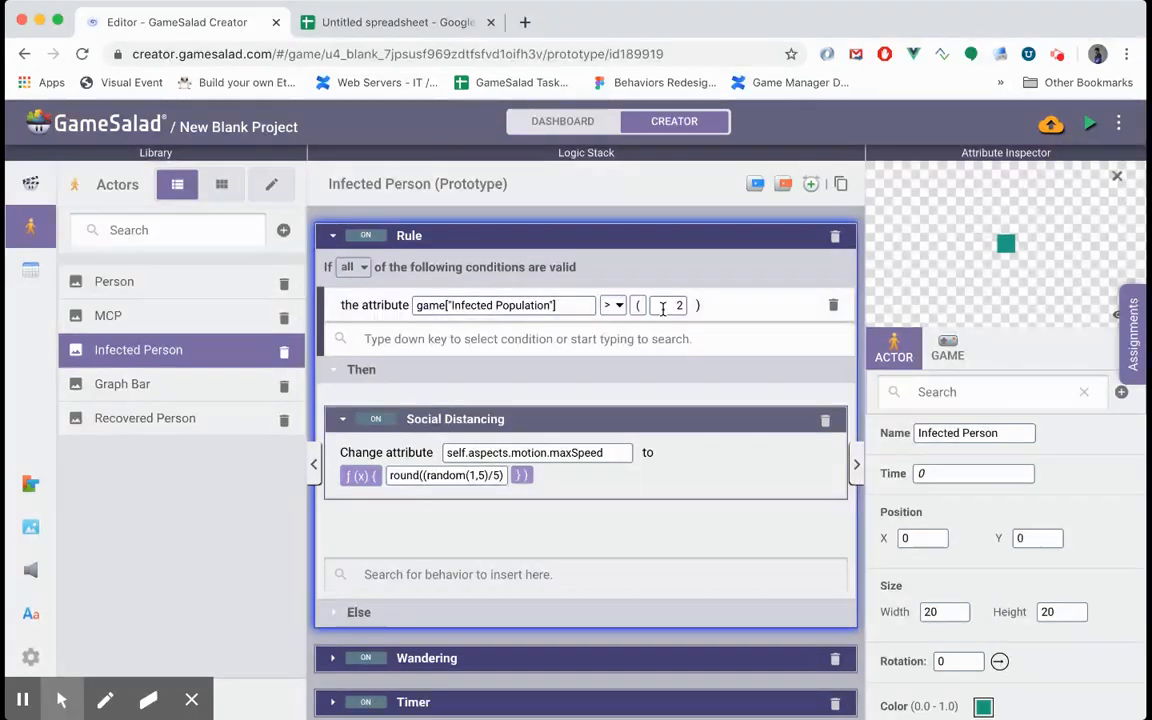
- Preview the game to check how the infection spreads with the conditional Social Distancing rule
{"action": "left_click", "coordinate": [1090, 127]}
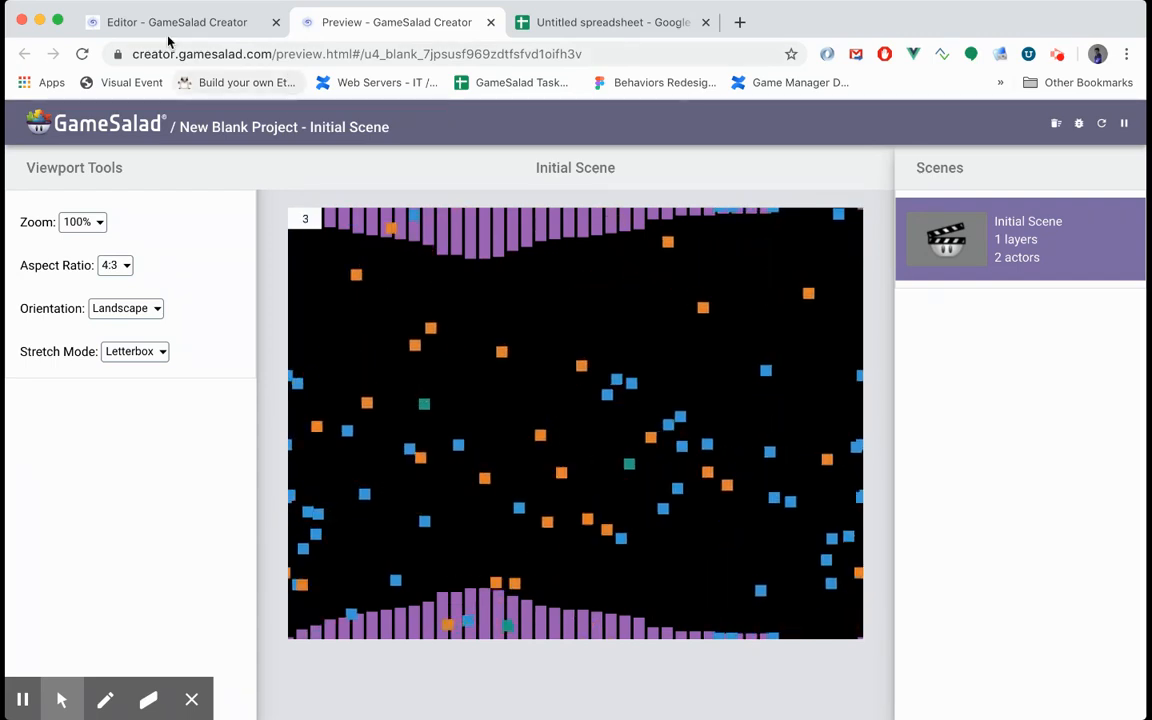
{"action": "left_click", "coordinate": [150, 701]}
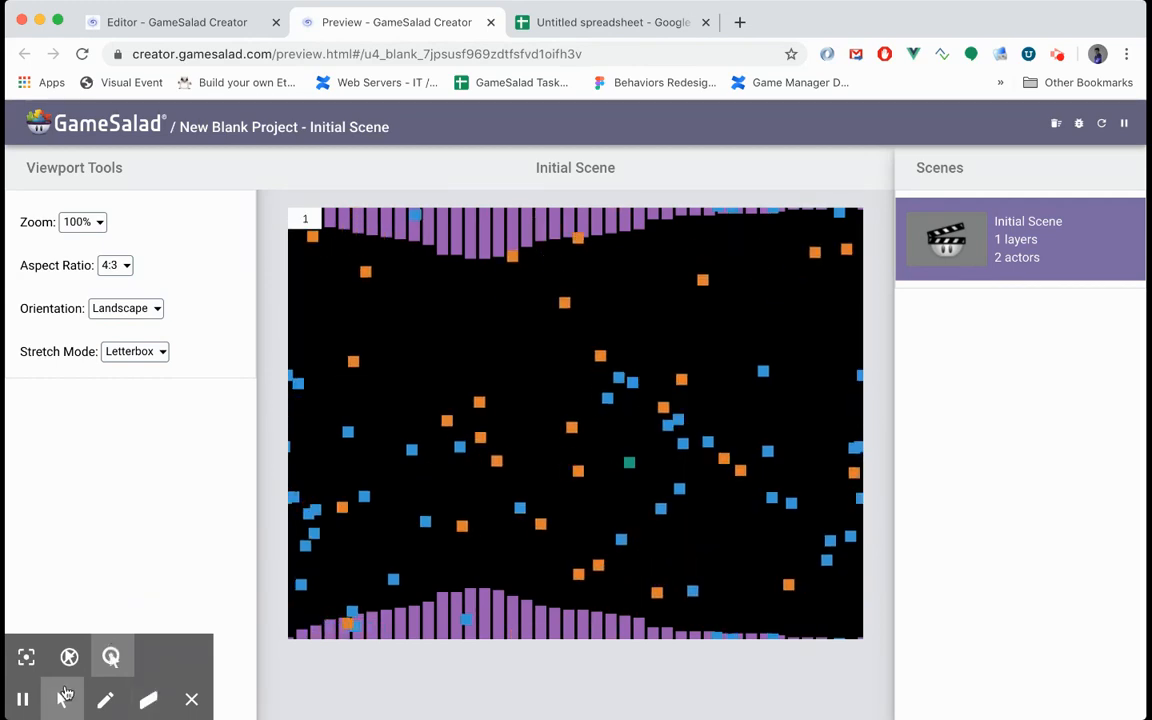
{"action": "left_click", "coordinate": [23, 700]}
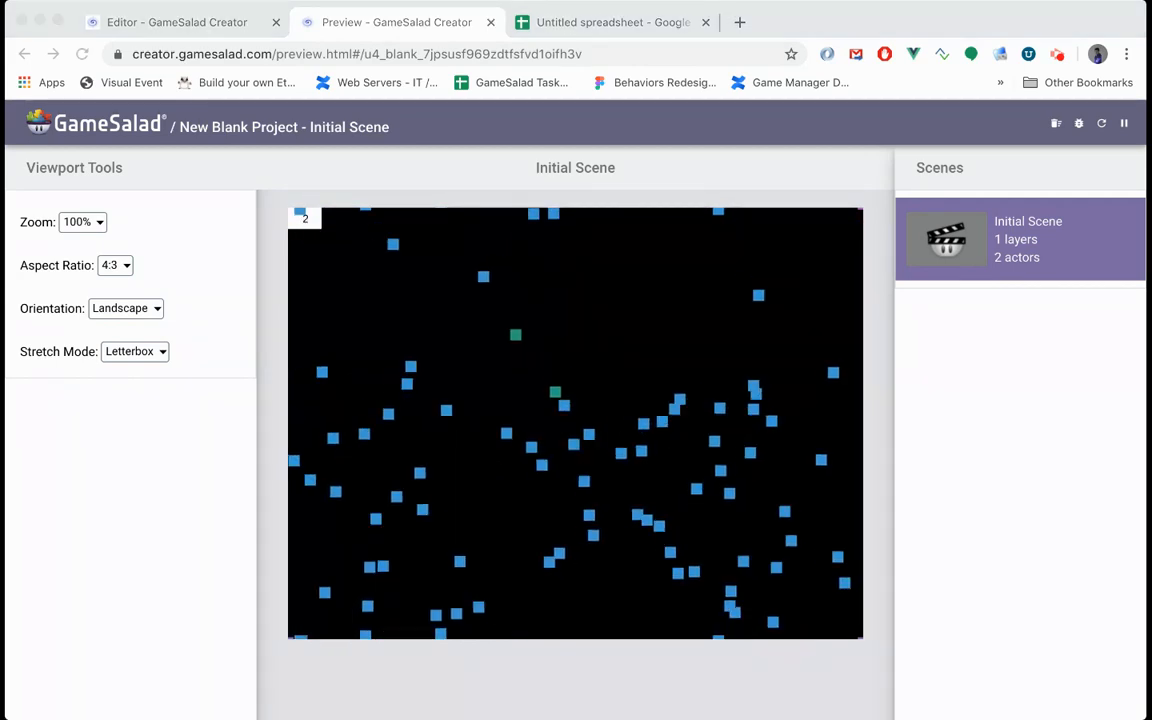